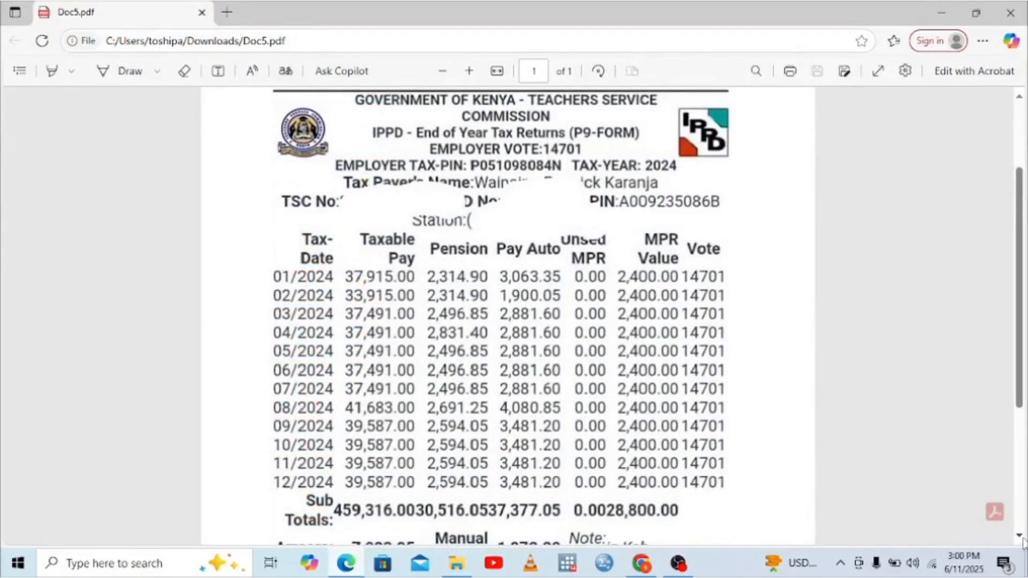
Step: Scroll the P9 PDF down to the Total PAYE of 39,249.25, then minimize Edge
scroll(1022, 542, down, 1)
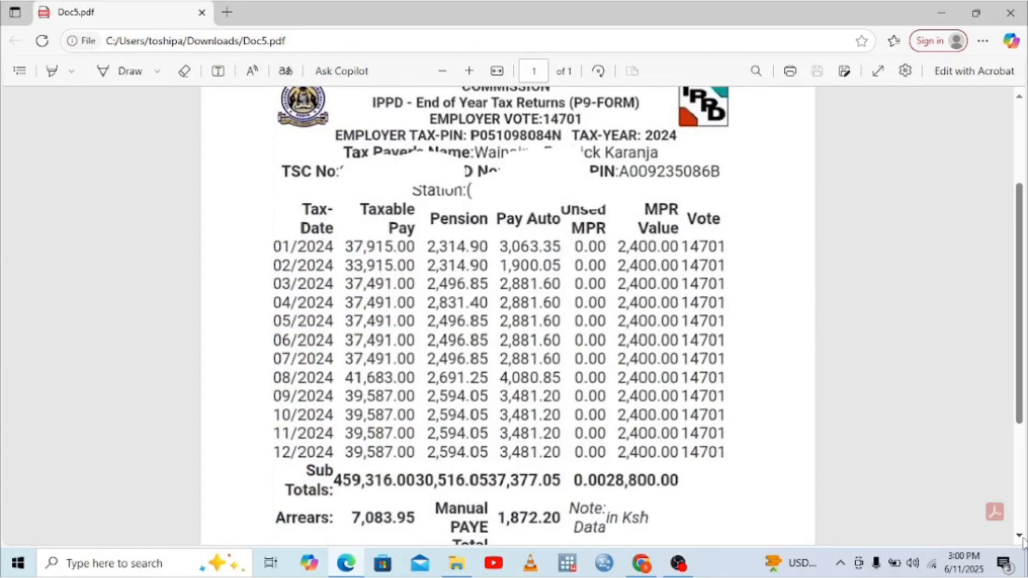
scroll(1023, 542, down, 1)
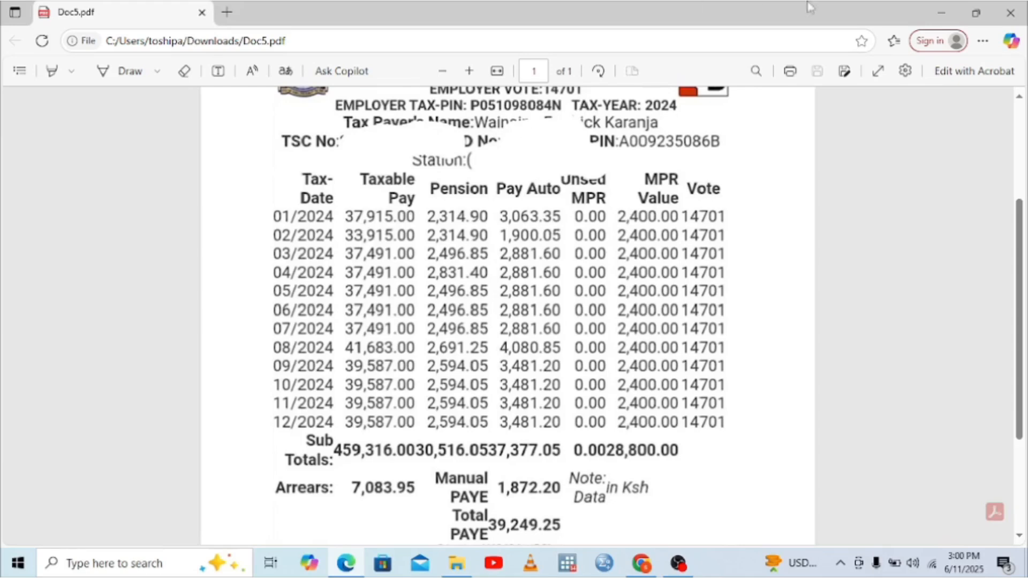
click(938, 12)
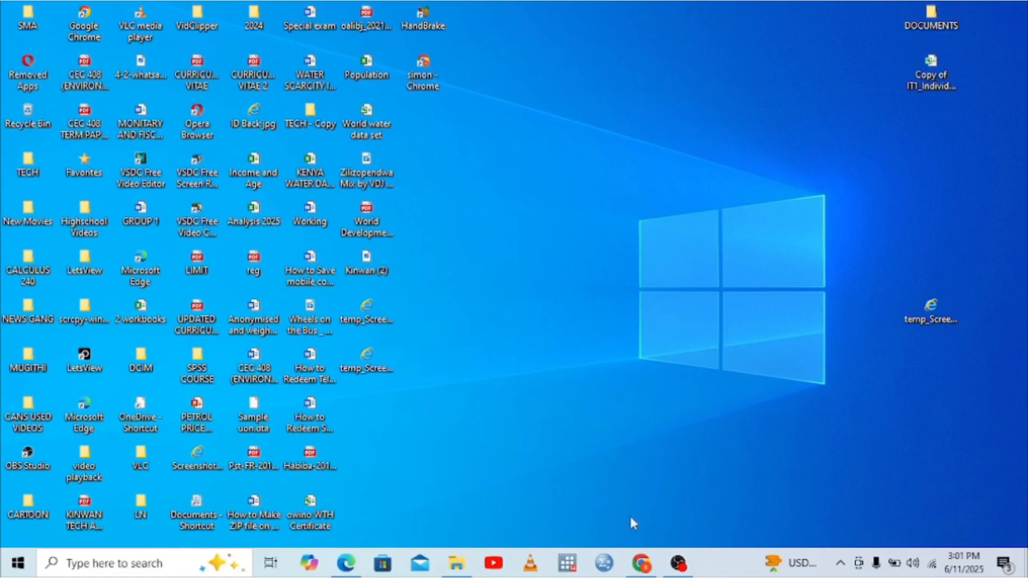
Step: Search the web for 'i tax' in Chrome and open the iTax KRA portal
click(641, 564)
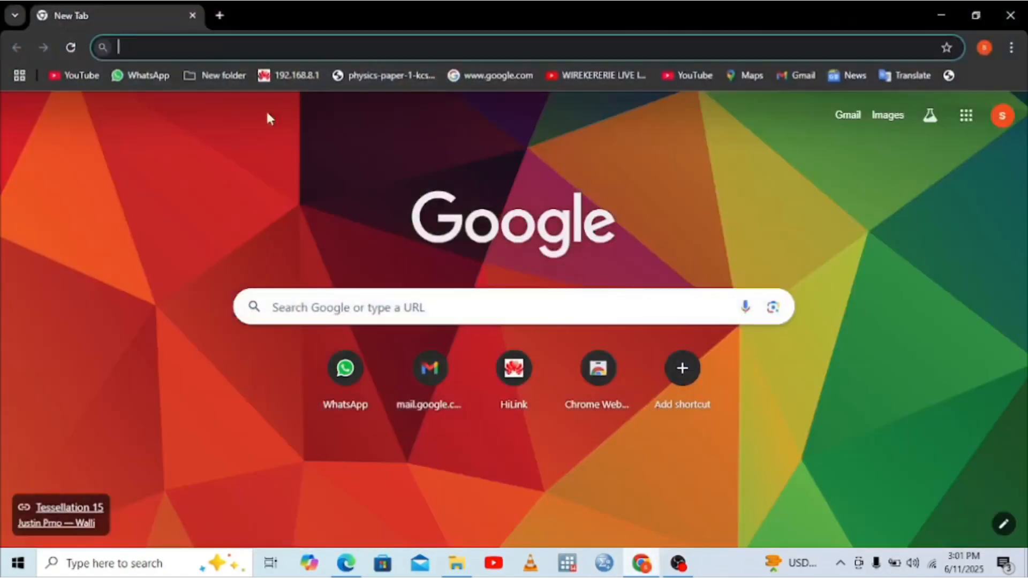
text(i )
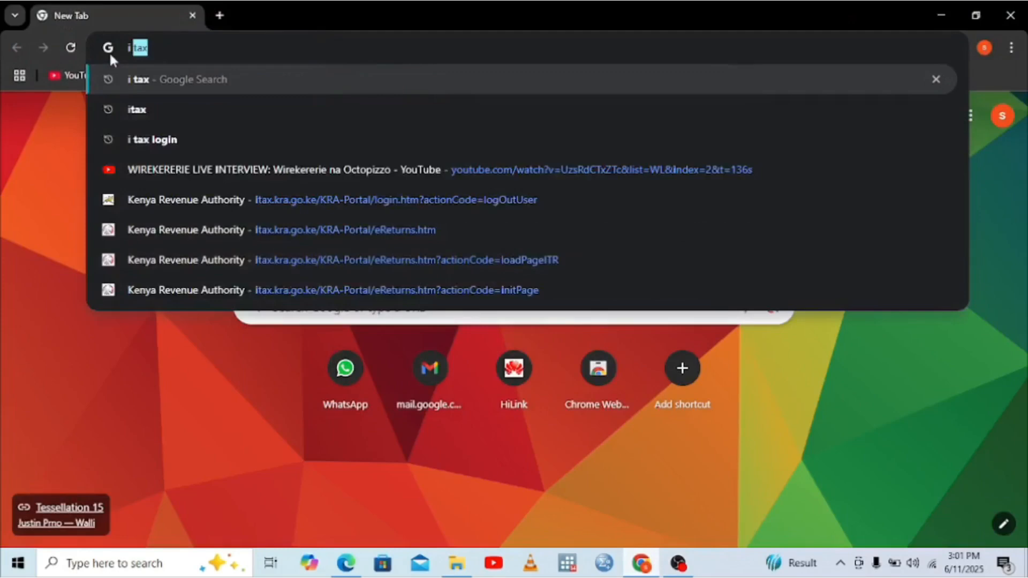
text(tax)
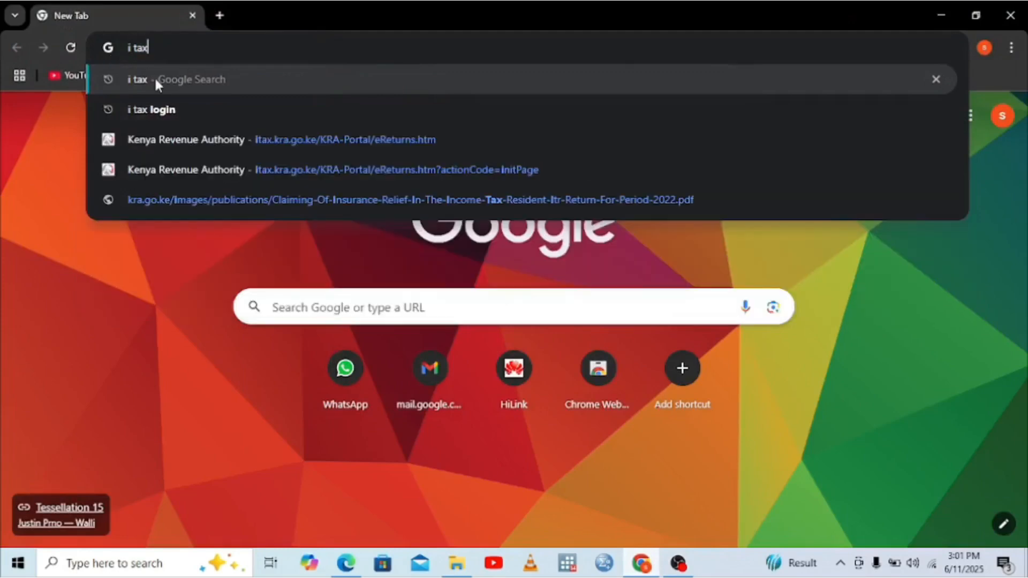
click(156, 81)
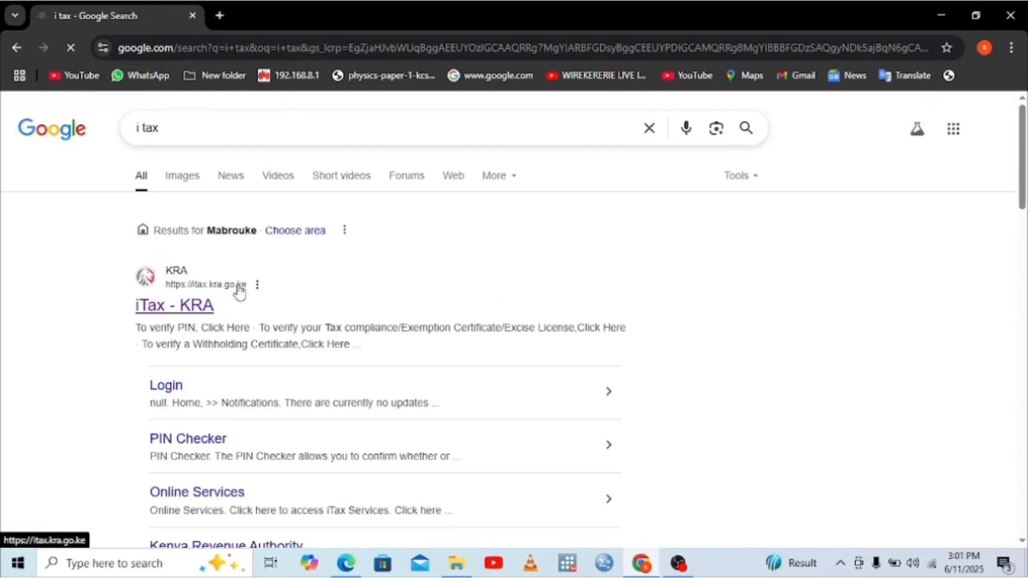
click(174, 315)
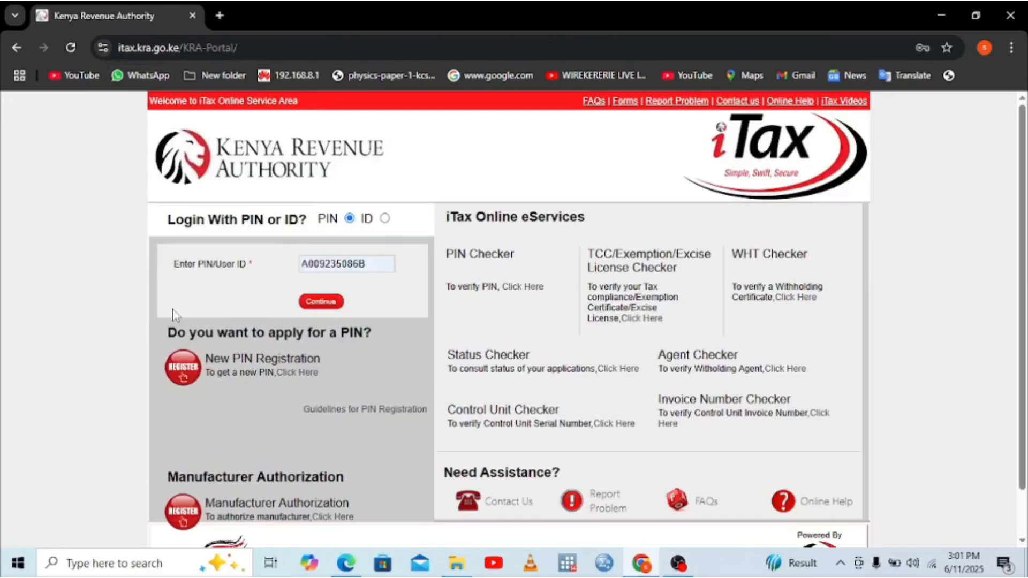
Step: Log in with the taxpayer's PIN, saved password and security stamp answer 90
click(315, 300)
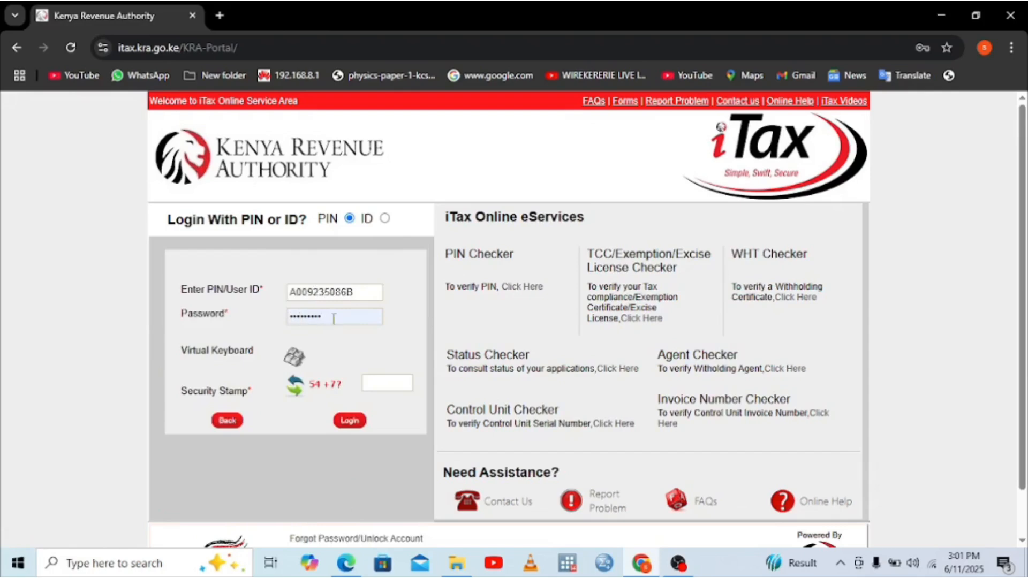
click(232, 423)
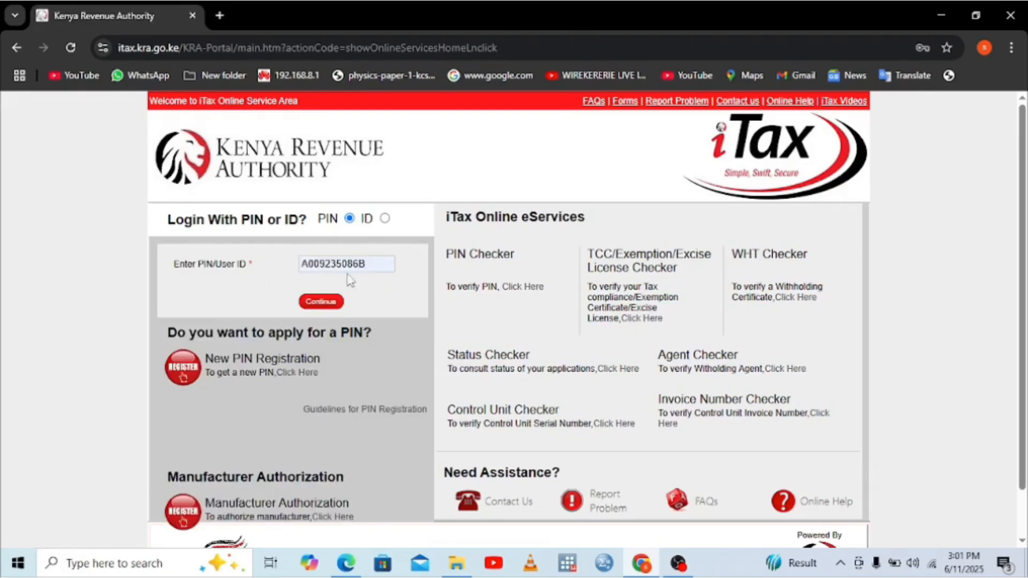
click(319, 308)
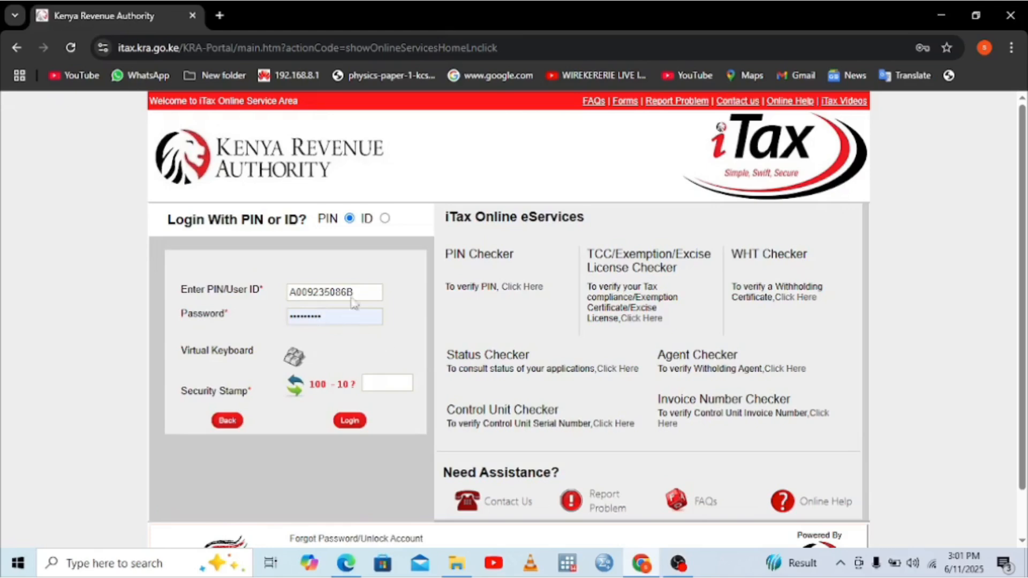
click(342, 312)
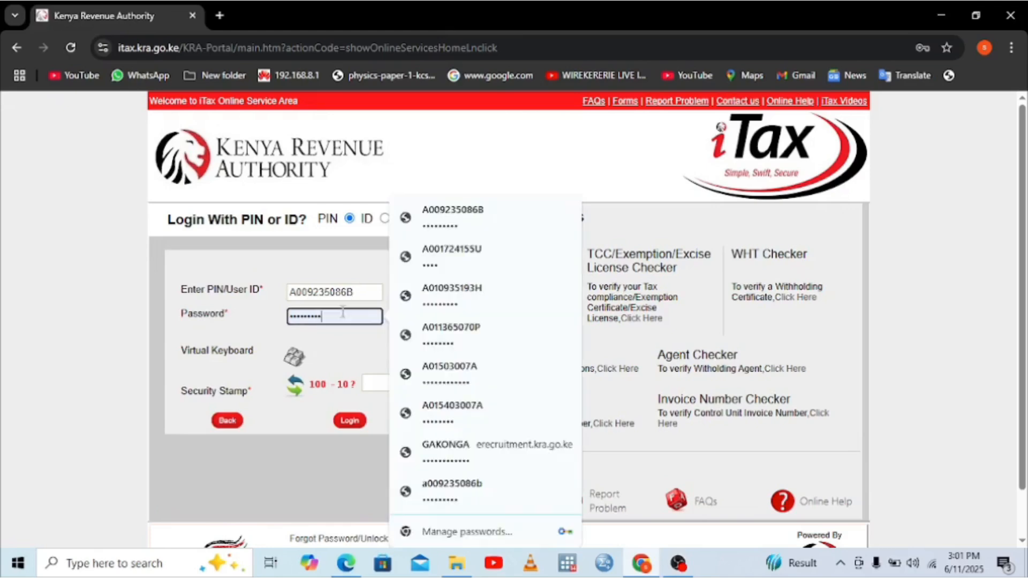
click(448, 231)
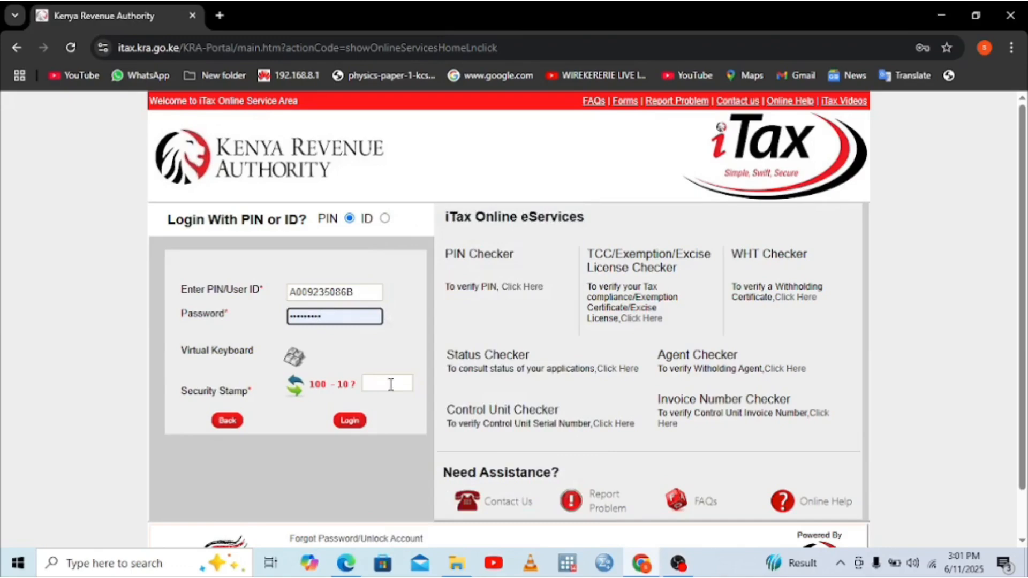
click(390, 383)
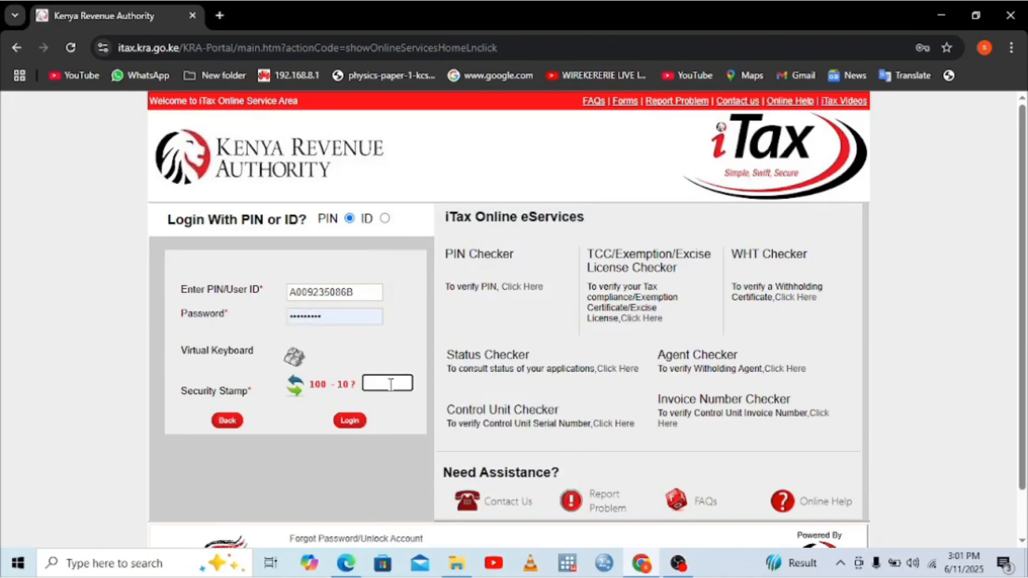
text(90)
click(347, 425)
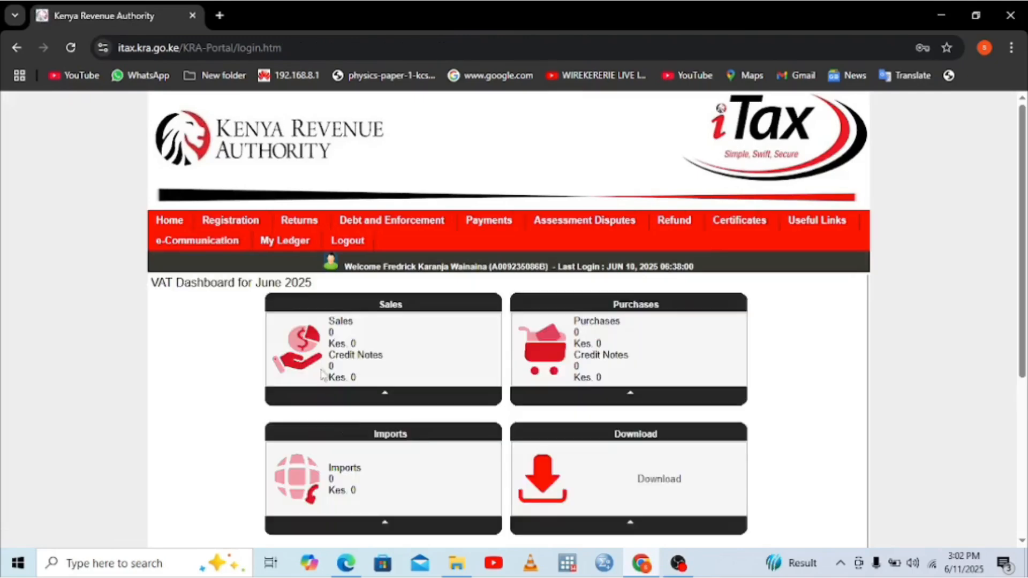
Step: Start a new return with the Income Tax - Resident Individual obligation and proceed
mouse_move(294, 224)
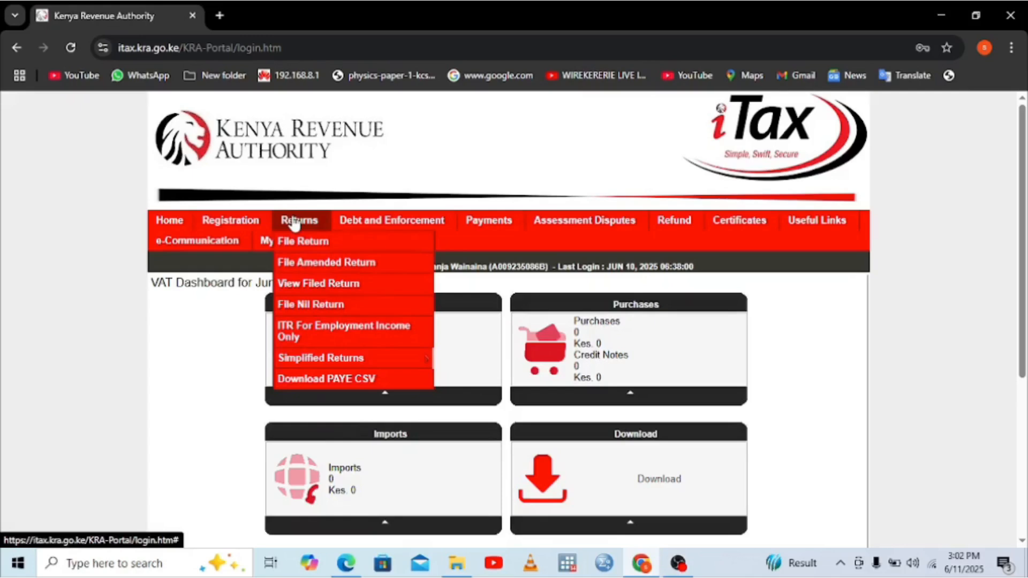
click(326, 243)
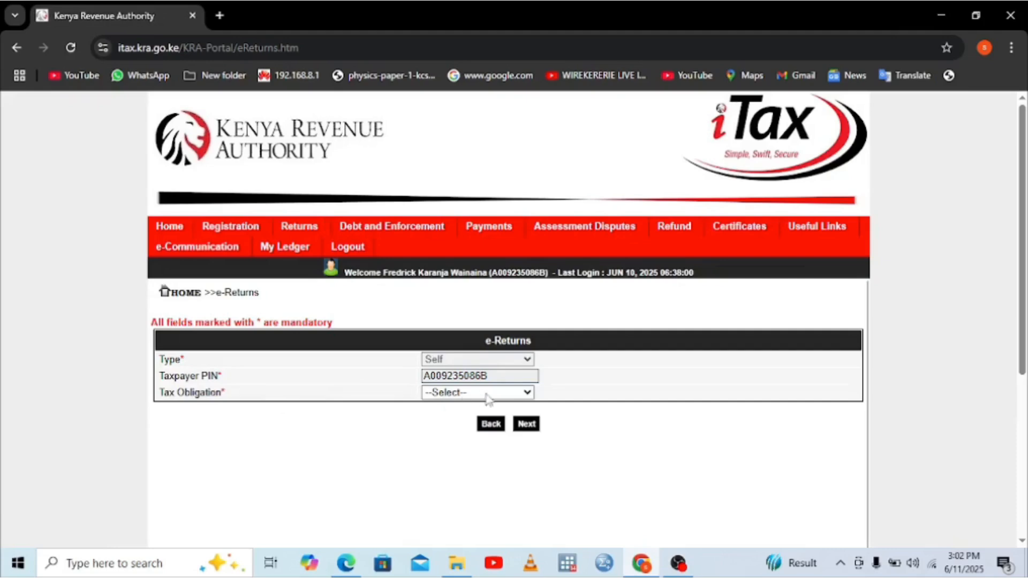
click(518, 396)
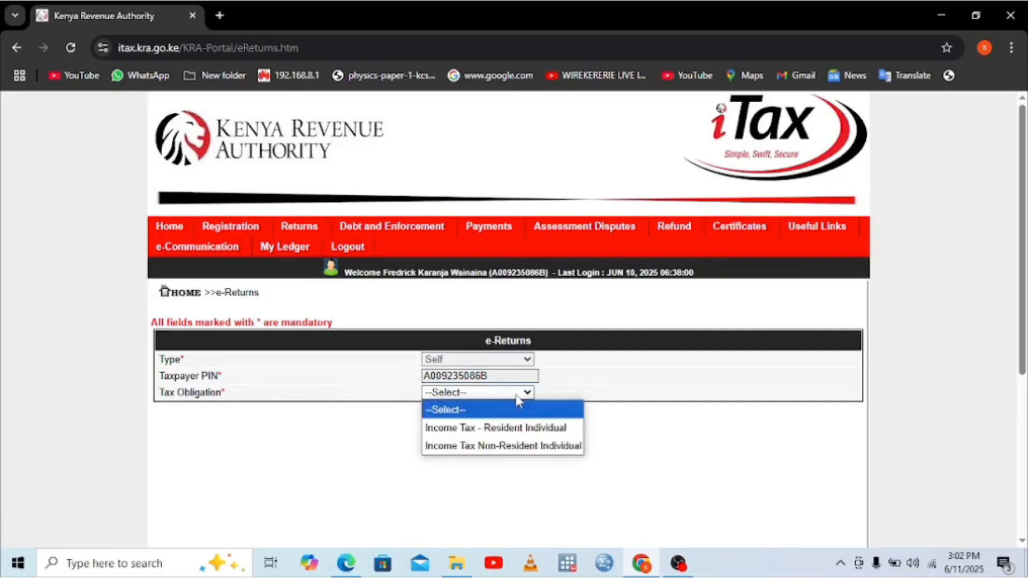
click(496, 428)
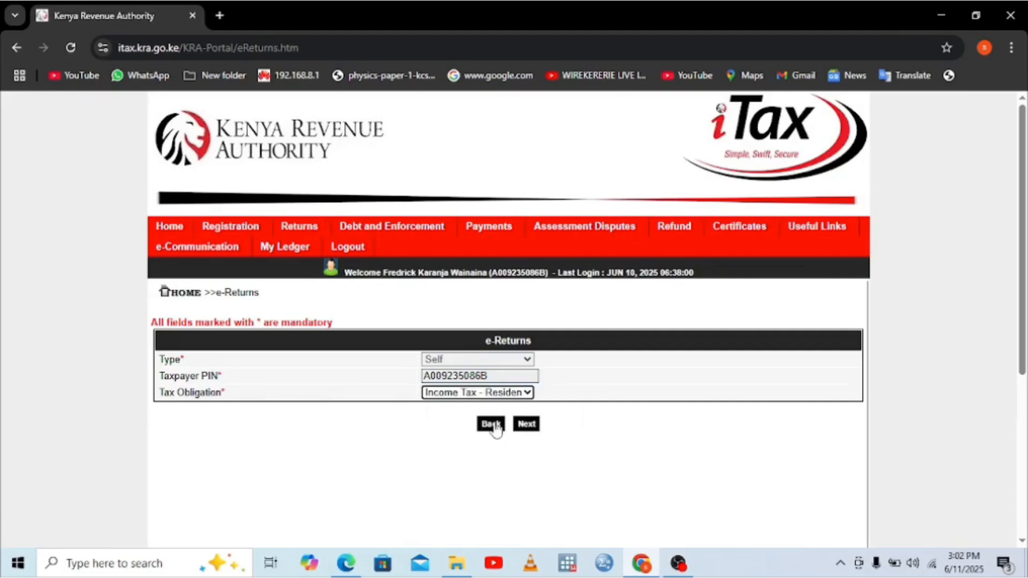
click(525, 429)
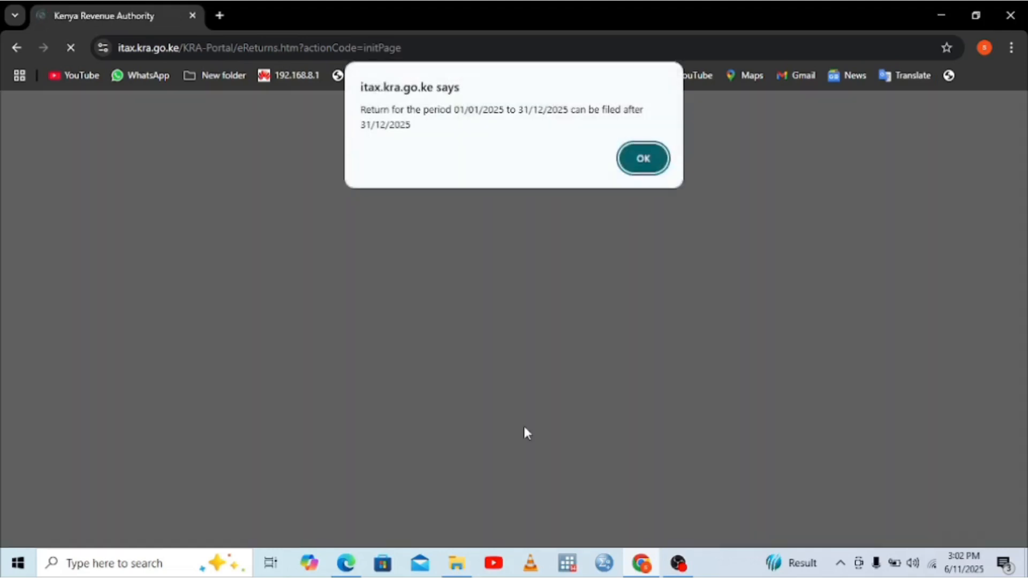
Step: Dismiss the filing-period notice, download the Excel return form, check Downloads, and minimize Chrome
click(656, 158)
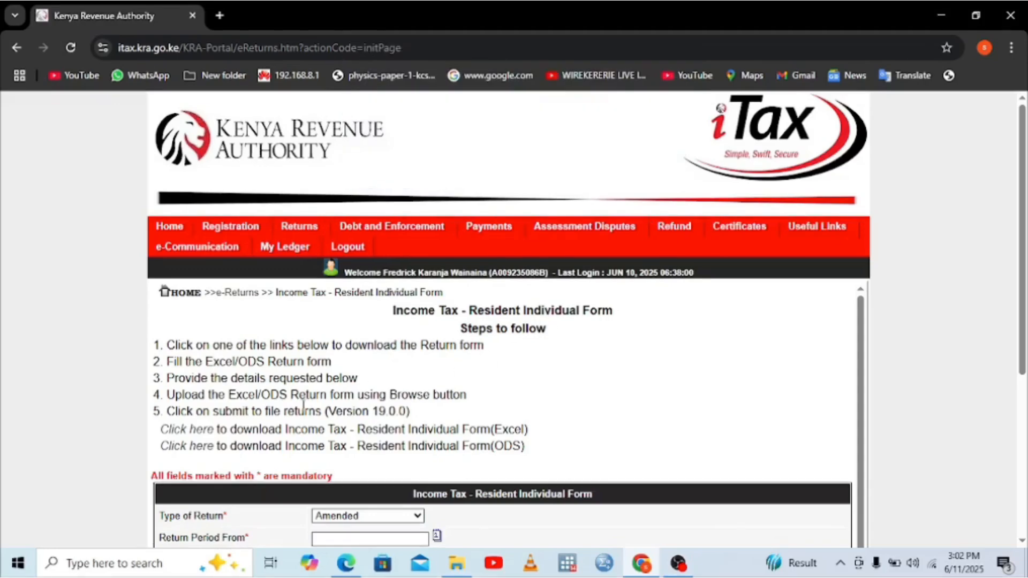
click(190, 431)
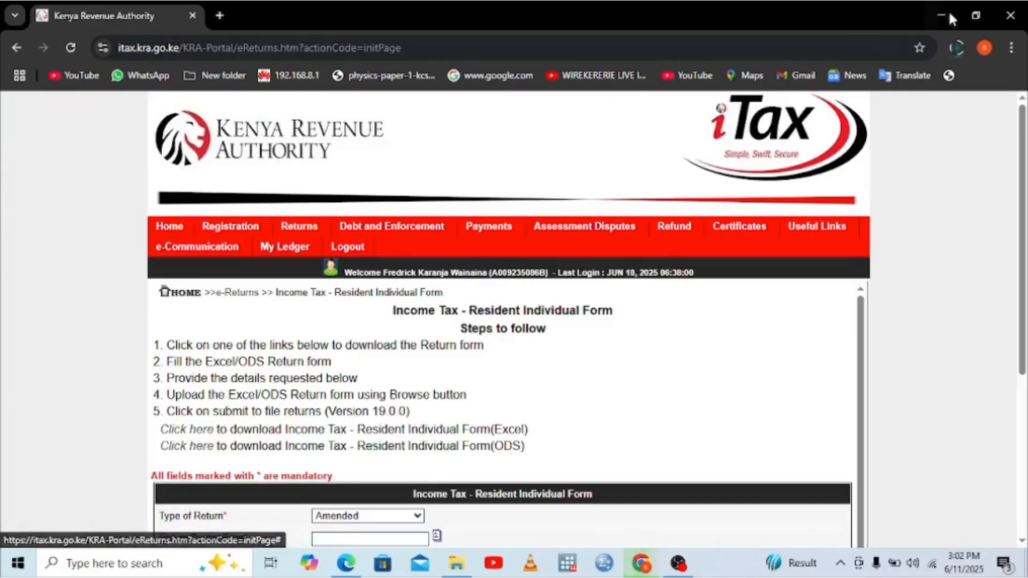
click(1011, 48)
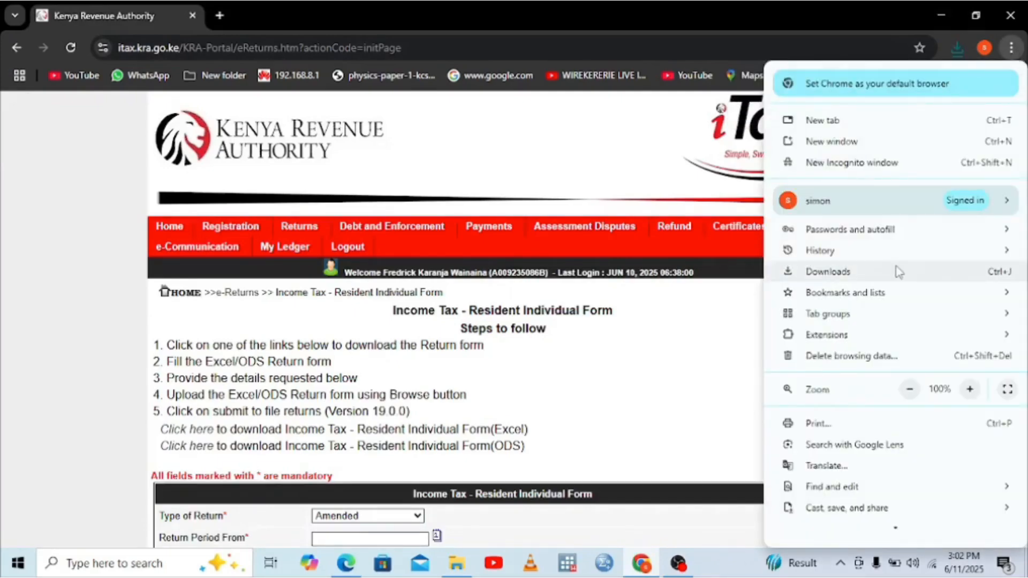
click(825, 273)
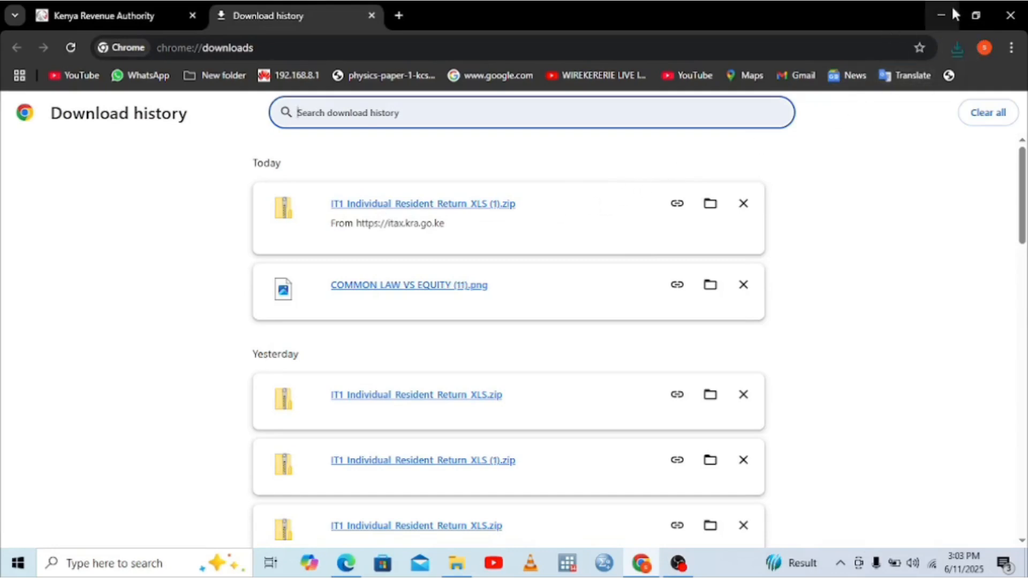
click(935, 15)
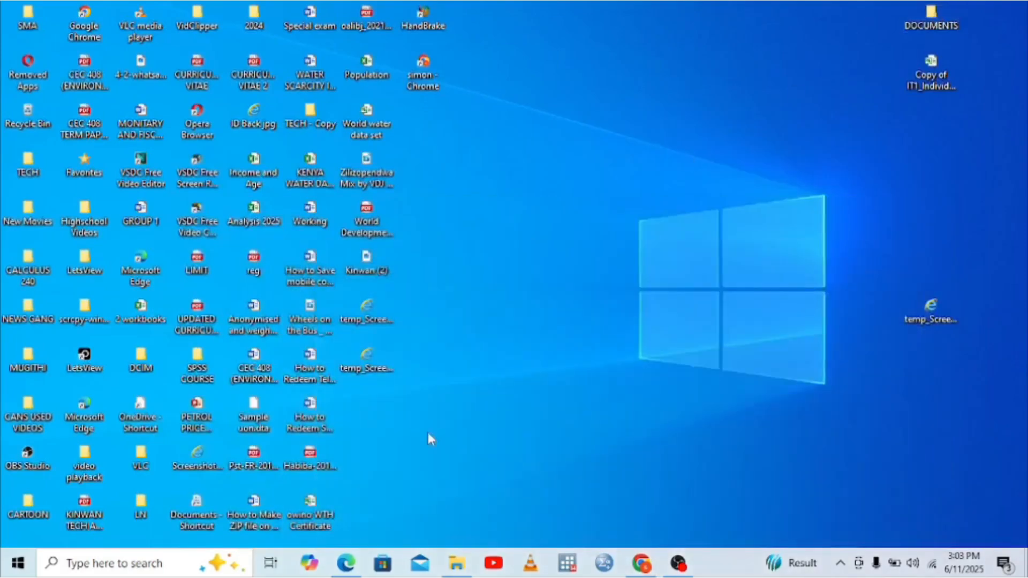
Step: Unblock the downloaded IT1_Individual_Resident_Return_XLS zip in Downloads through its Properties
click(455, 563)
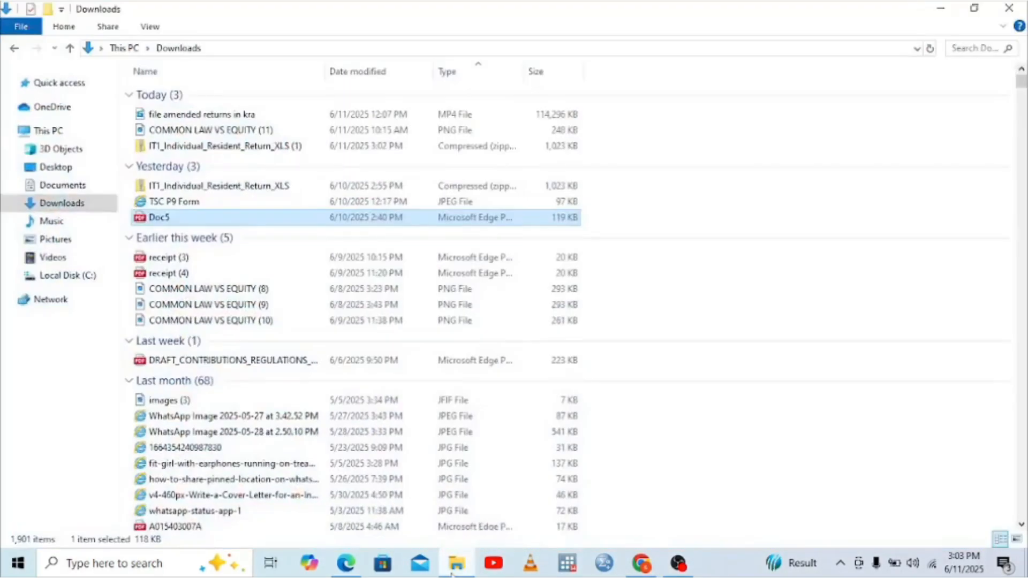
click(56, 167)
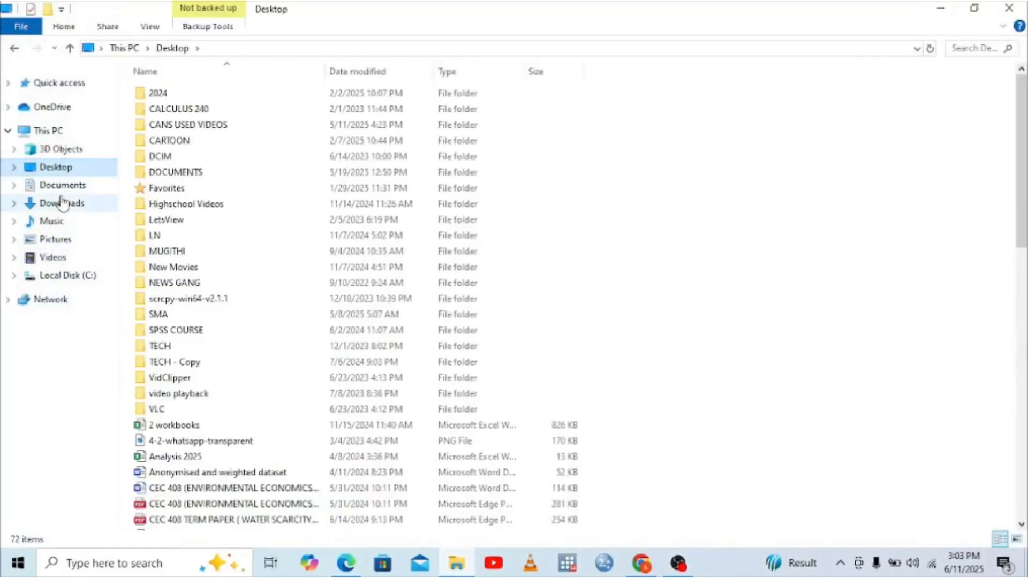
click(63, 204)
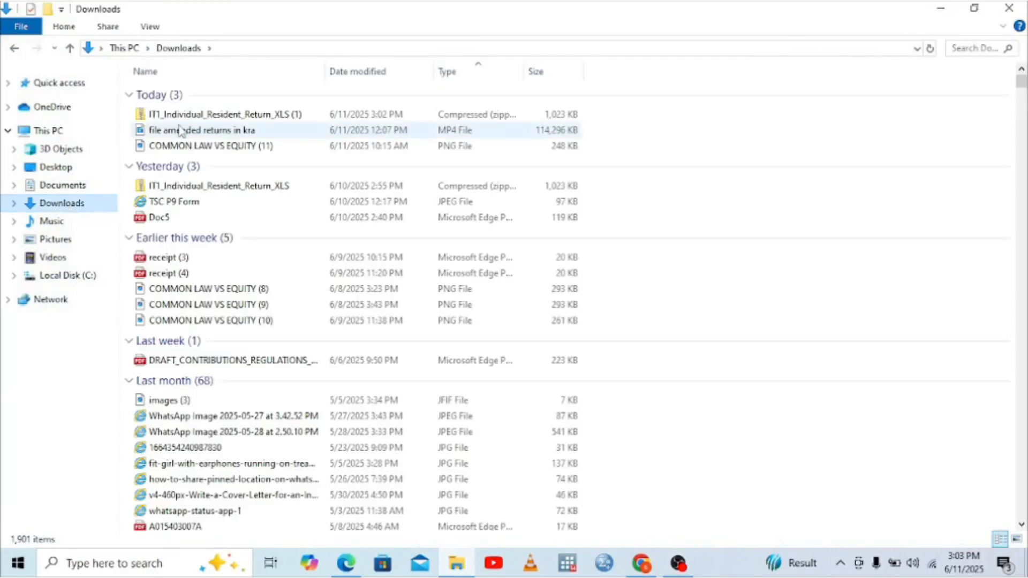
right_click(191, 116)
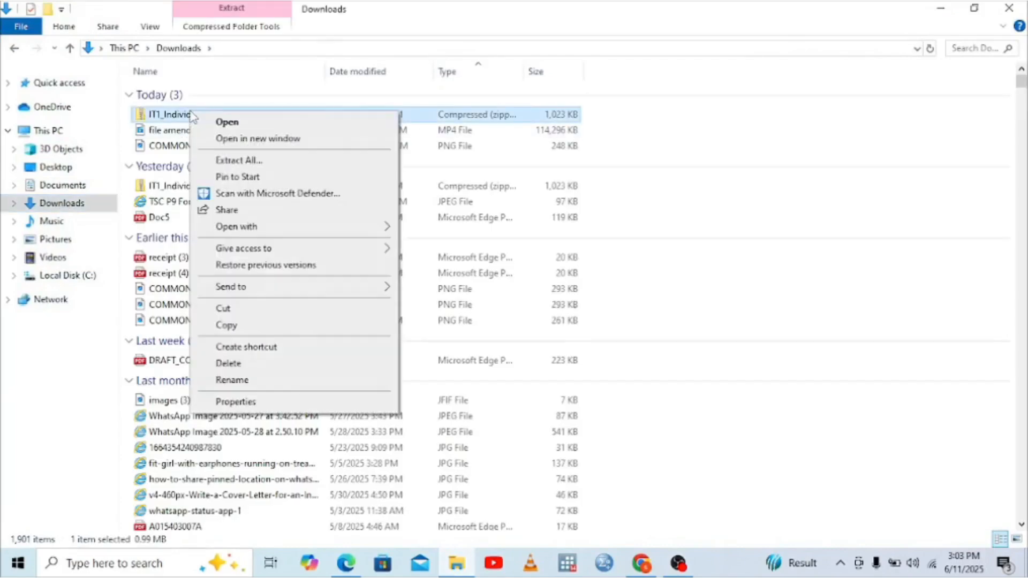
click(224, 402)
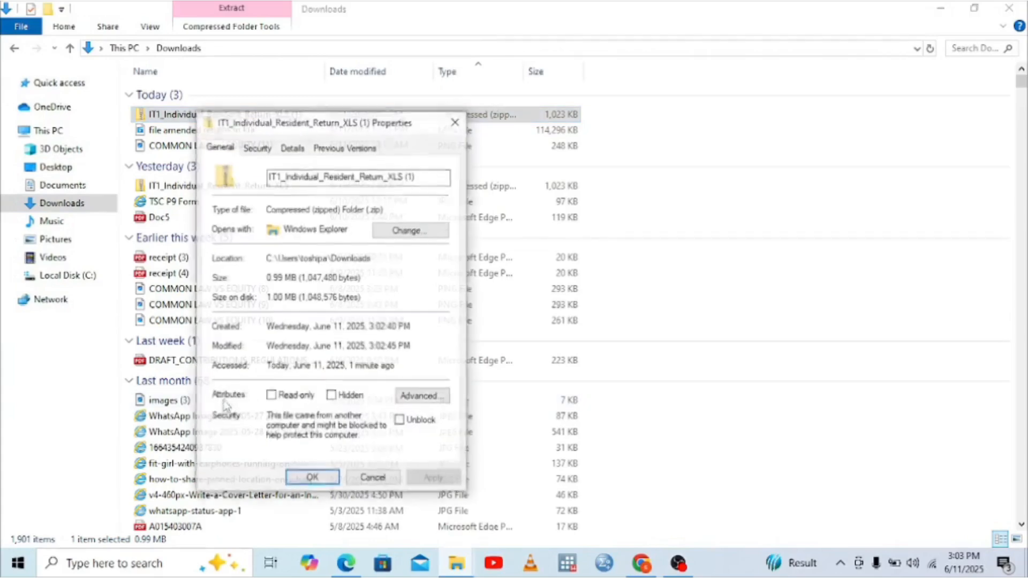
click(400, 421)
click(436, 478)
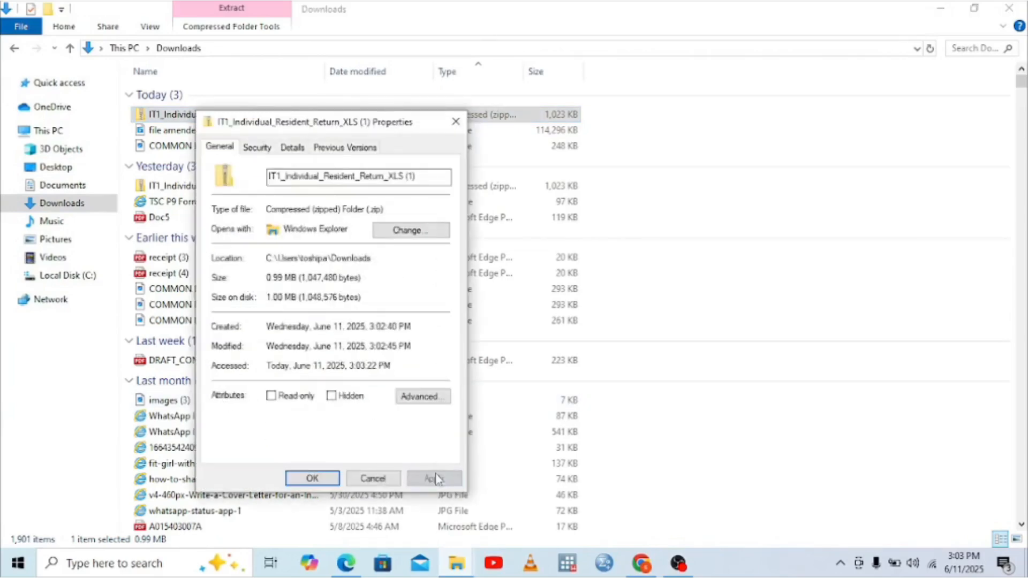
click(313, 478)
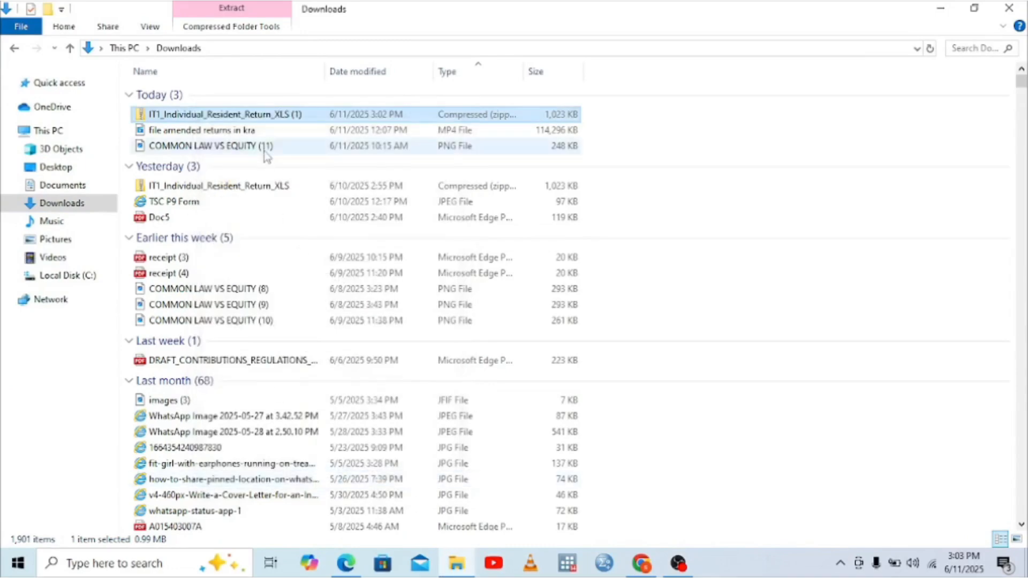
Step: Open the zip and launch the return workbook inside it in Excel
double_click(265, 117)
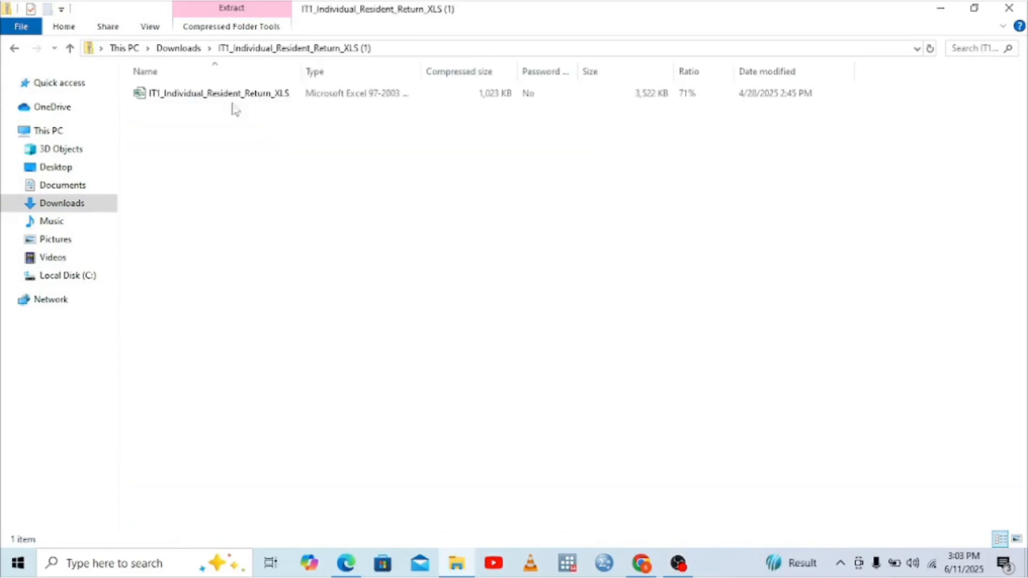
click(213, 98)
double_click(214, 99)
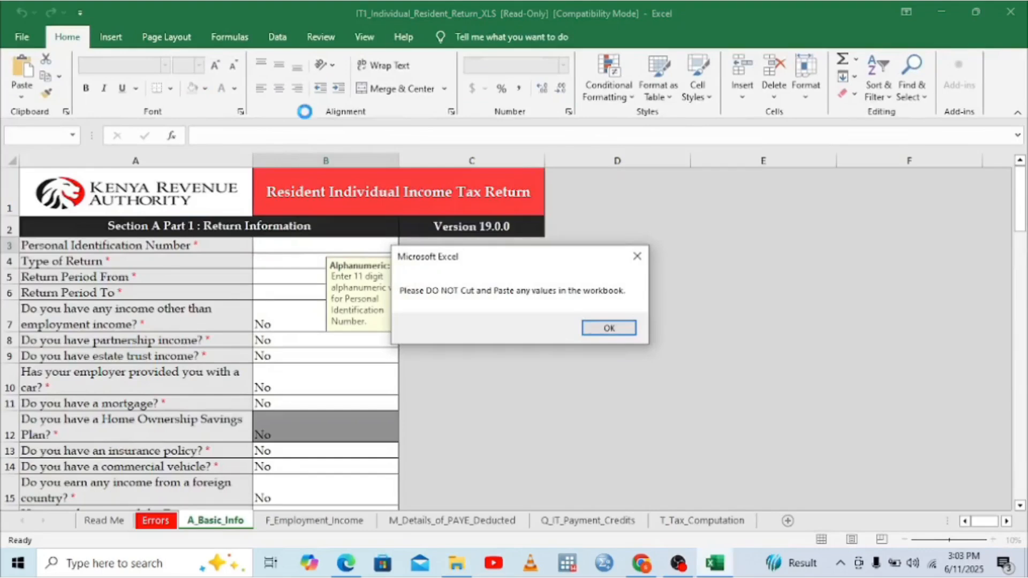
Step: Dismiss the cut-and-paste warning and licence bar, then begin typing the P9 PIN
click(608, 328)
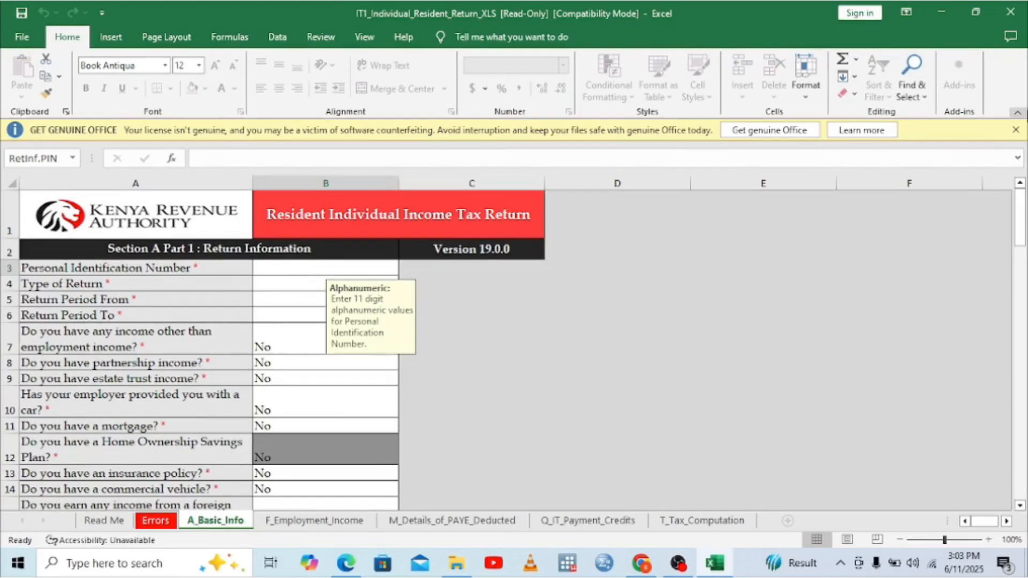
click(1016, 130)
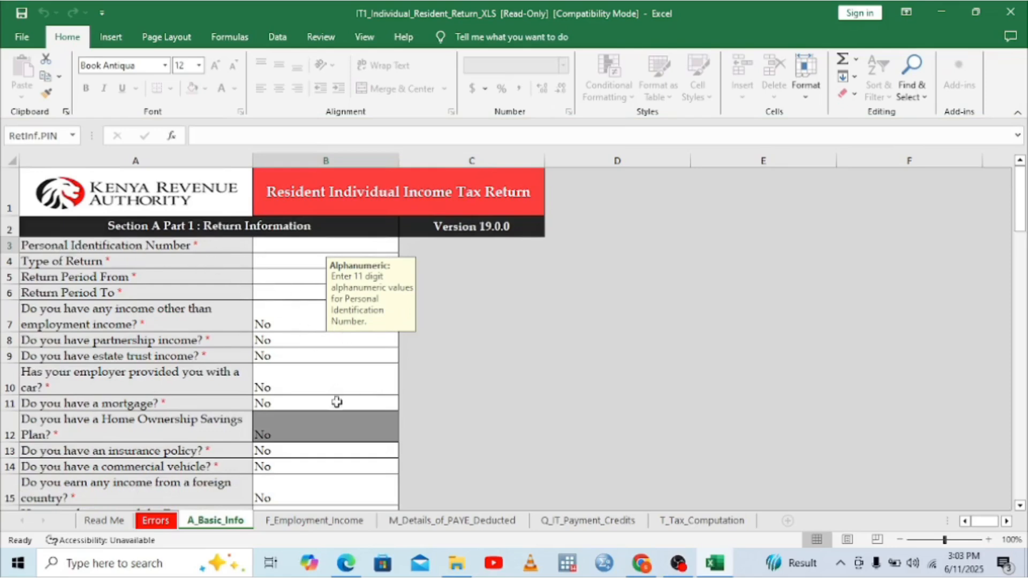
click(346, 563)
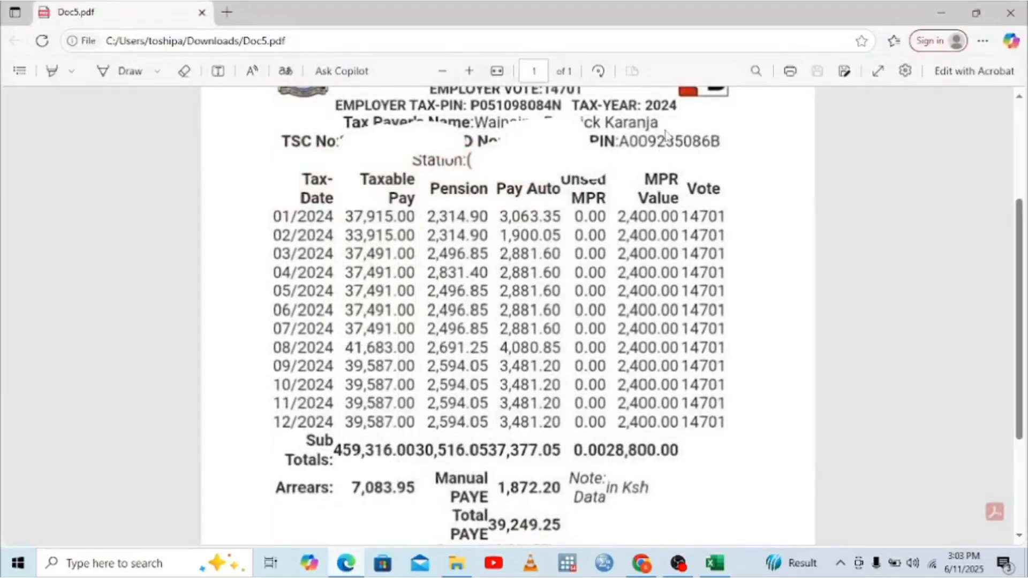
click(715, 563)
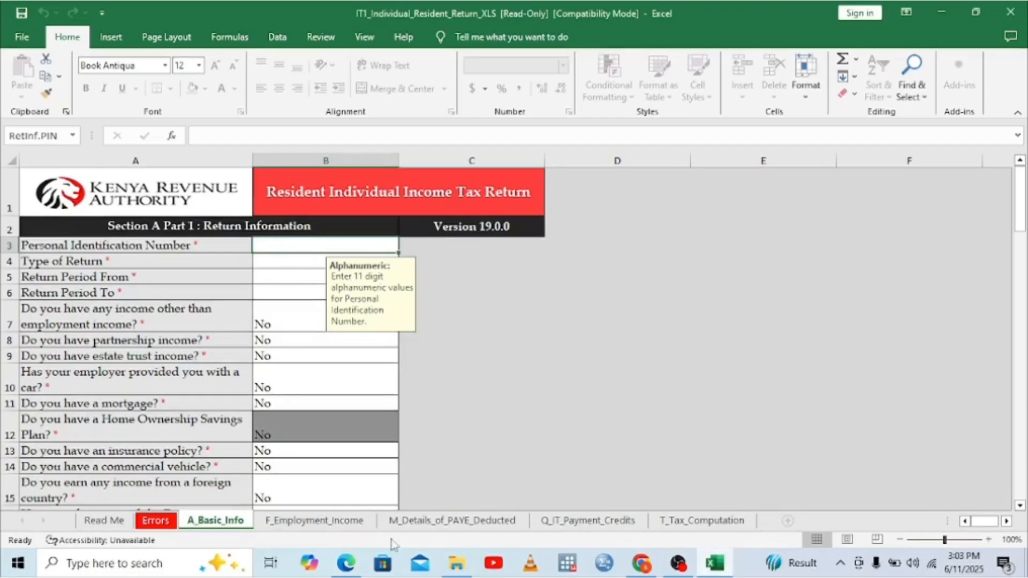
click(346, 563)
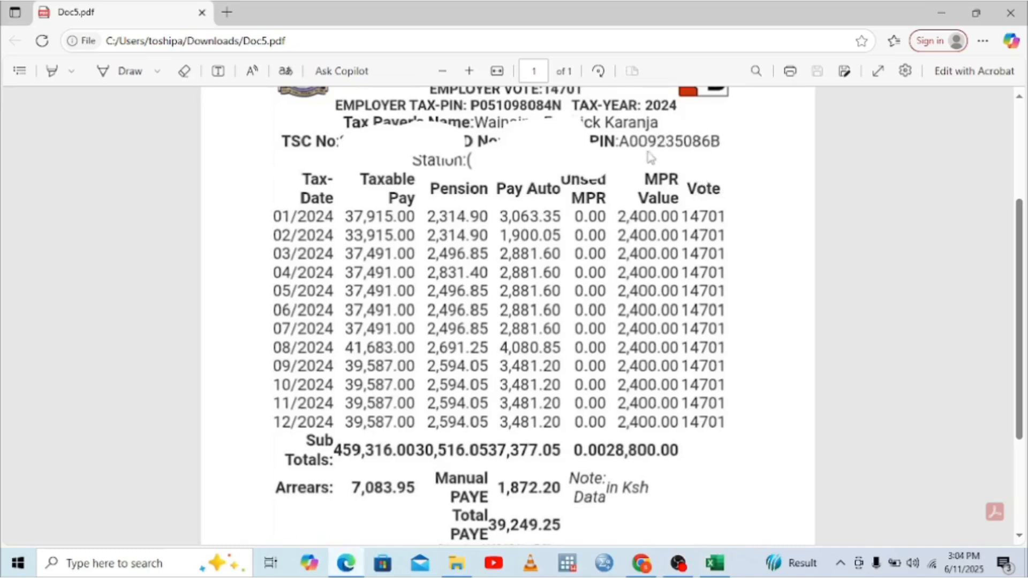
click(1019, 97)
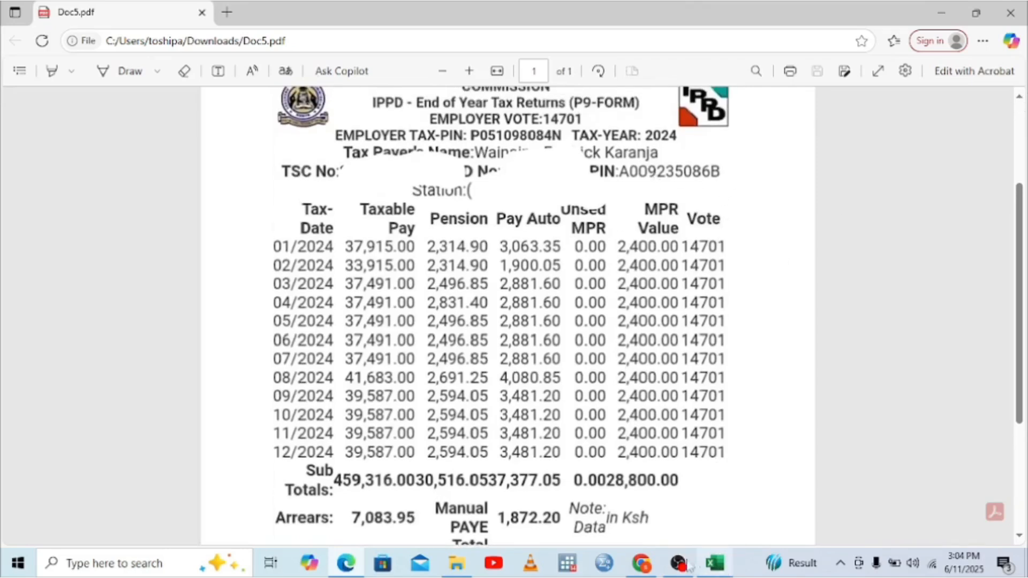
click(714, 562)
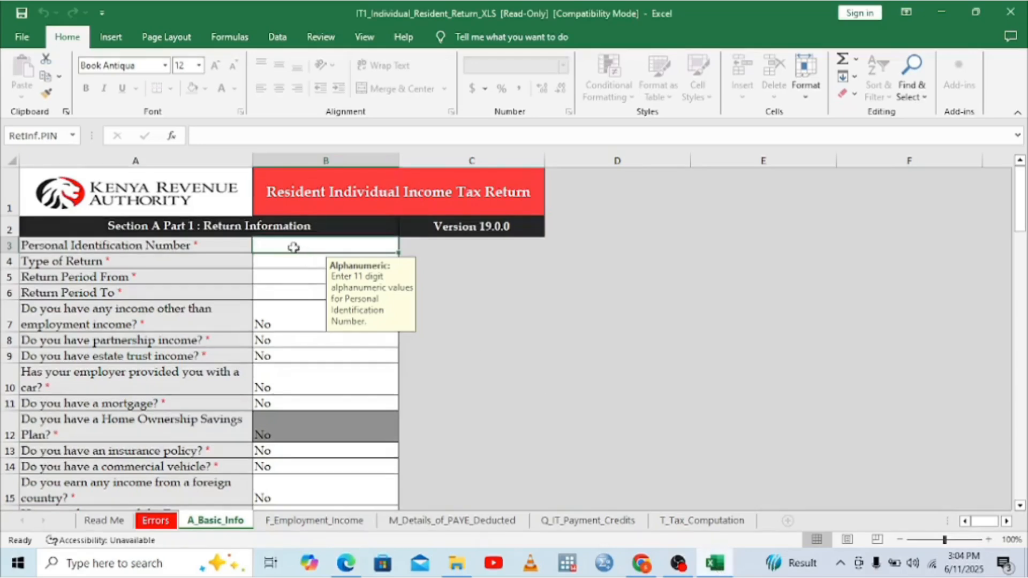
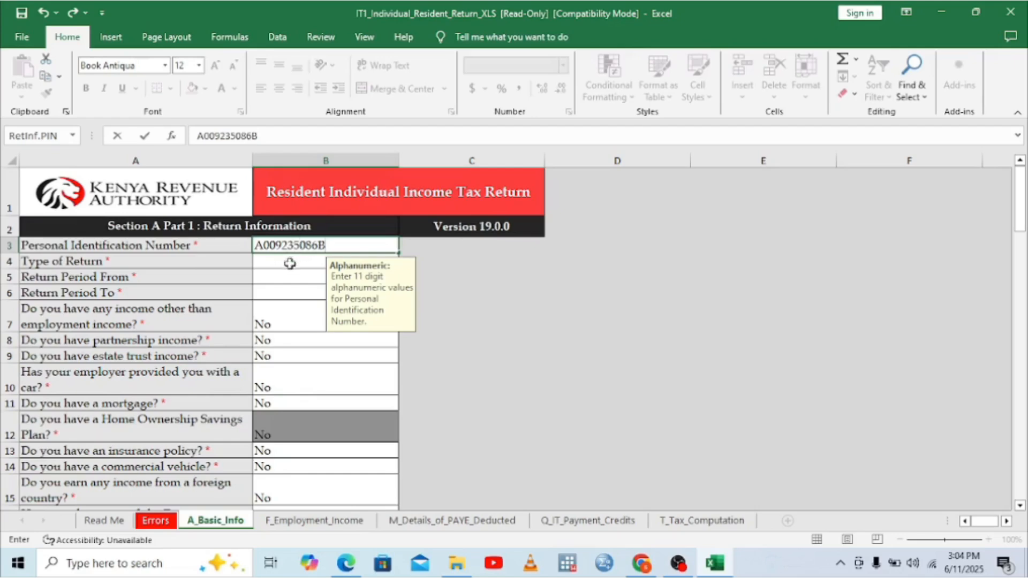
Step: Finish the taxpayer's PIN in B3 and set Type of Return to Original
click(289, 261)
click(405, 261)
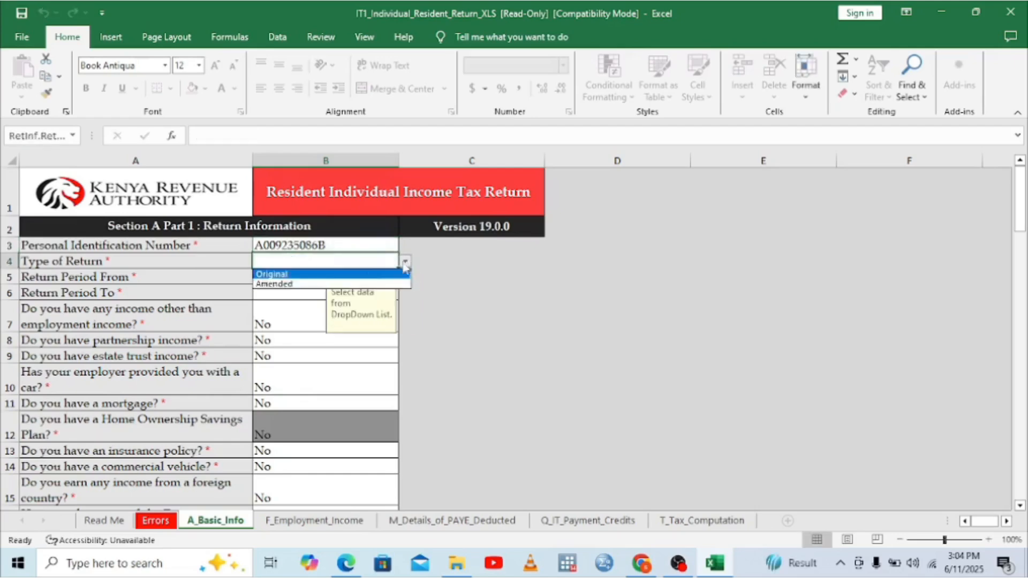
click(310, 274)
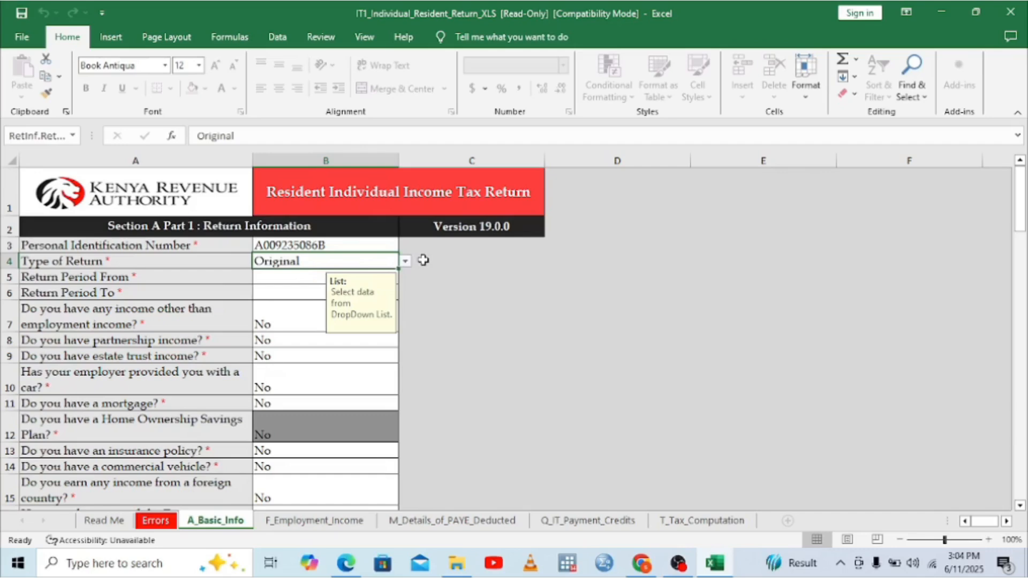
Step: Set the return period from 01/01/2024 to 31/12/2024
click(282, 276)
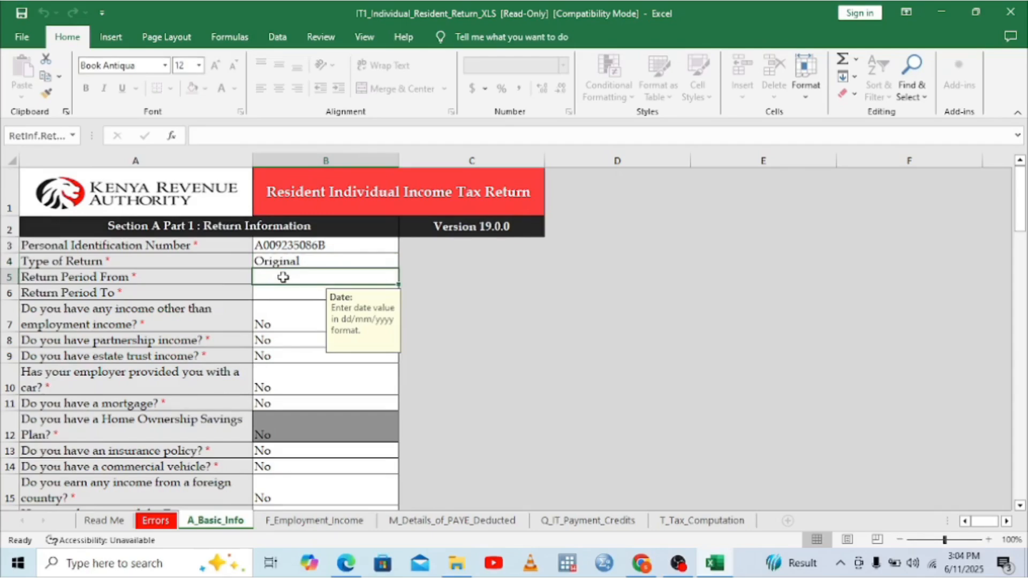
text(01)
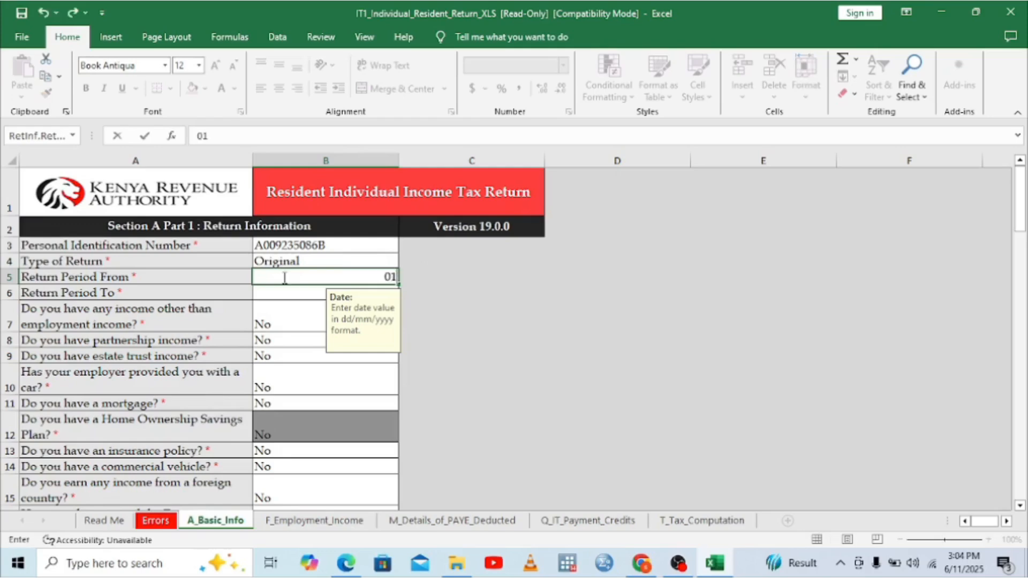
text(/01/2024)
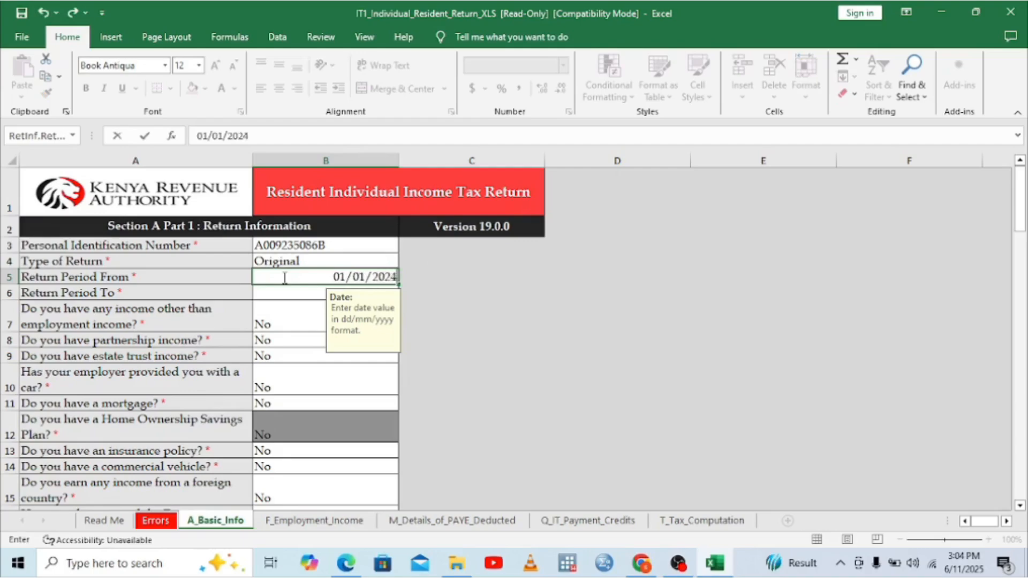
click(283, 296)
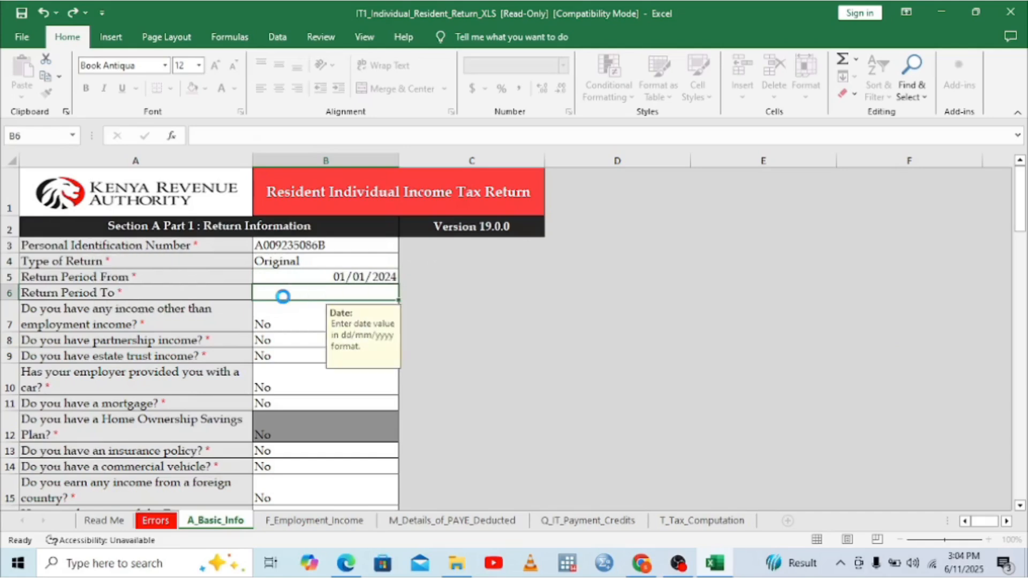
key(Up)
text(3)
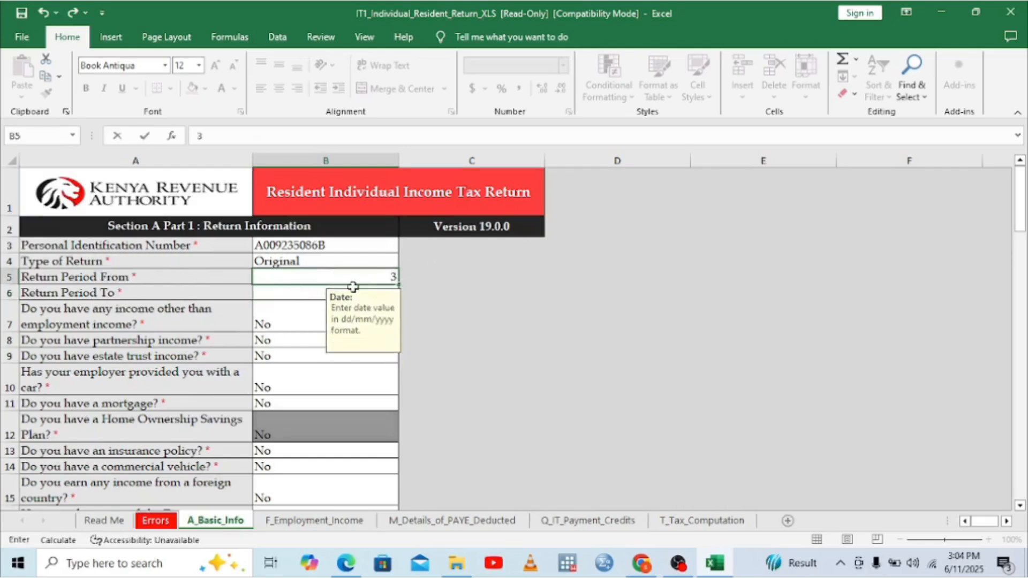
key(BackSpace)
text(01/01/2024)
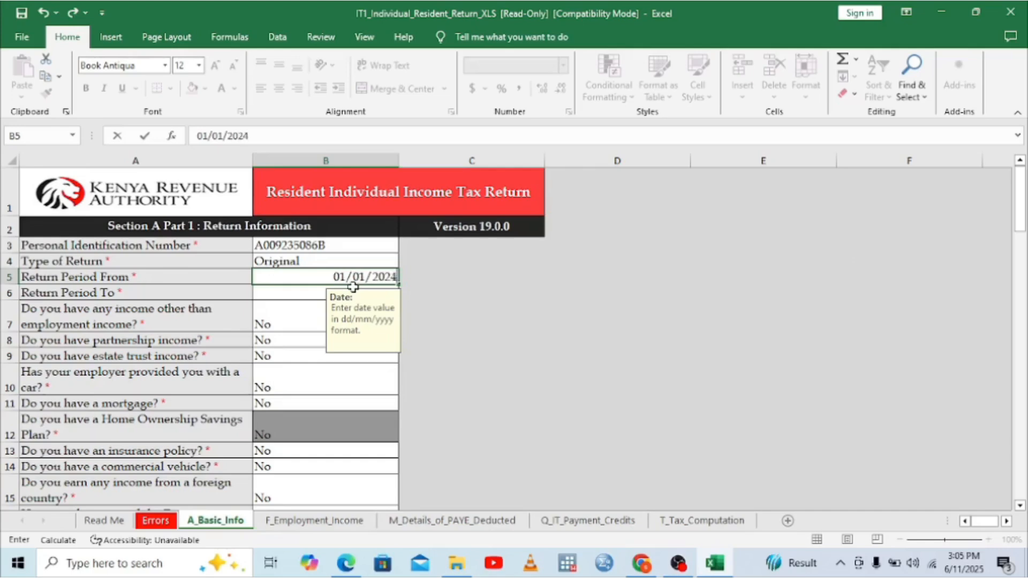
click(301, 296)
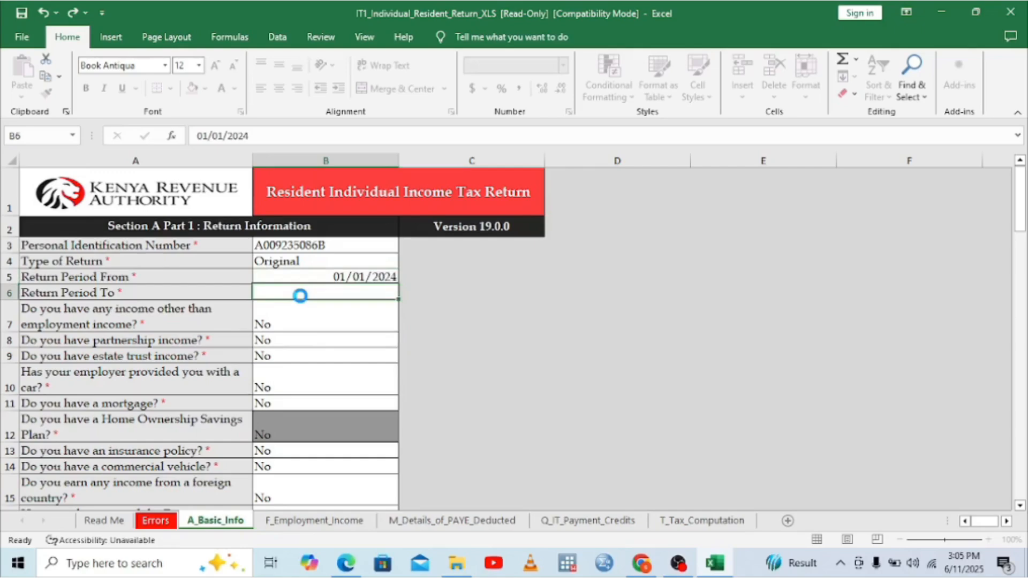
key(Up)
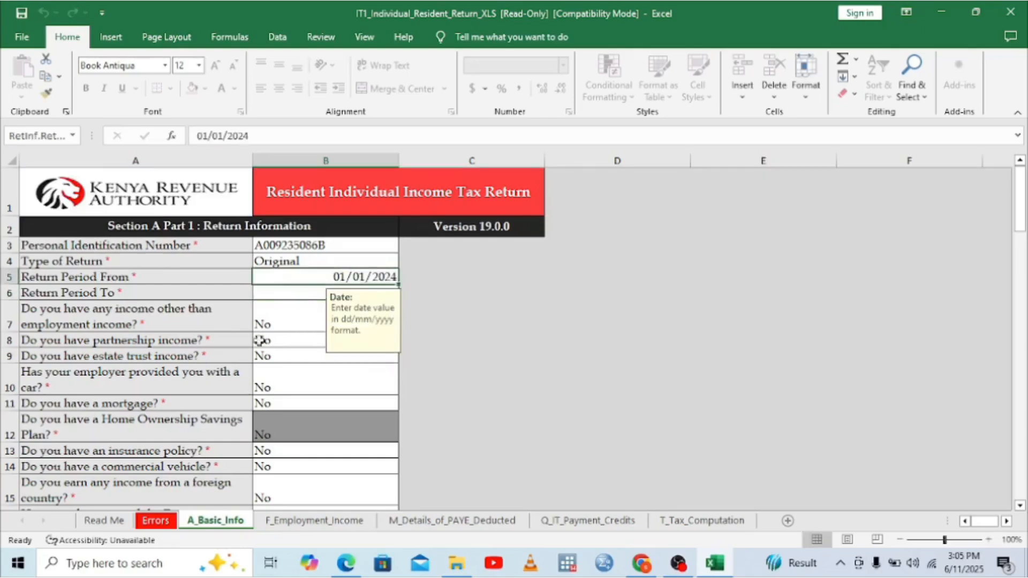
click(279, 295)
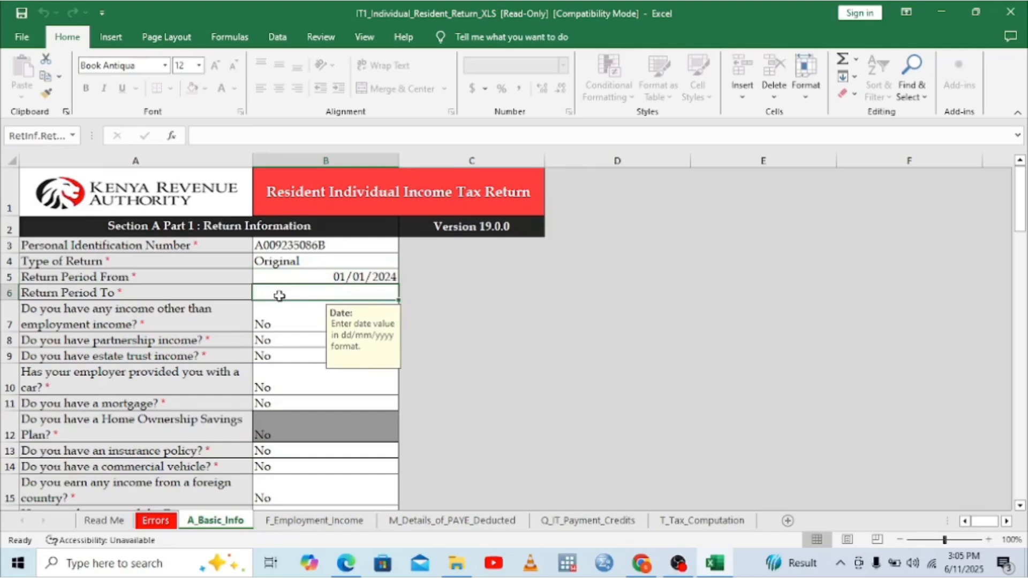
text(31/1)
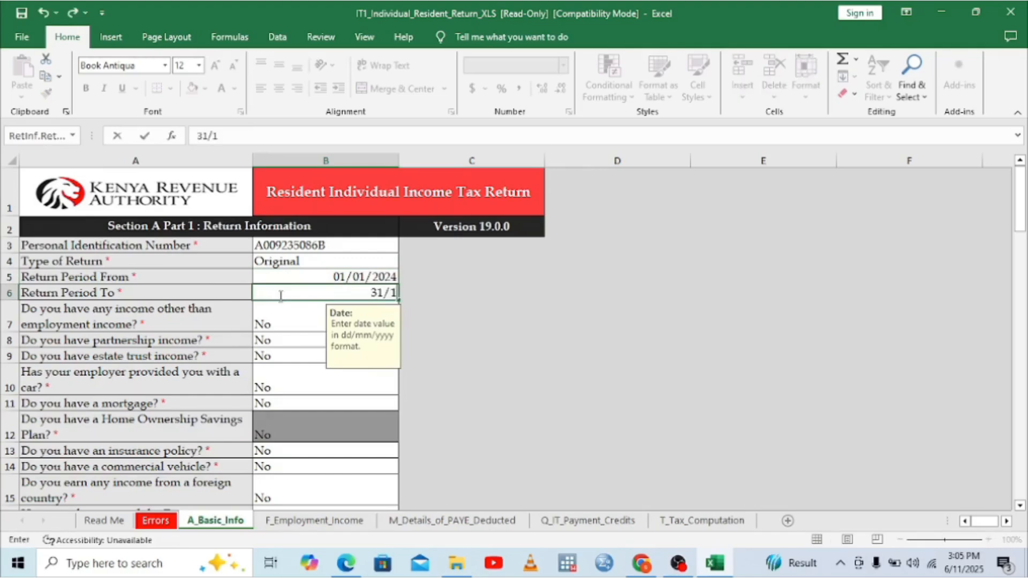
text(2/2024)
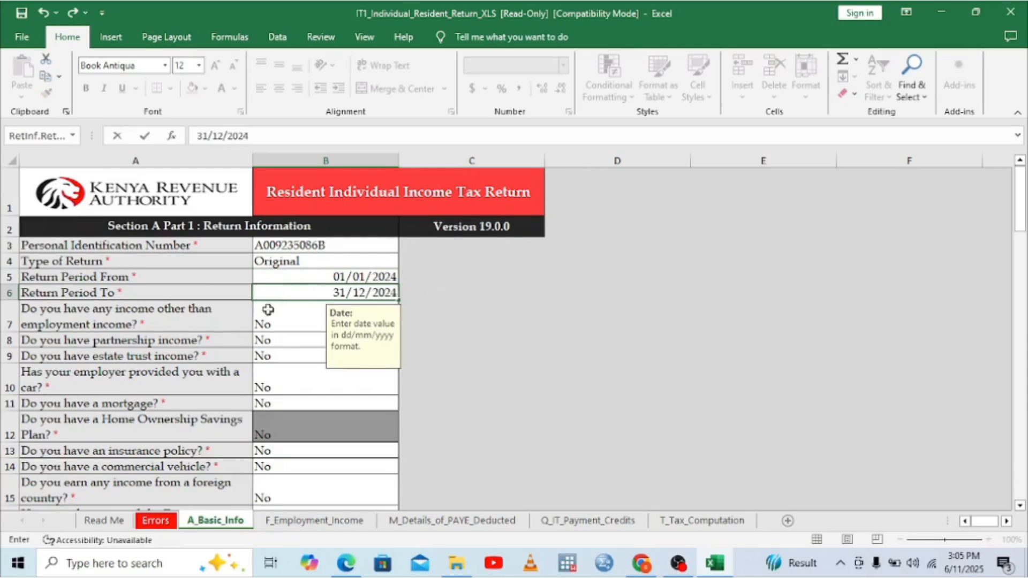
click(282, 318)
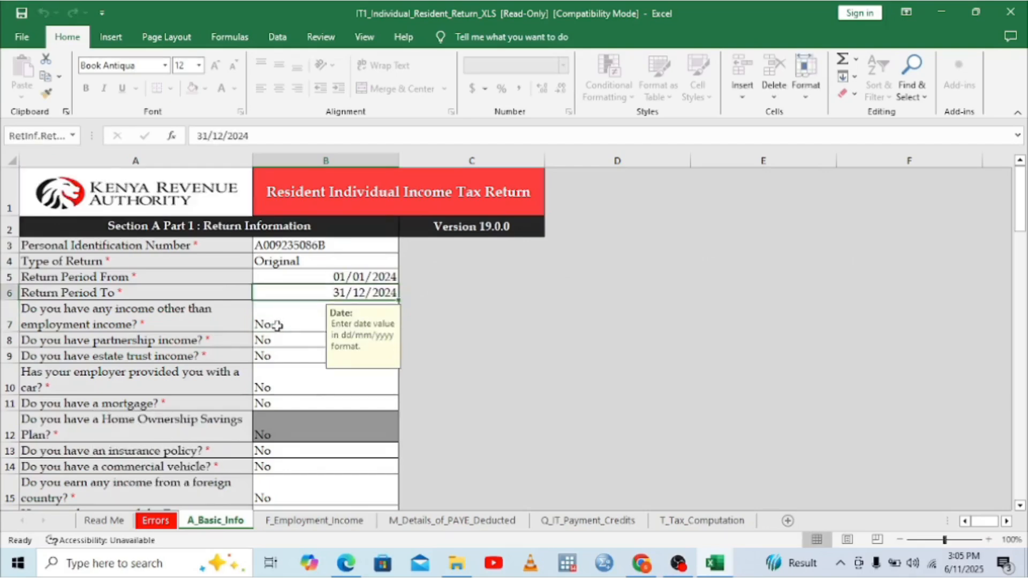
click(279, 332)
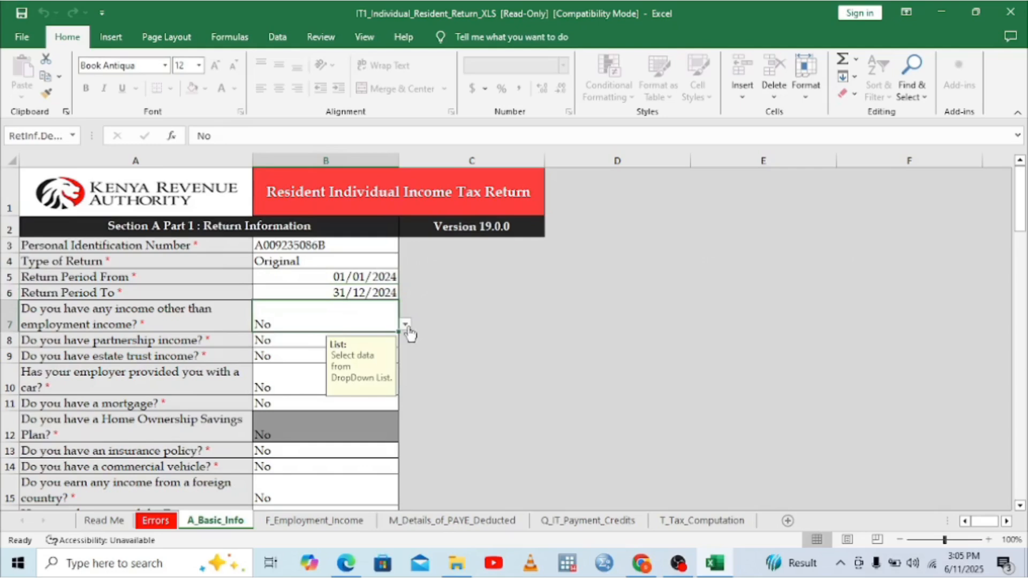
click(407, 326)
click(289, 337)
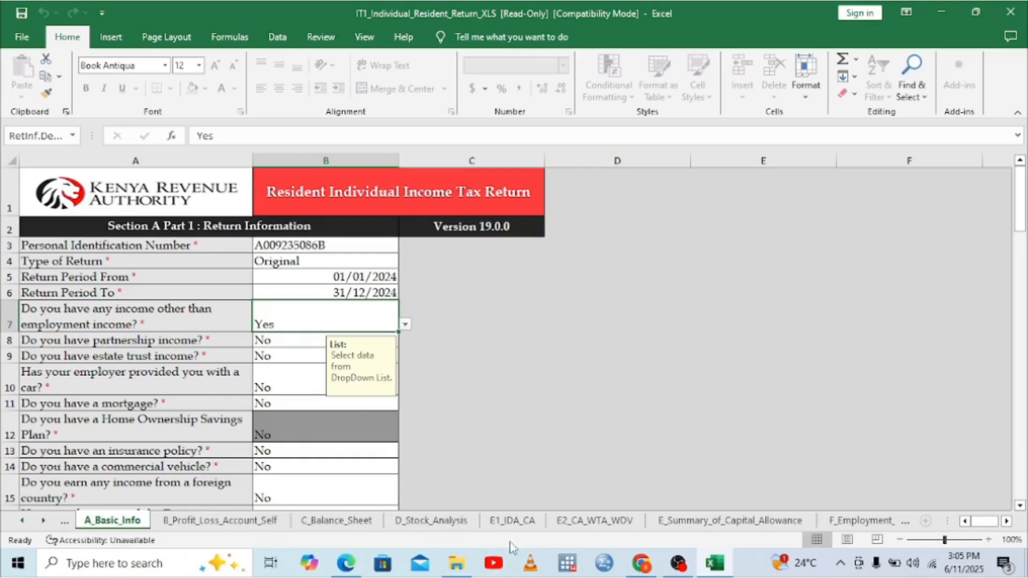
click(405, 325)
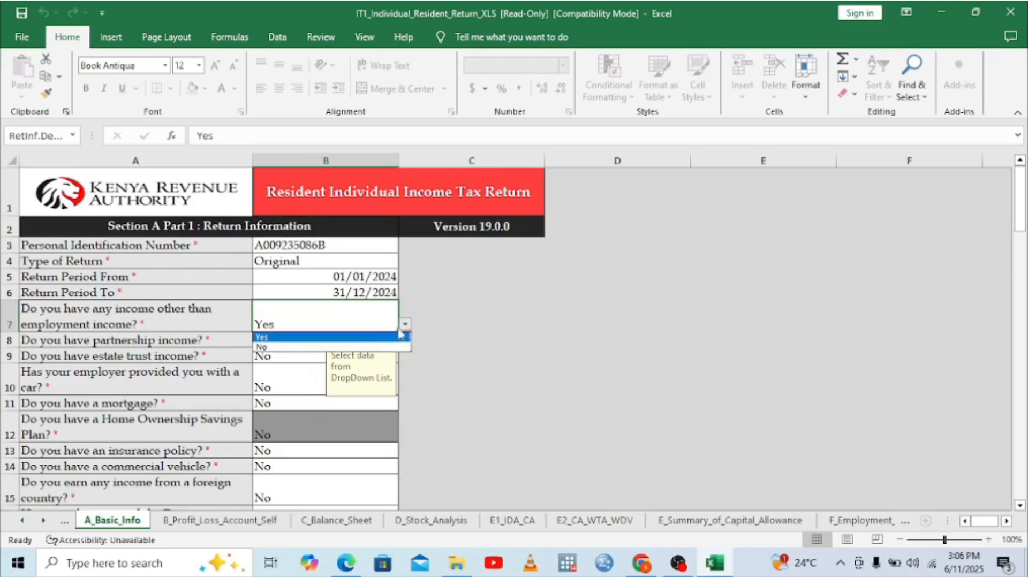
click(291, 347)
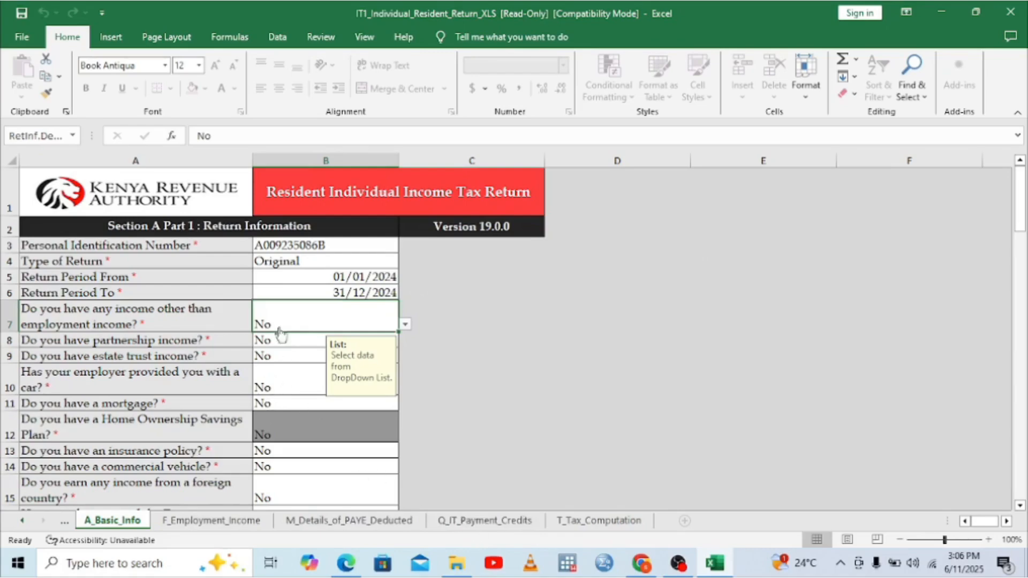
click(1019, 505)
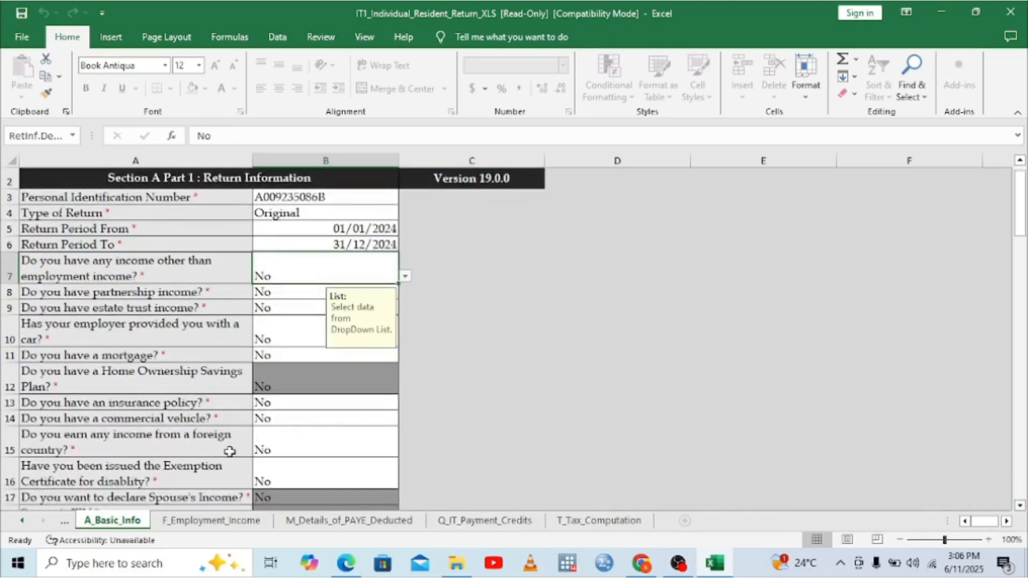
Step: Choose Yes for the insurance policy question in cell B13
click(296, 407)
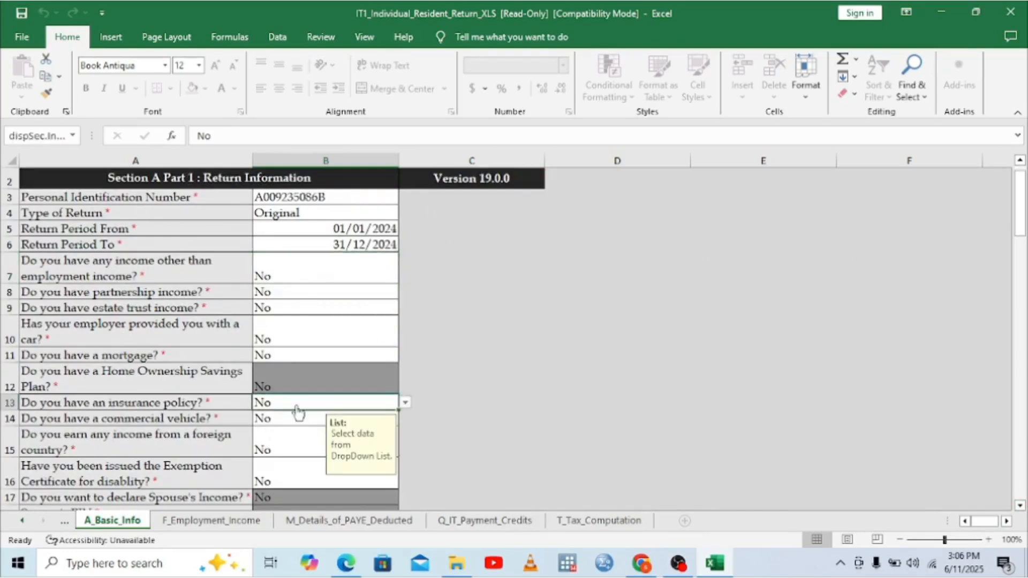
click(405, 403)
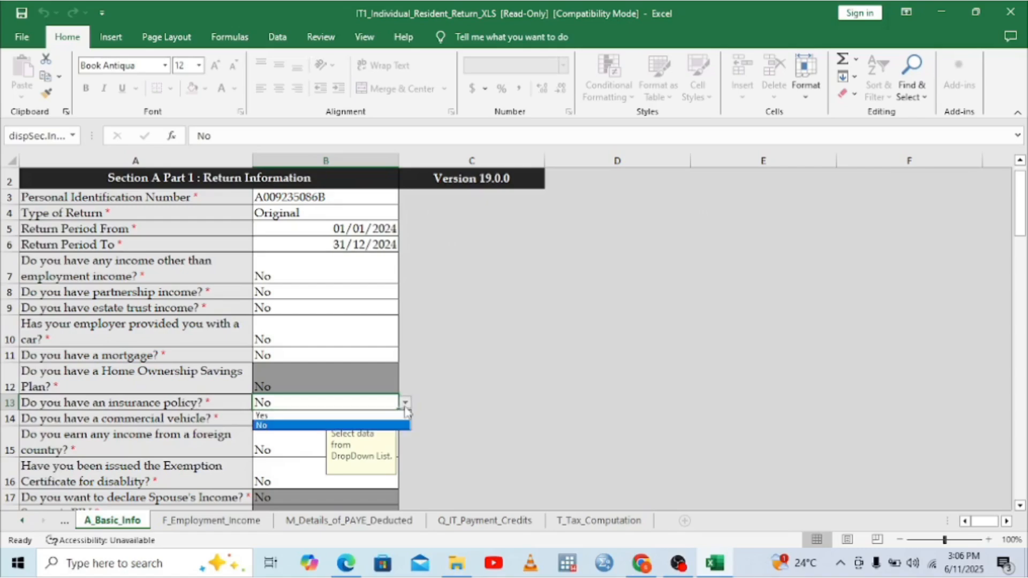
click(311, 416)
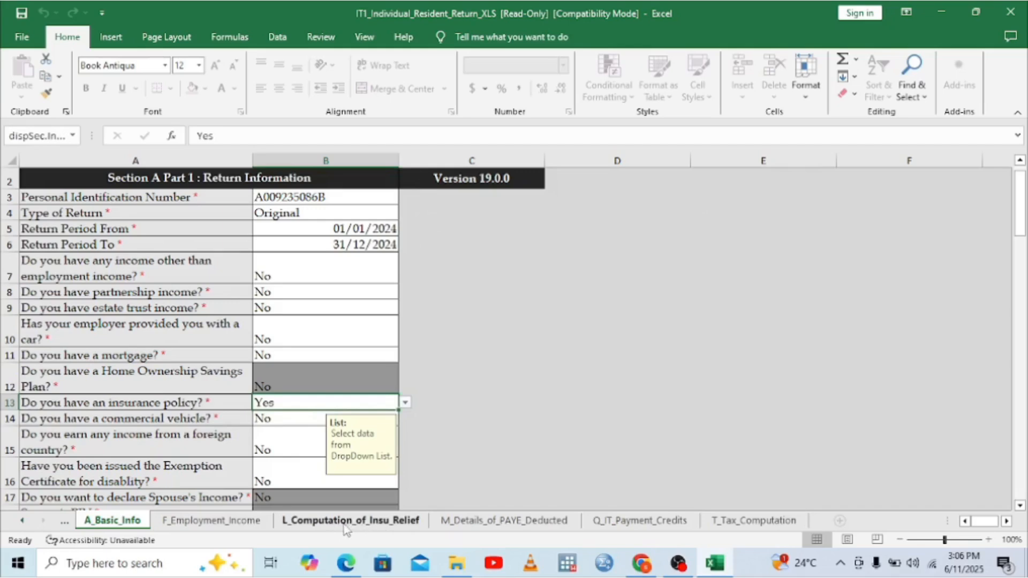
Step: Switch to the L_Computation_of_Insu_Relief sheet and scroll to column A
click(395, 527)
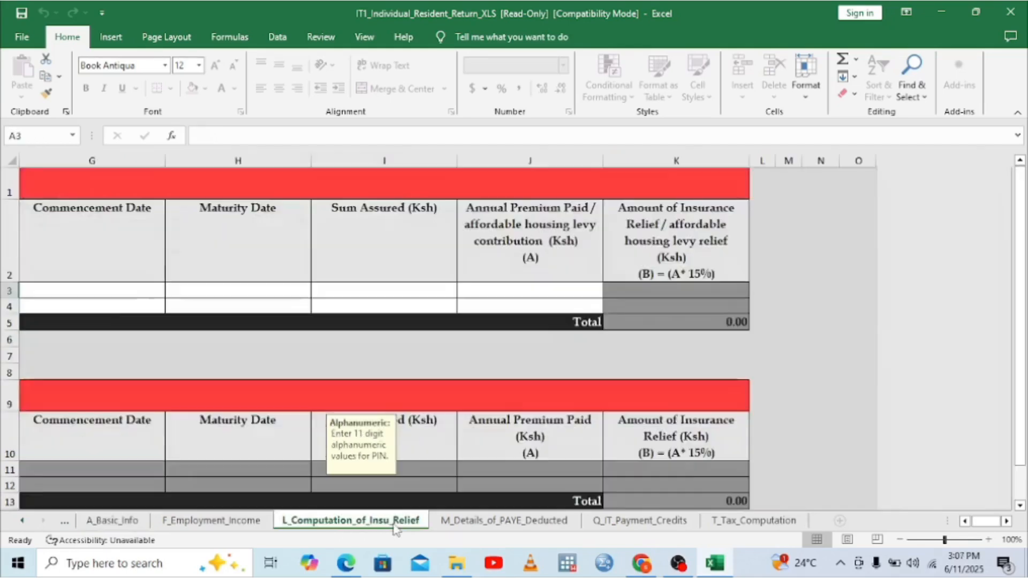
click(963, 521)
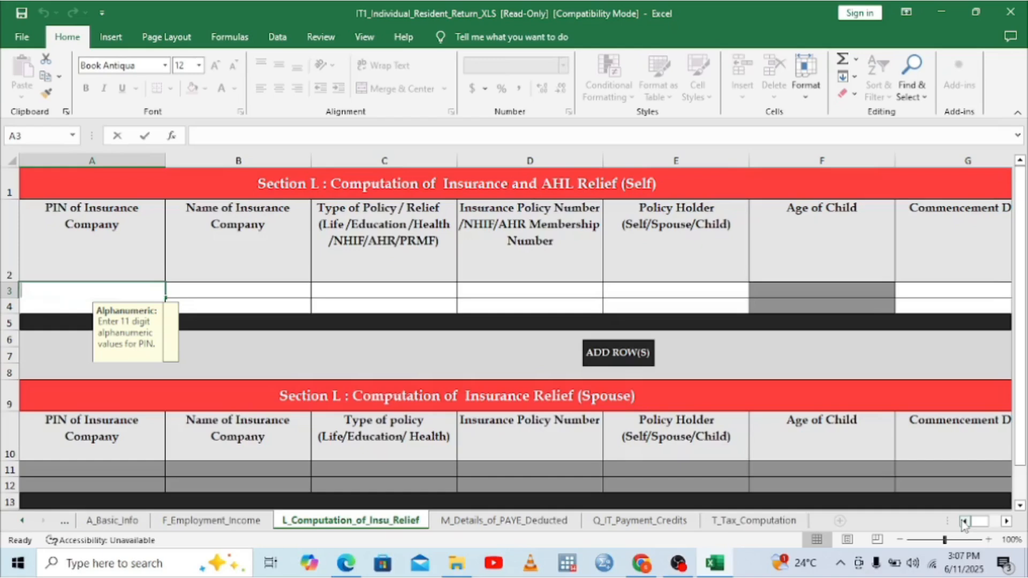
Step: Enter the insurer's PIN in A3 and 'National Health Insurance Fund' as company name
text(p051)
key(BackSpace)
key(BackSpace)
key(BackSpace)
key(BackSpace)
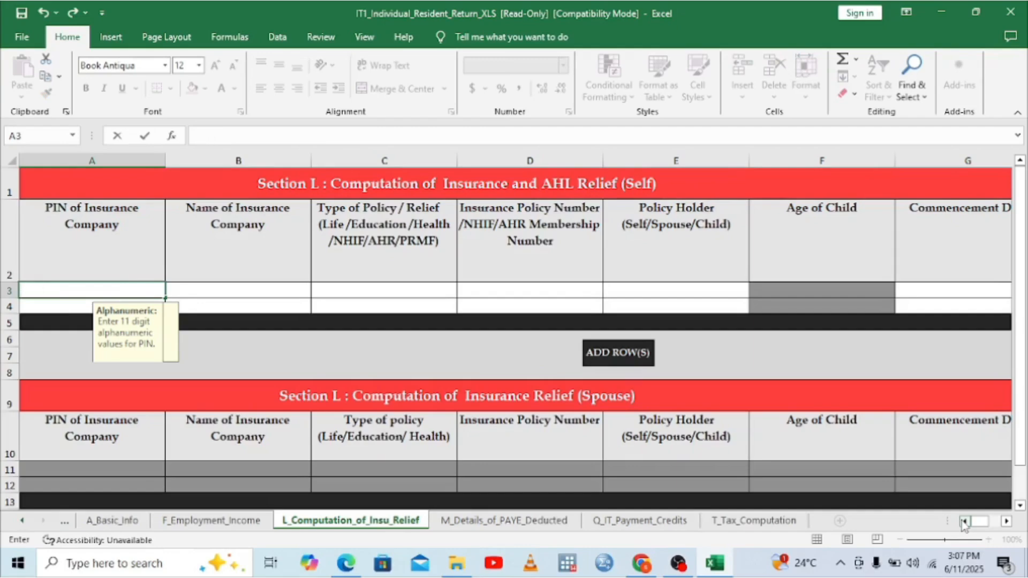
text(PIN of Insurance Company)
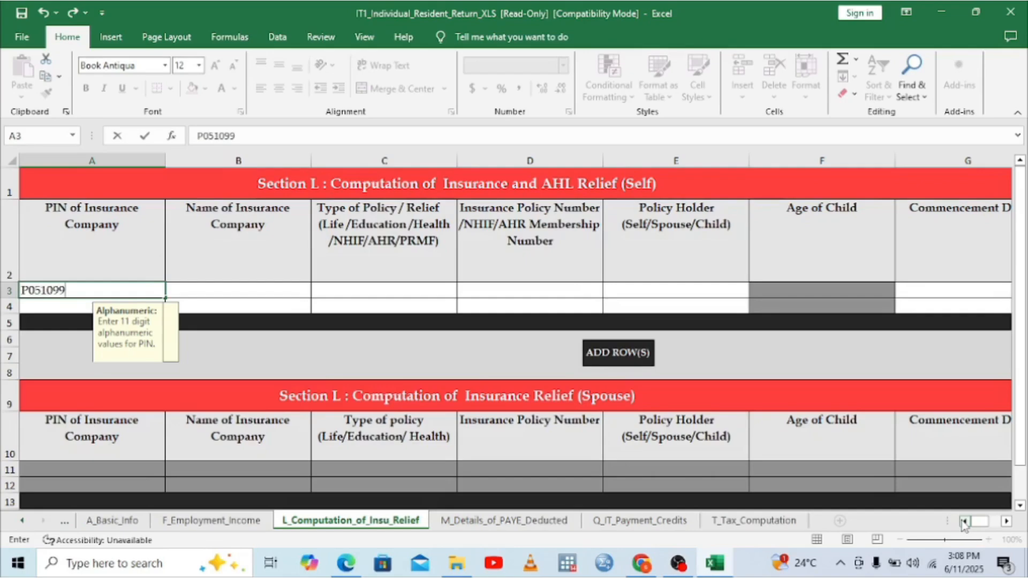
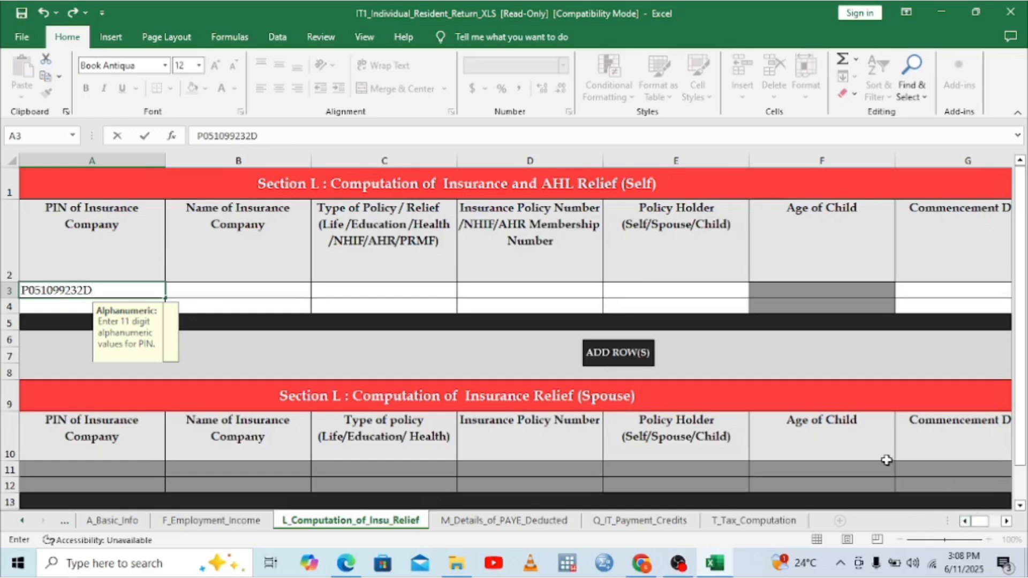
click(244, 295)
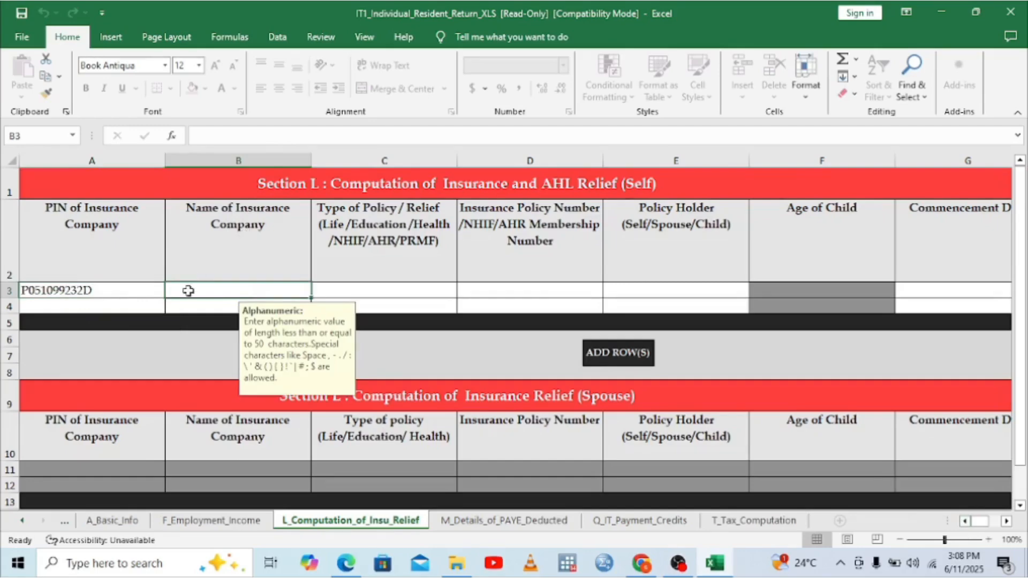
text(Natio)
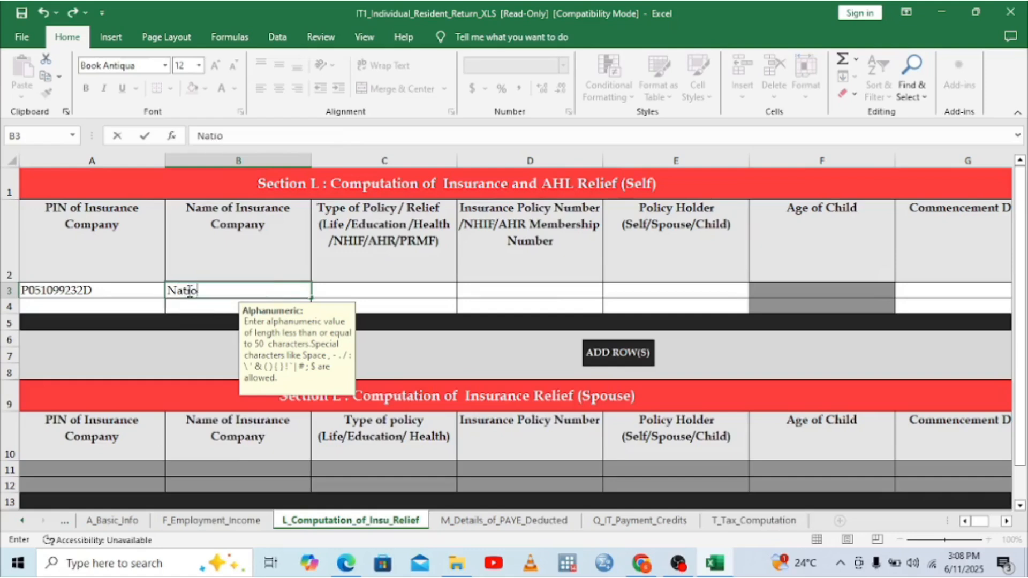
text(nal Insura)
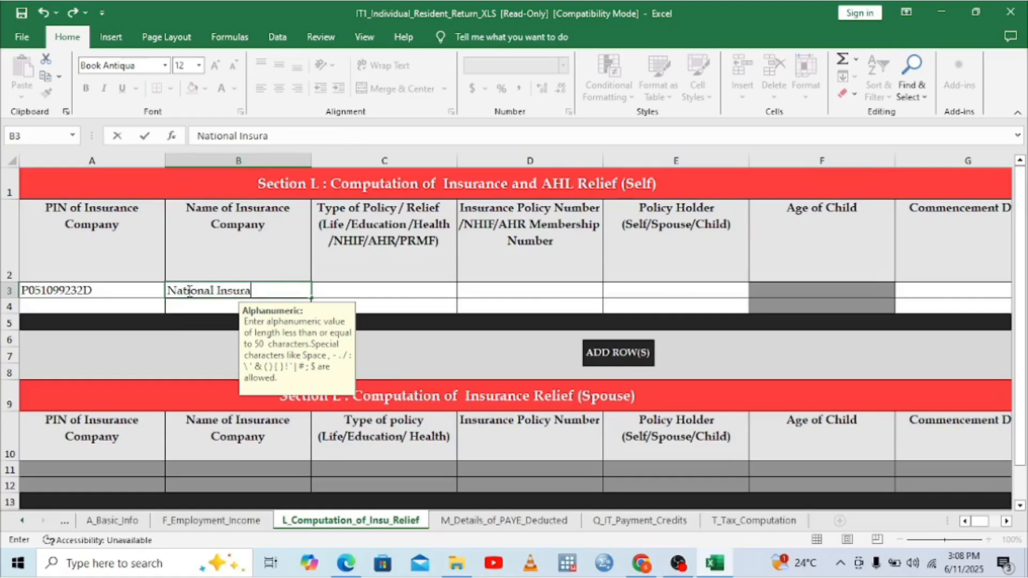
text(nce)
key(BackSpace)
key(BackSpace)
key(BackSpace)
key(BackSpace)
key(BackSpace)
key(BackSpace)
key(BackSpace)
key(BackSpace)
key(BackSpace)
key(BackSpace)
key(BackSpace)
text(Health Ins)
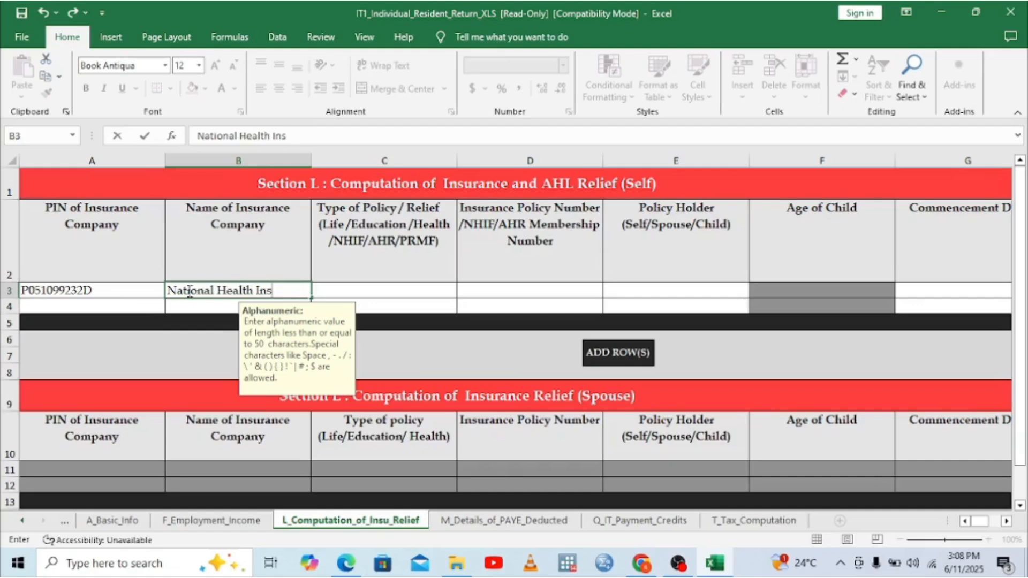
text(urance Fund)
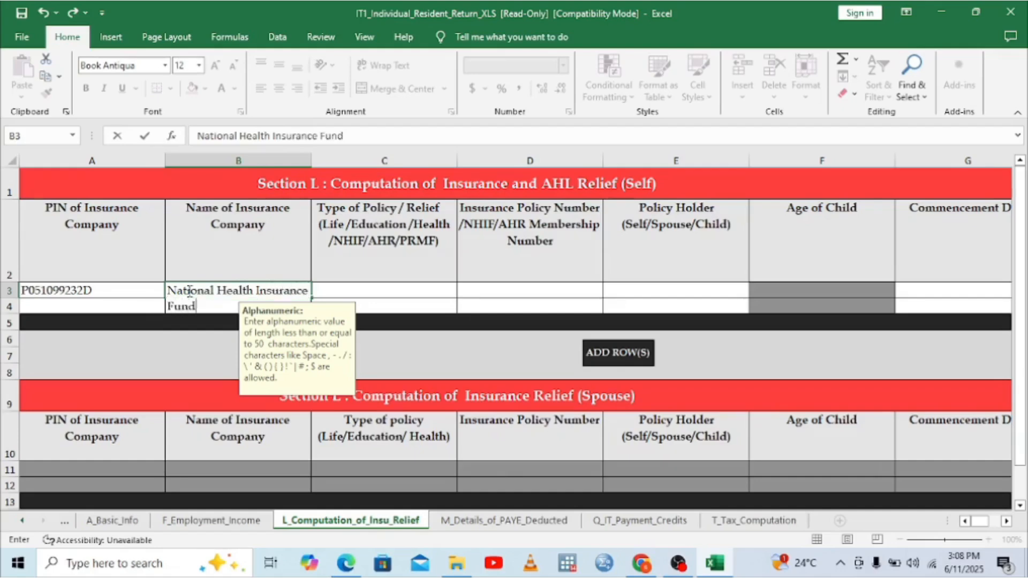
Step: Set the Self policy type to NHIF in C3 and enter the NHIF membership number in D3
click(381, 289)
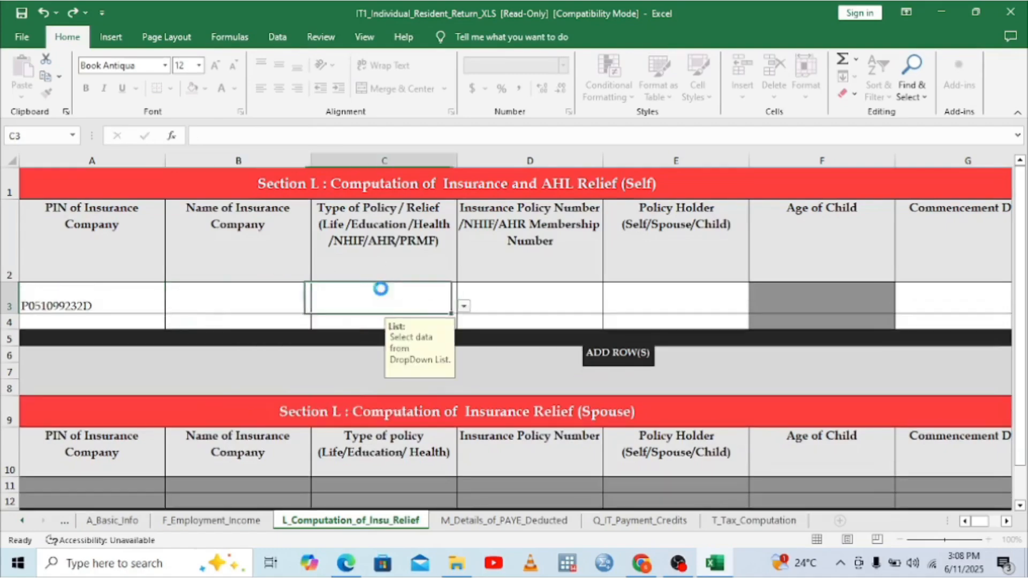
click(464, 306)
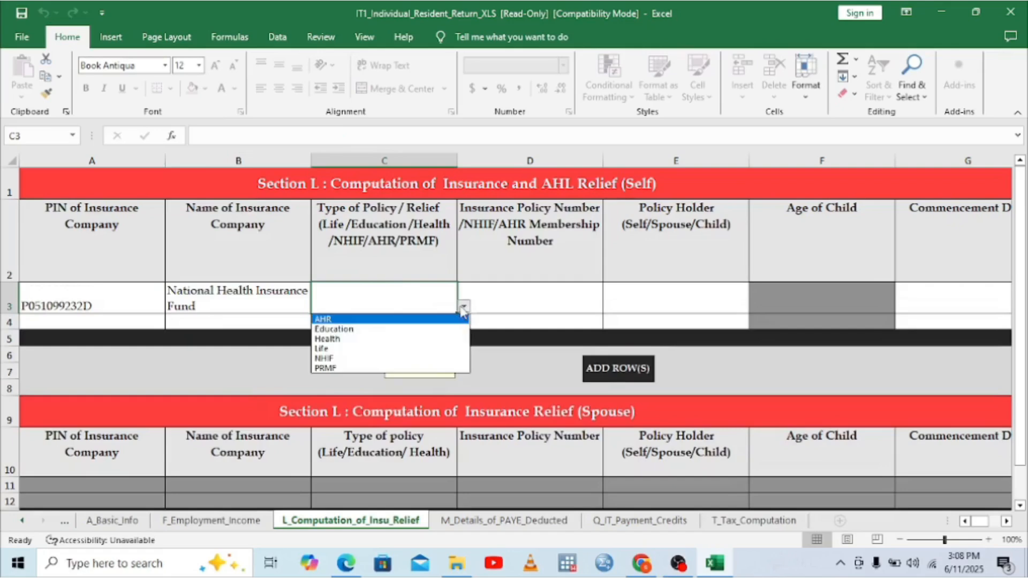
click(329, 358)
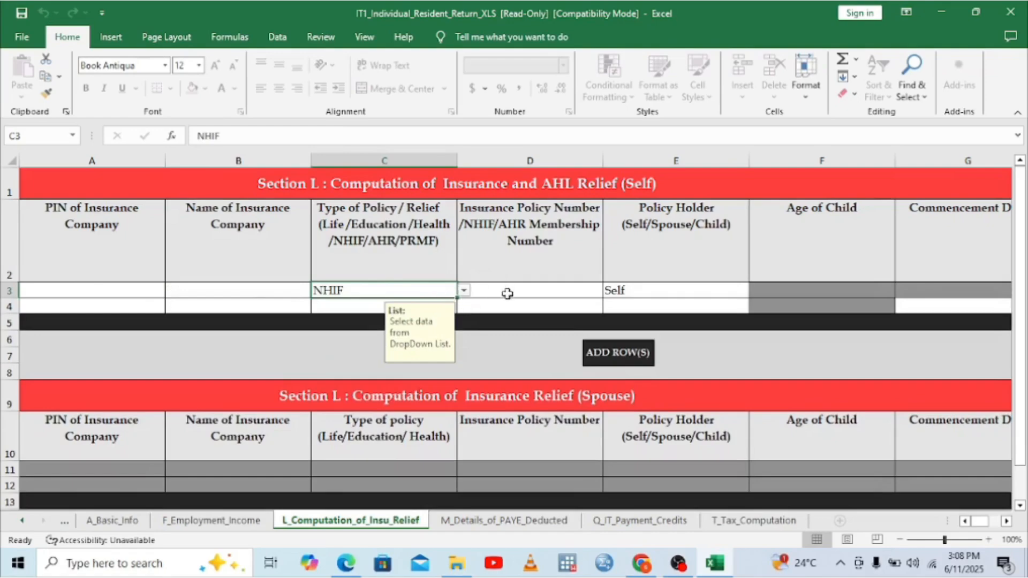
click(525, 291)
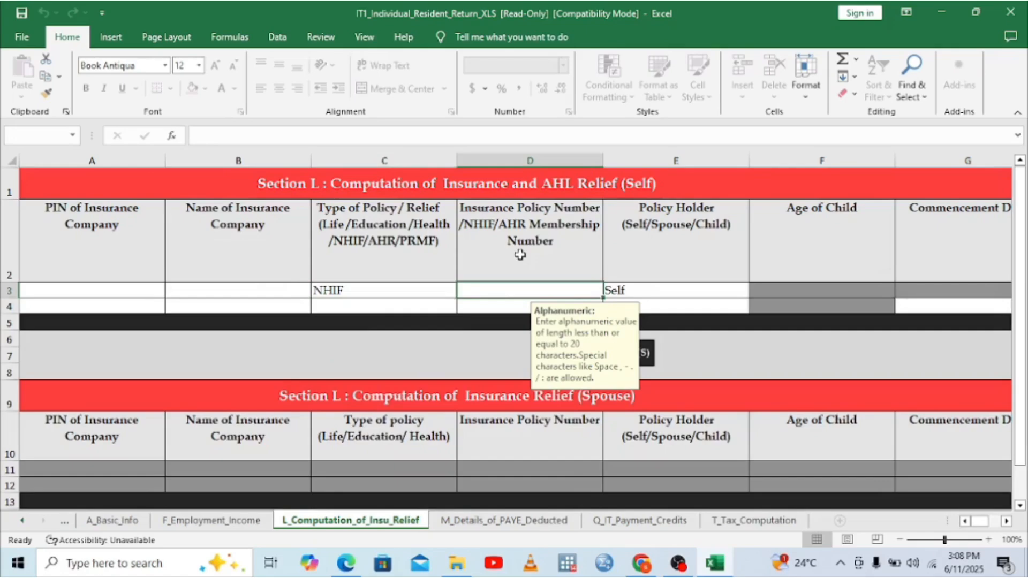
double_click(483, 291)
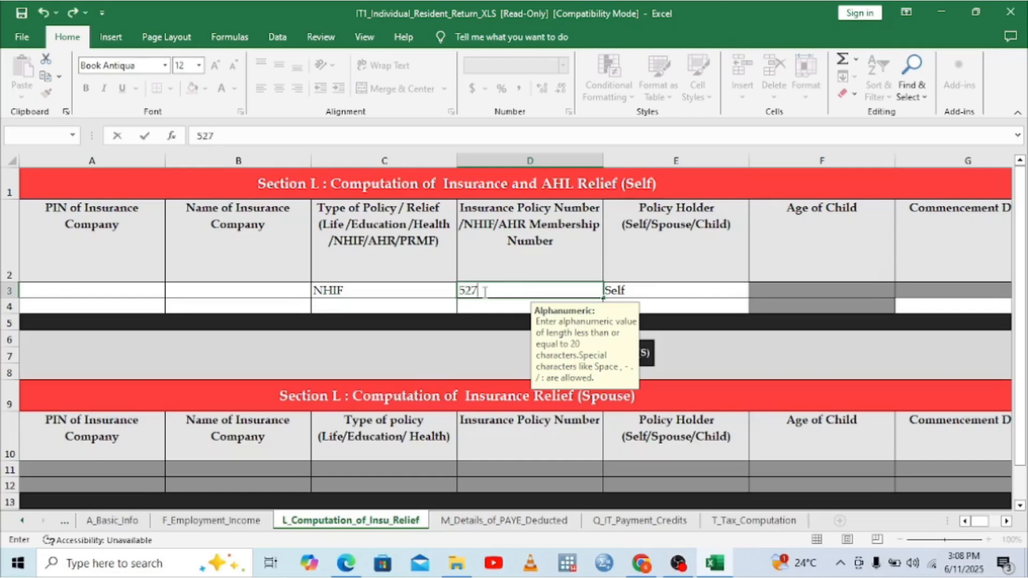
click(1006, 521)
Step: Commit the membership number, move to the annual premium cell J3, and view the P9 PDF
click(1007, 523)
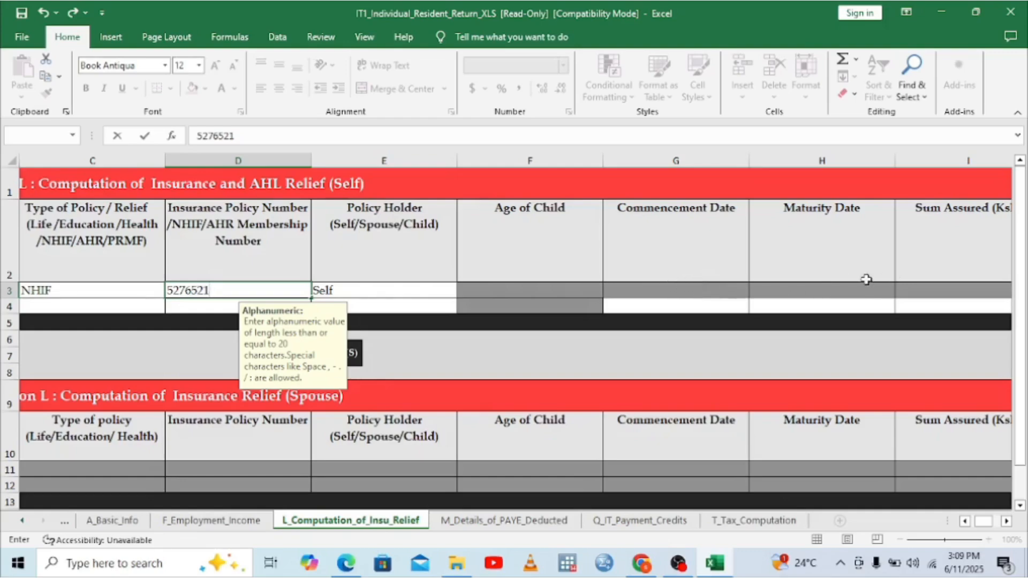
click(1007, 520)
click(1007, 520)
click(1006, 521)
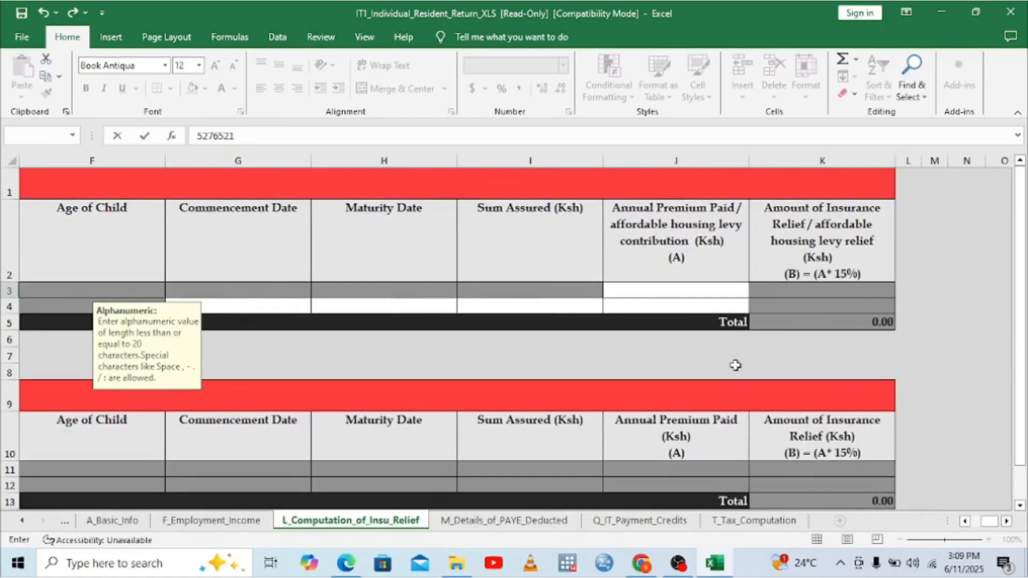
click(654, 289)
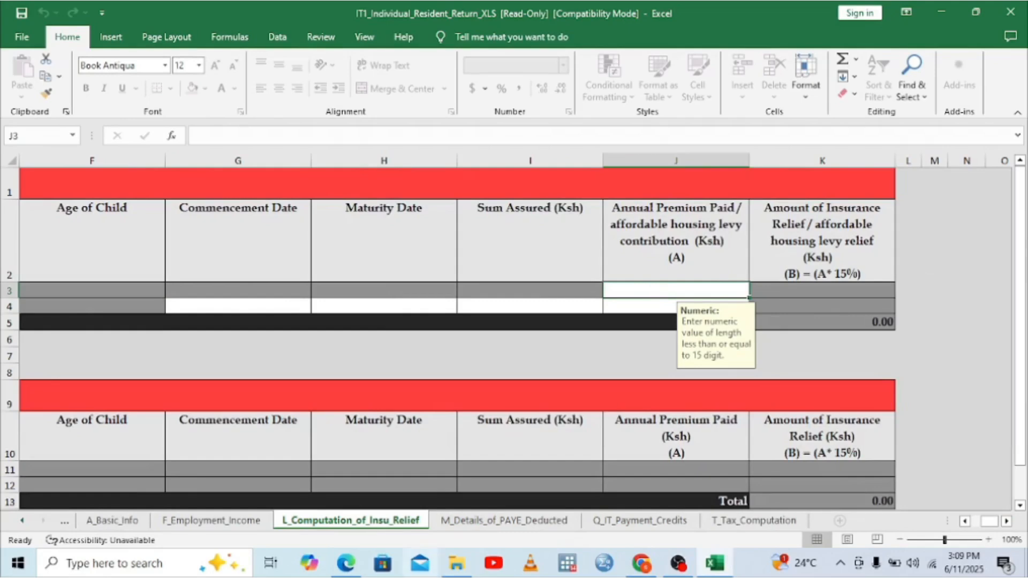
click(337, 570)
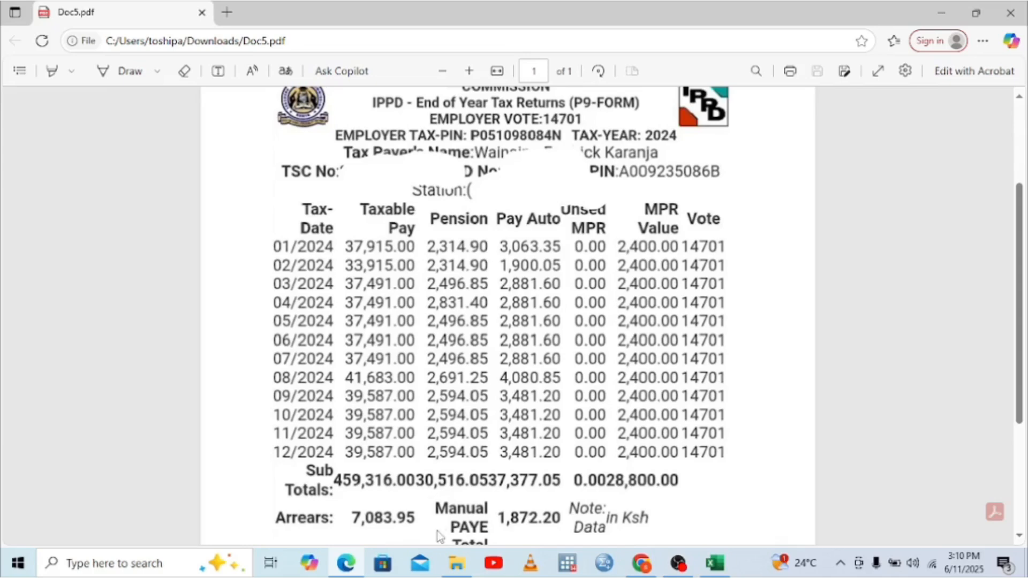
Step: Open DRAFT_CONTRIBUTIONS_REGULATIONS_2022.pdf from the Downloads folder in File Explorer
click(454, 564)
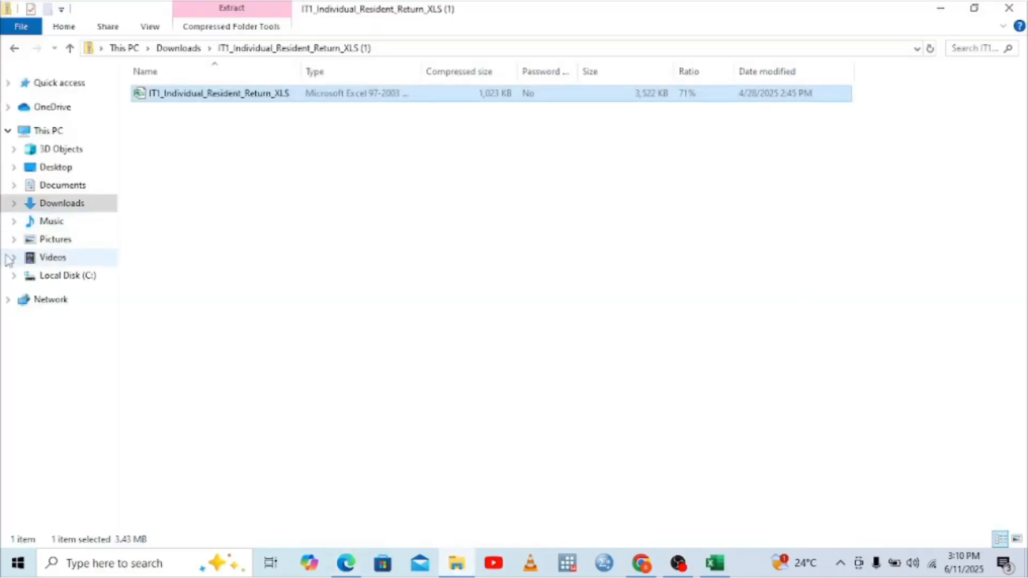
click(60, 209)
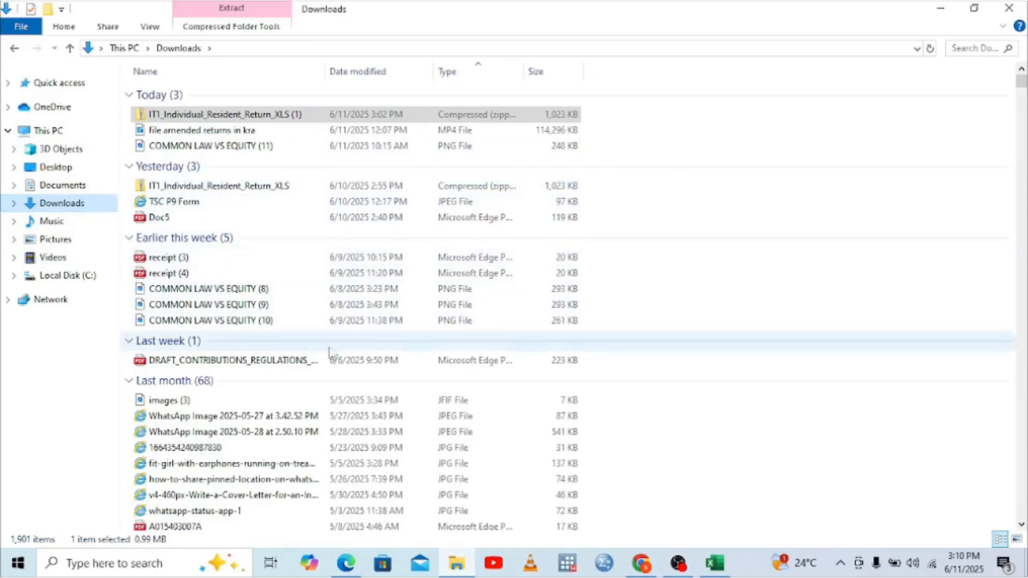
double_click(294, 362)
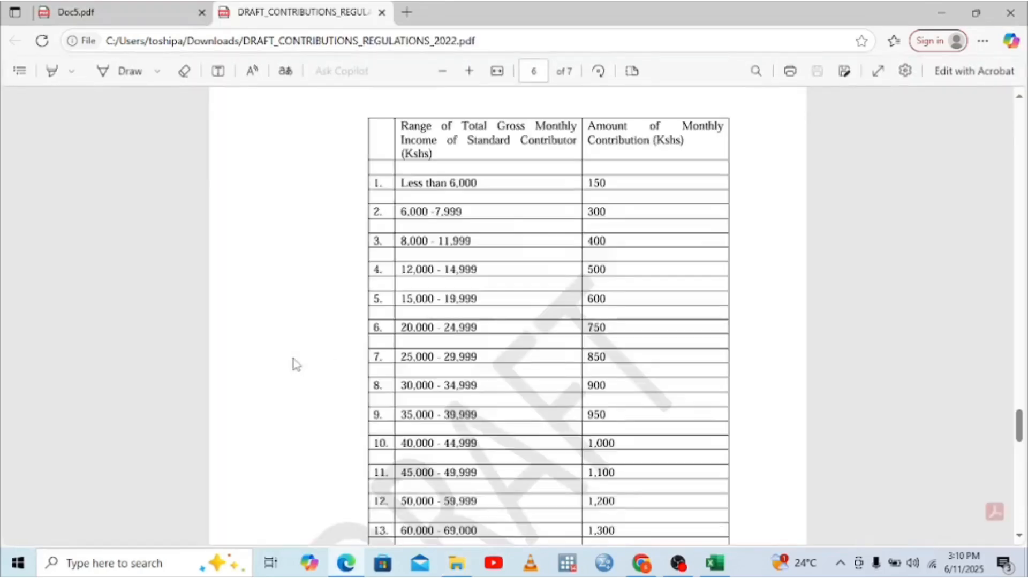
Step: Scroll the contributions regulations PDF to its monthly income-to-contribution table
scroll(883, 282, up, 15)
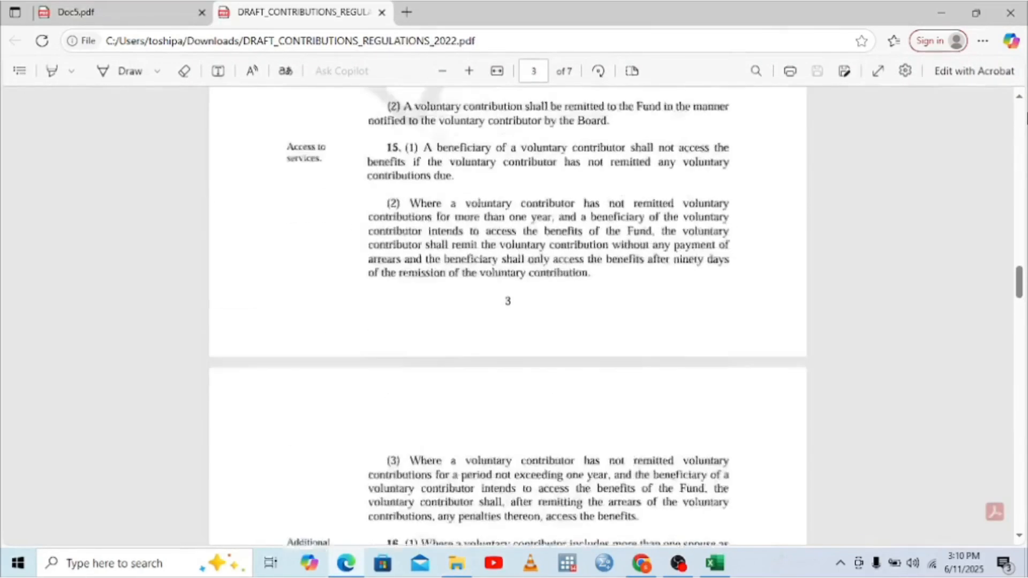
scroll(884, 282, up, 12)
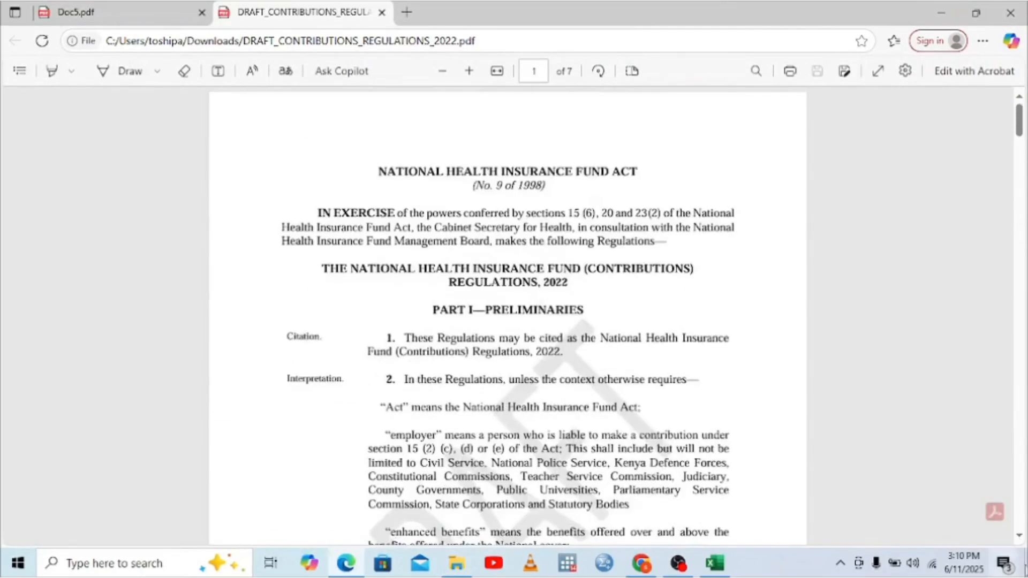
scroll(1023, 543, down, 4)
scroll(1022, 546, down, 20)
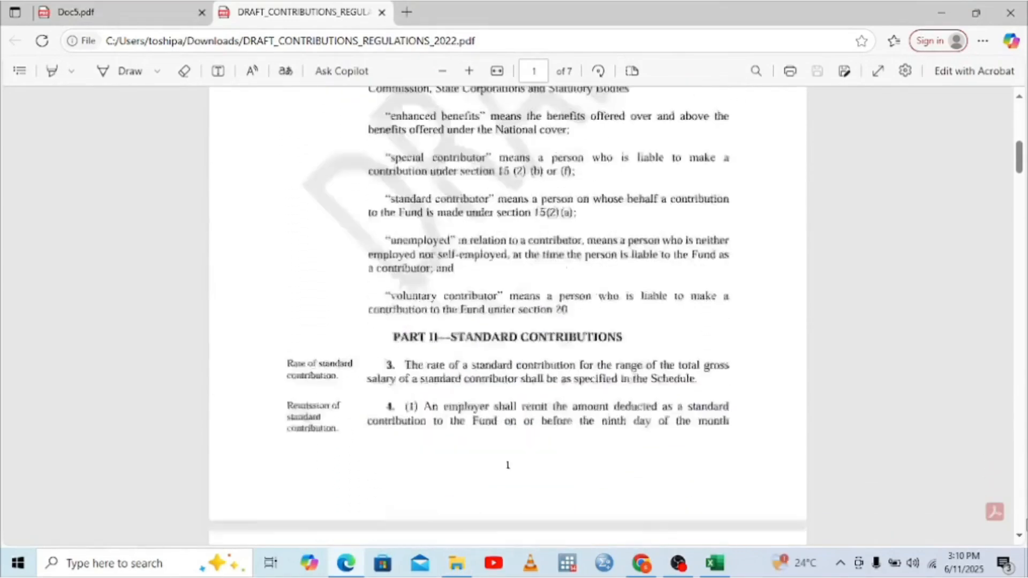
scroll(1025, 523, down, 20)
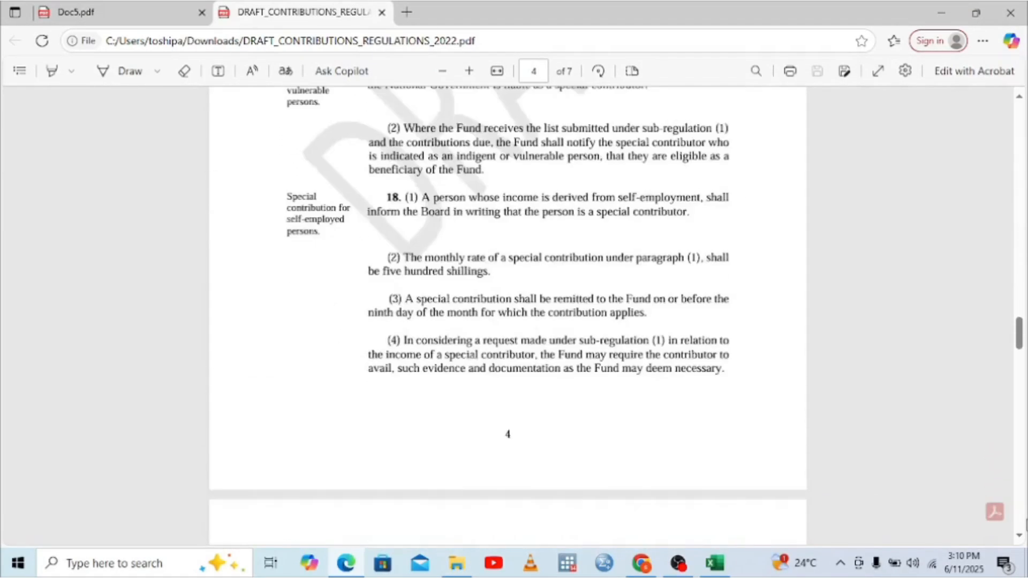
scroll(1025, 523, down, 10)
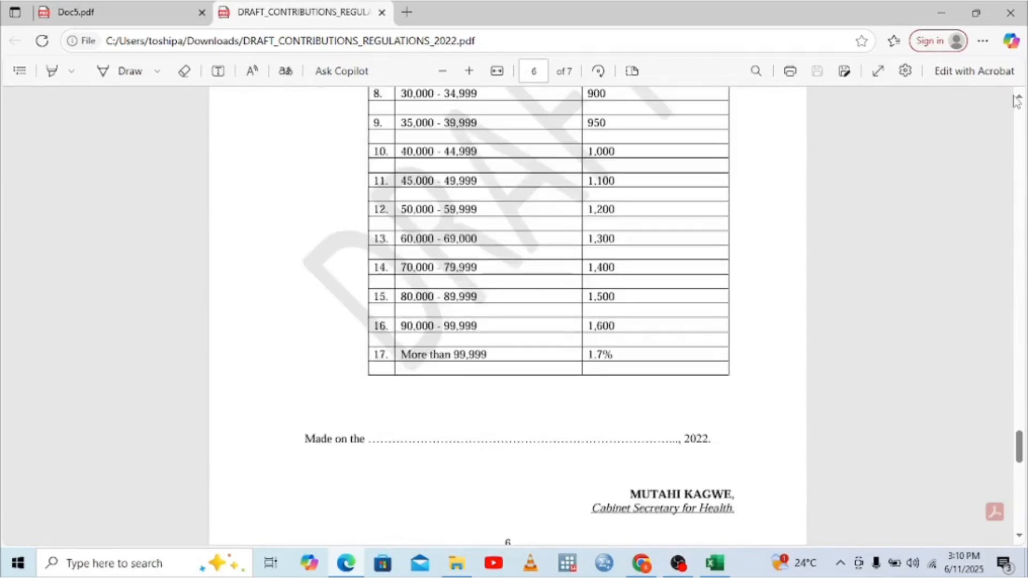
scroll(1021, 102, up, 5)
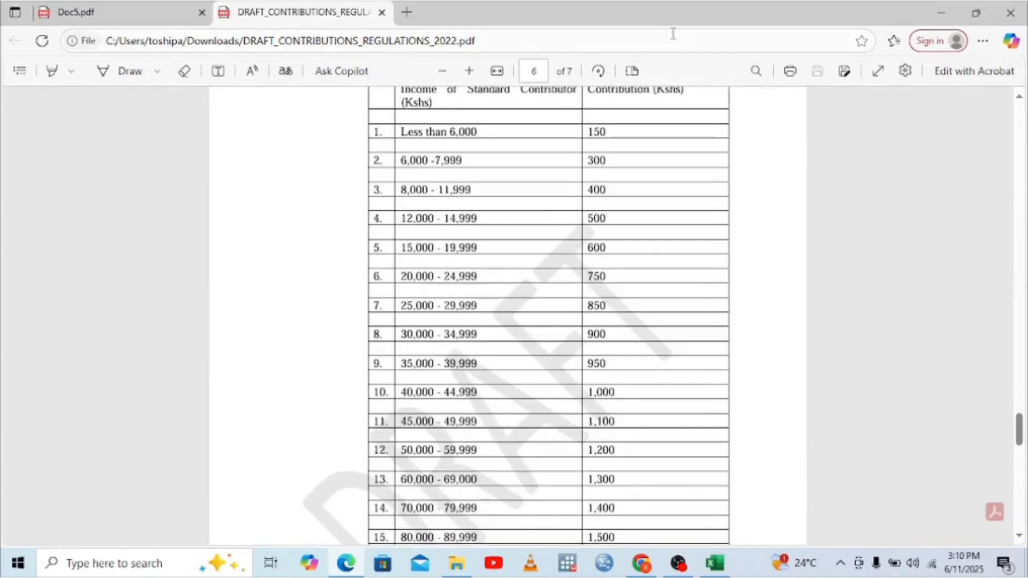
Step: Compare P9 monthly taxable pay (e.g. 37,491.00, 39,587.00) against the contribution bands, ending on Doc5.pdf
click(184, 13)
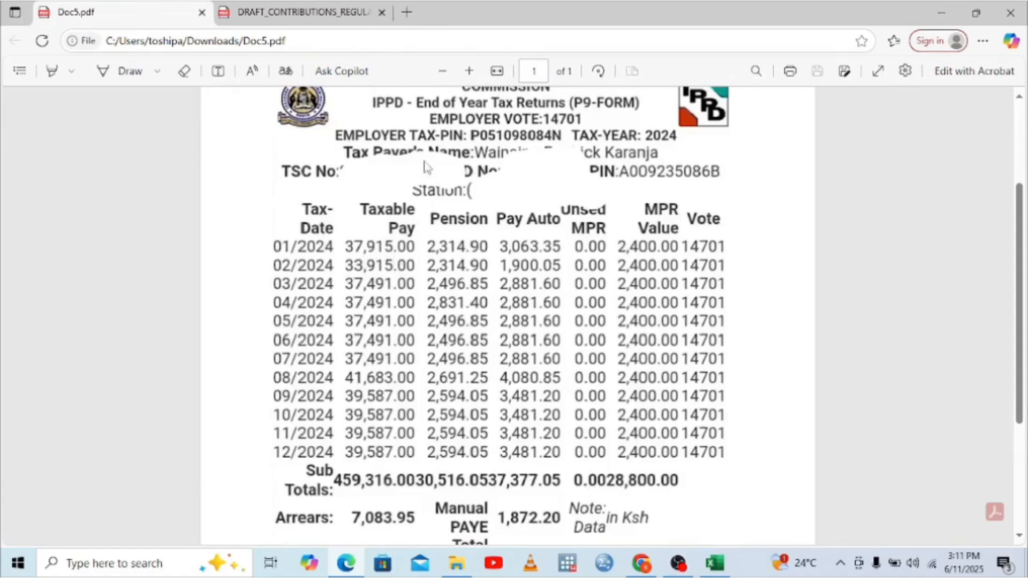
click(263, 13)
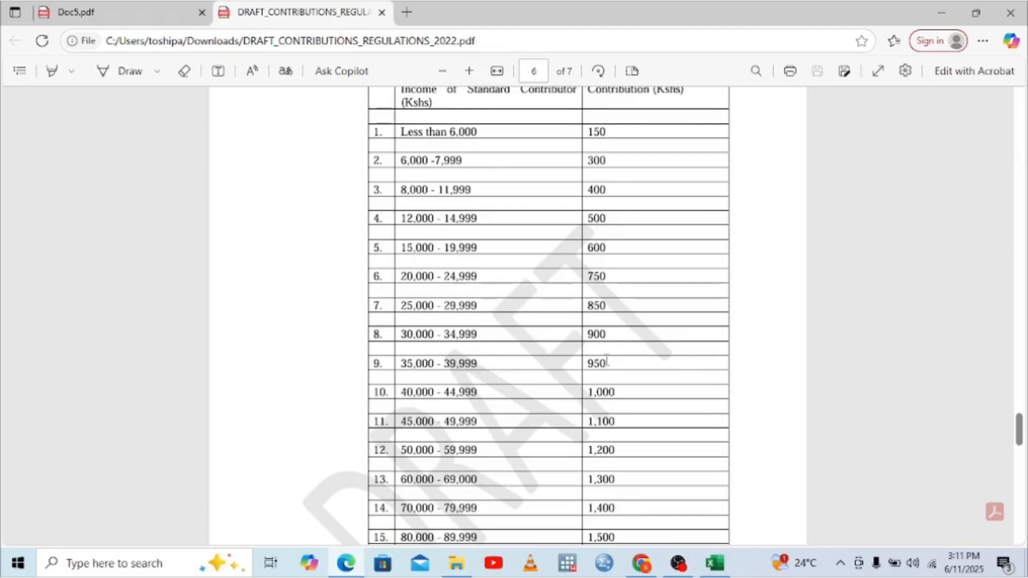
click(119, 13)
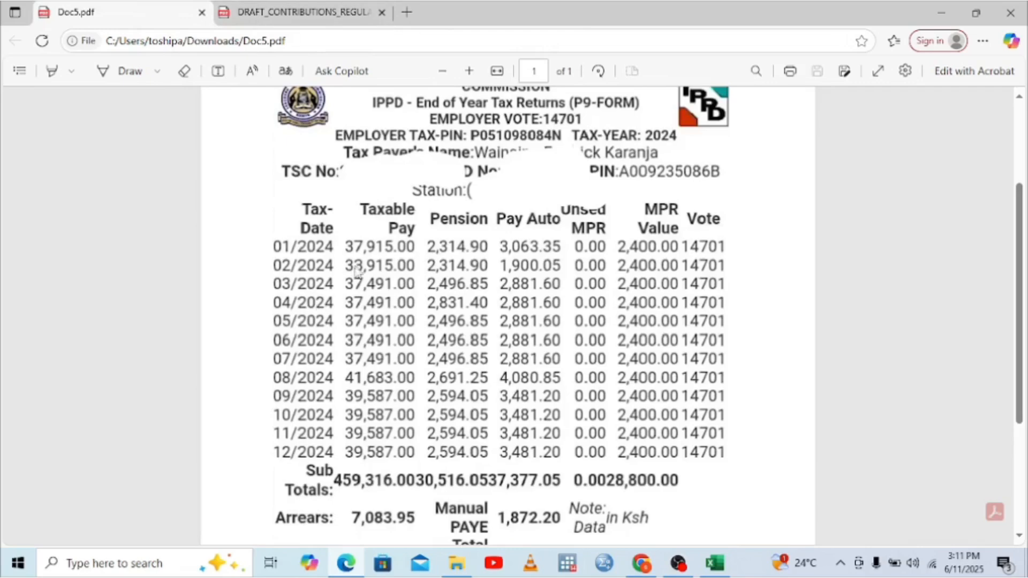
click(217, 13)
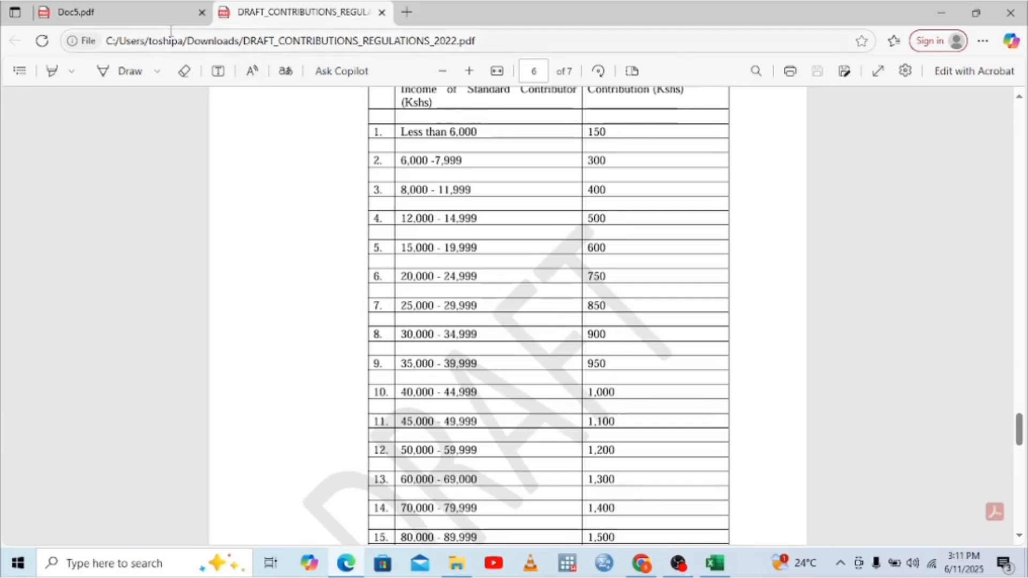
click(140, 18)
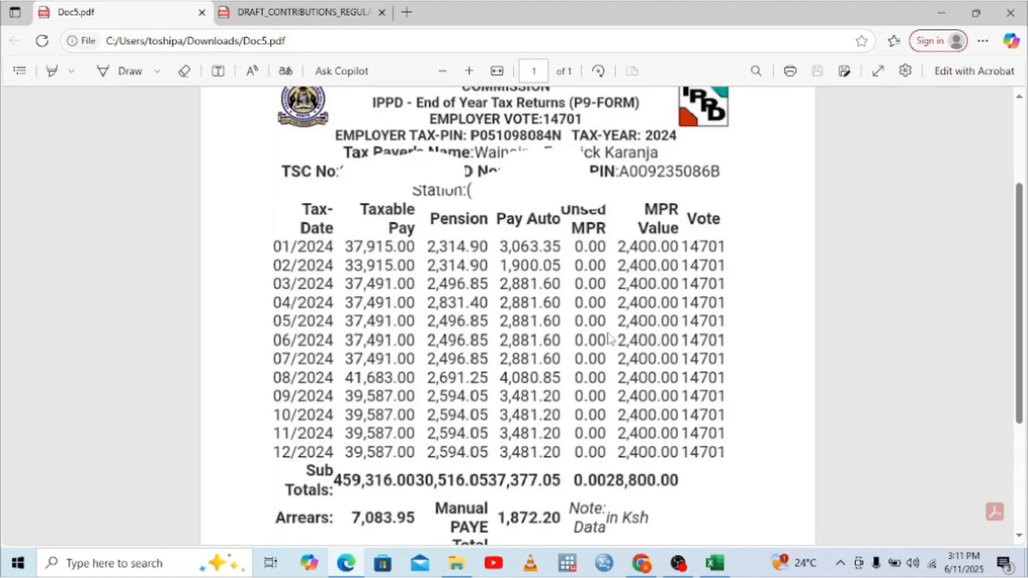
Step: Enter 8,550.00 as the NHIF annual premium in J3, giving 1,282.50 relief
click(715, 563)
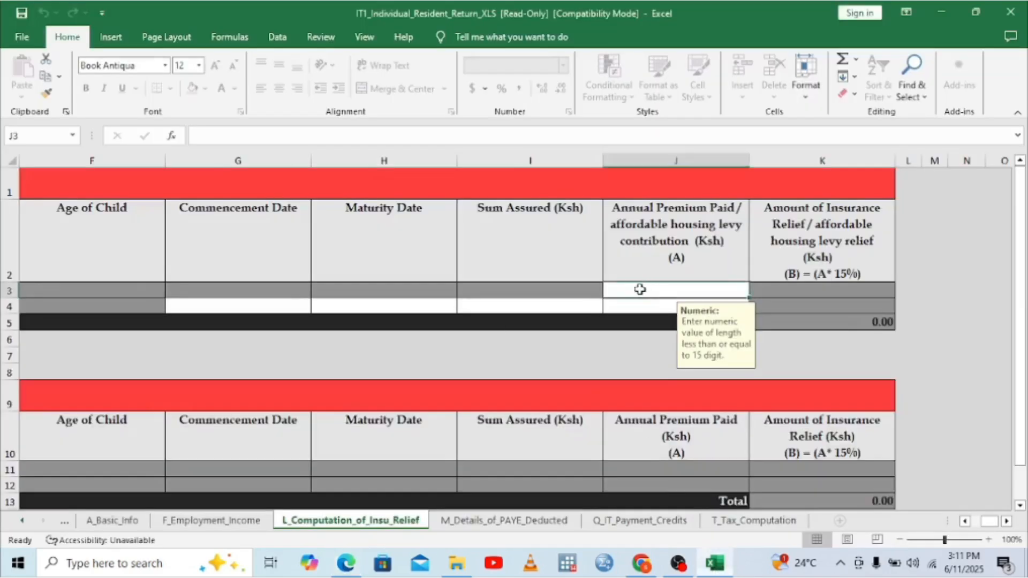
text(8)
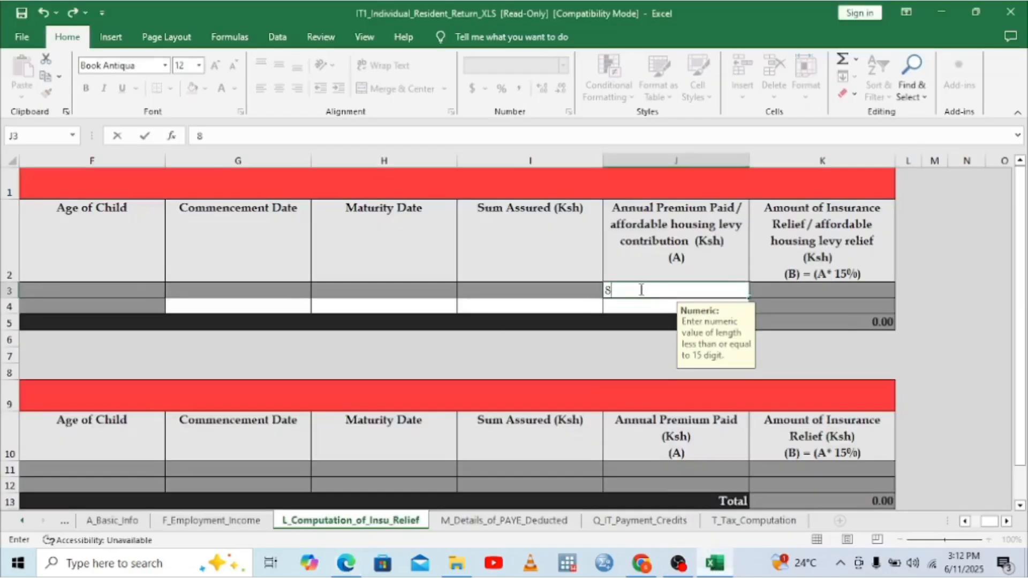
text(550)
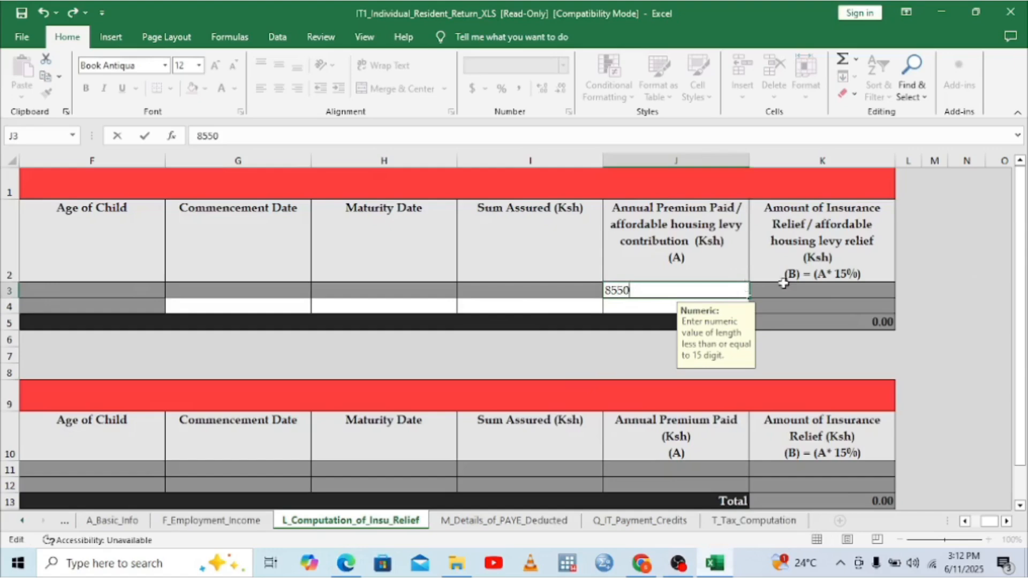
click(848, 303)
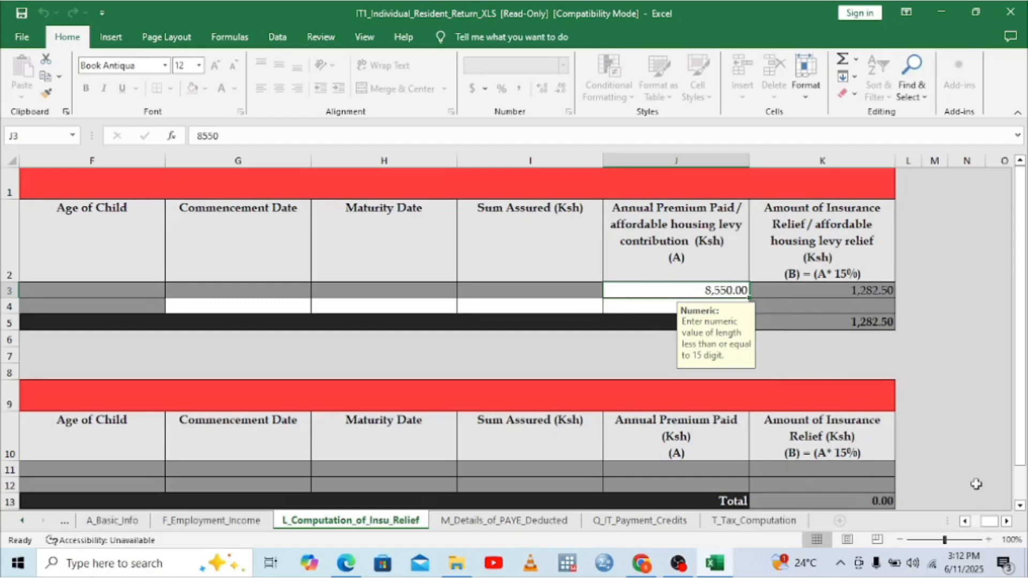
click(963, 522)
click(964, 522)
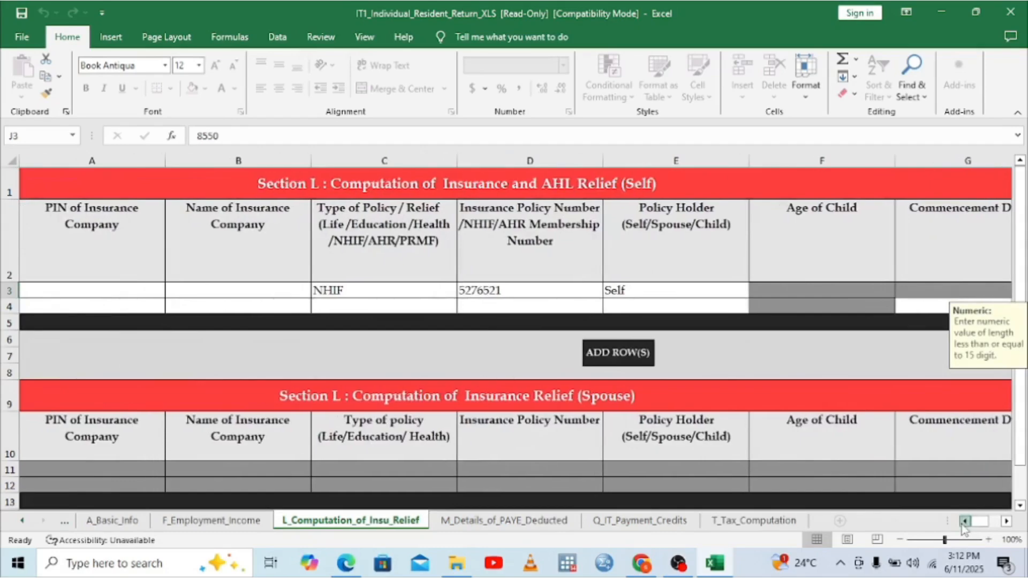
Step: Choose AHR as the policy type in C4 for the second Self row, then view the P9 PDF
click(342, 308)
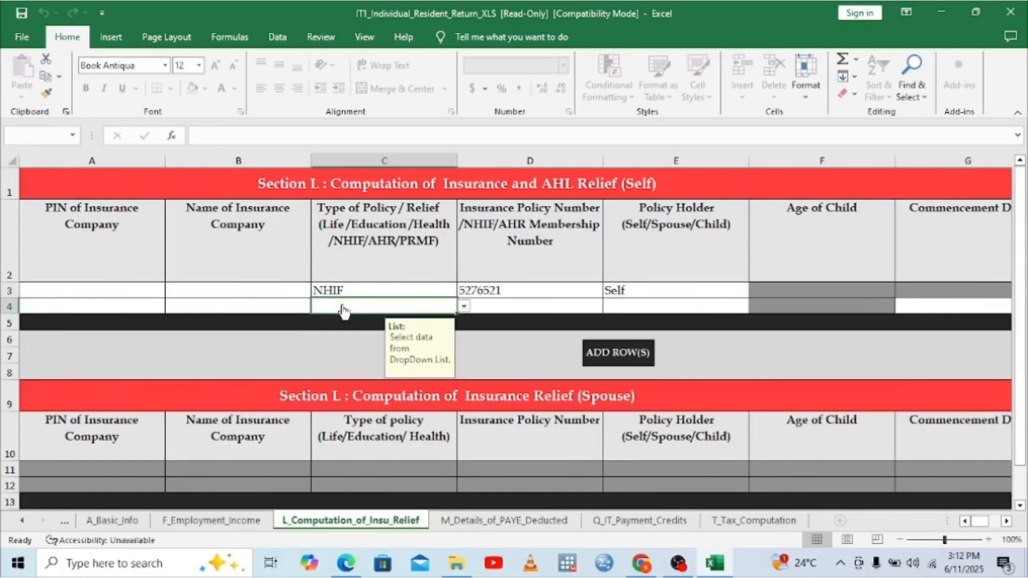
click(463, 307)
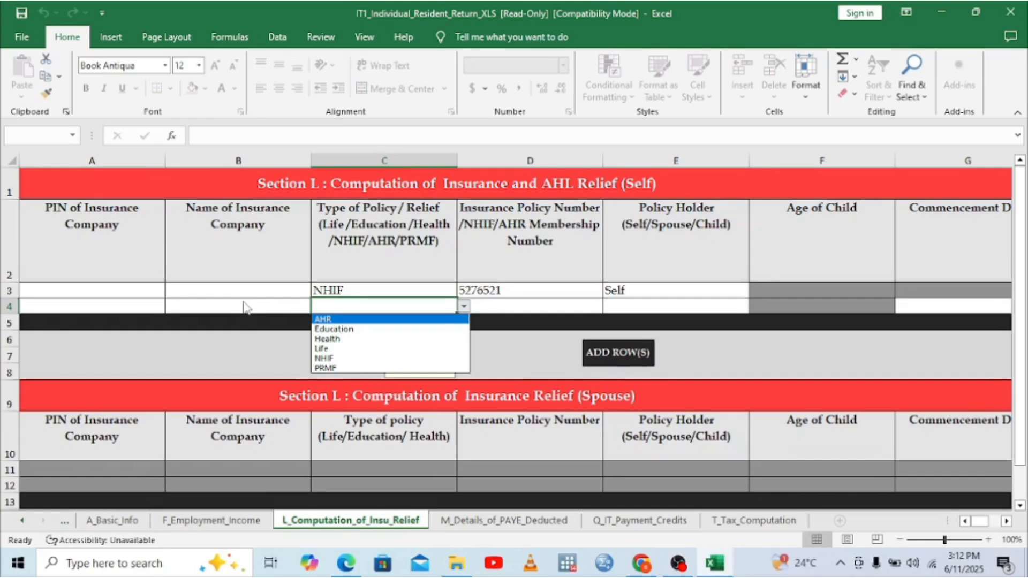
click(333, 319)
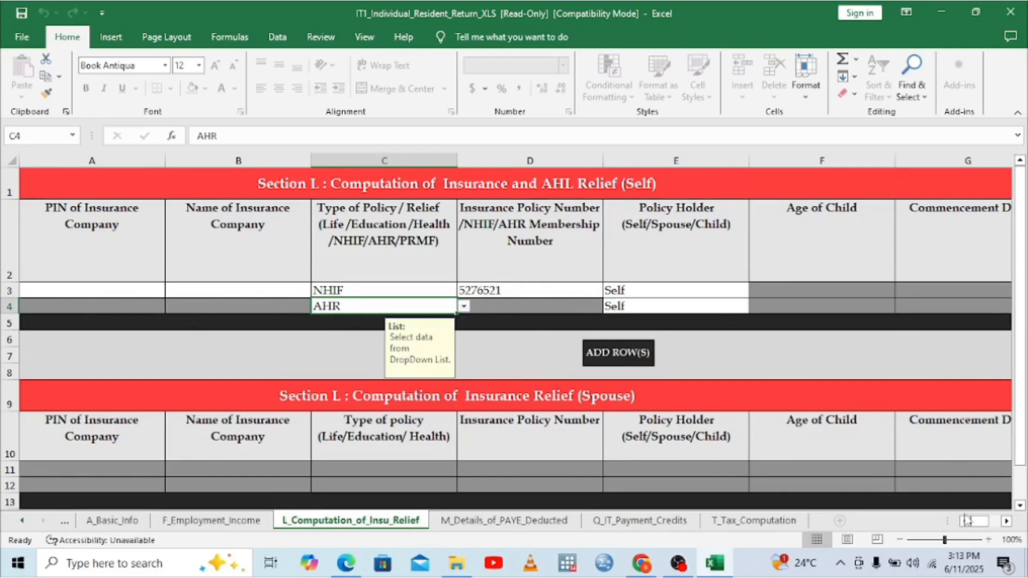
click(1006, 521)
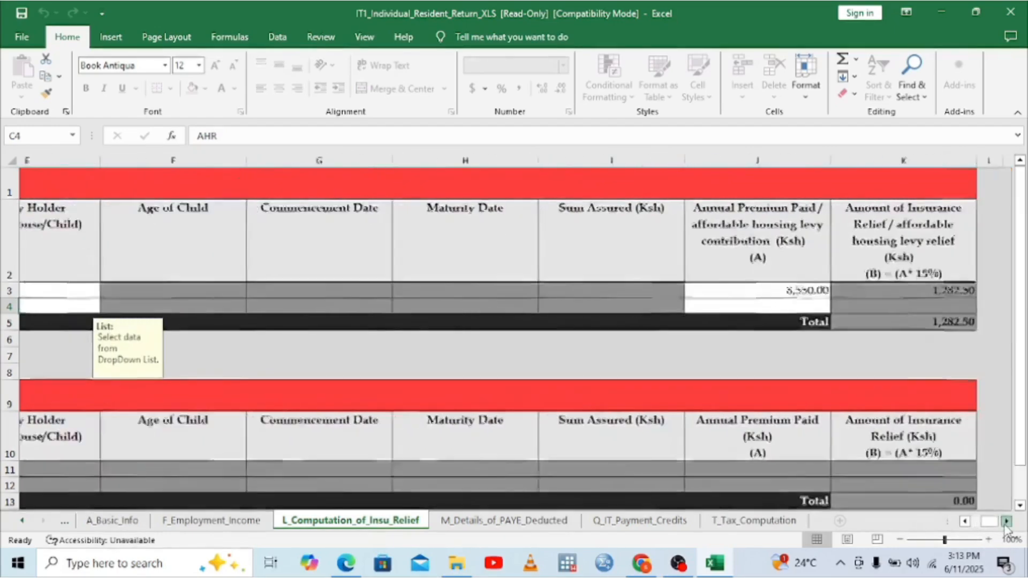
click(1006, 521)
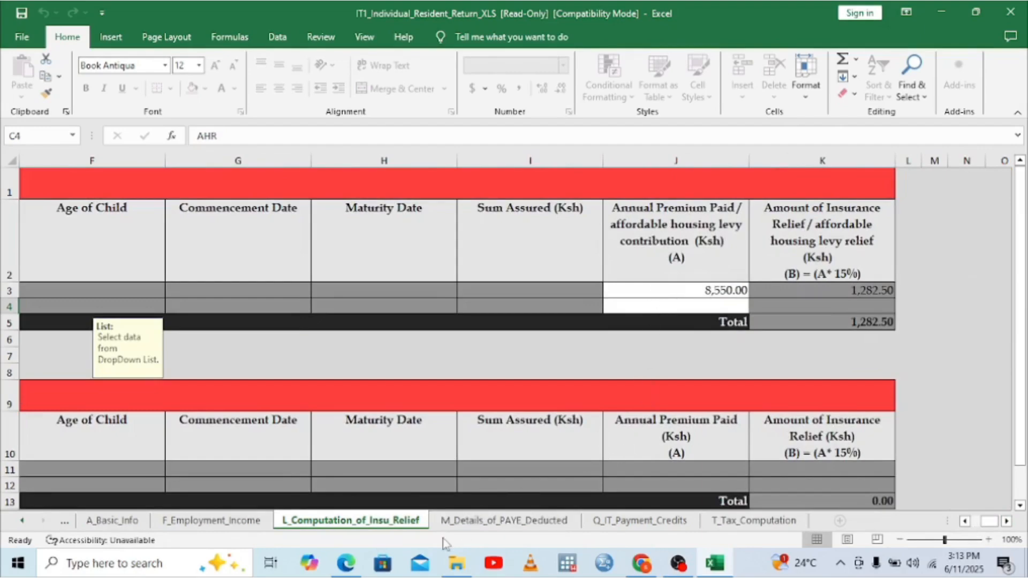
click(346, 565)
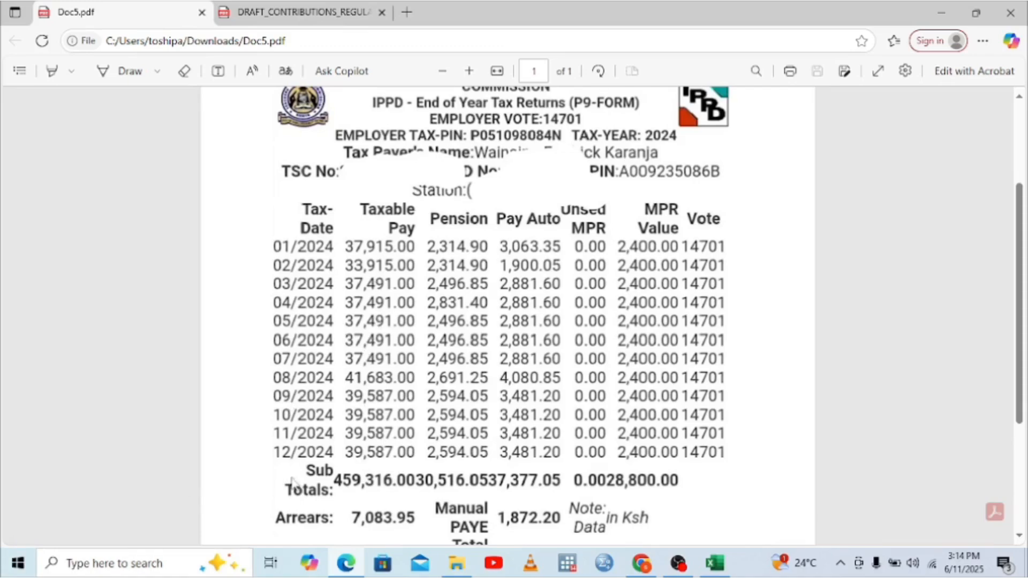
Step: Launch the Calculator app from Windows search
click(85, 566)
text(a)
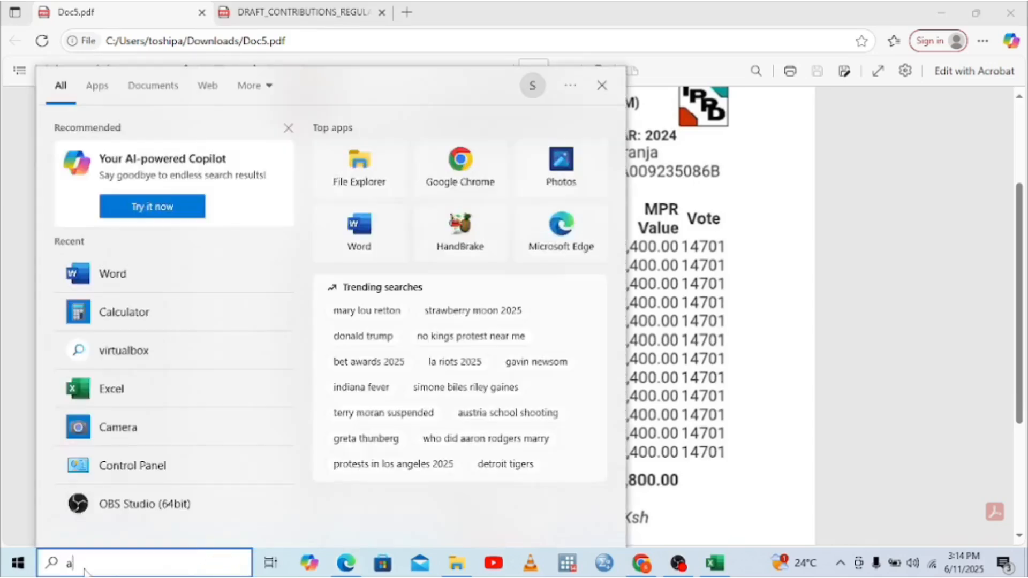
key(BackSpace)
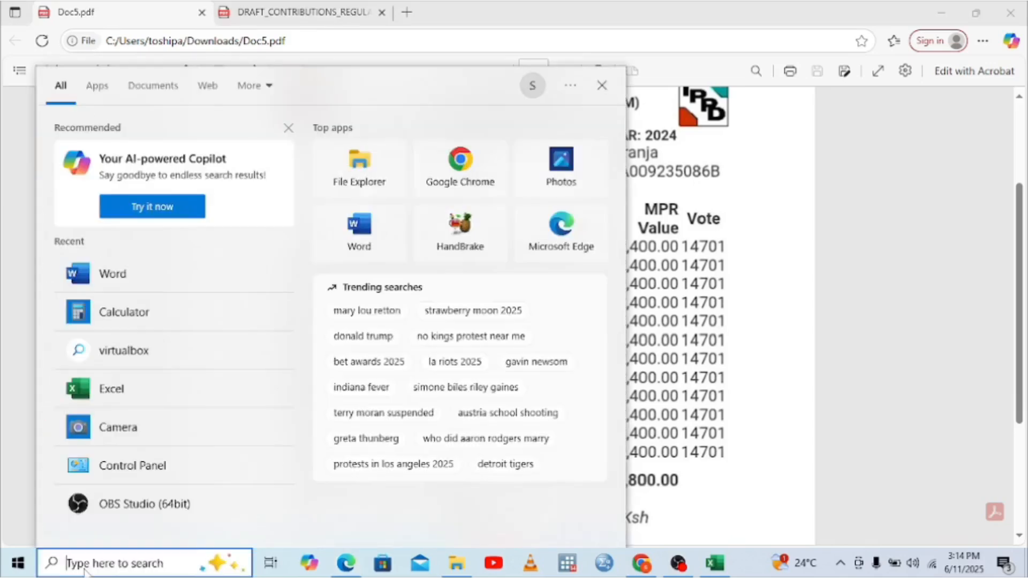
text(ca)
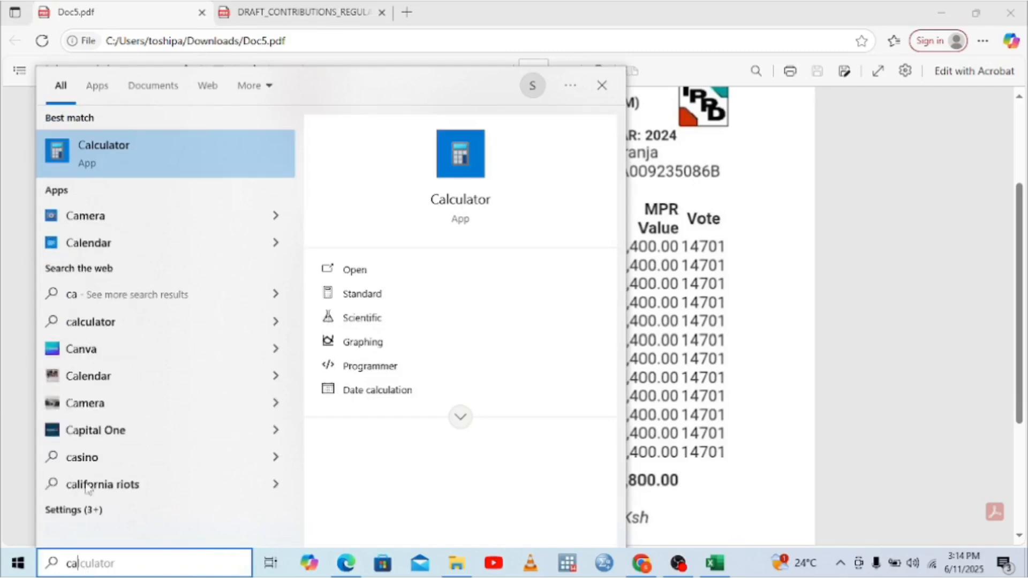
click(92, 144)
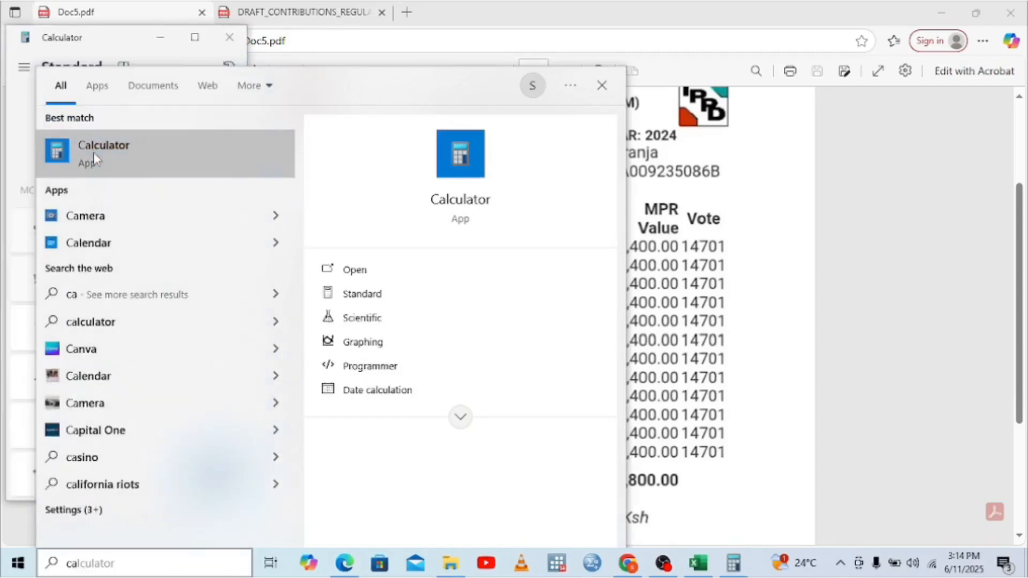
click(602, 86)
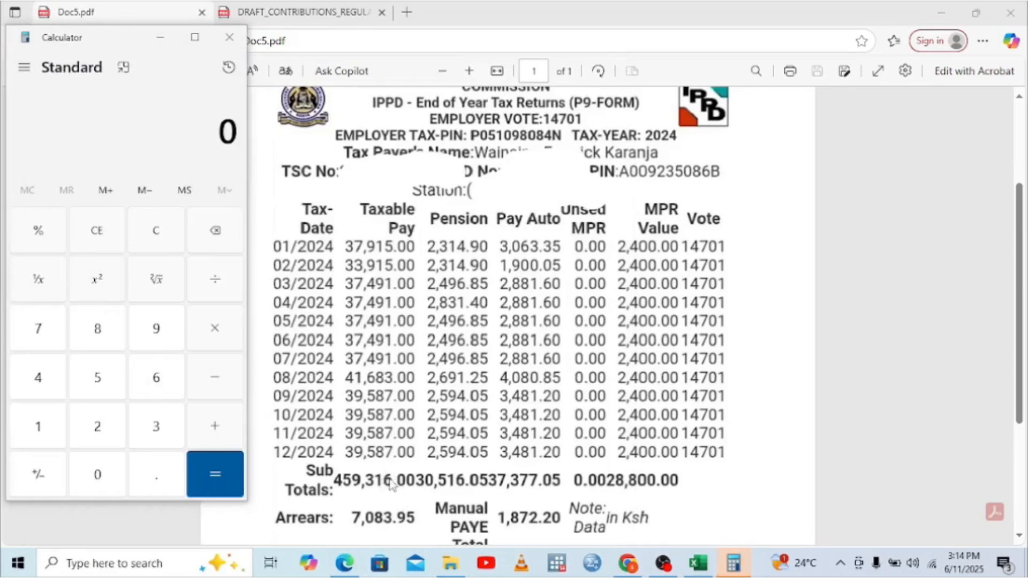
Step: Enter 459,316 minus January pay 37,915 in Calculator
click(31, 381)
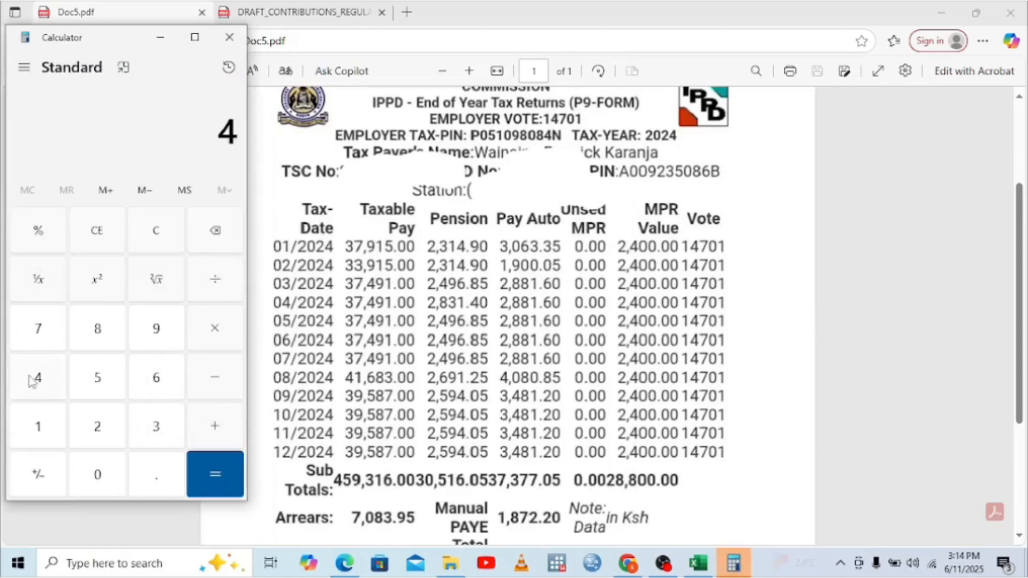
click(95, 377)
click(157, 328)
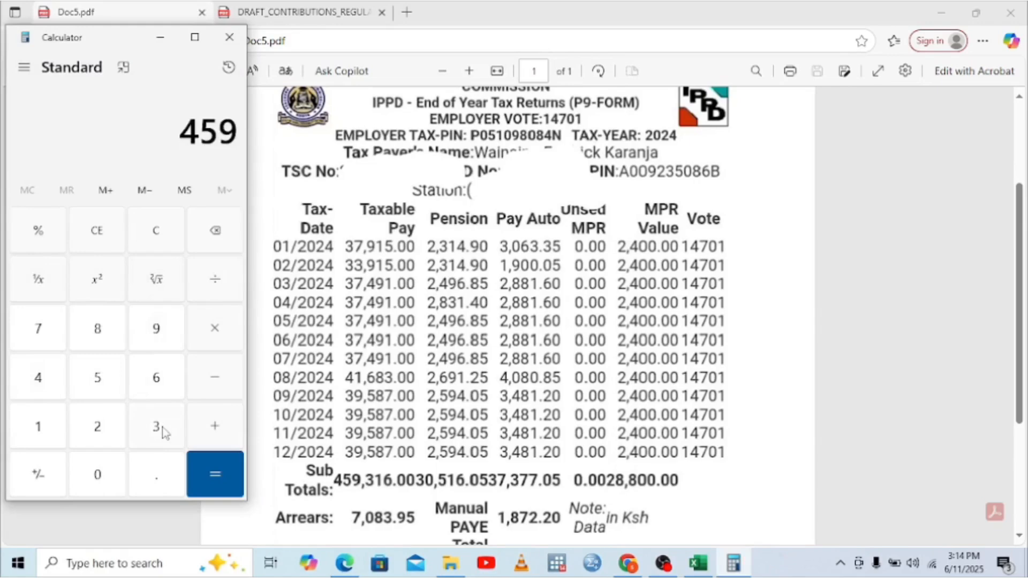
click(160, 425)
click(38, 426)
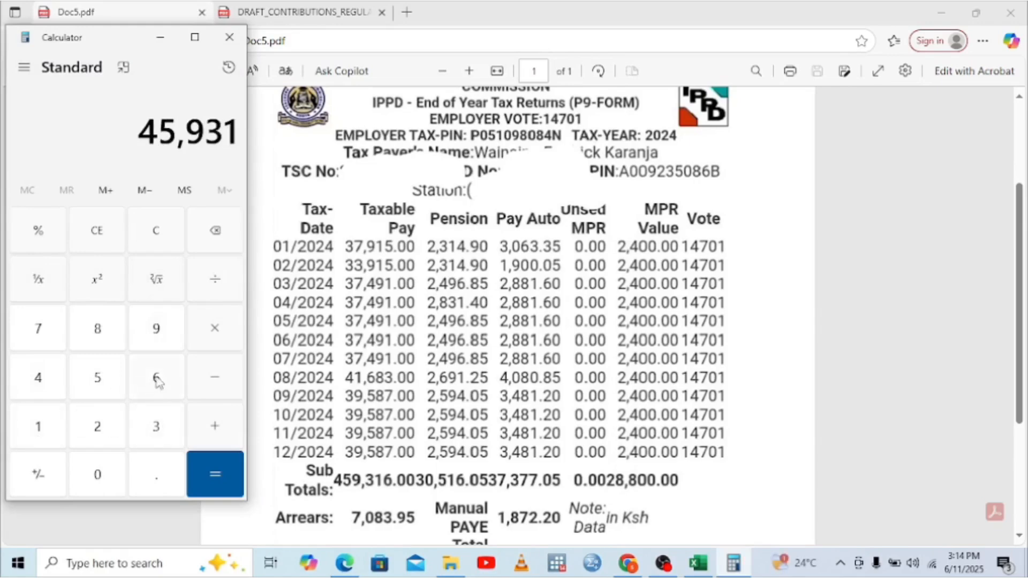
click(157, 378)
click(232, 390)
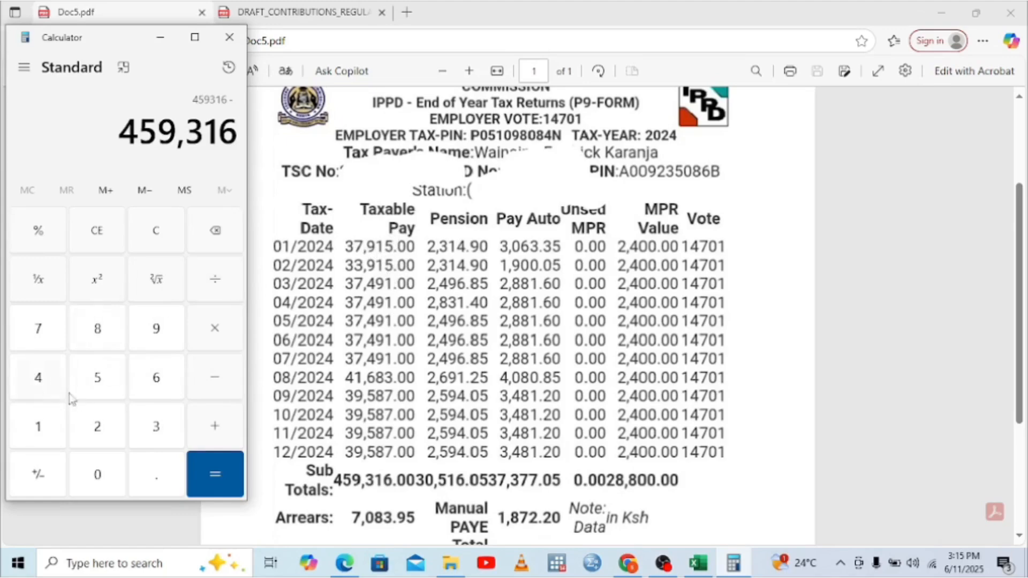
click(153, 435)
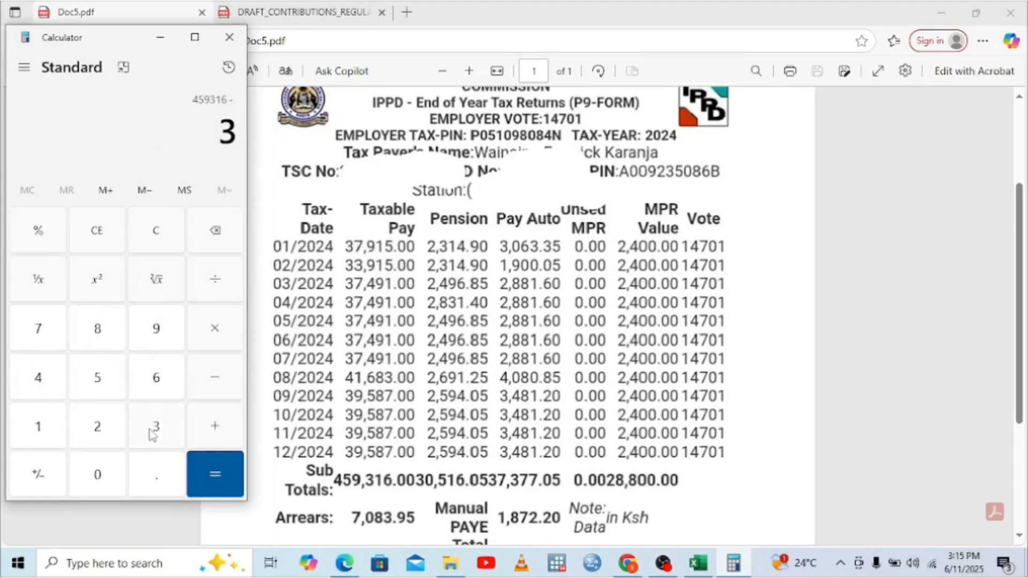
click(52, 341)
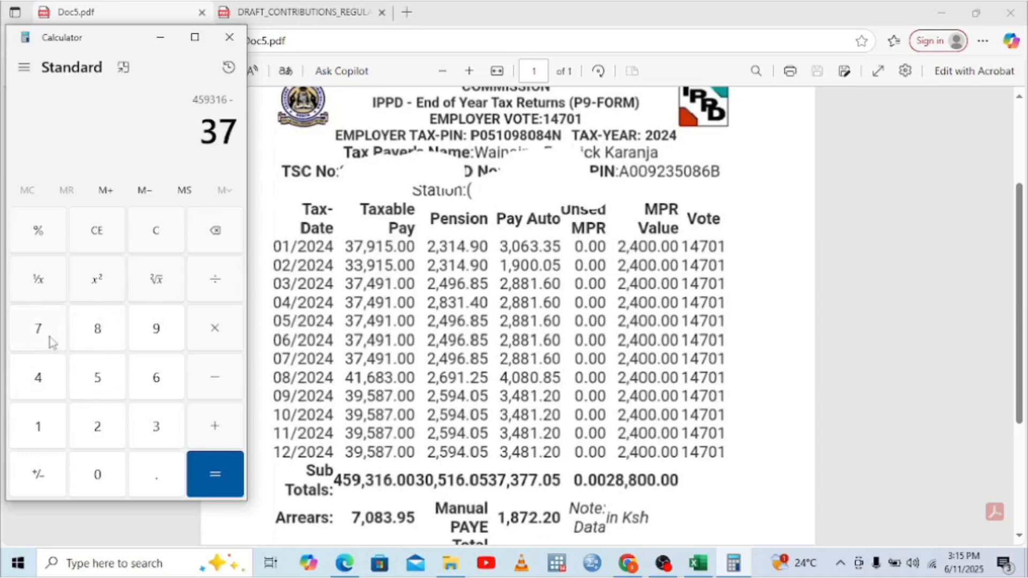
click(149, 336)
click(42, 429)
click(84, 387)
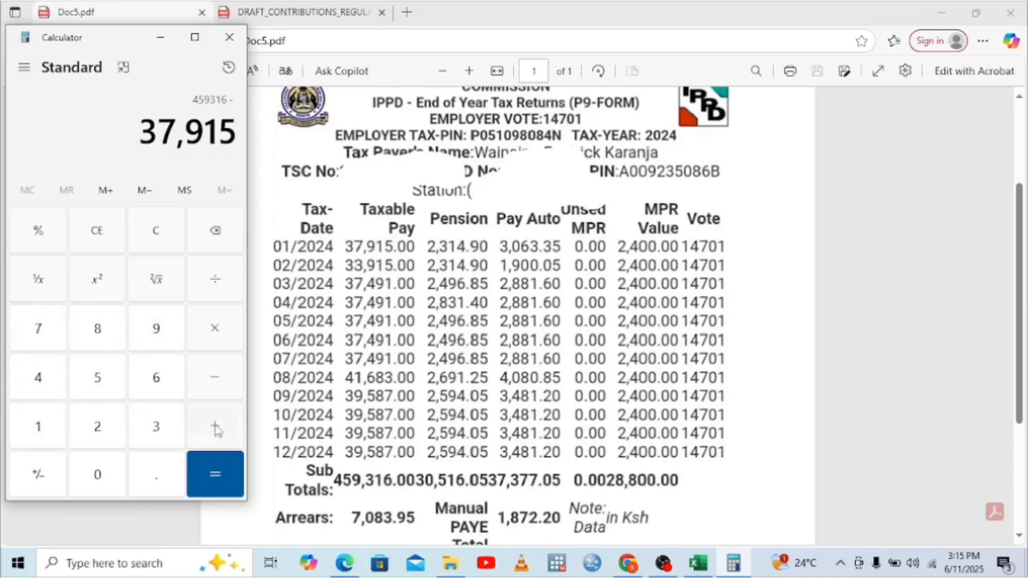
Step: Subtract February pay 33,915 from 421,401 to get 387,486
click(220, 394)
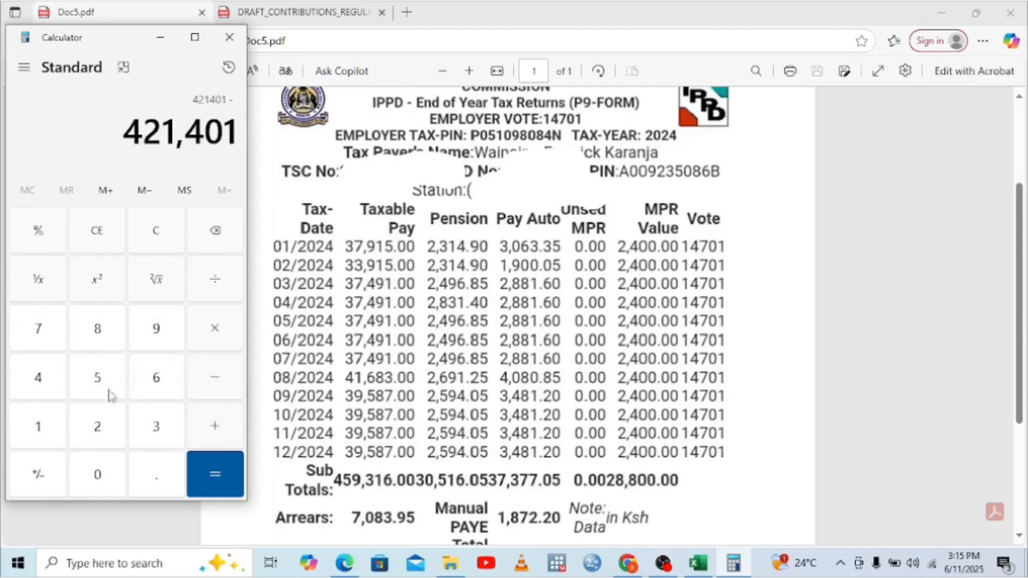
click(154, 430)
click(153, 431)
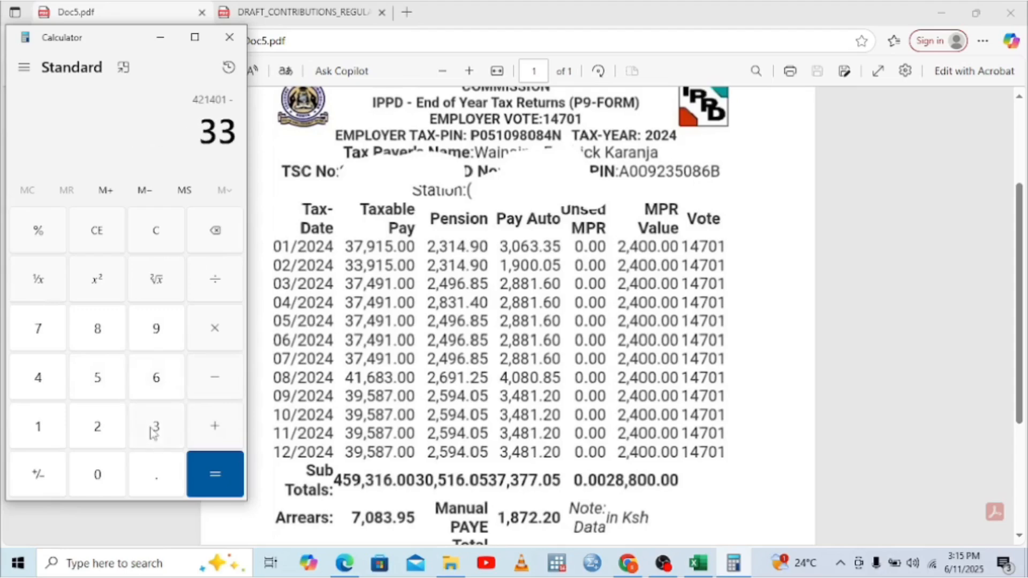
click(152, 331)
click(41, 432)
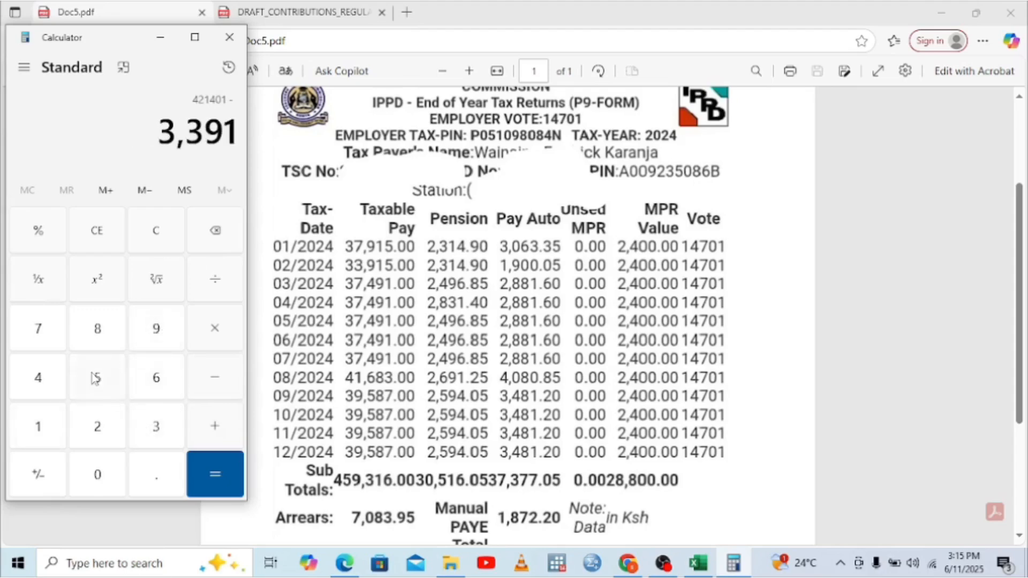
click(92, 377)
click(214, 469)
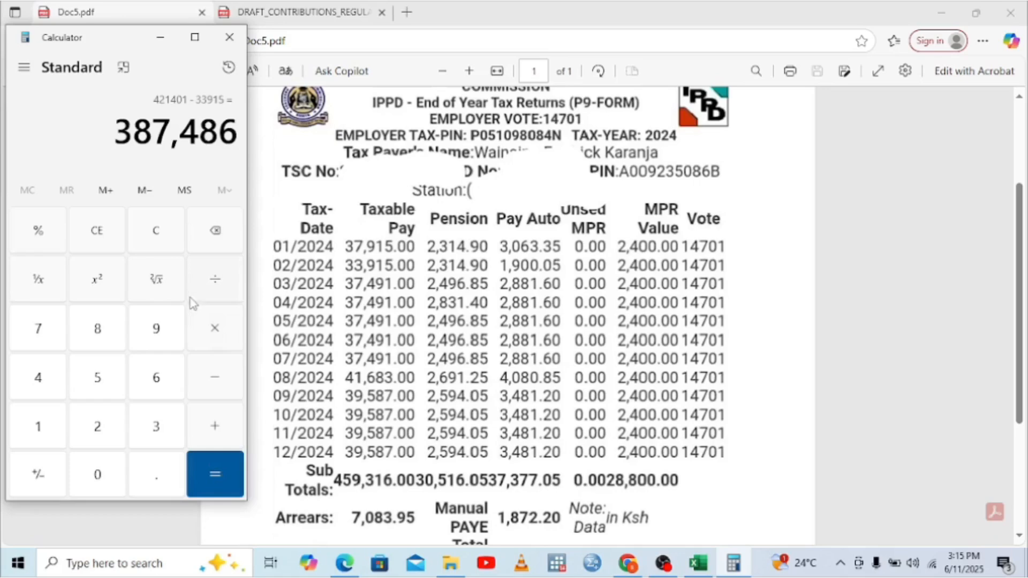
Step: Multiply 387,486 by 0.015 to get 5,812.29
click(214, 335)
click(100, 476)
click(157, 475)
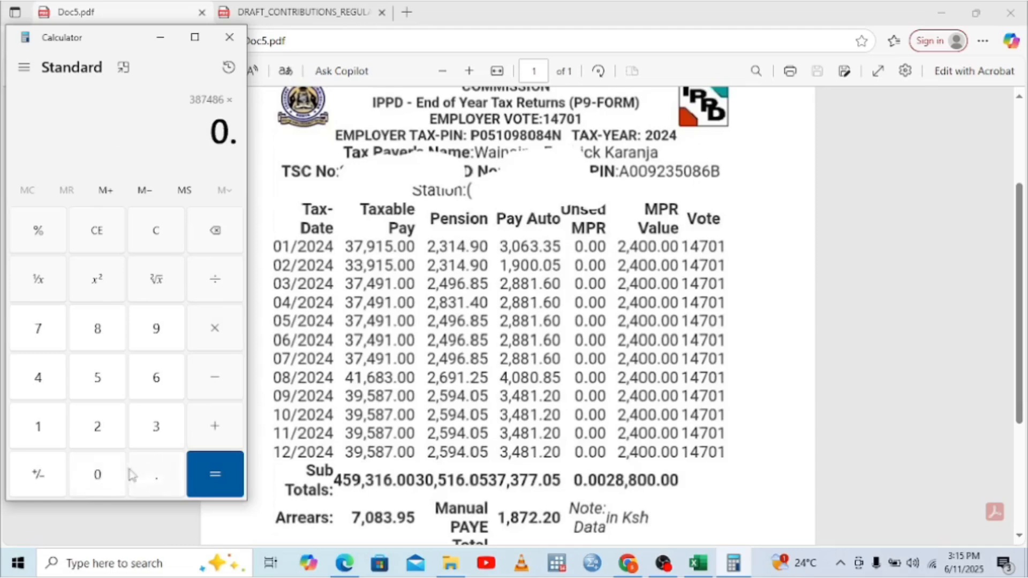
click(99, 473)
click(43, 425)
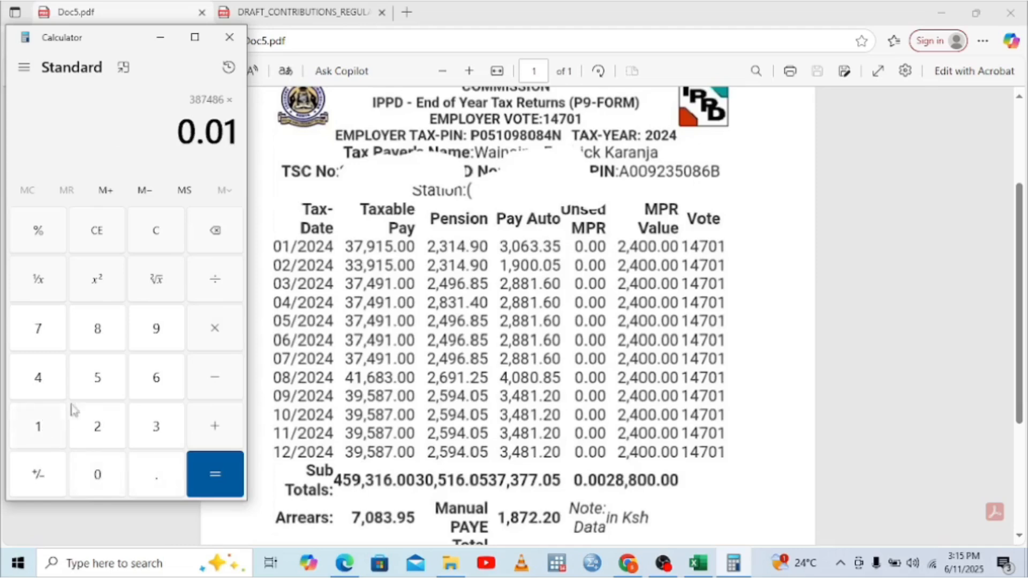
click(98, 379)
click(207, 466)
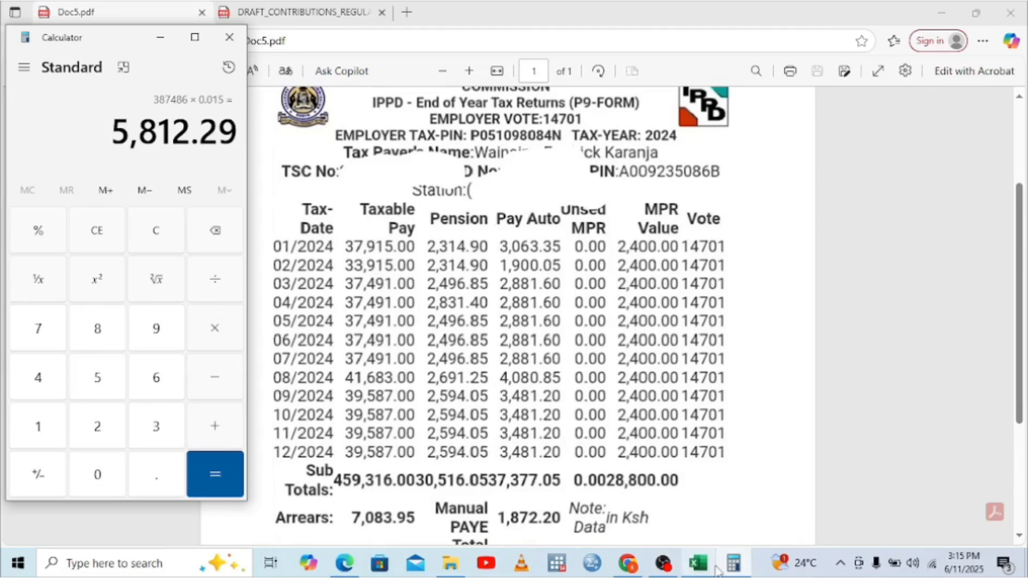
Step: Enter 5,812.29 in J4 for the AHR row, giving 871.84 relief and 2,154.34 total
mouse_move(699, 573)
click(699, 538)
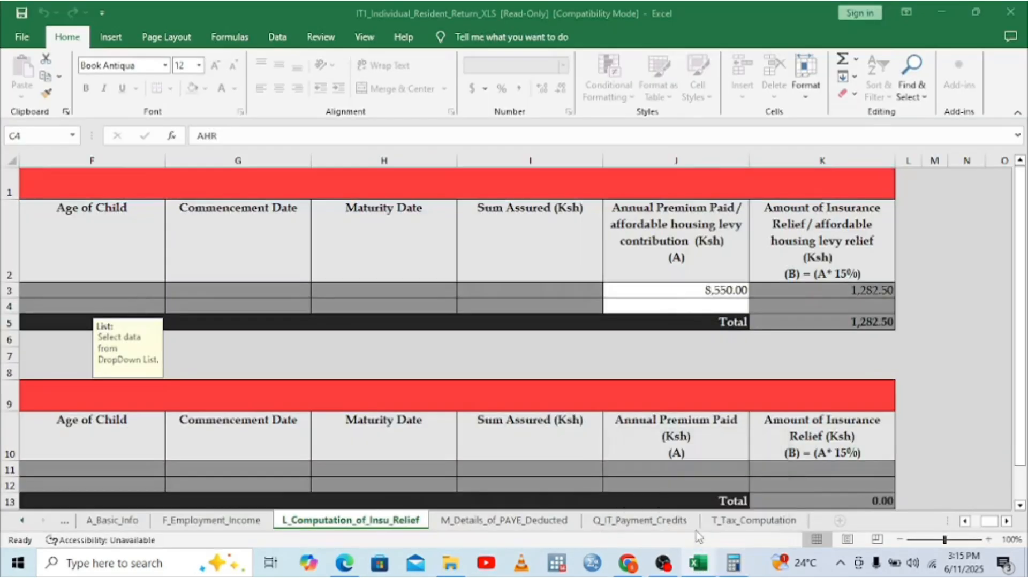
click(703, 307)
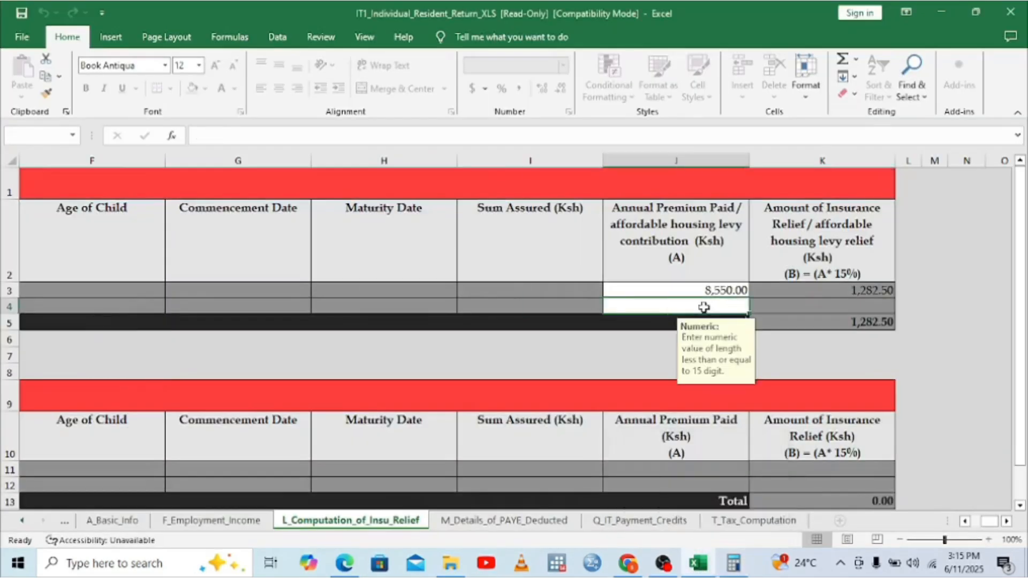
text(5812)
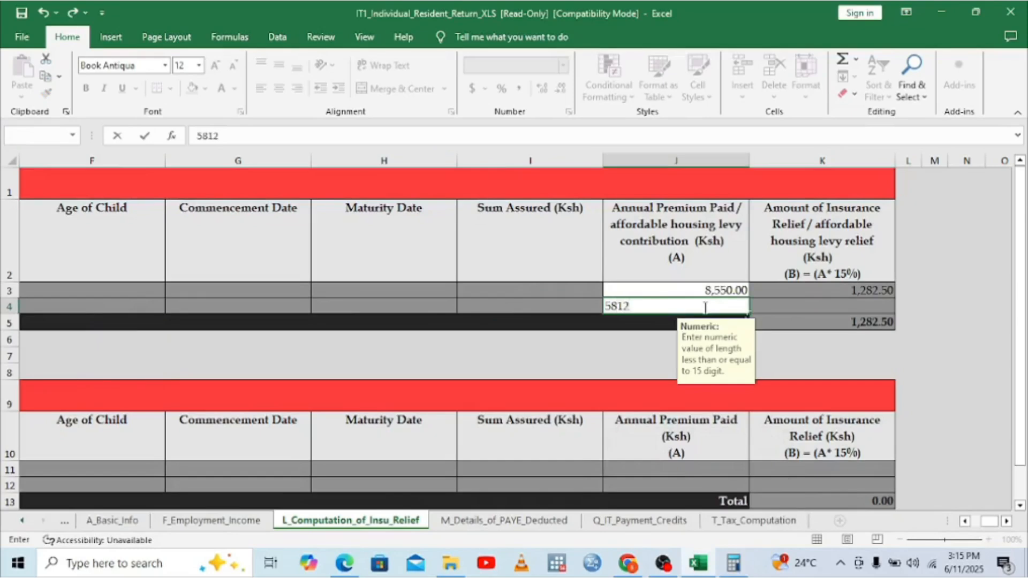
text(.29)
key(Return)
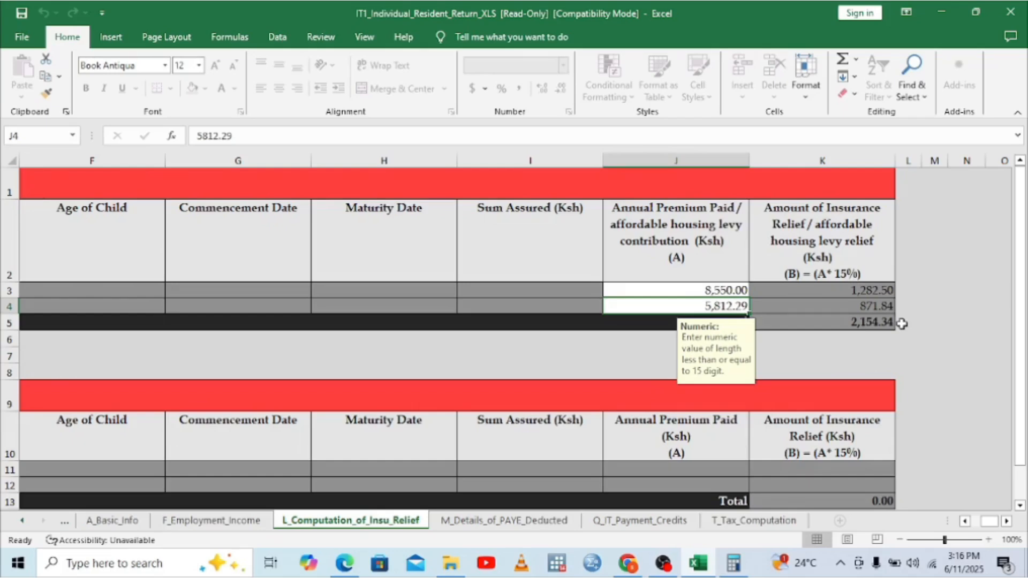
click(200, 522)
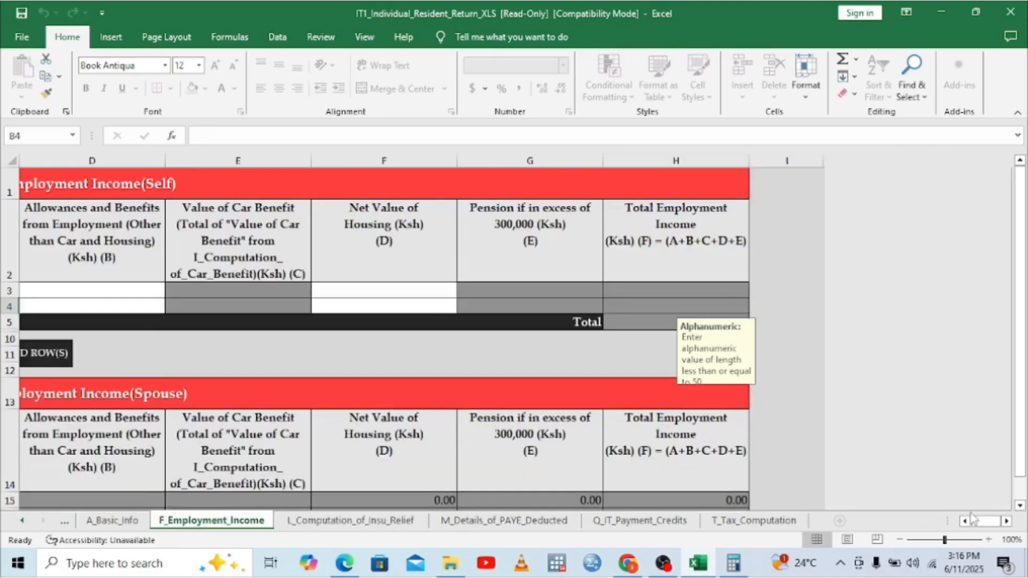
Step: Select A3 on F_Employment_Income and read the employer PIN from the P9 PDF
drag(972, 520, 965, 523)
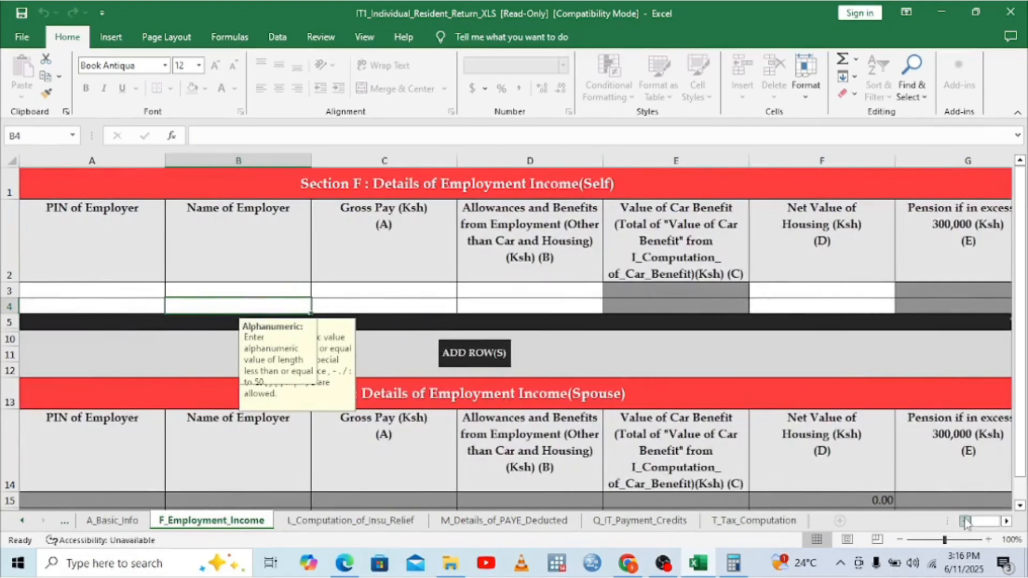
click(68, 292)
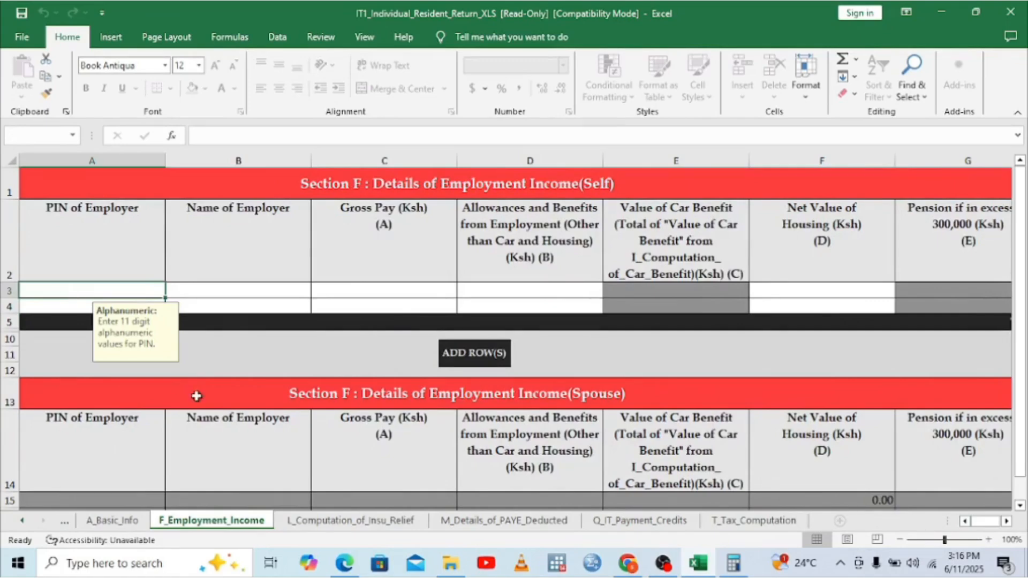
click(351, 568)
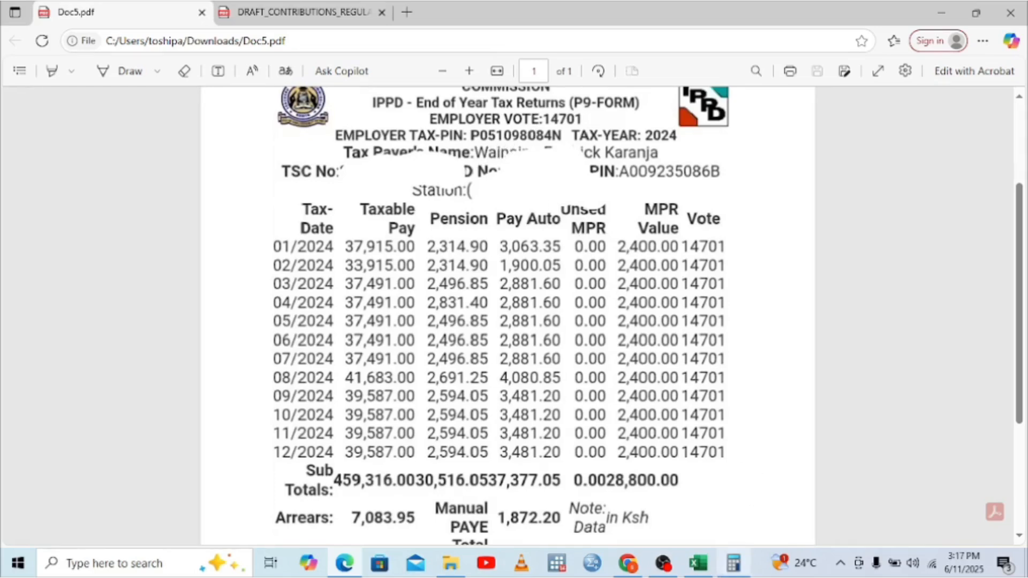
click(708, 564)
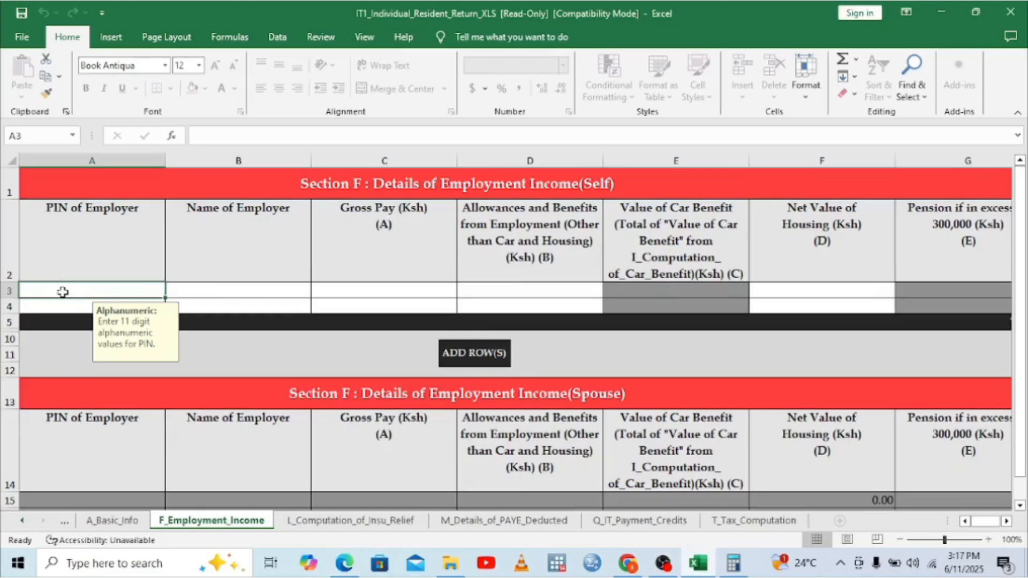
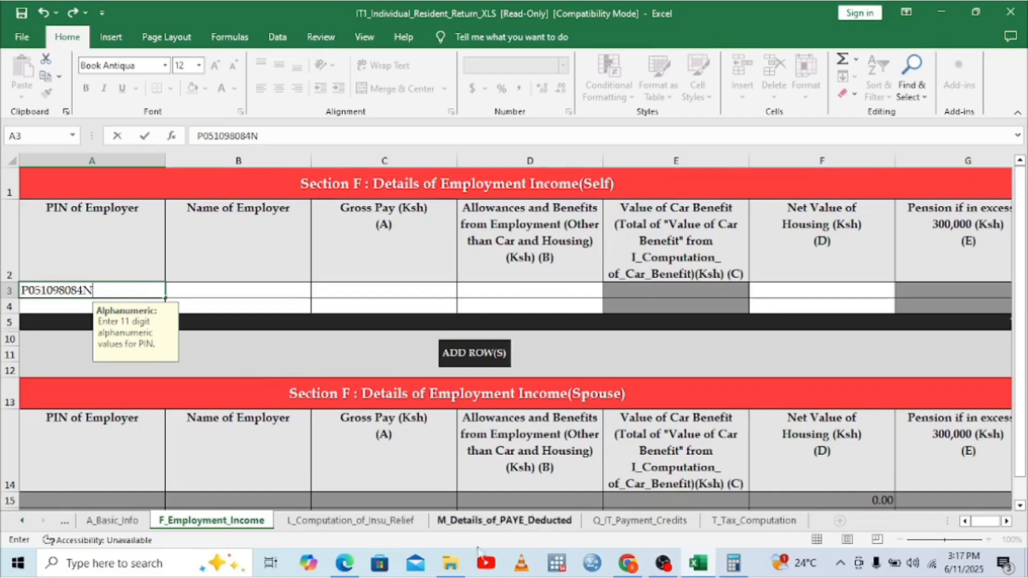
Step: Enter the employer's PIN in A3, verified against the P9 form, then return to L_Computation_of_Insu_Relief
click(344, 562)
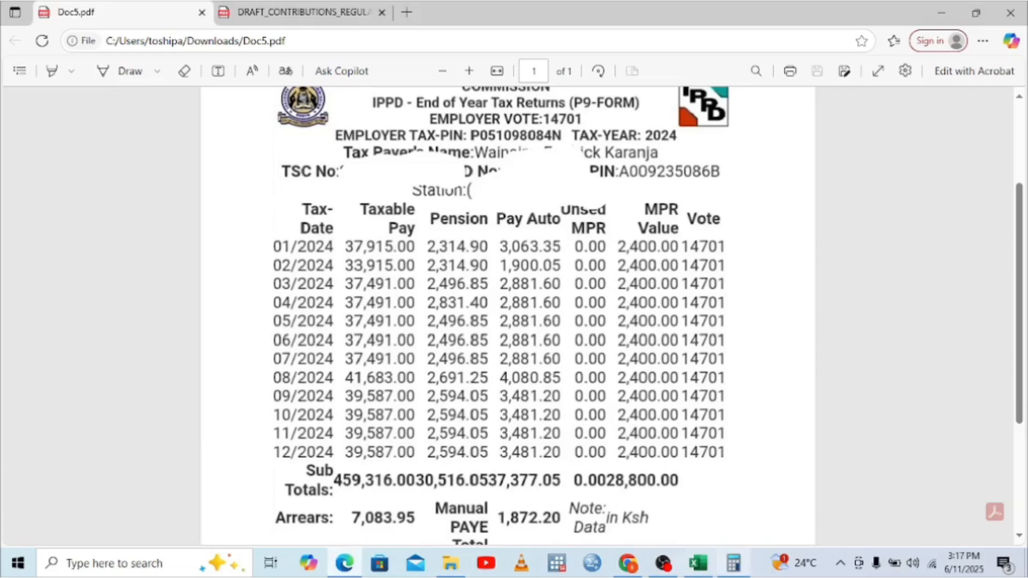
click(698, 563)
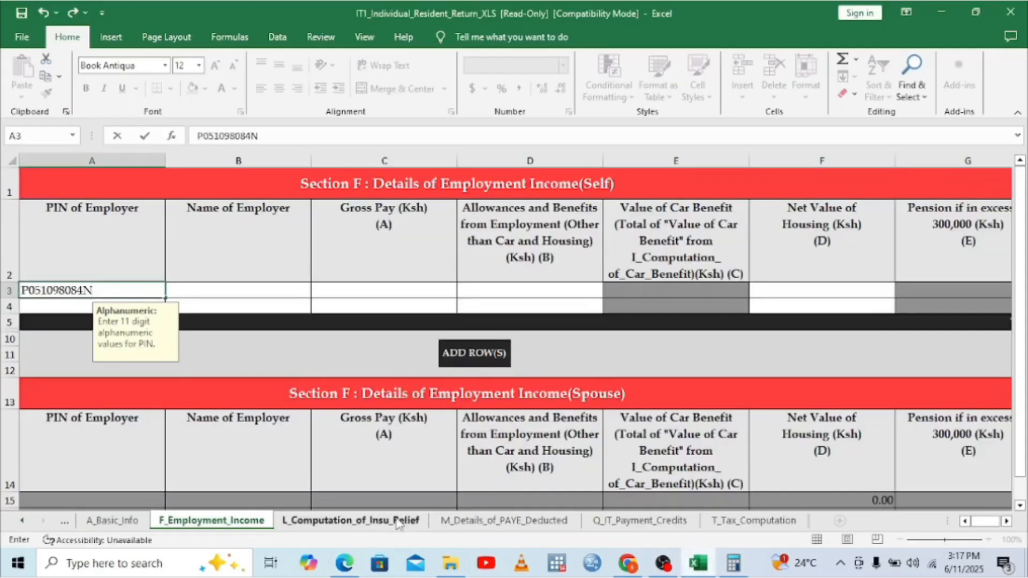
click(266, 459)
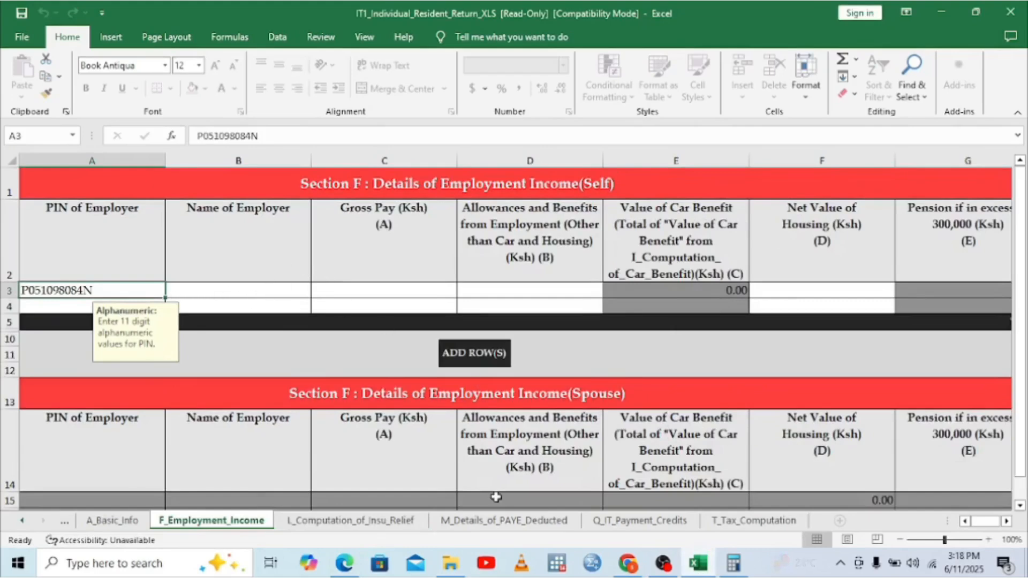
click(378, 519)
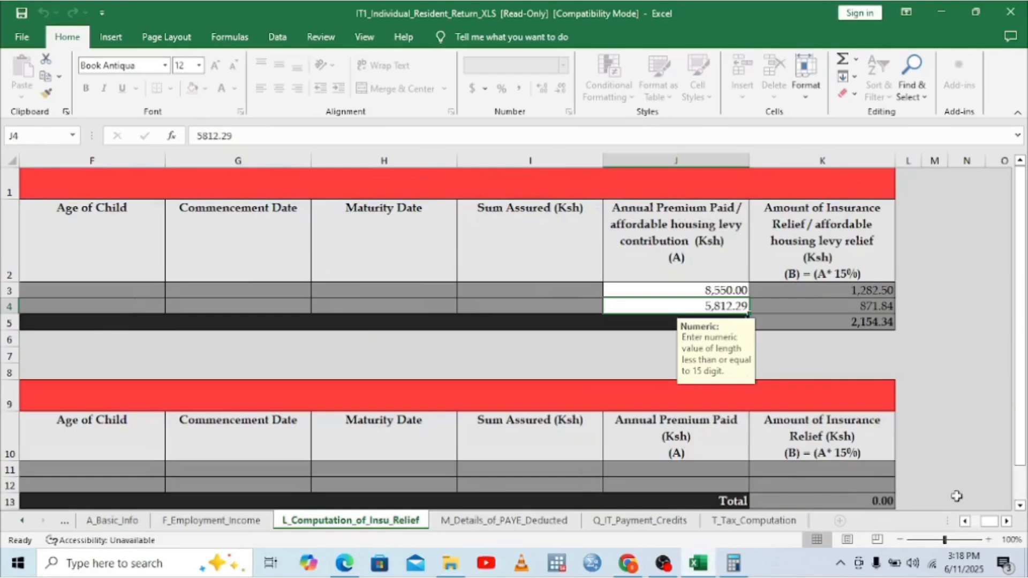
Step: Enter the insurer's PIN in A3 and 'National Health Insurance Fund' in B3 on the NHIF relief row
click(964, 522)
click(963, 522)
click(964, 521)
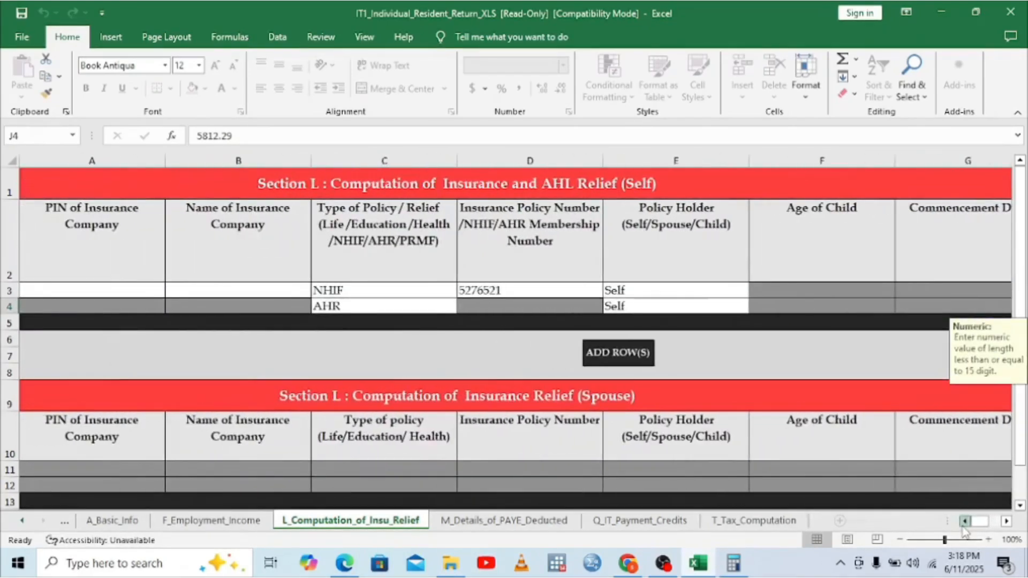
click(42, 289)
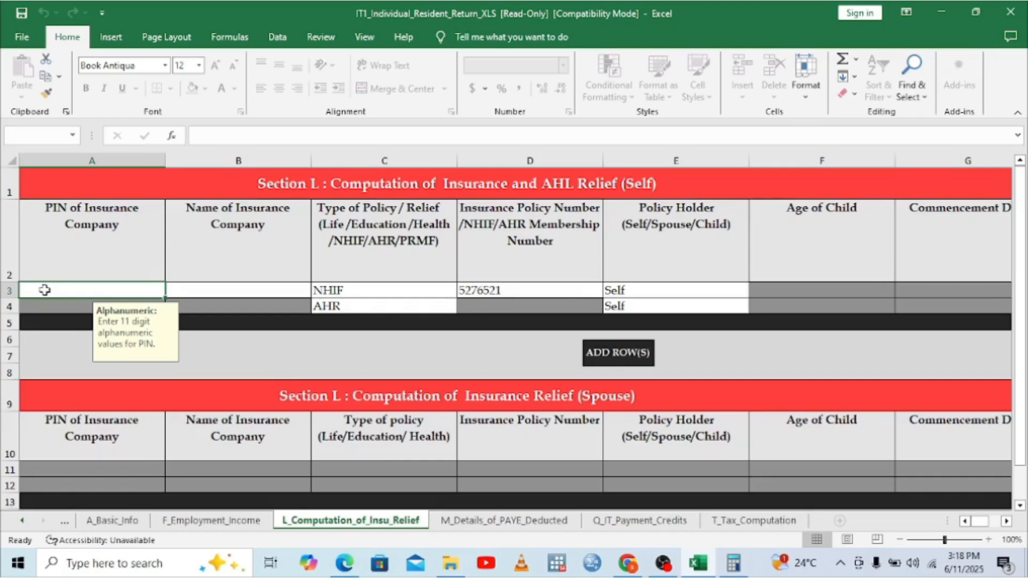
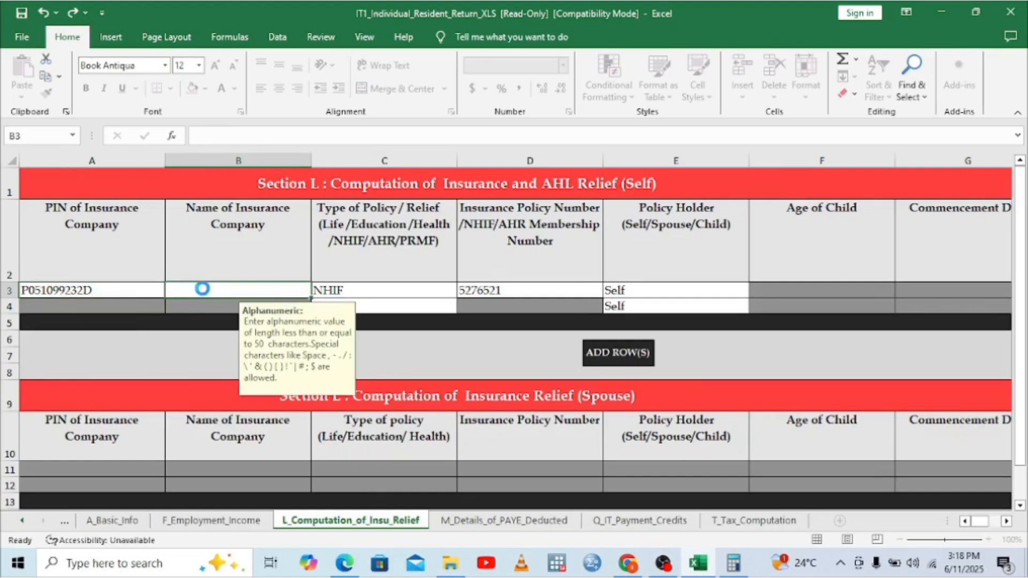
click(202, 289)
text(N)
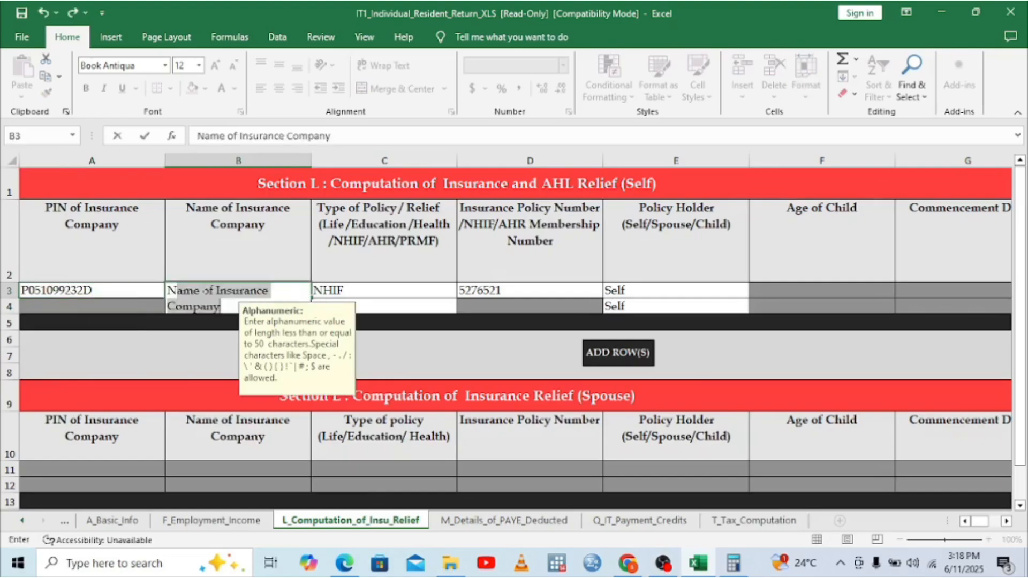
text(ationa)
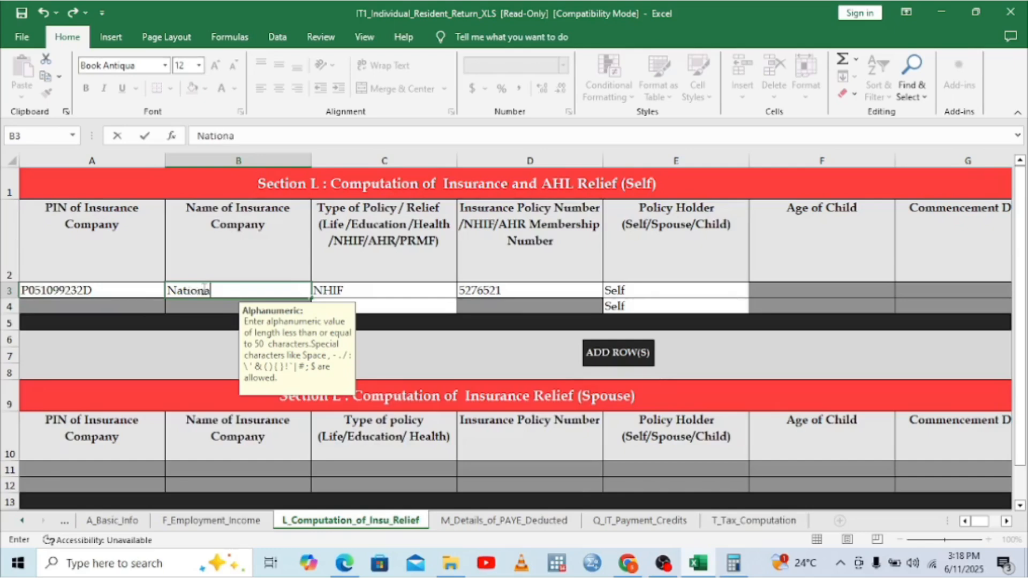
text(l Health)
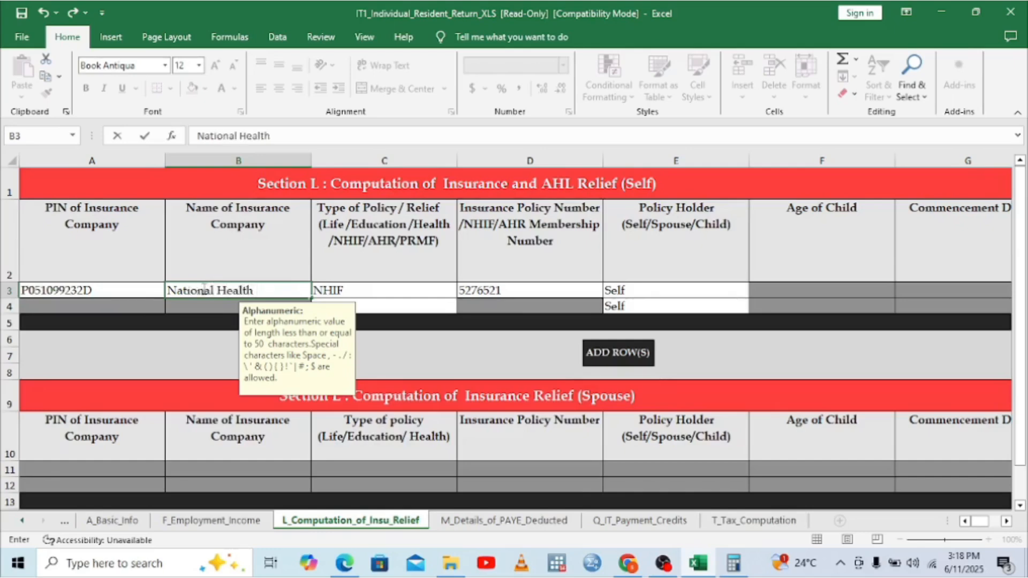
text( Insurance)
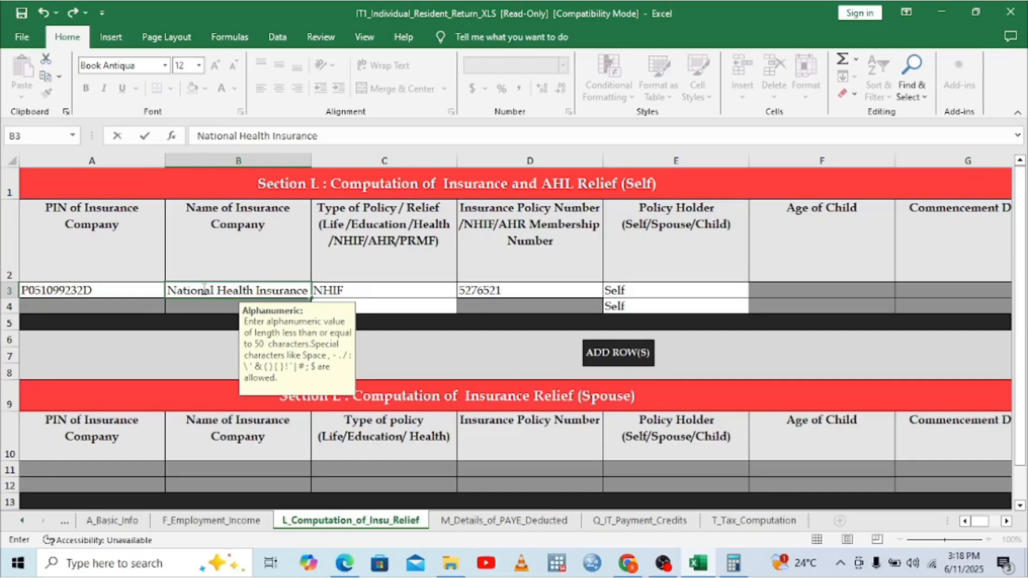
text( Fun)
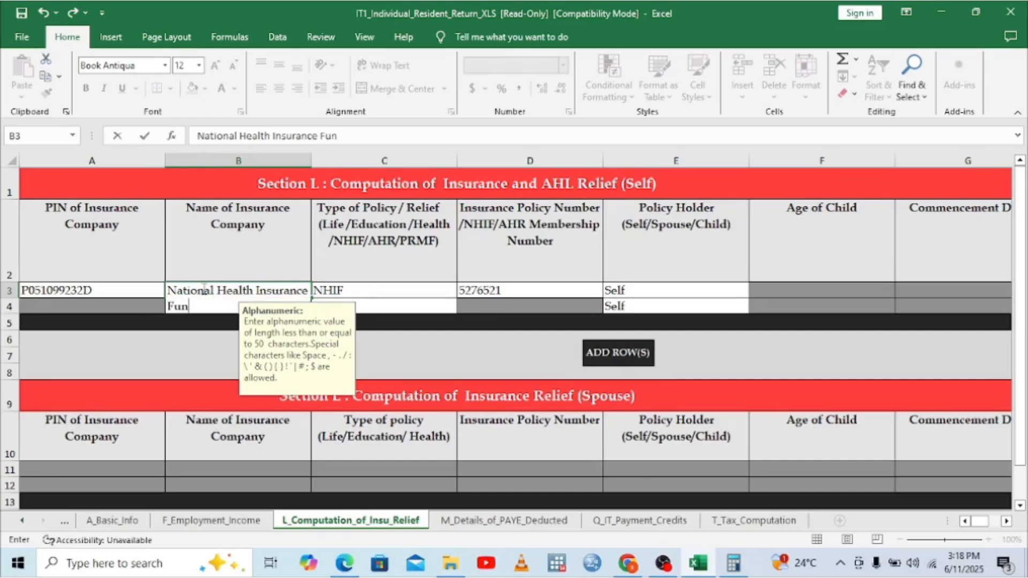
text(d)
click(404, 295)
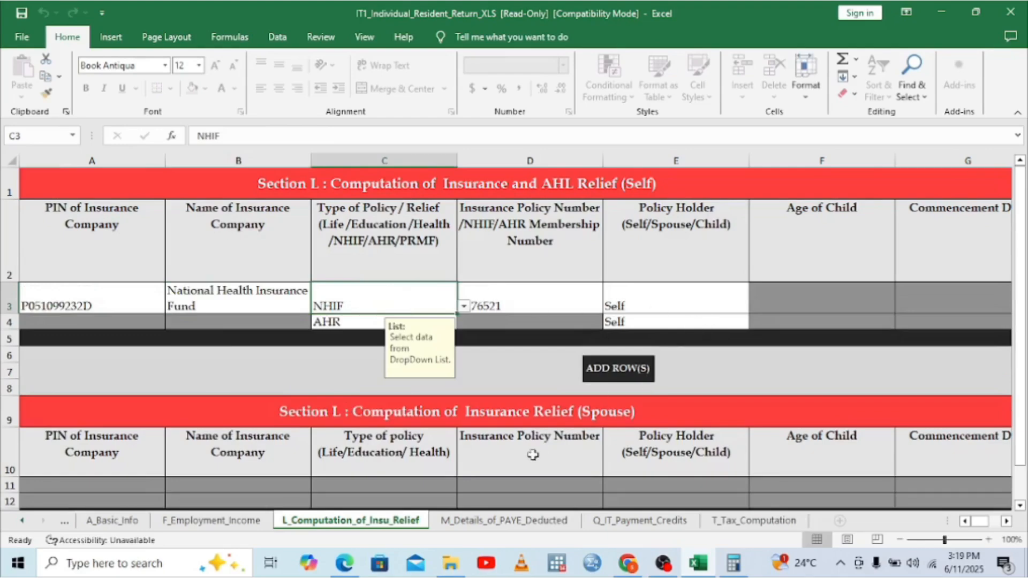
click(244, 521)
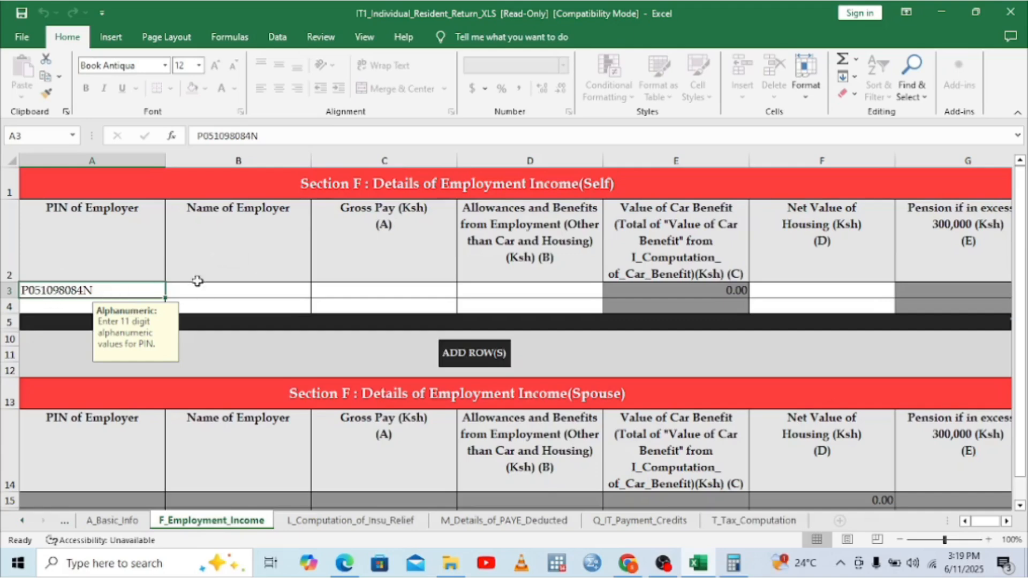
Step: Enter 'Teachers Service Commission' as the Name of Employer in B3 of Section F
click(228, 291)
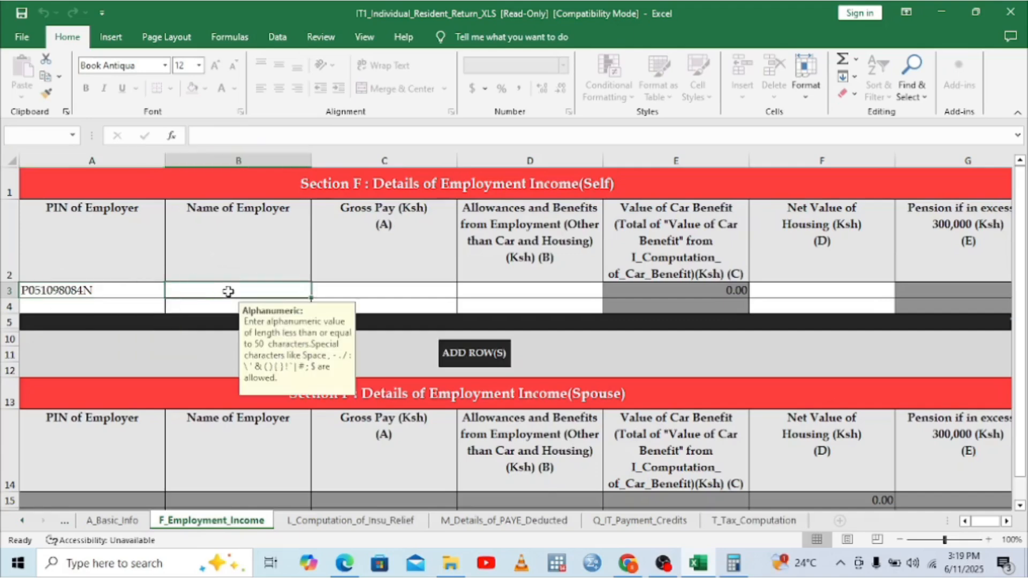
text(Teac)
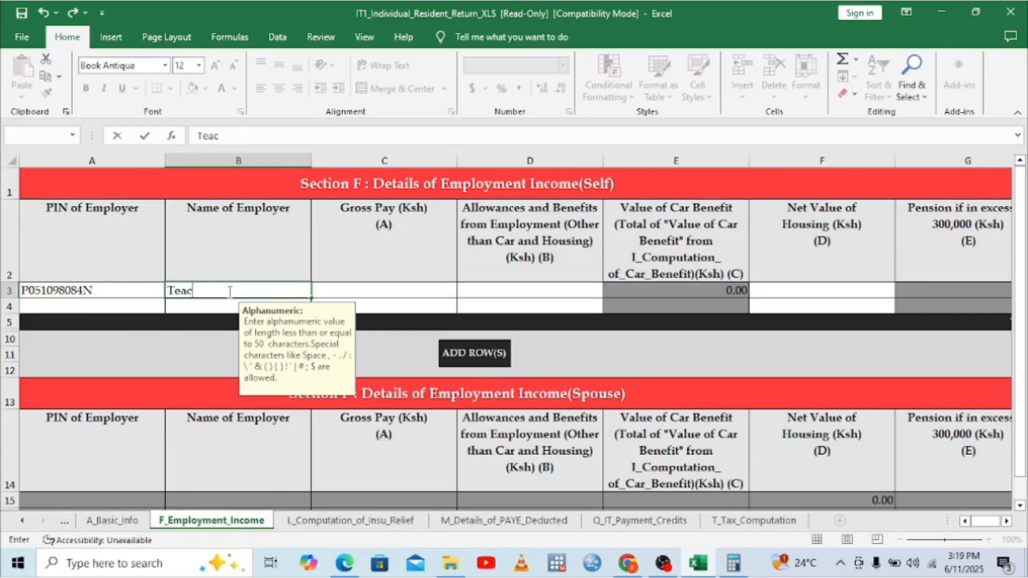
text(hers Service)
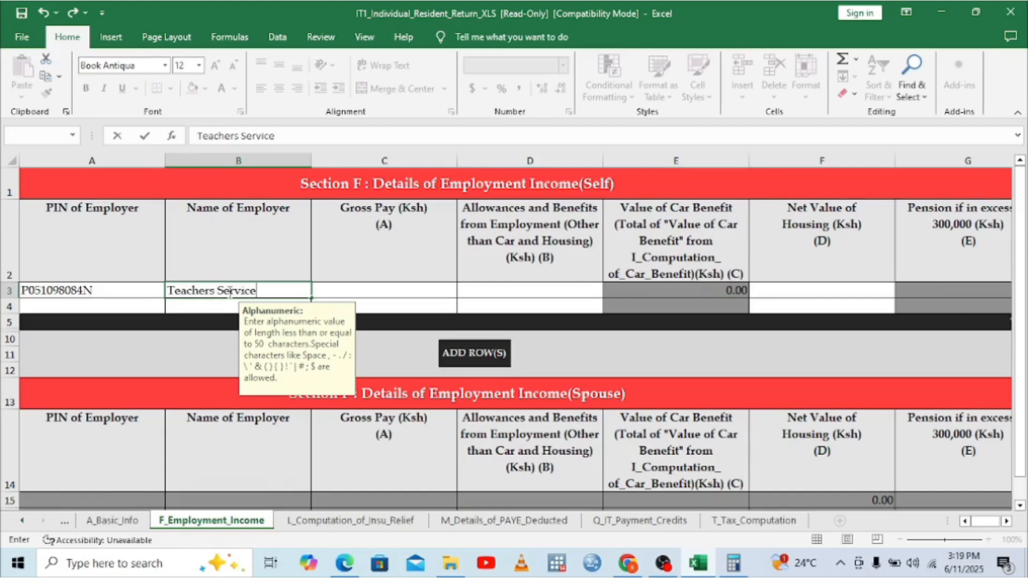
text( Commis)
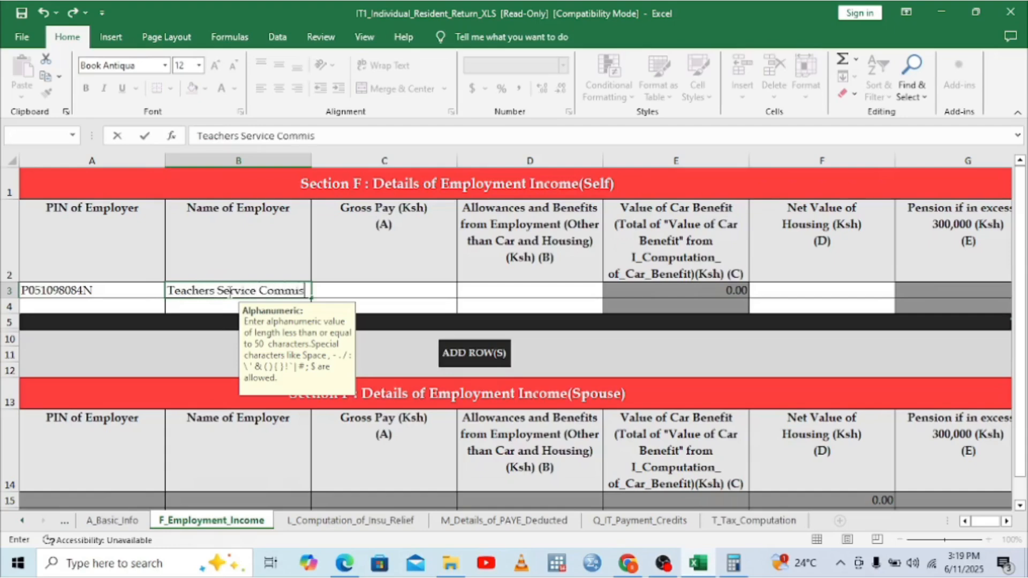
text(sion)
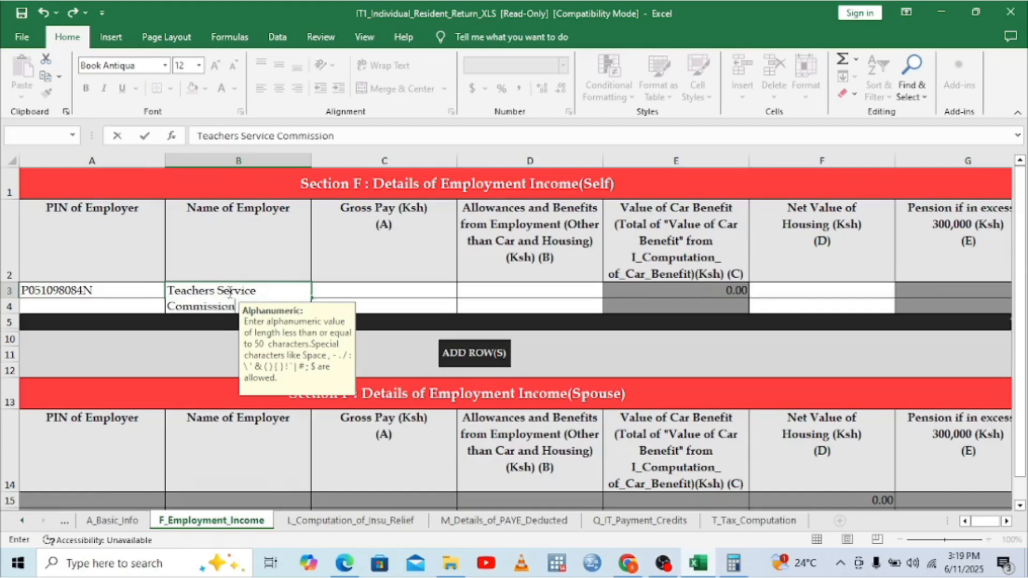
click(394, 291)
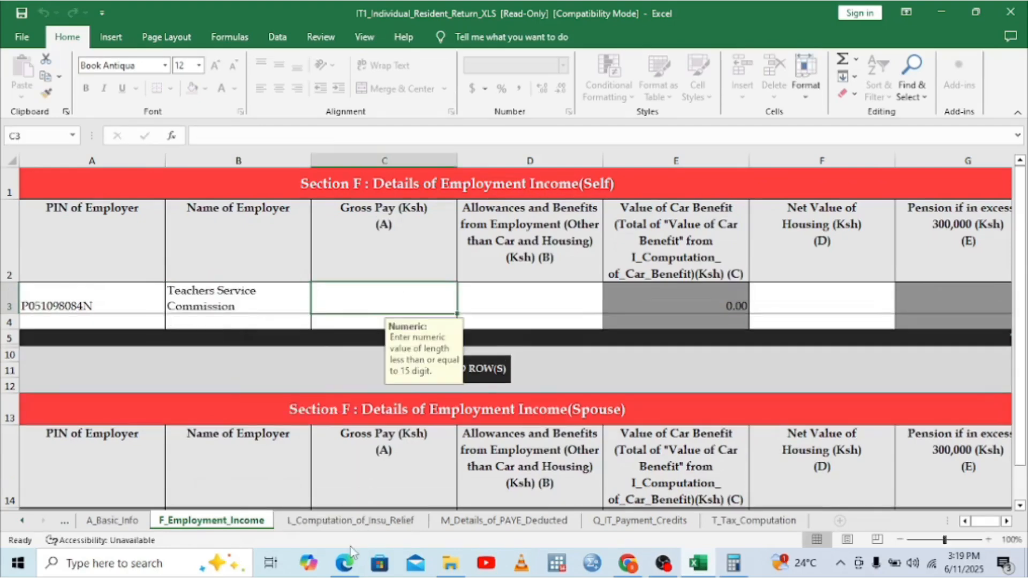
click(346, 565)
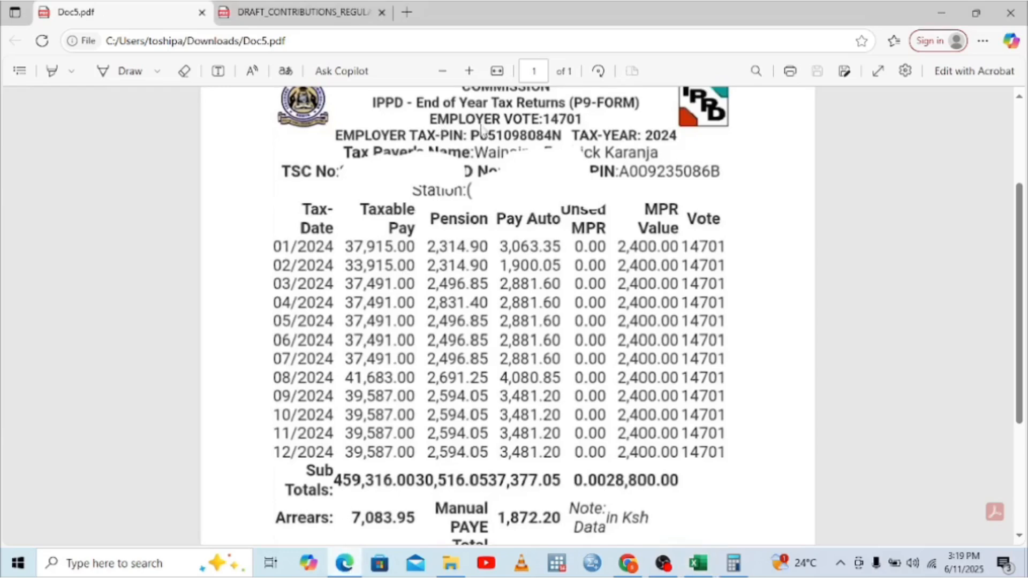
Step: Scroll the P9 PDF down to the sub totals, arrears and Total PAYE, with Calculator alongside
scroll(1021, 104, up, 1)
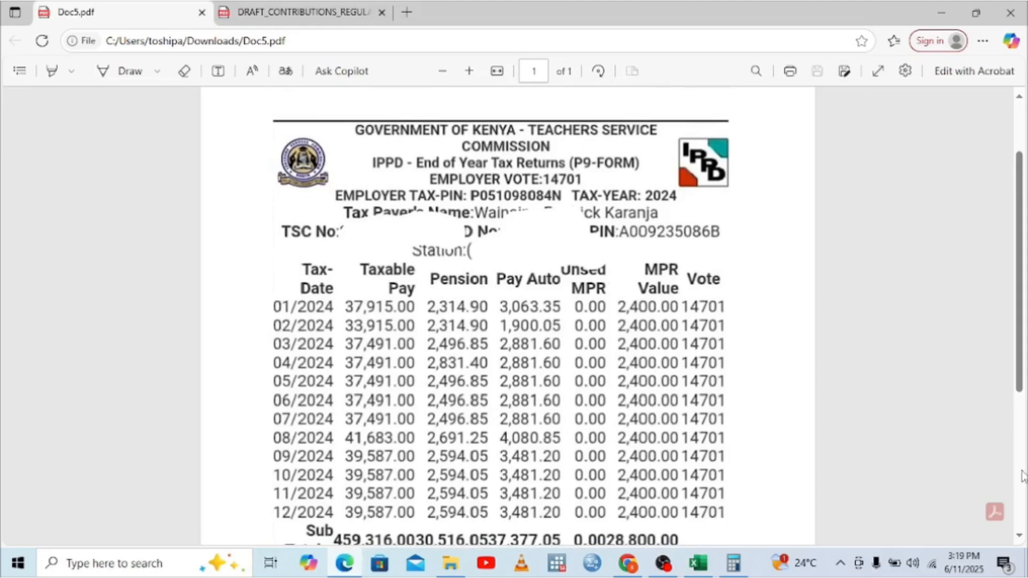
click(1019, 536)
click(1020, 536)
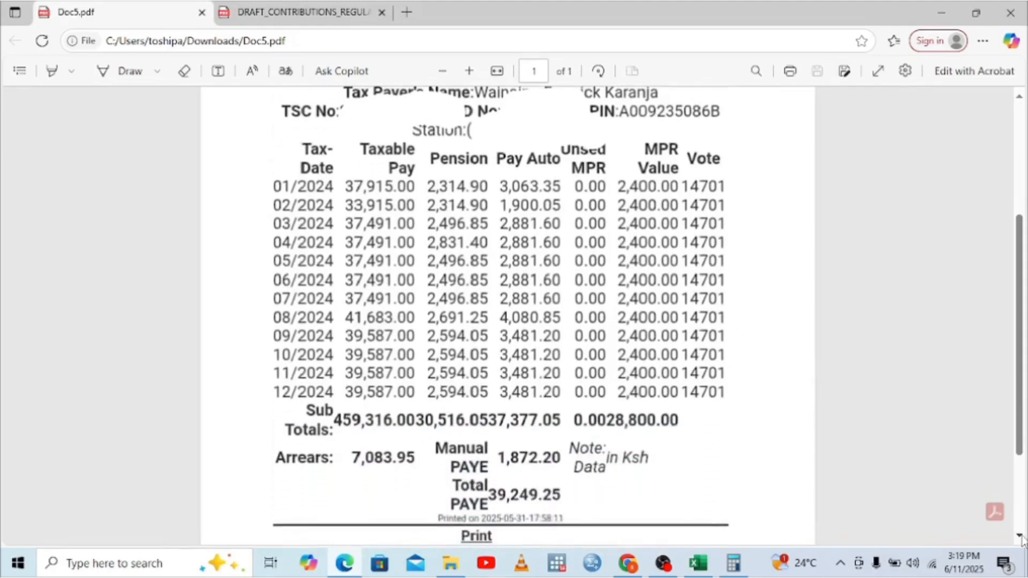
click(733, 563)
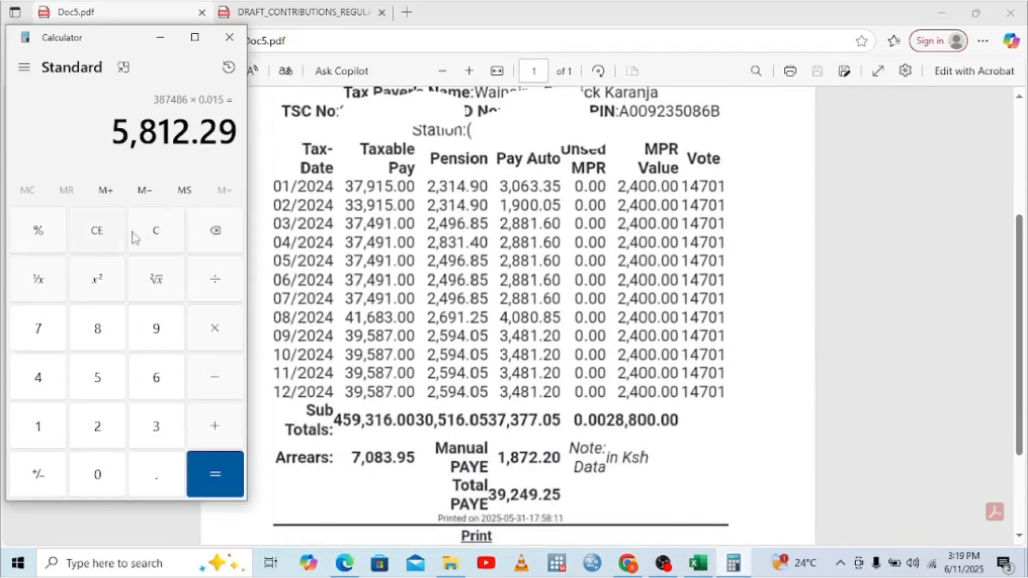
Step: Clear the Calculator and key in the taxable pay sub total 459,316
click(100, 233)
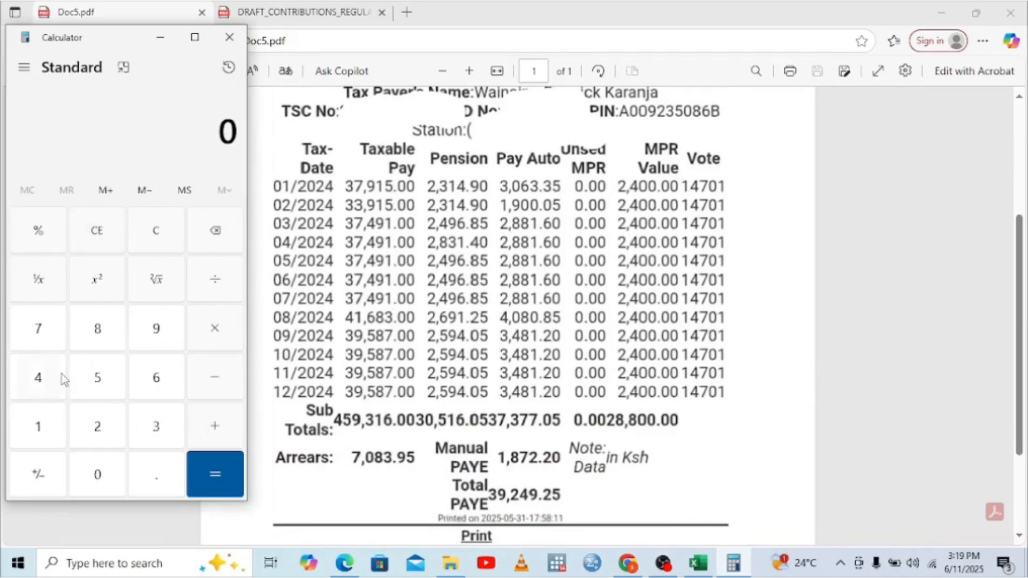
click(43, 379)
click(102, 391)
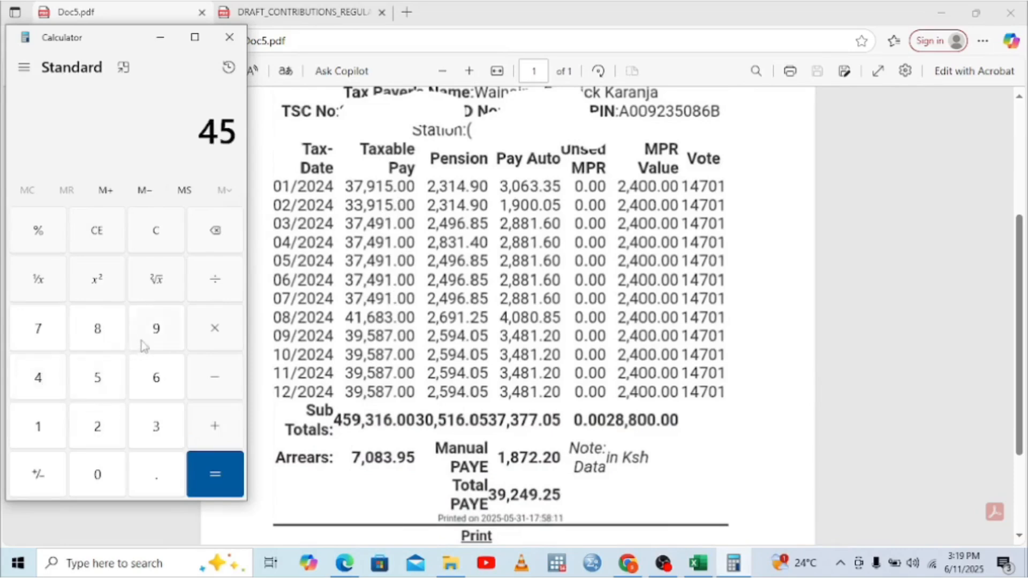
click(147, 343)
click(166, 428)
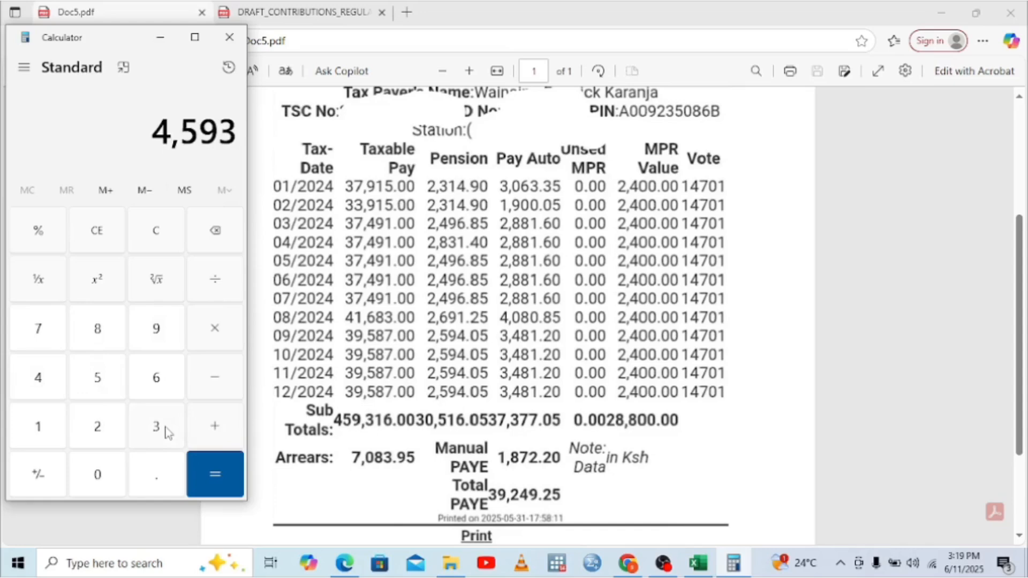
click(41, 426)
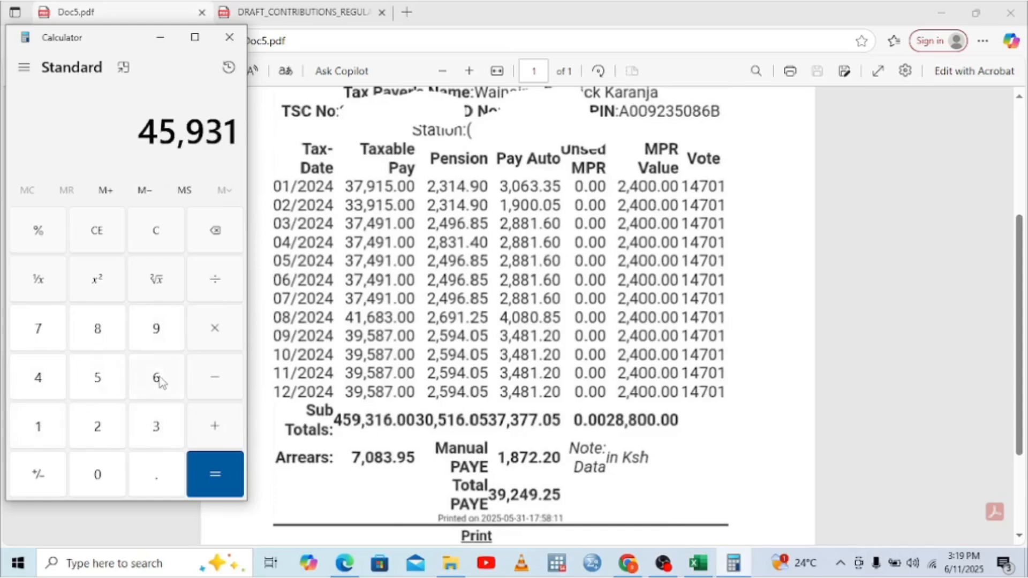
click(156, 379)
Step: Add the arrears 7,083.95 to get 466,399.95
click(212, 425)
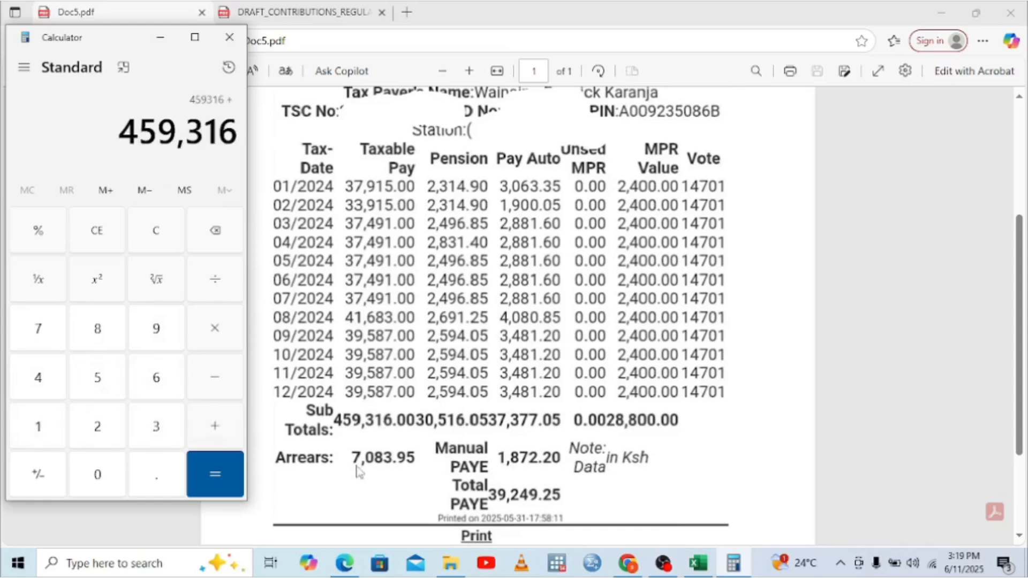
click(33, 337)
click(98, 474)
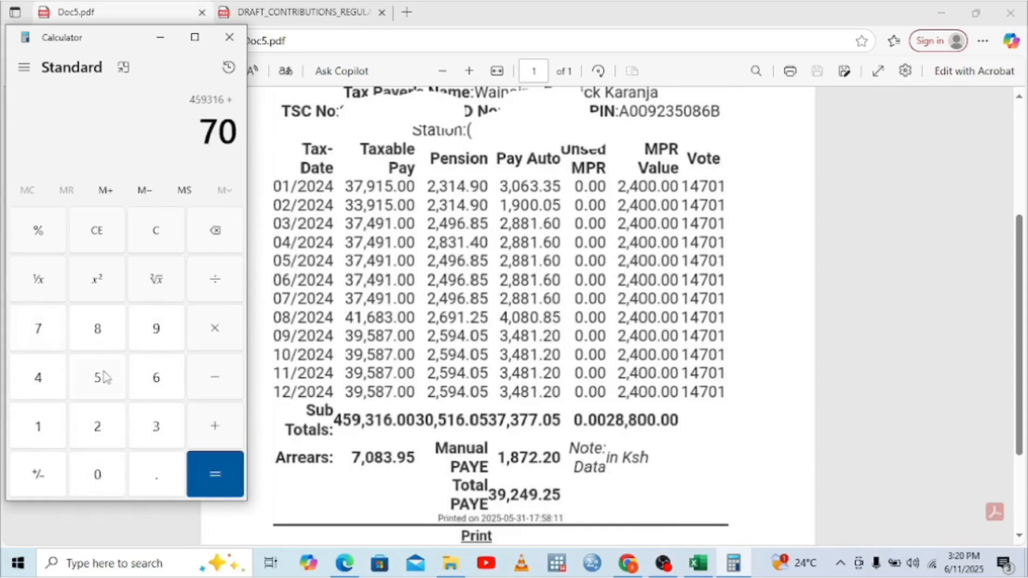
click(109, 336)
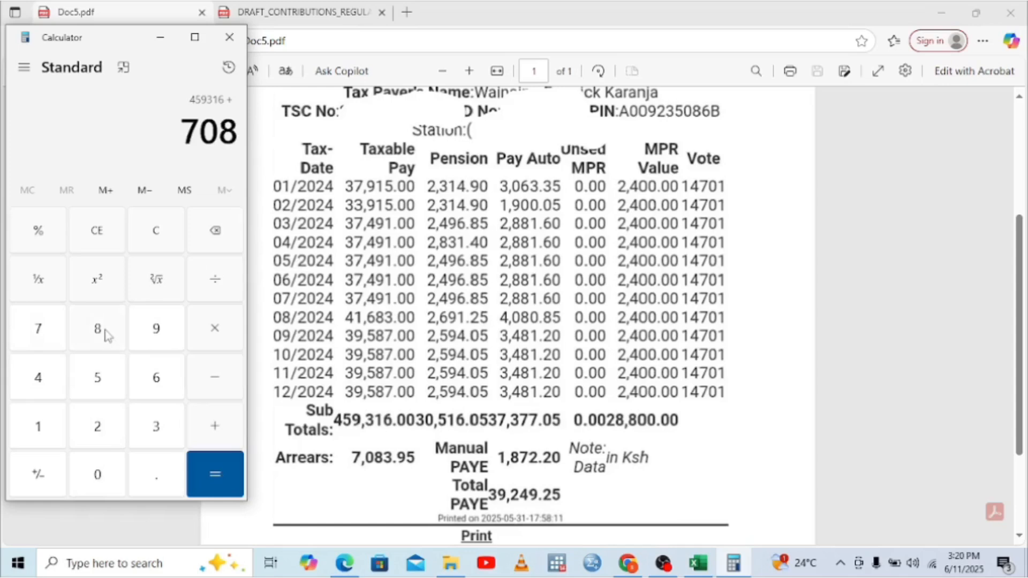
click(167, 424)
click(166, 481)
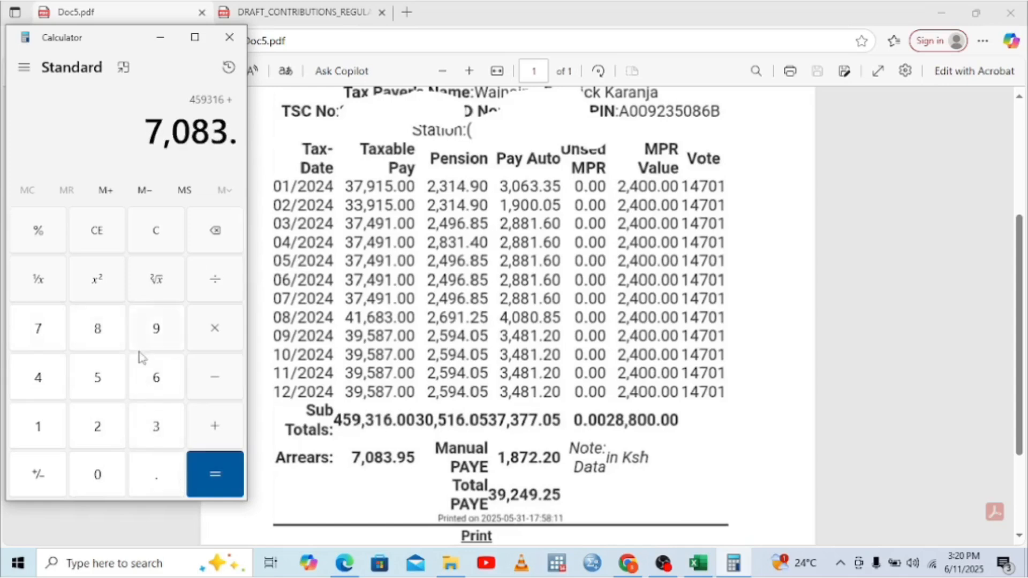
click(156, 335)
click(111, 384)
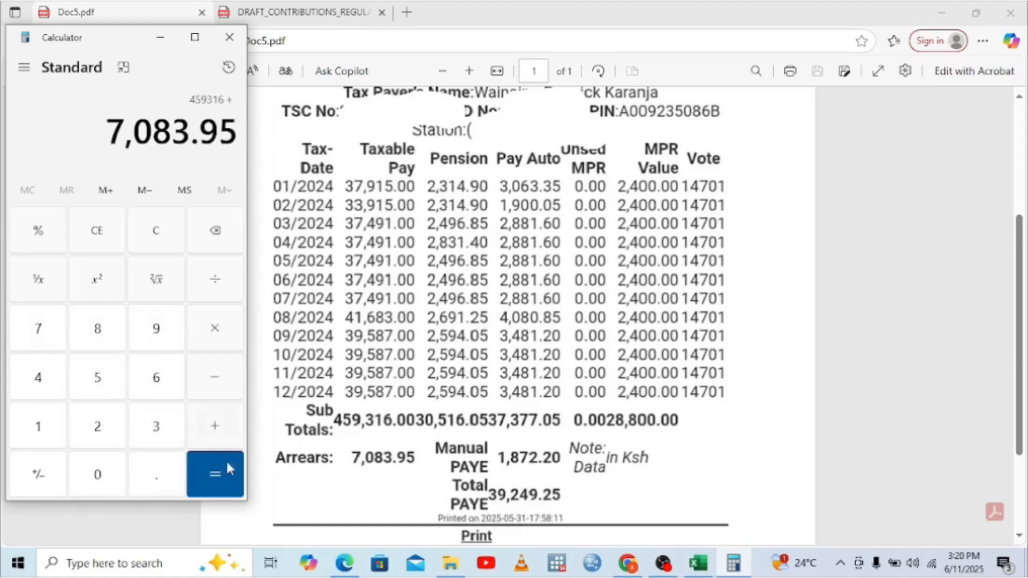
click(222, 473)
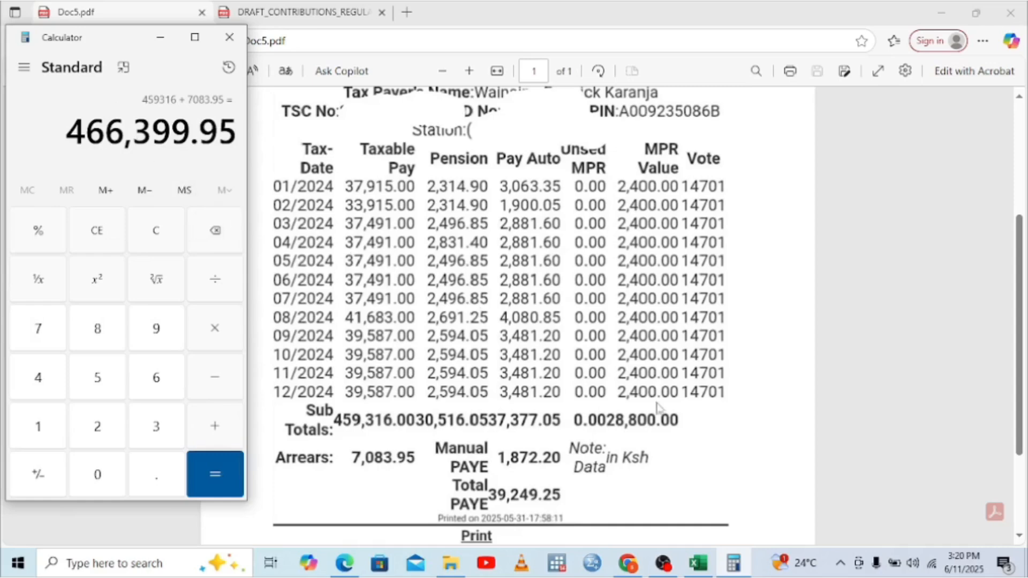
mouse_move(708, 563)
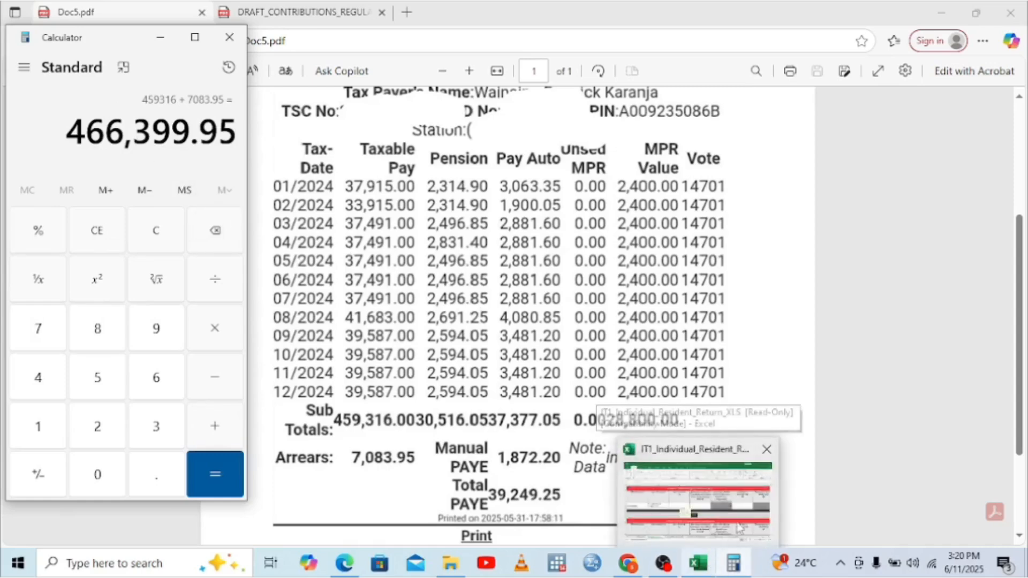
Step: Enter 466,399.95 as the gross pay, correcting typos, and double-check it against the Calculator
click(707, 503)
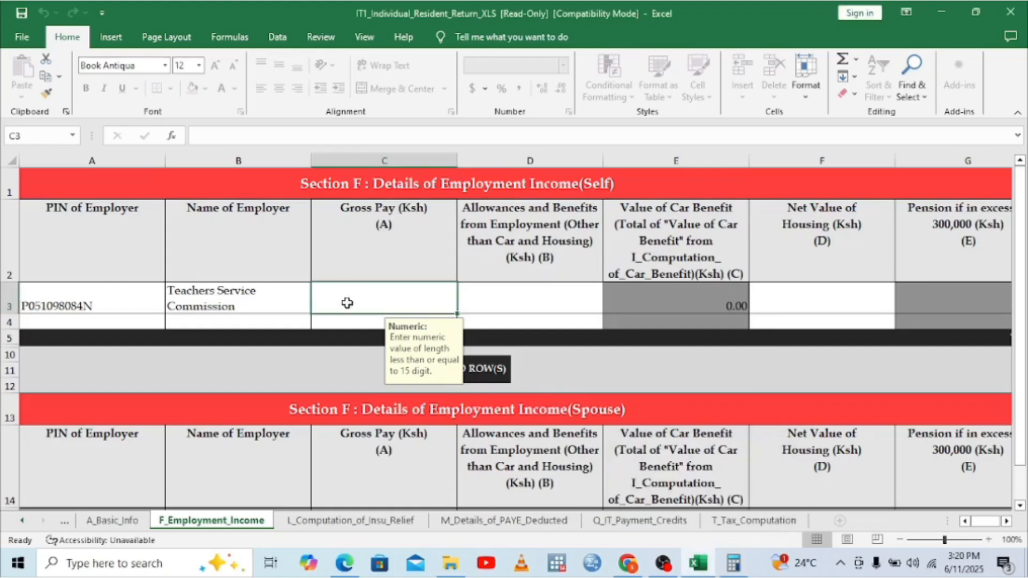
text(4666)
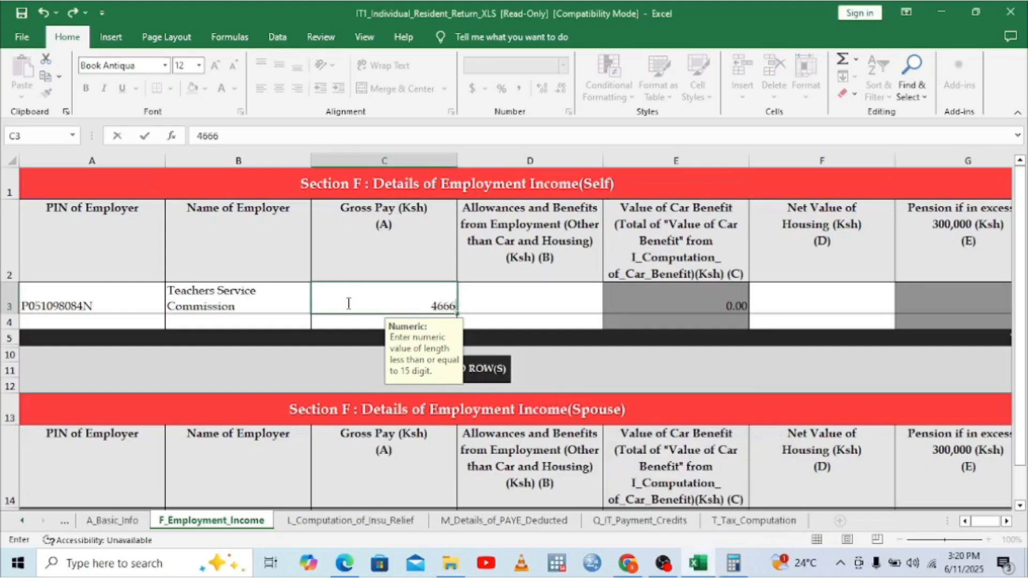
key(BackSpace)
text(399,)
key(BackSpace)
text(.95)
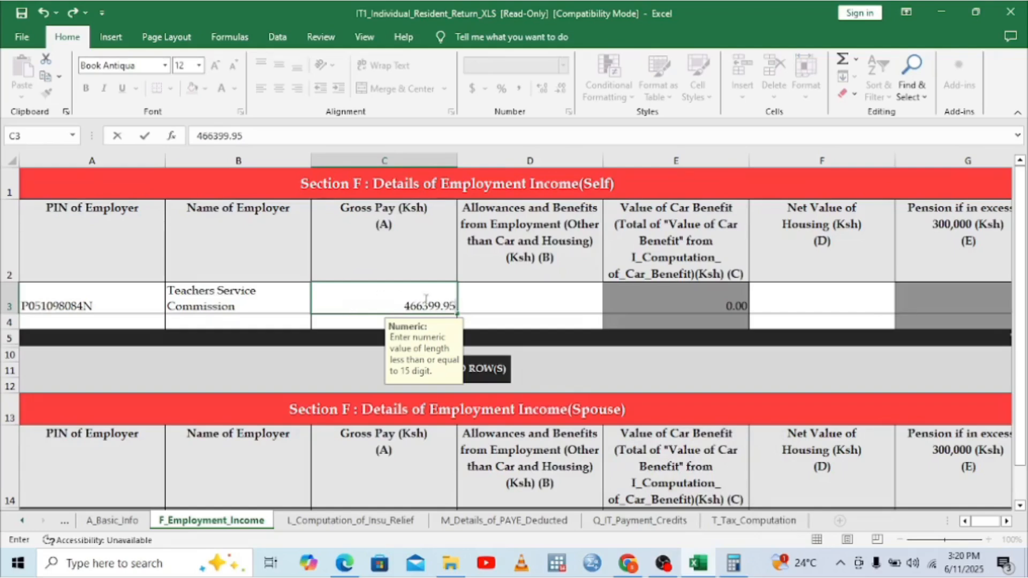
click(466, 307)
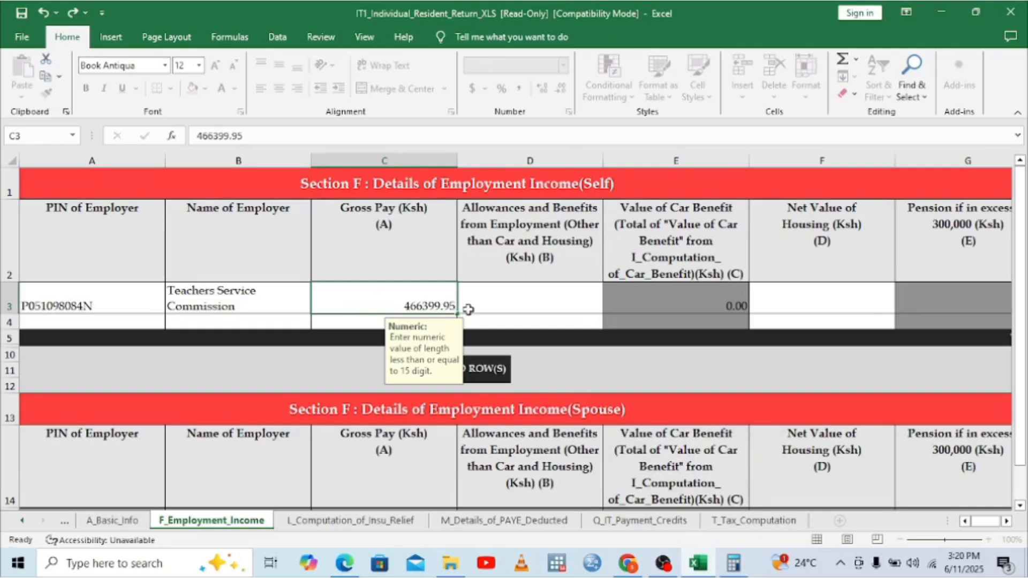
click(733, 562)
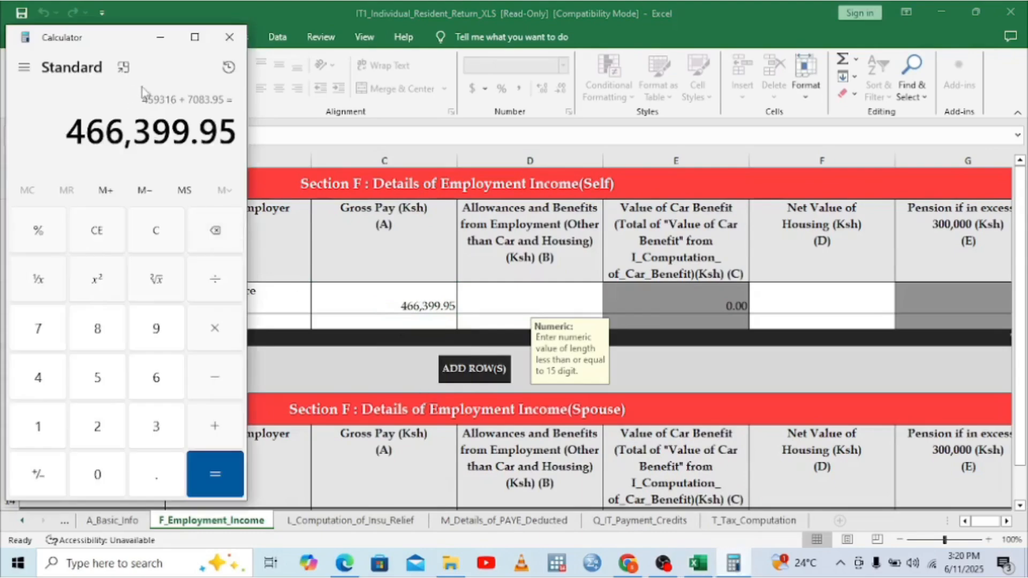
click(160, 37)
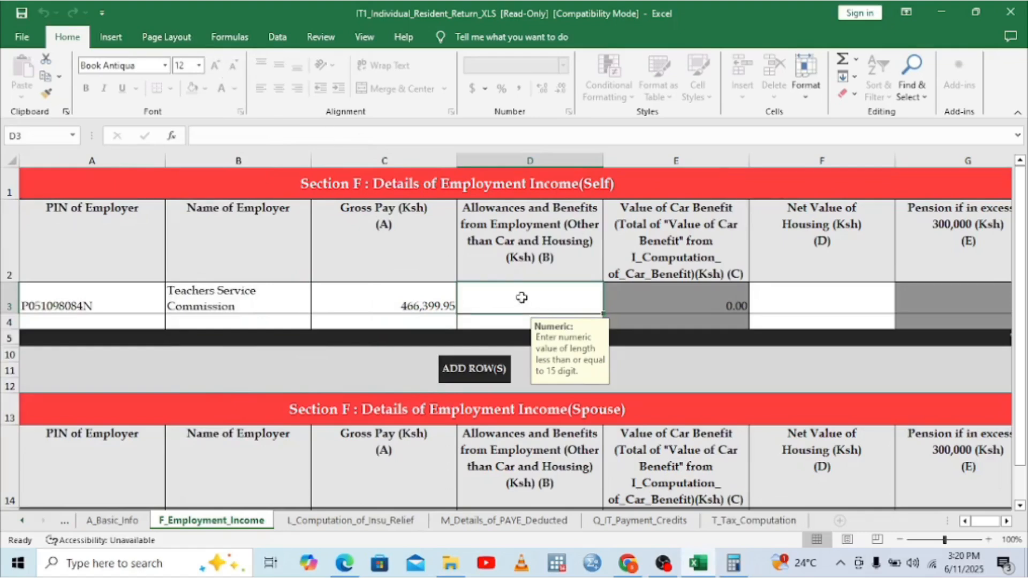
Step: Enter 0.00 for allowances and benefits and for the net value of housing in F3
text(0)
click(687, 305)
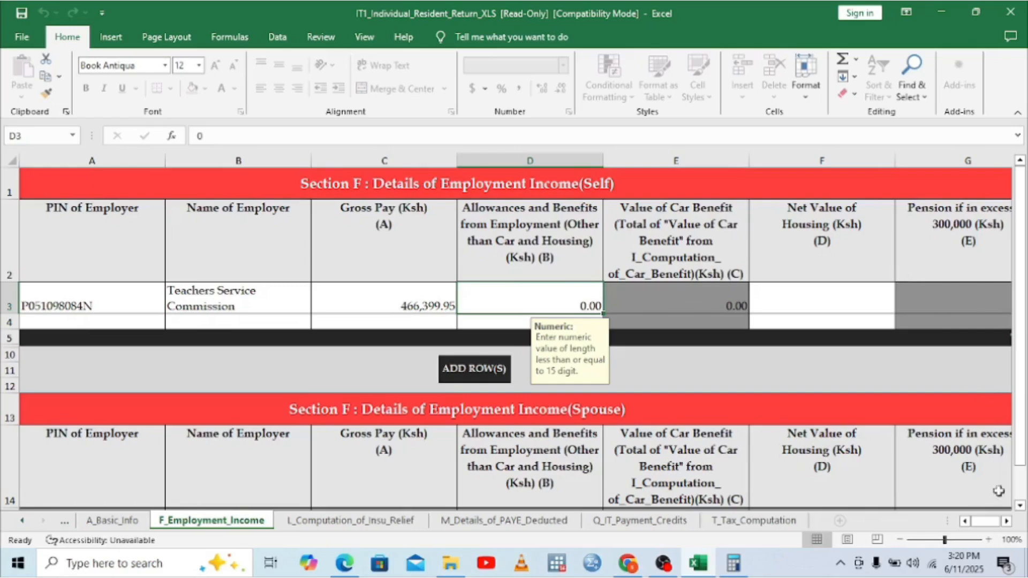
click(1007, 520)
click(1006, 520)
click(1007, 520)
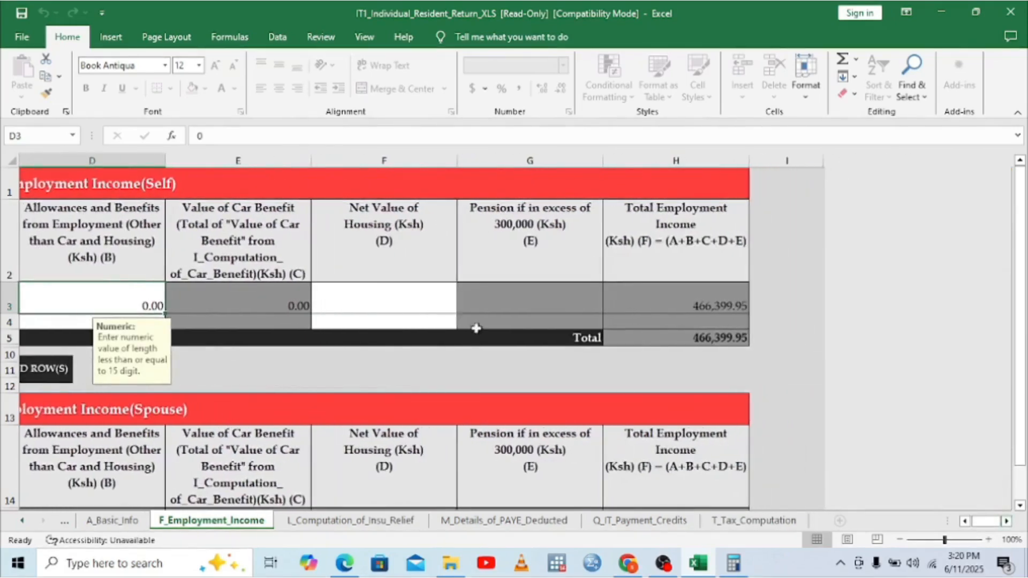
click(378, 302)
text(0)
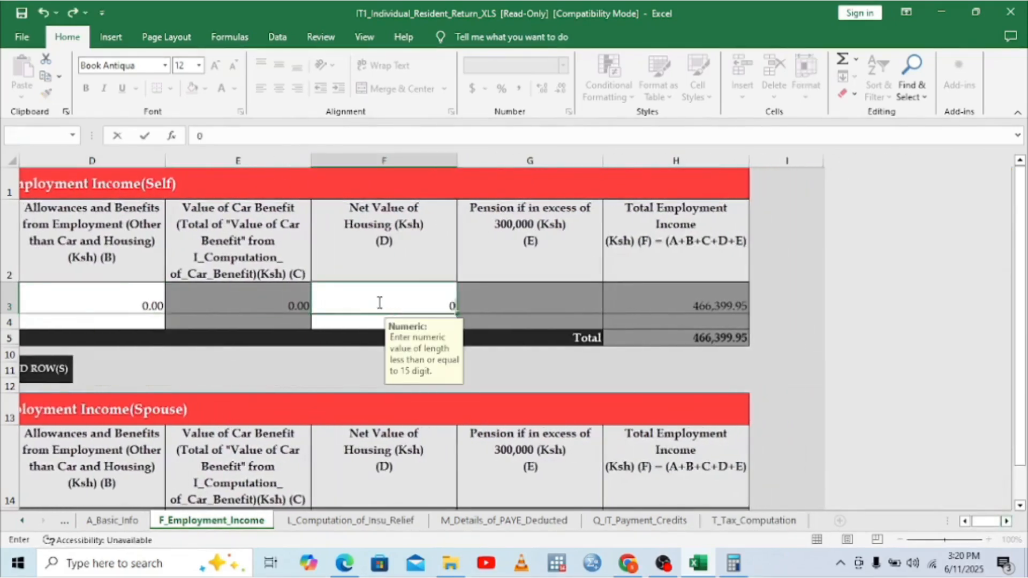
click(552, 291)
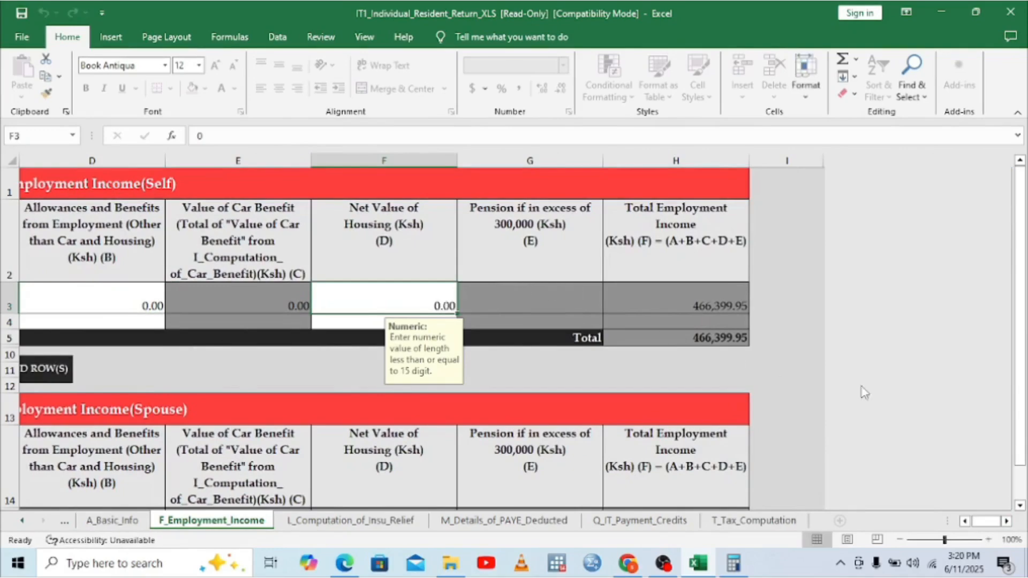
click(1020, 505)
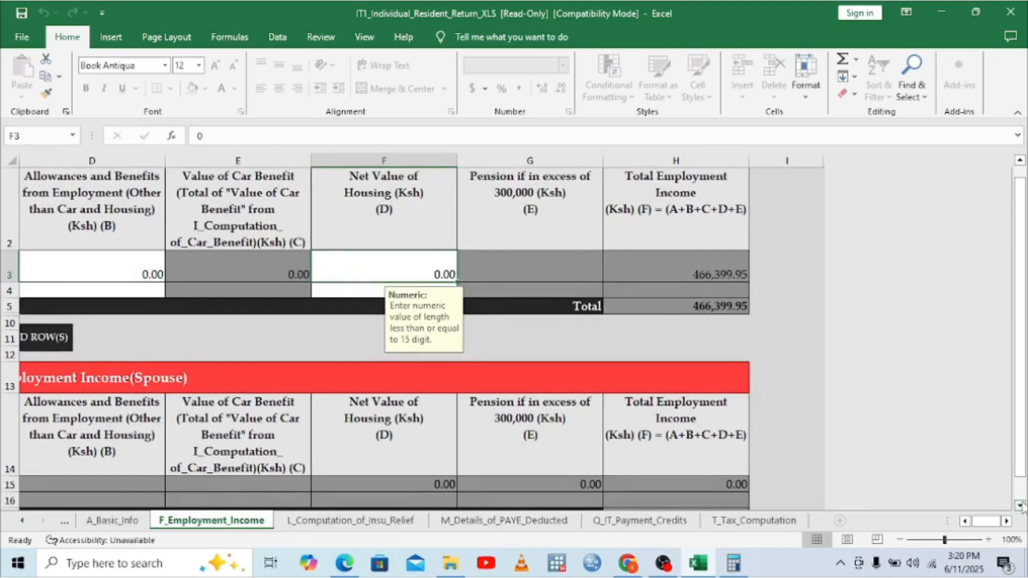
Step: On the M_Details_of_PAYE_Deducted sheet, pick the employer's PIN from A3's dropdown
click(312, 523)
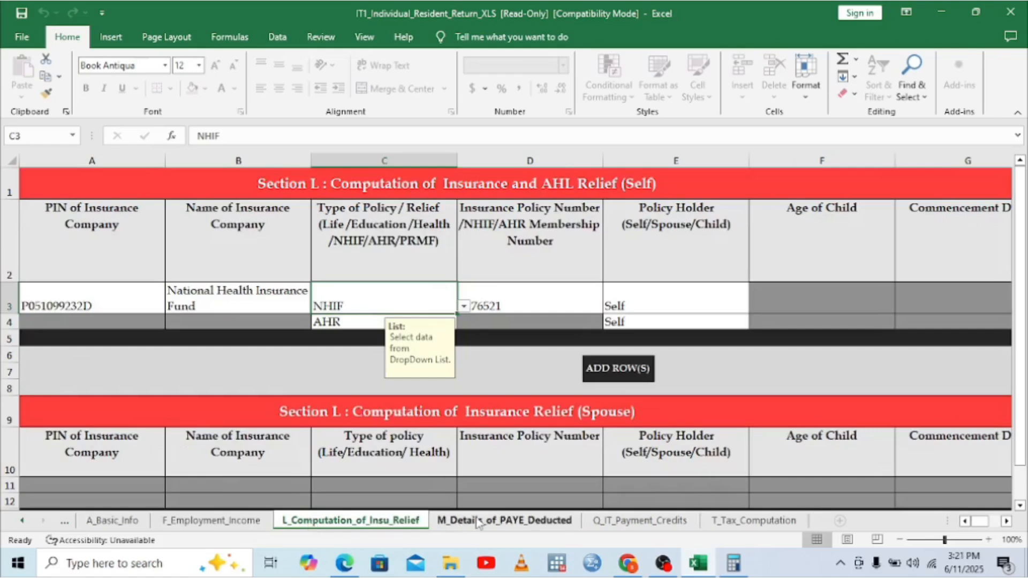
click(505, 522)
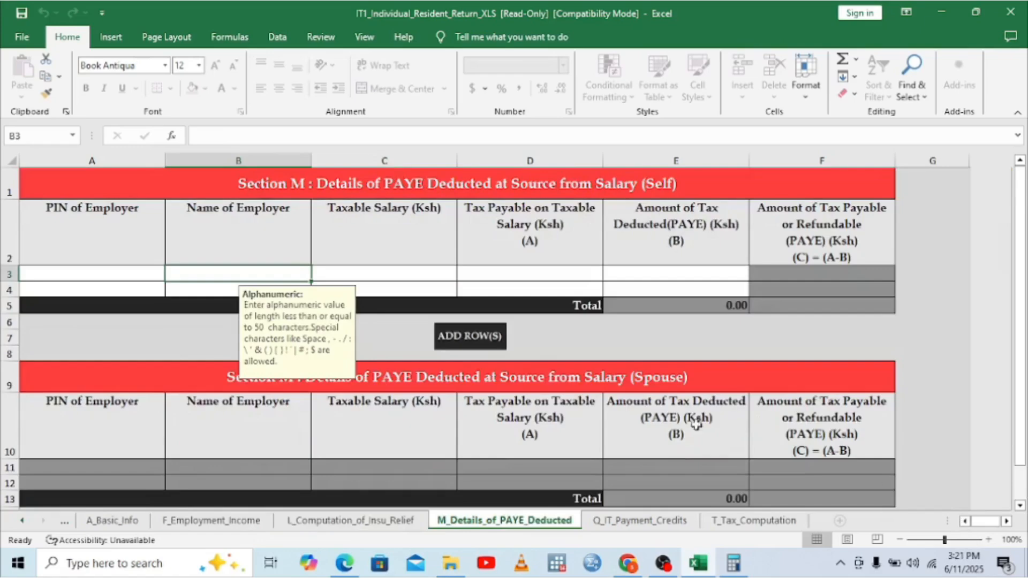
click(149, 276)
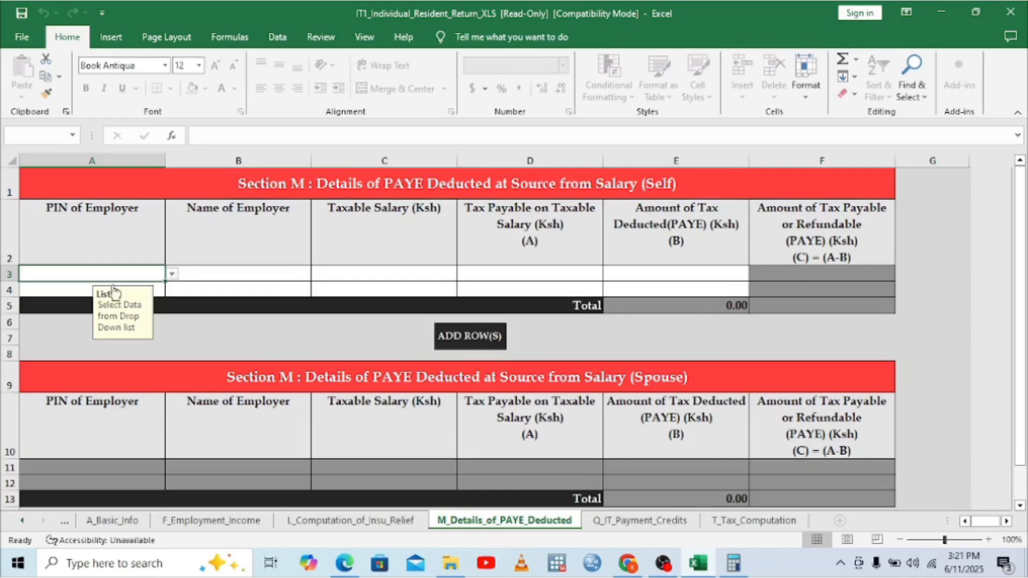
click(171, 274)
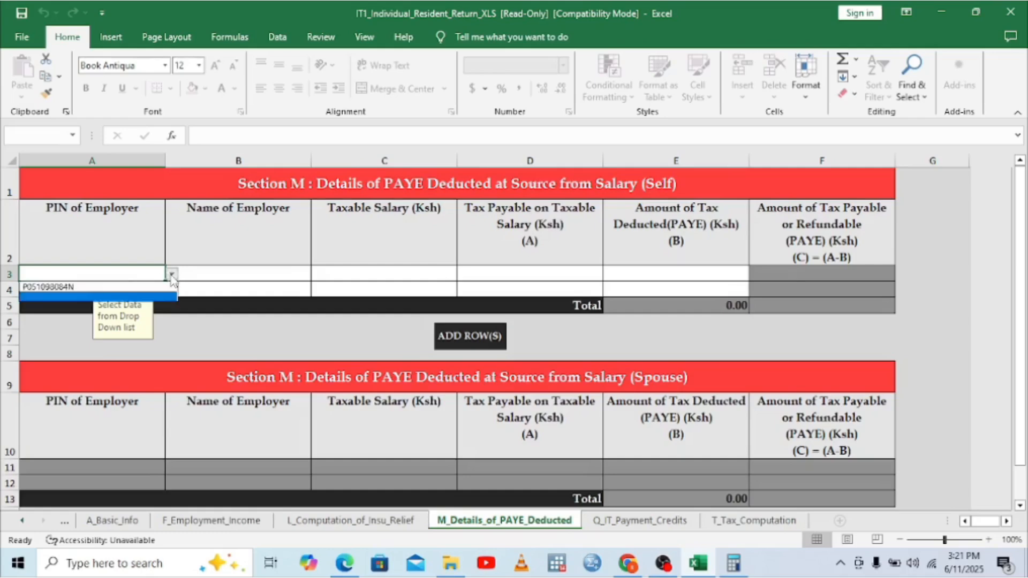
click(59, 293)
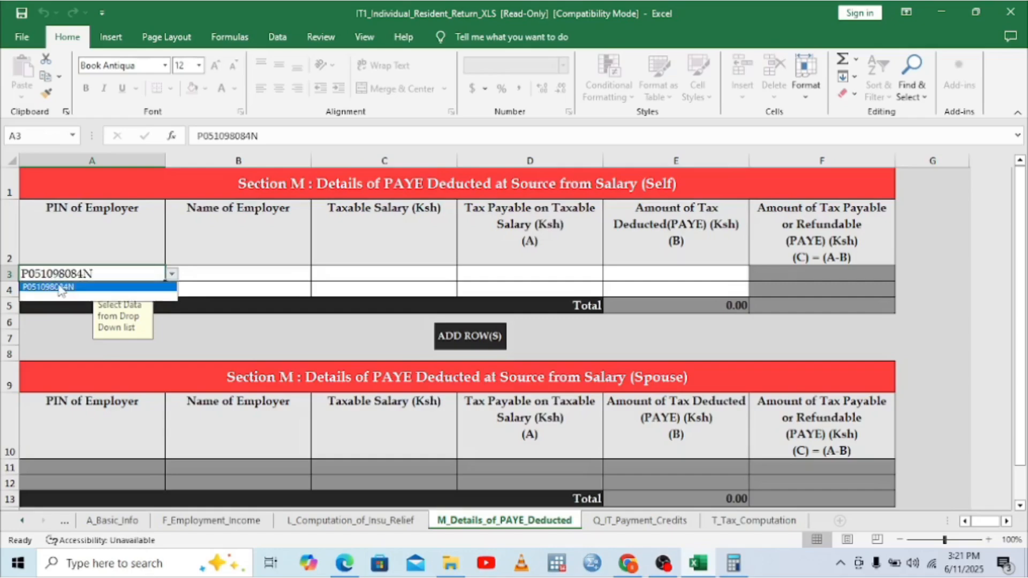
Step: Check the P9 PDF and enter 'Teachers Service Commission' as the employer name in B3
click(234, 276)
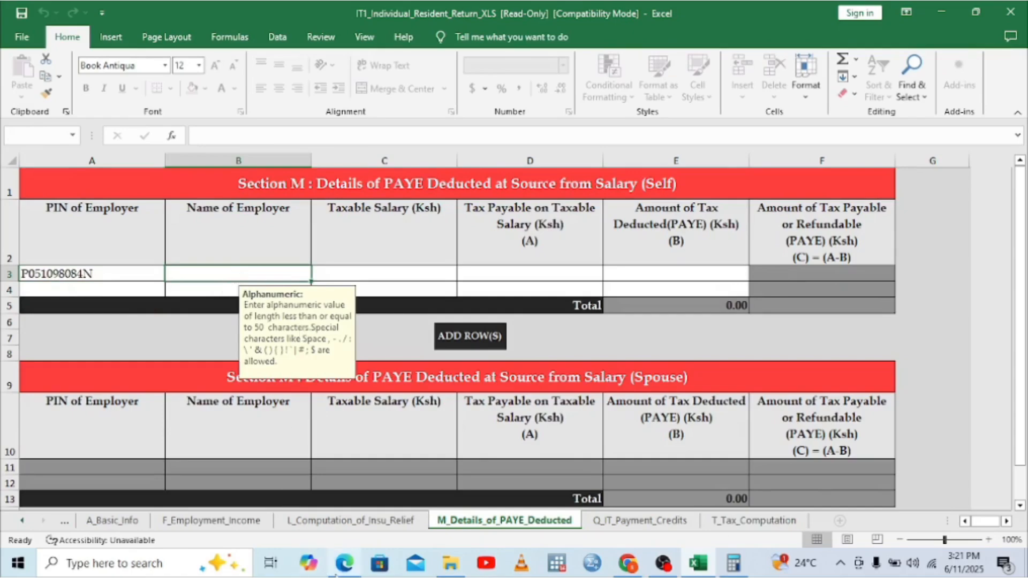
click(344, 564)
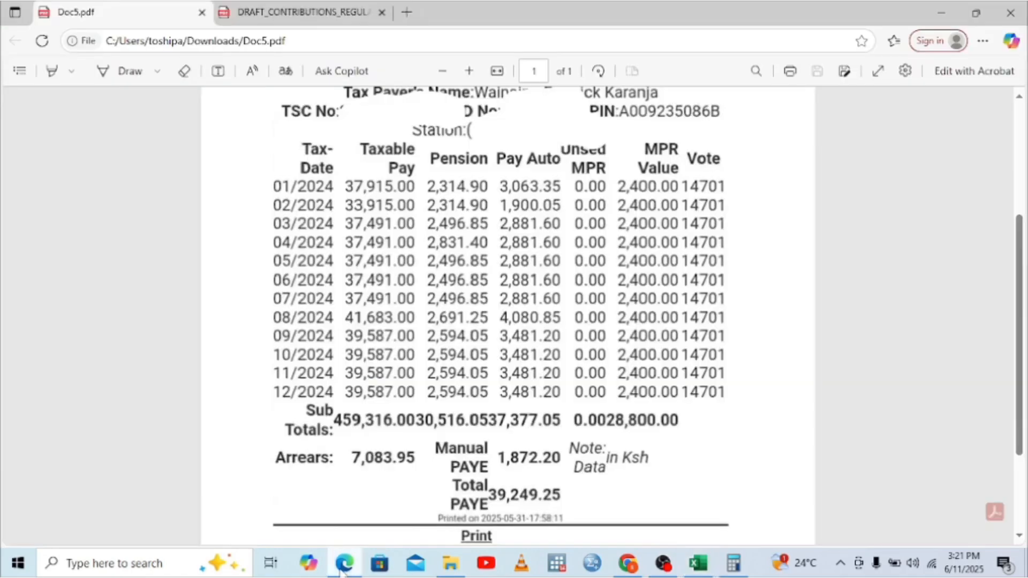
click(1018, 105)
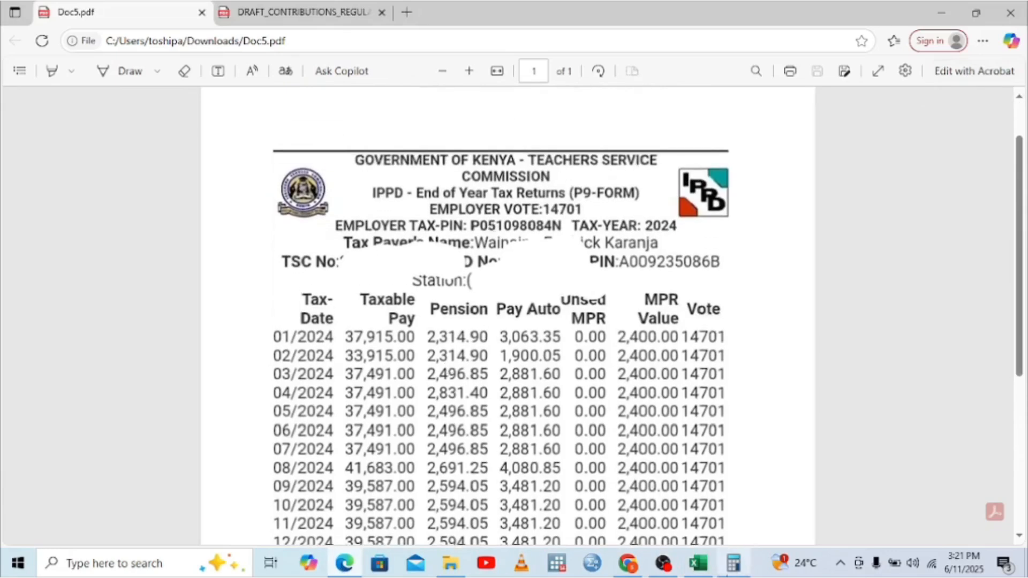
click(699, 563)
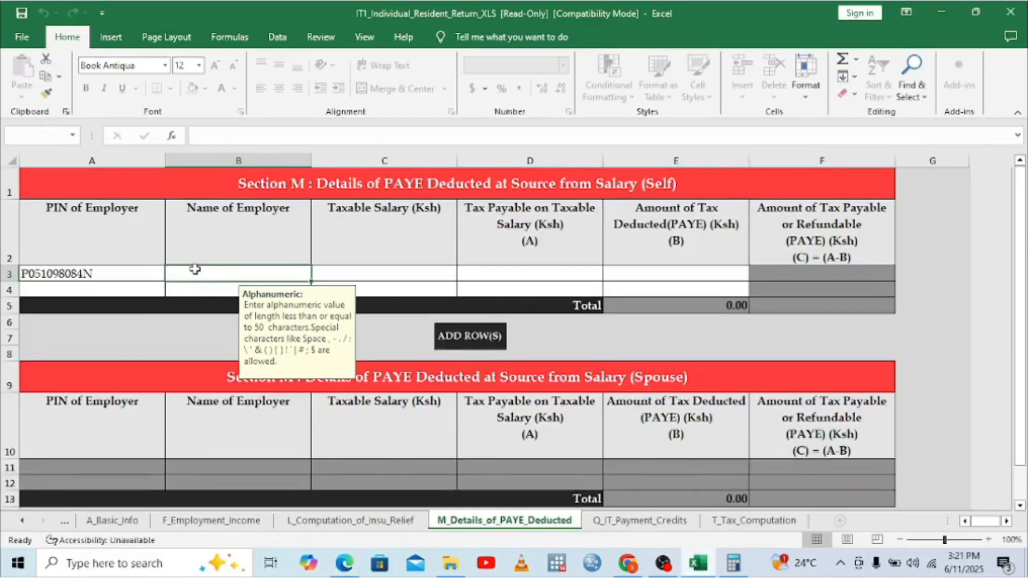
text(Tea)
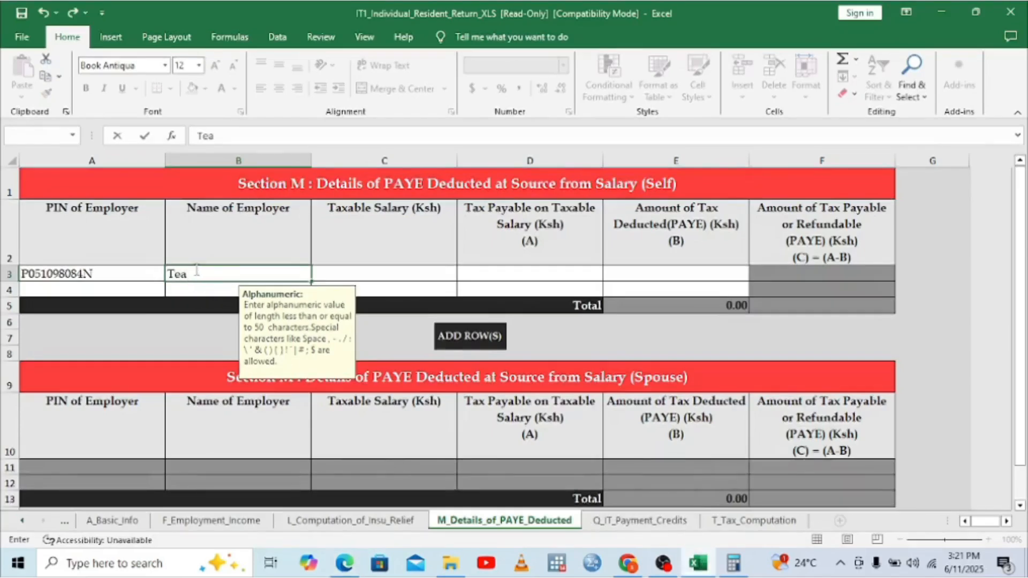
text(chers Servic)
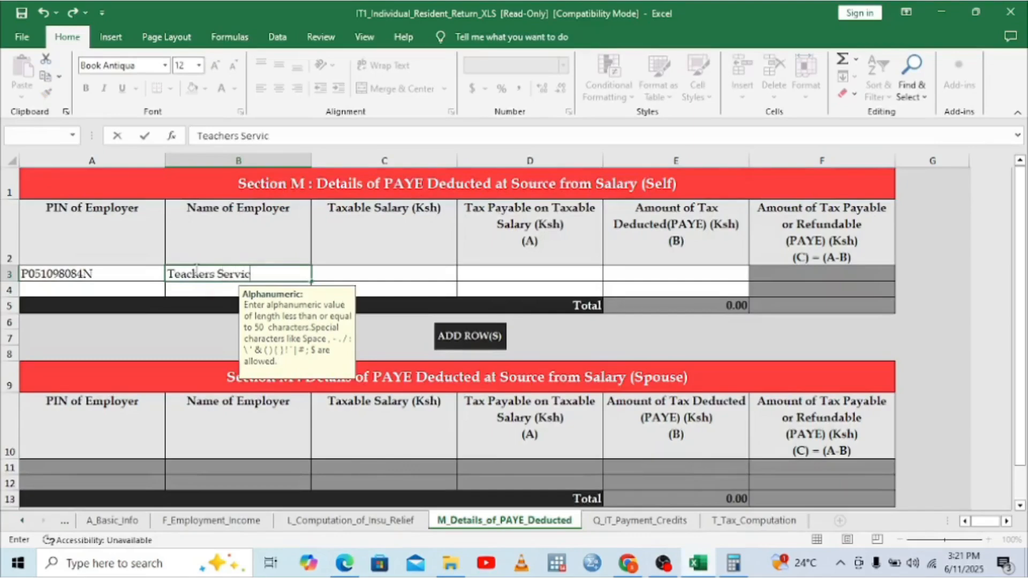
text(e Comm)
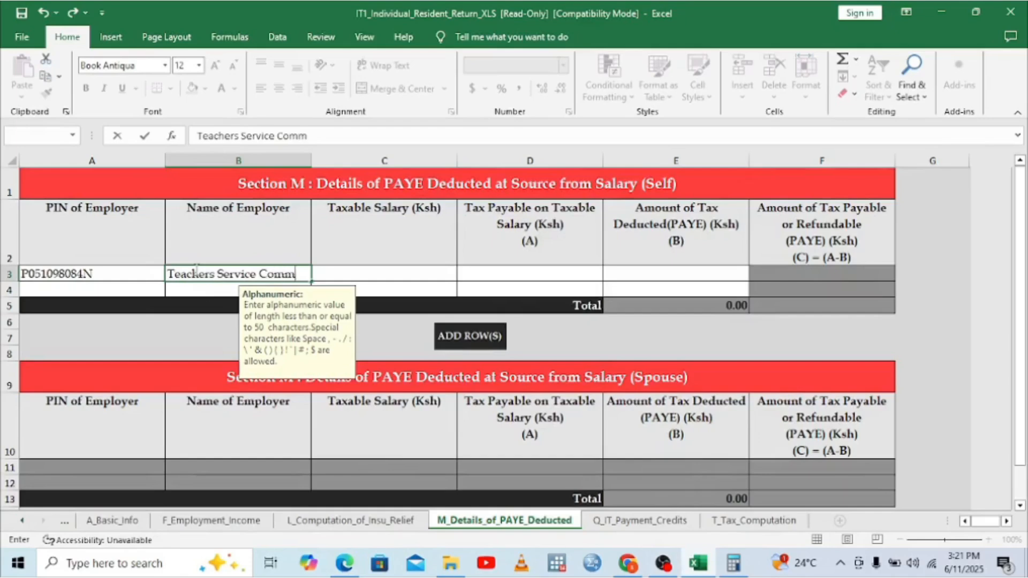
text(ission)
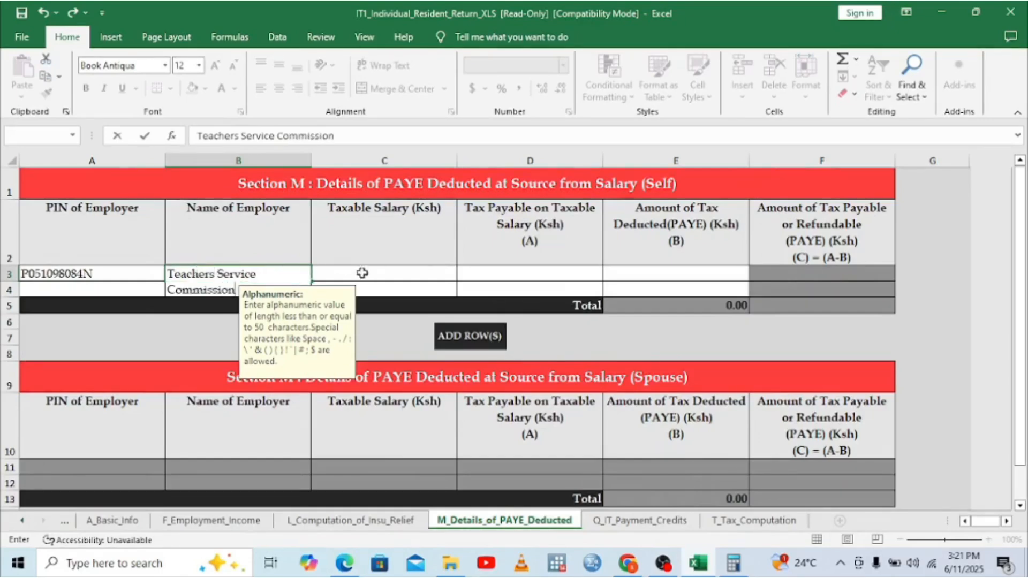
click(361, 277)
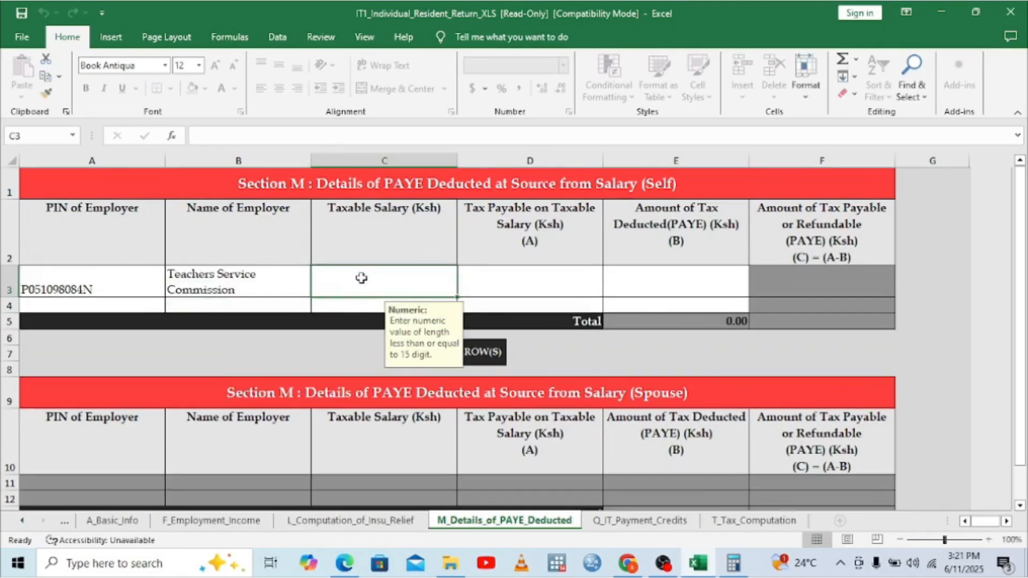
Step: Read the P9 sub total and enter 459,316.00 as the taxable salary in C3
click(350, 566)
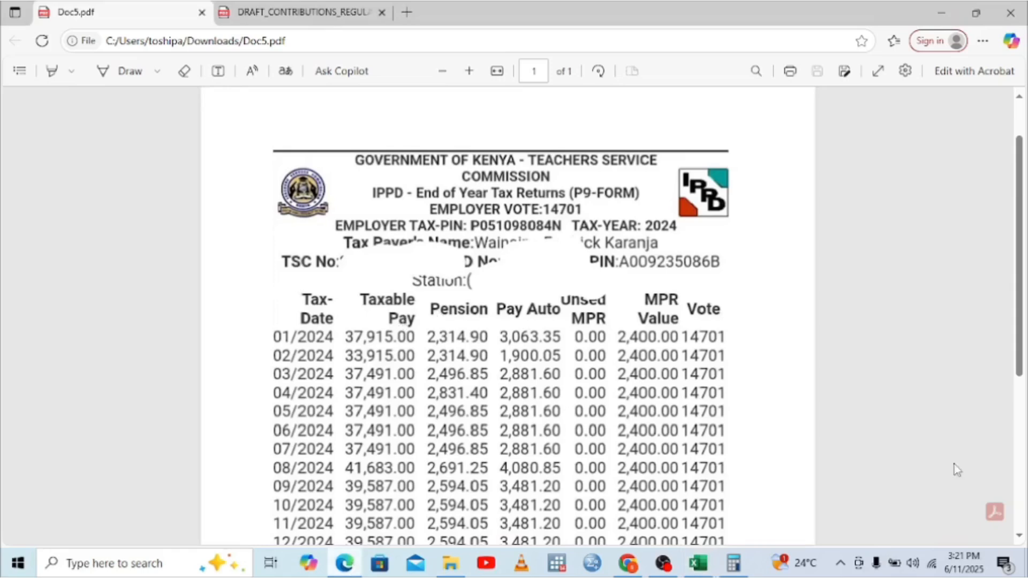
click(1019, 535)
click(1019, 535)
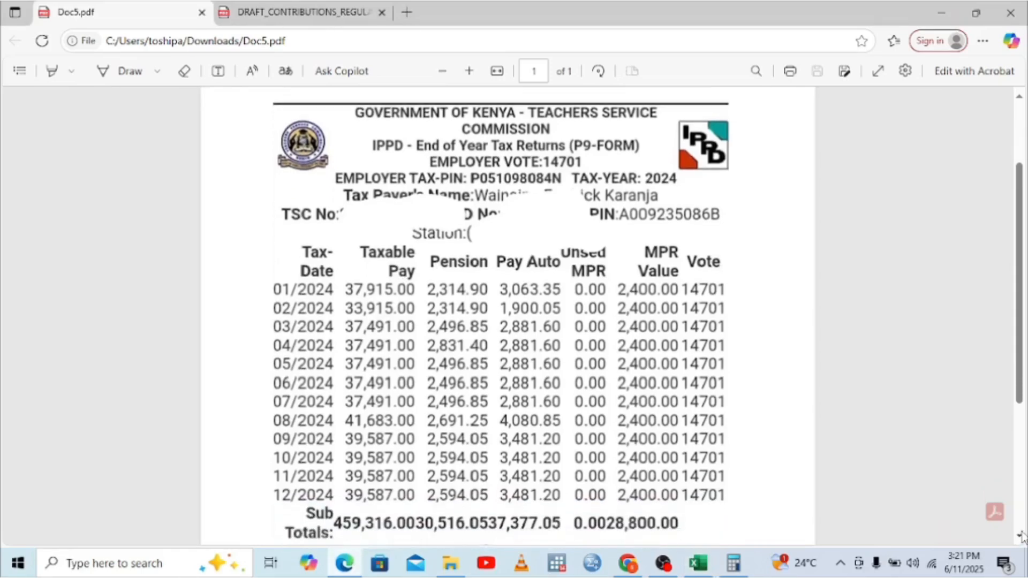
click(1020, 535)
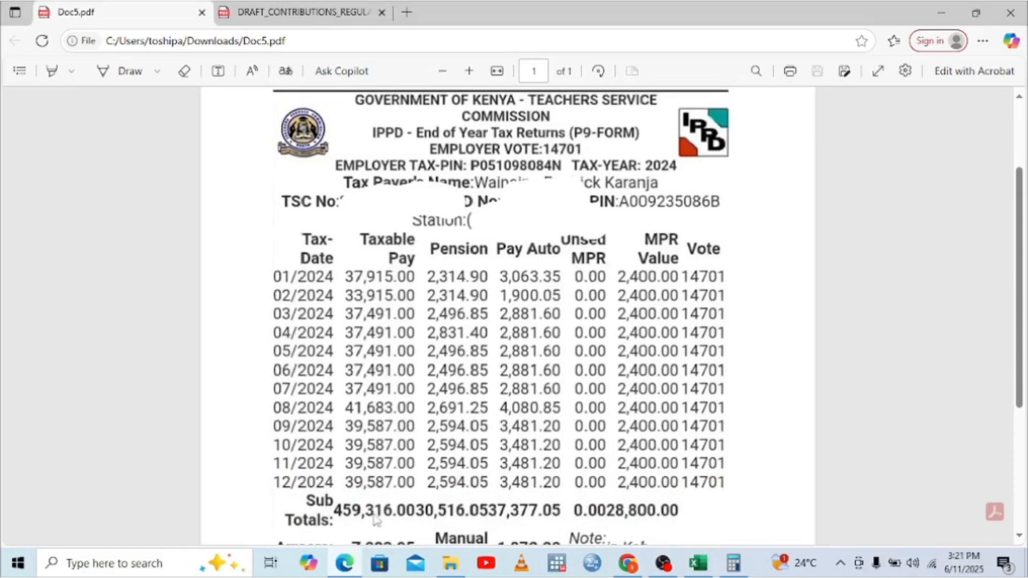
click(697, 563)
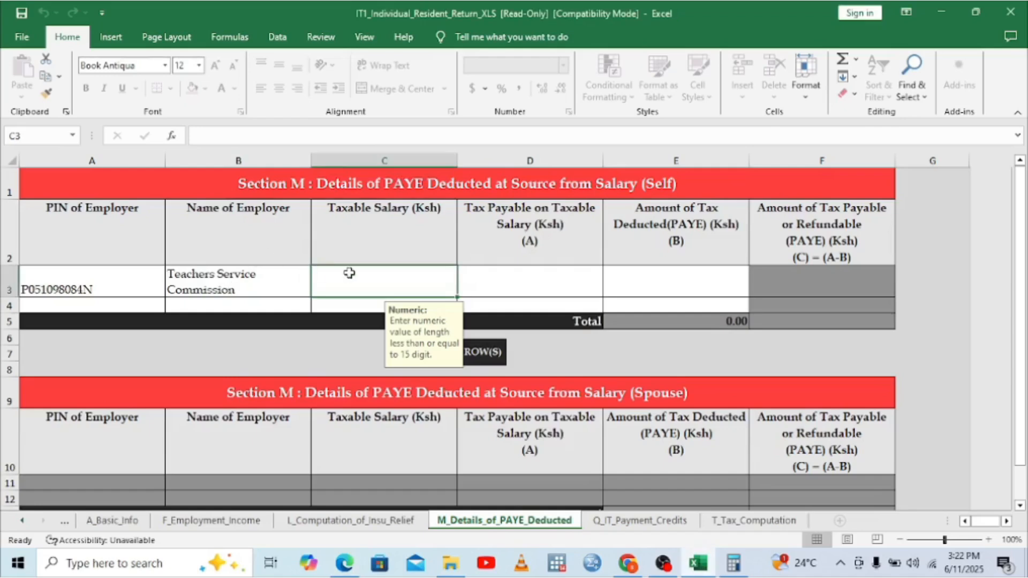
text(4)
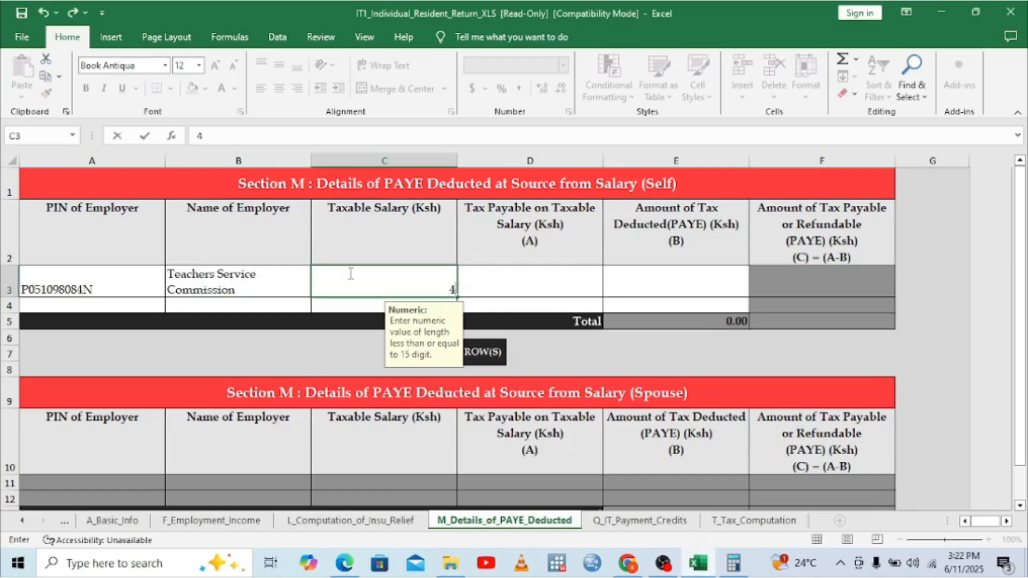
text(59316)
click(528, 285)
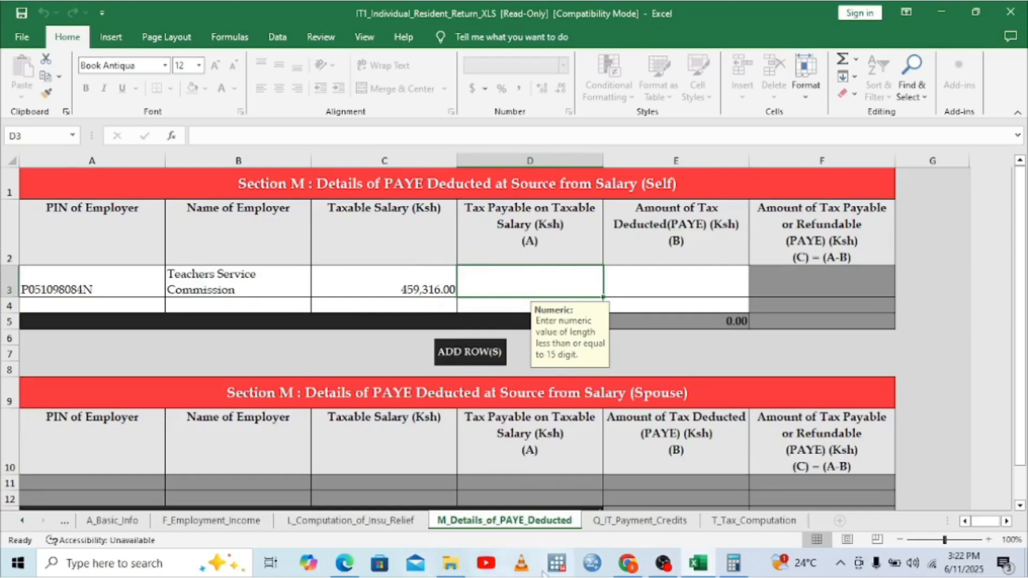
click(344, 563)
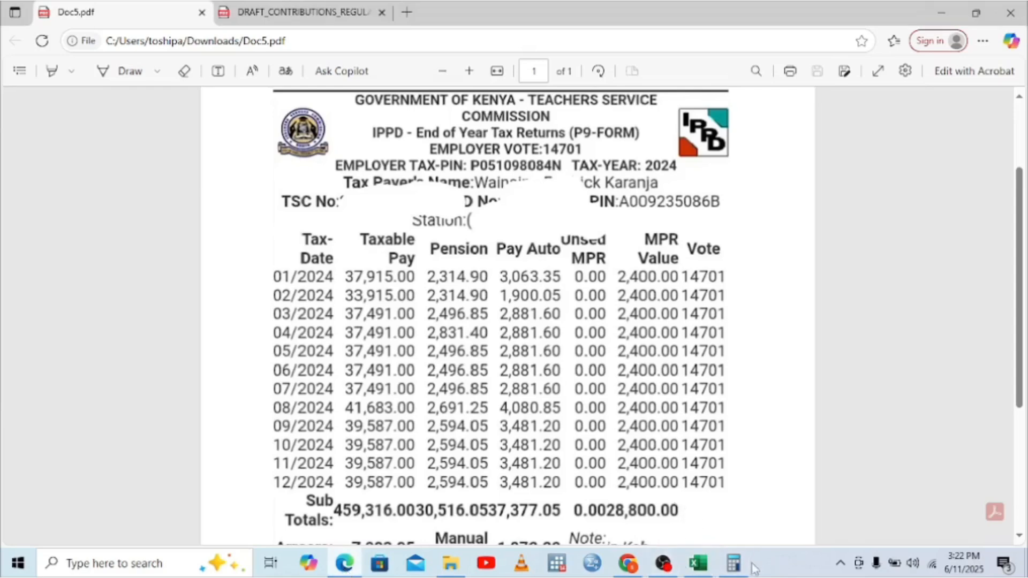
click(733, 563)
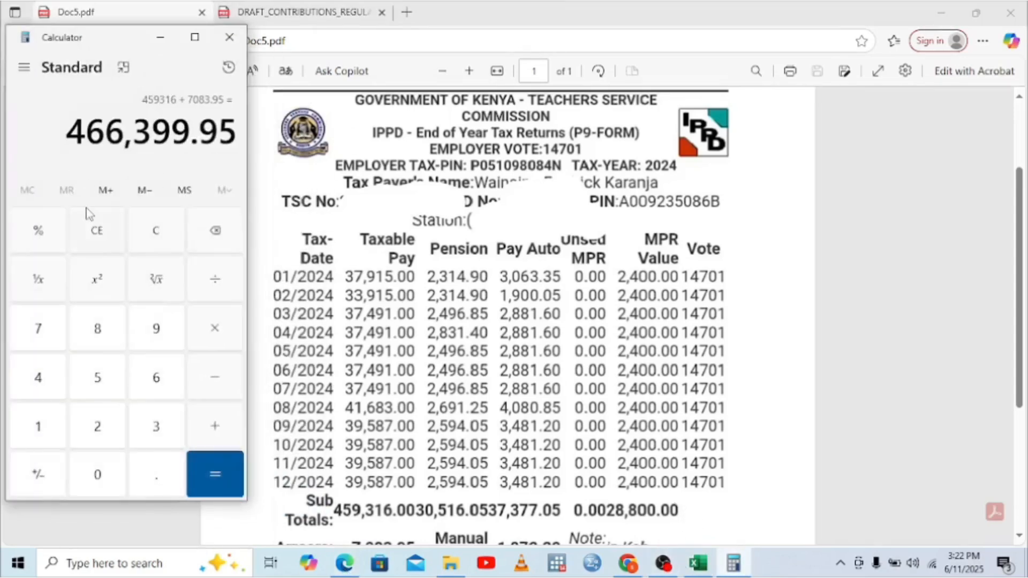
Step: Clear the Calculator and key in the Pay Auto PAYE total 37,377.05
click(97, 232)
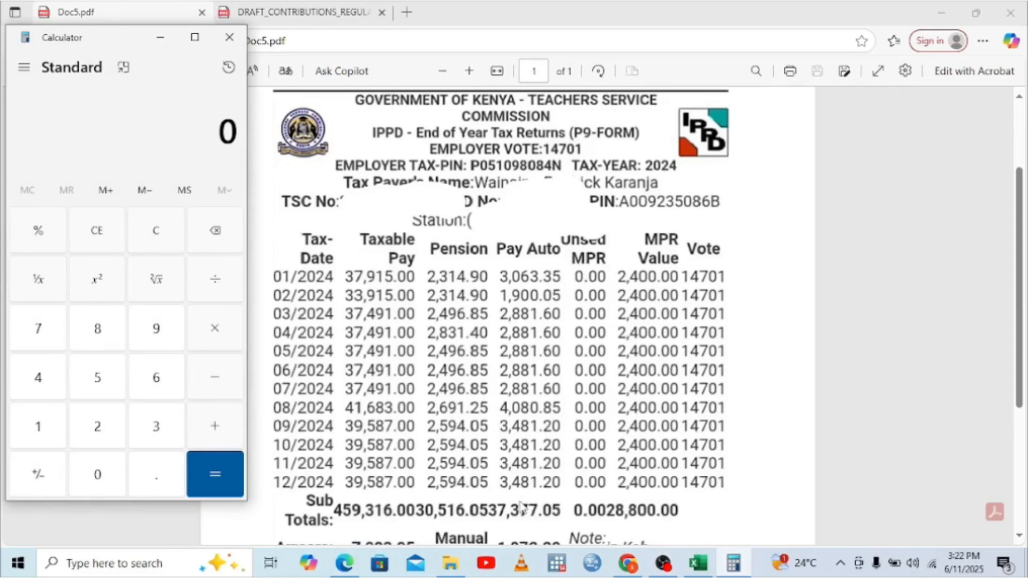
click(153, 438)
click(37, 334)
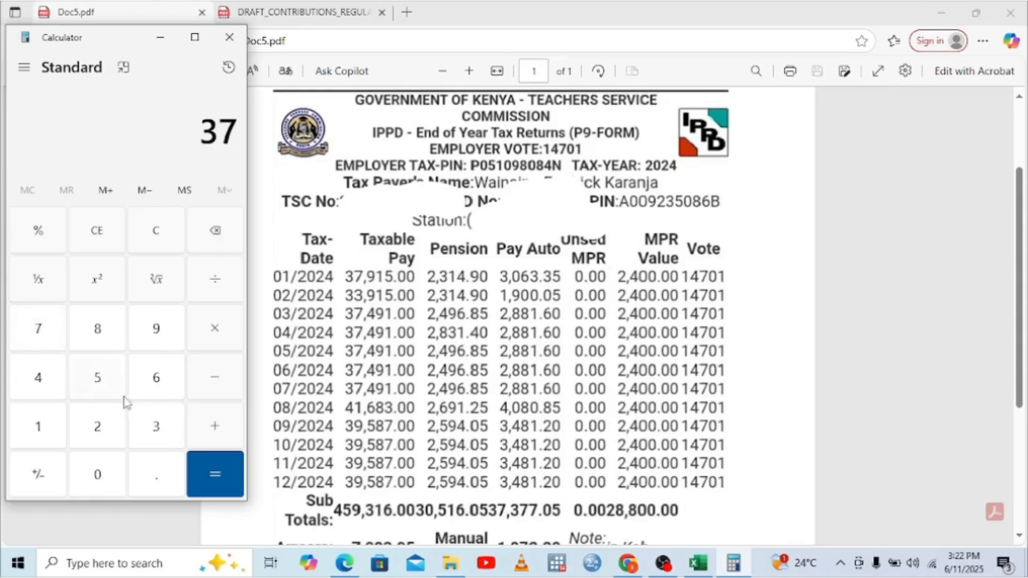
click(155, 436)
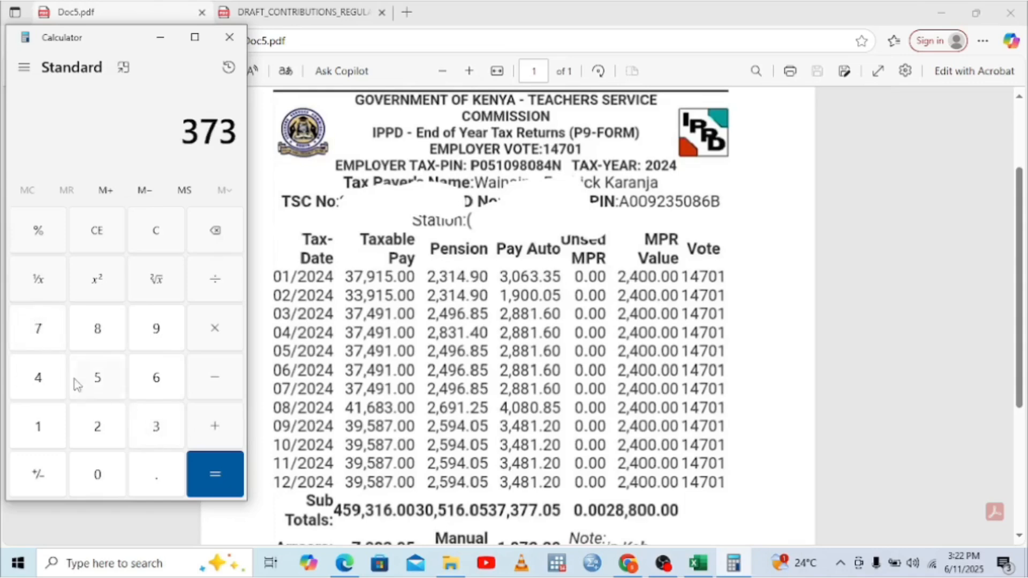
double_click(39, 327)
click(155, 475)
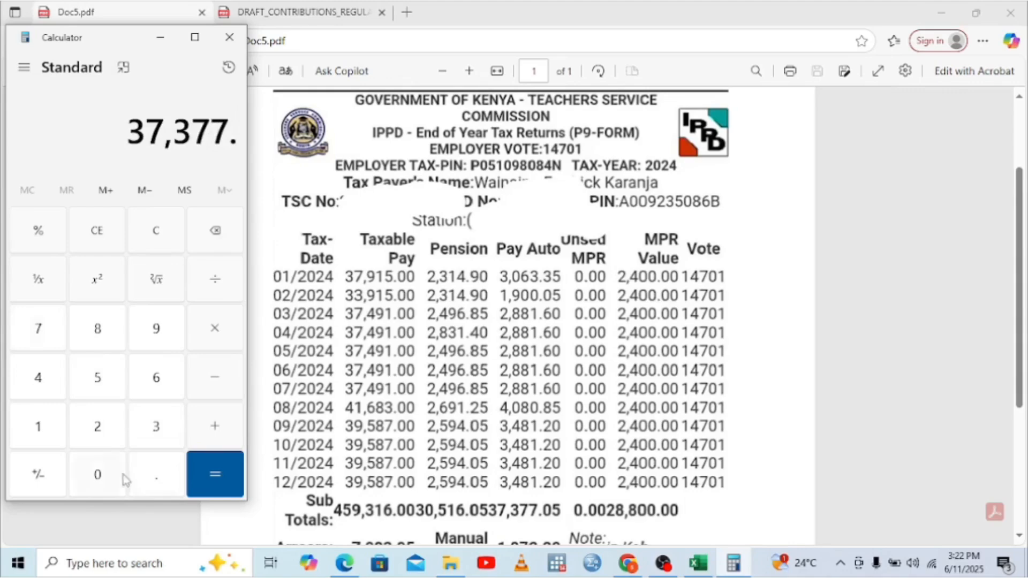
click(98, 475)
click(101, 381)
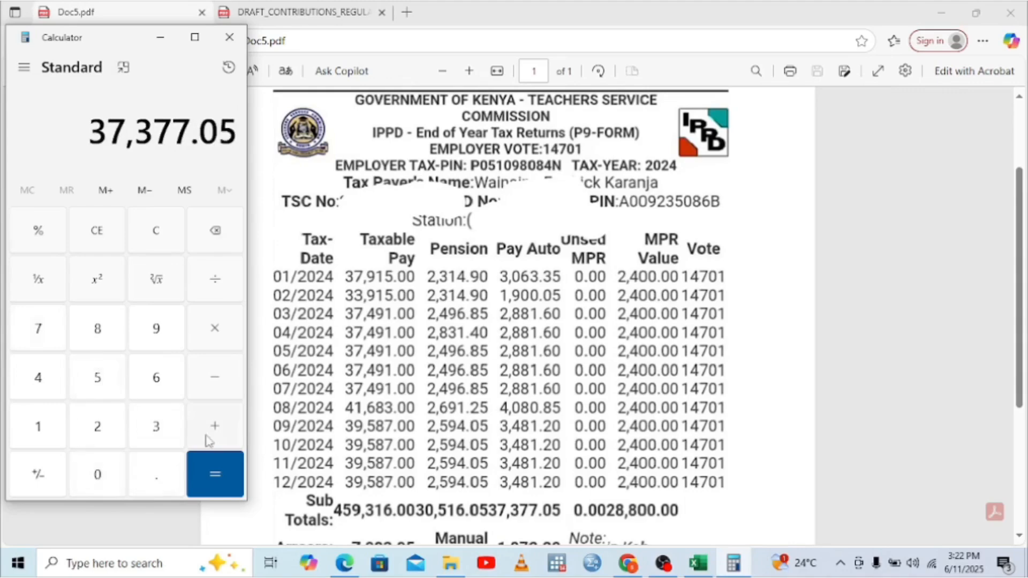
Step: Add the 28,800 MPR total to get 66,177.05
click(220, 436)
click(98, 427)
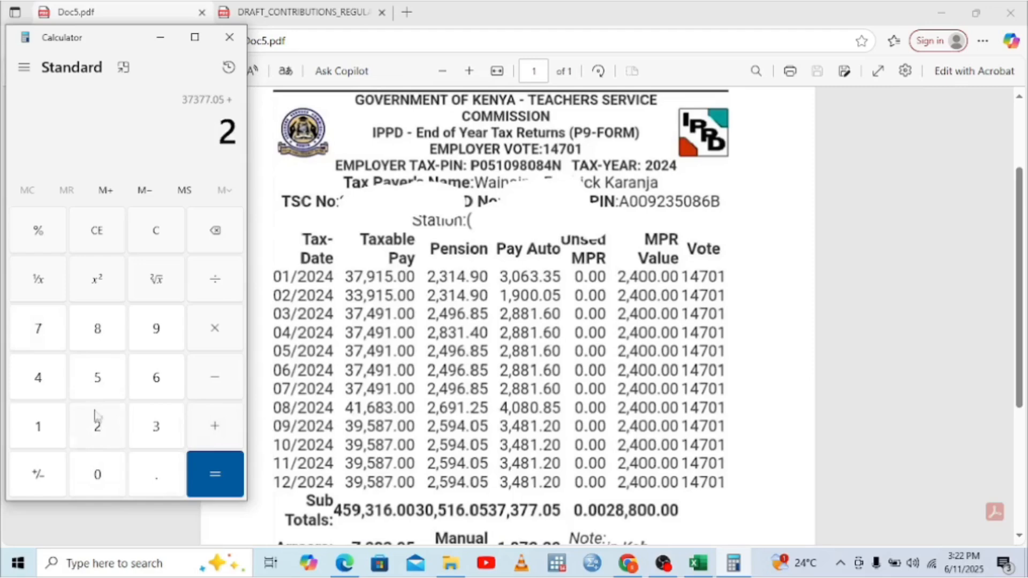
click(99, 326)
click(99, 325)
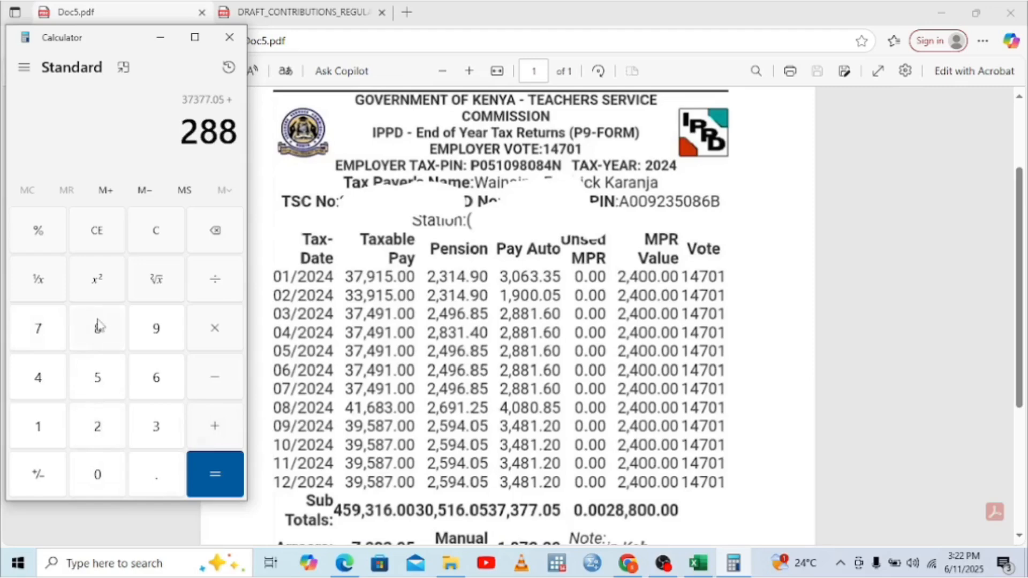
click(98, 476)
click(99, 477)
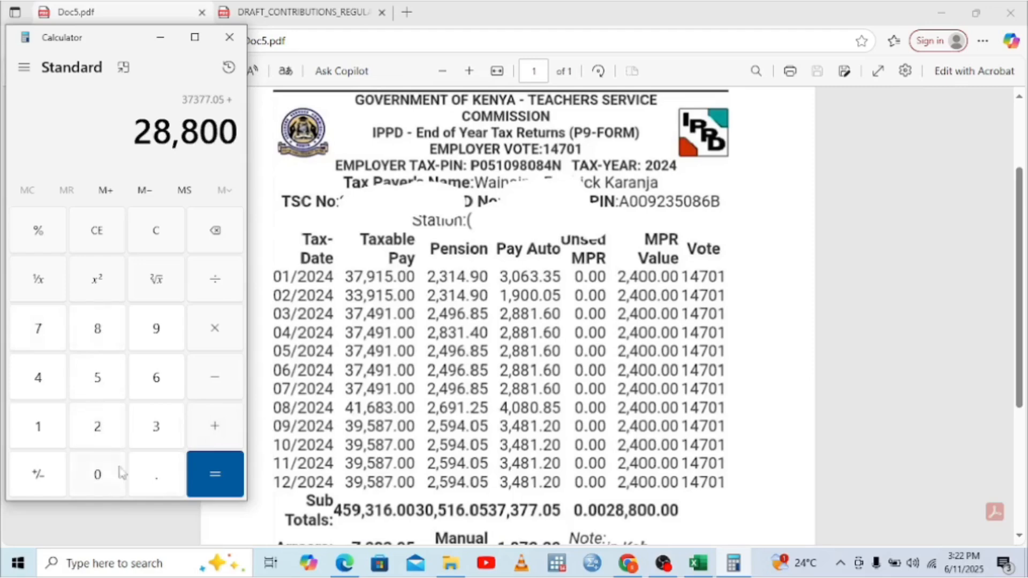
click(215, 471)
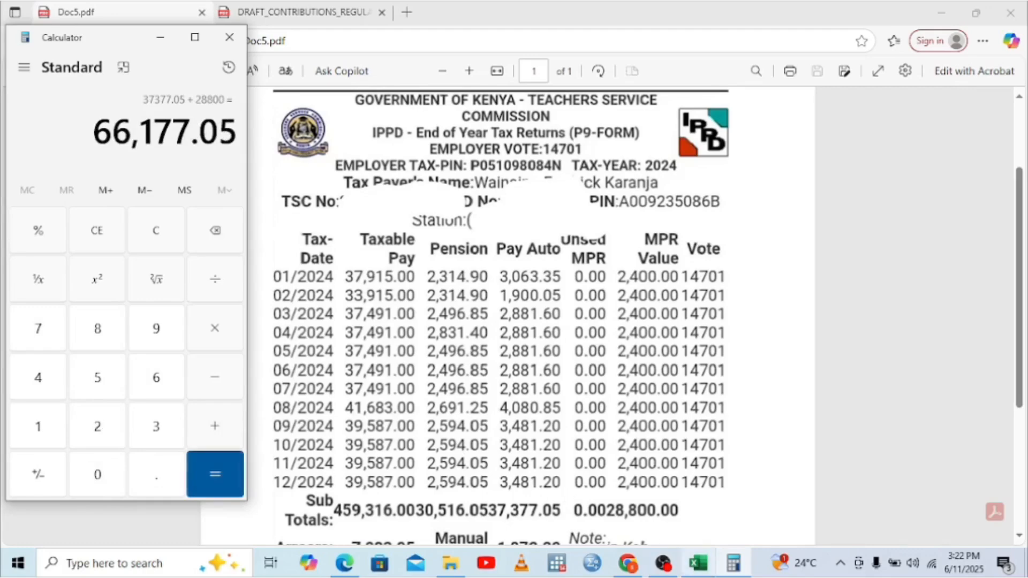
Step: Read the Calculator sum and enter 66,117.05 as the tax payable in D3
click(695, 455)
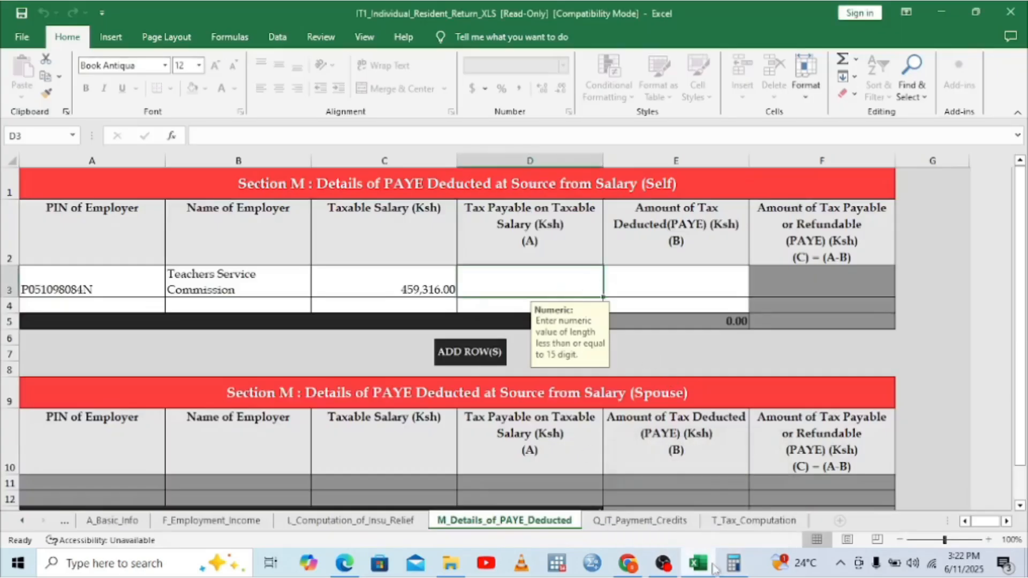
click(732, 571)
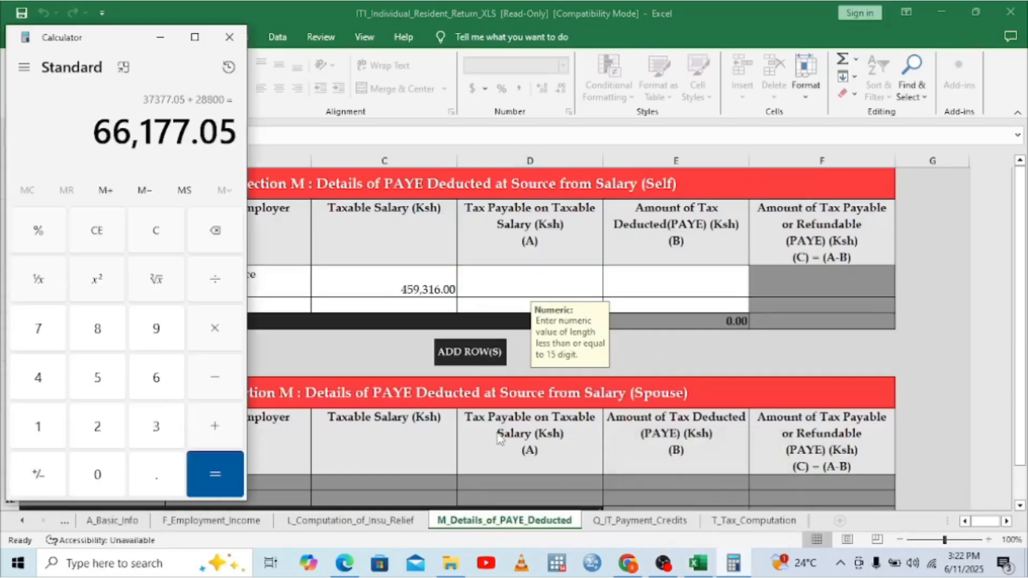
click(552, 276)
text(66)
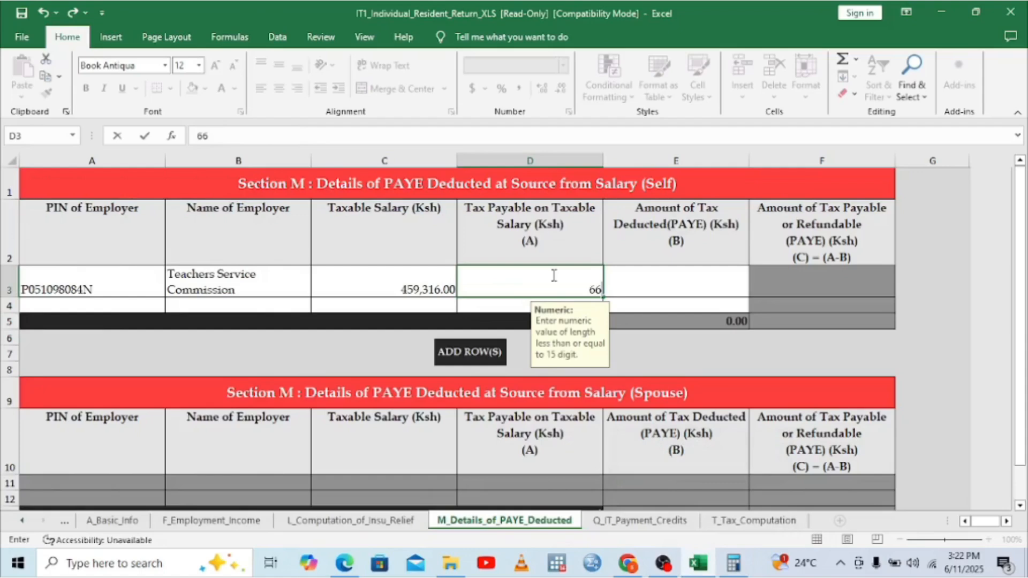
text(117.05)
click(651, 294)
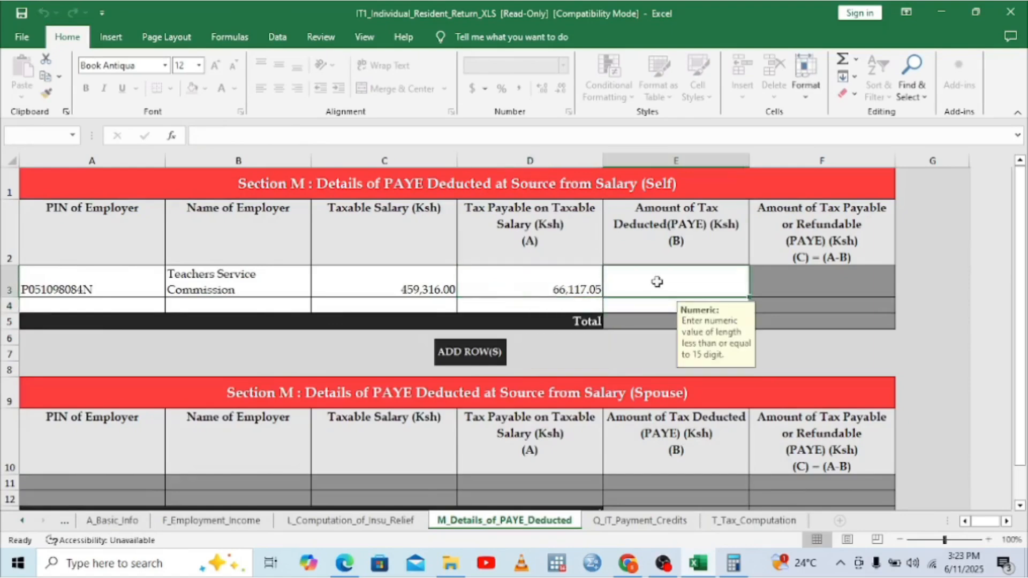
Step: Check the P9 and enter 37,377.05 as the PAYE deducted in E3
click(345, 571)
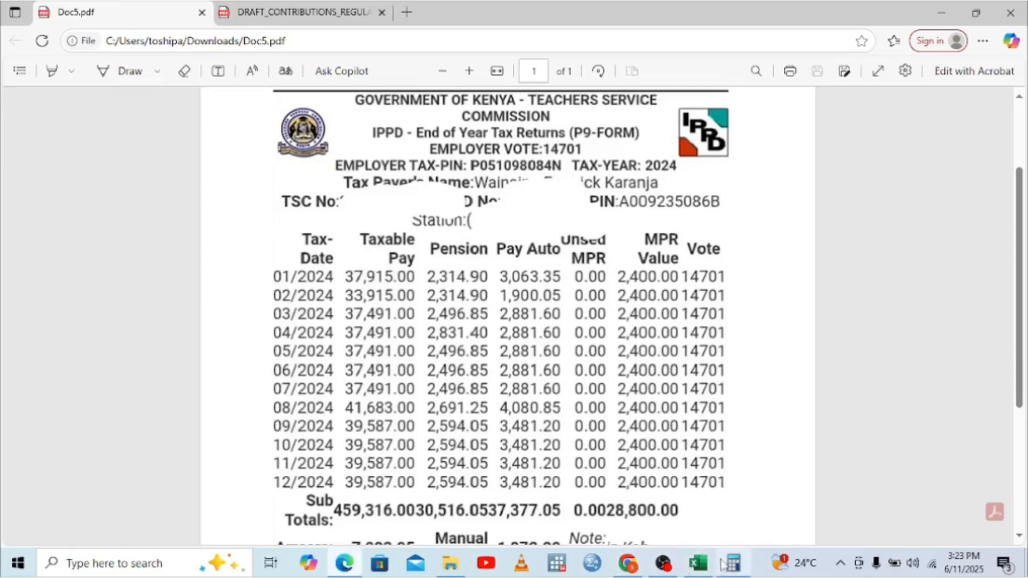
click(705, 567)
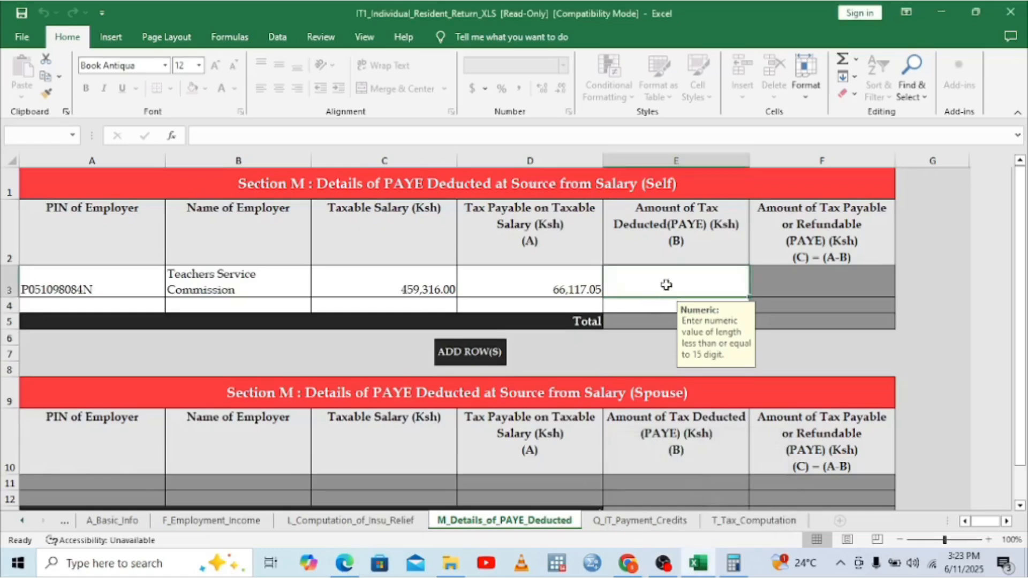
text(37)
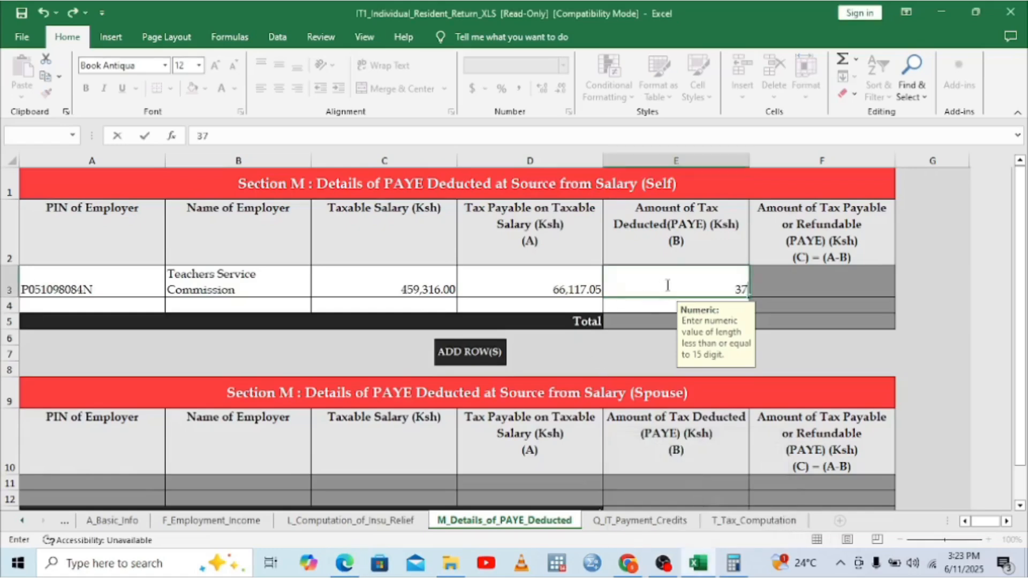
text(377)
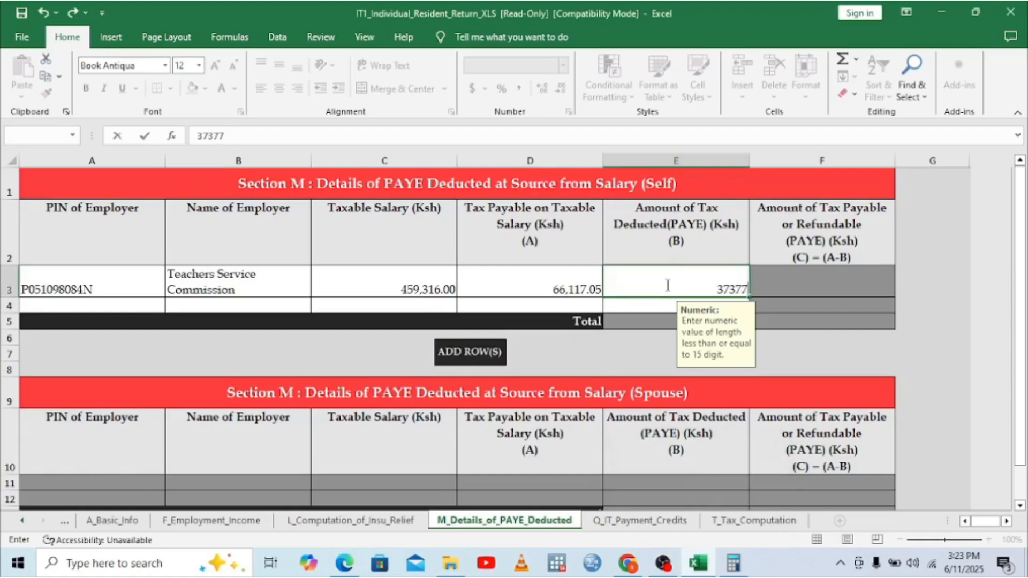
text(.05)
click(831, 286)
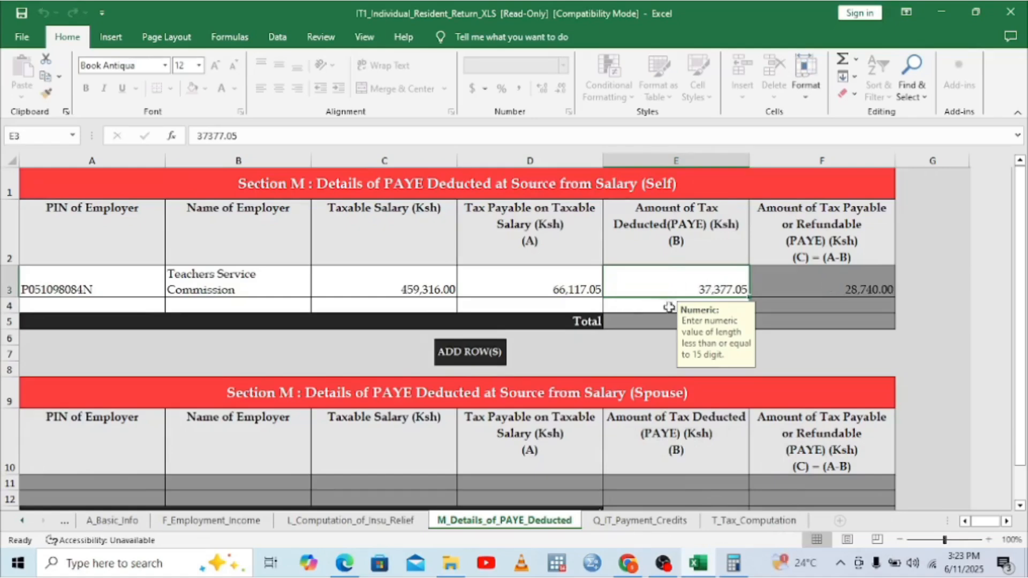
click(593, 289)
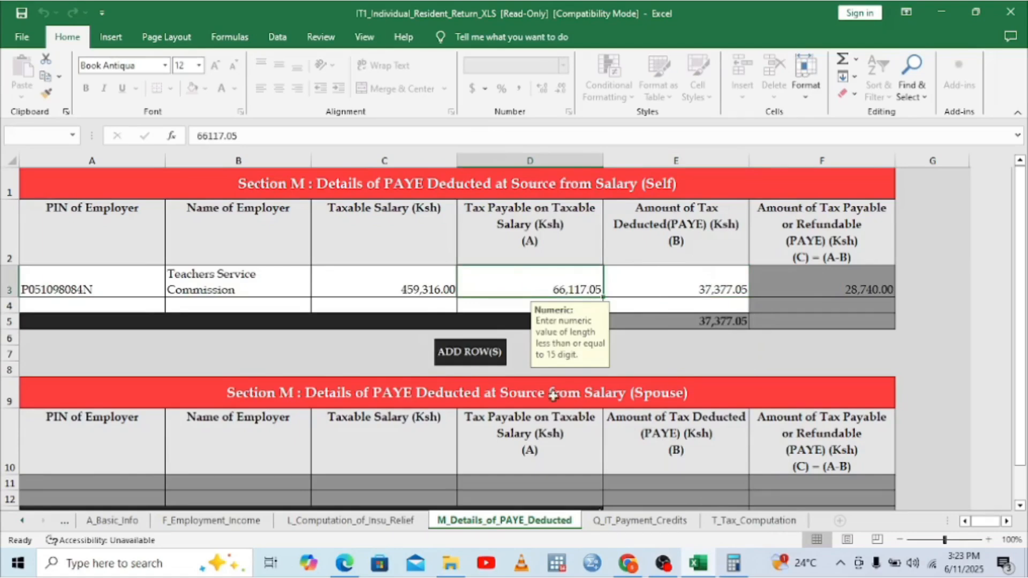
Step: Recheck the Calculator and correct D3's tax payable from 66,117.05 to 66,177.05
click(347, 563)
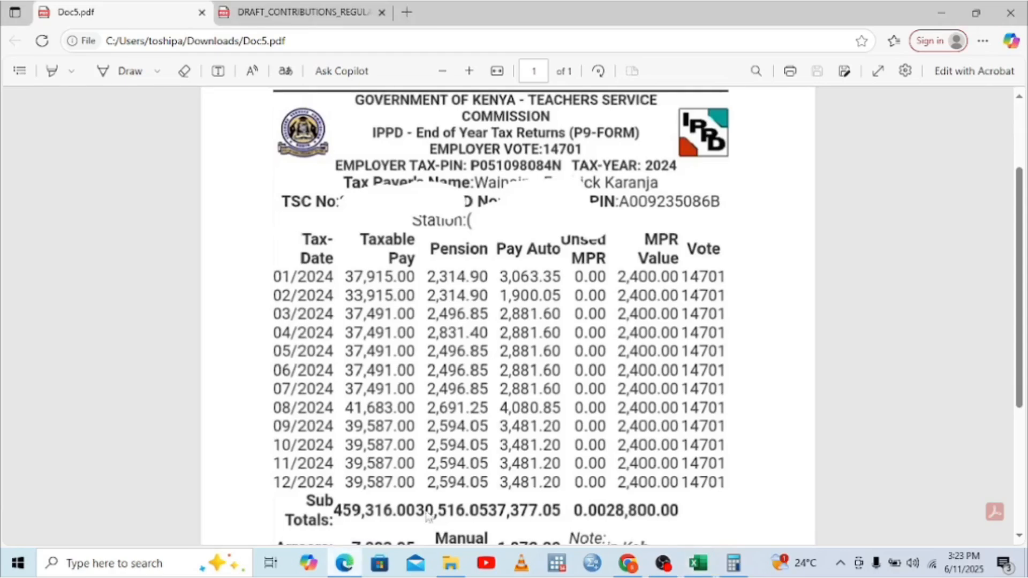
click(728, 567)
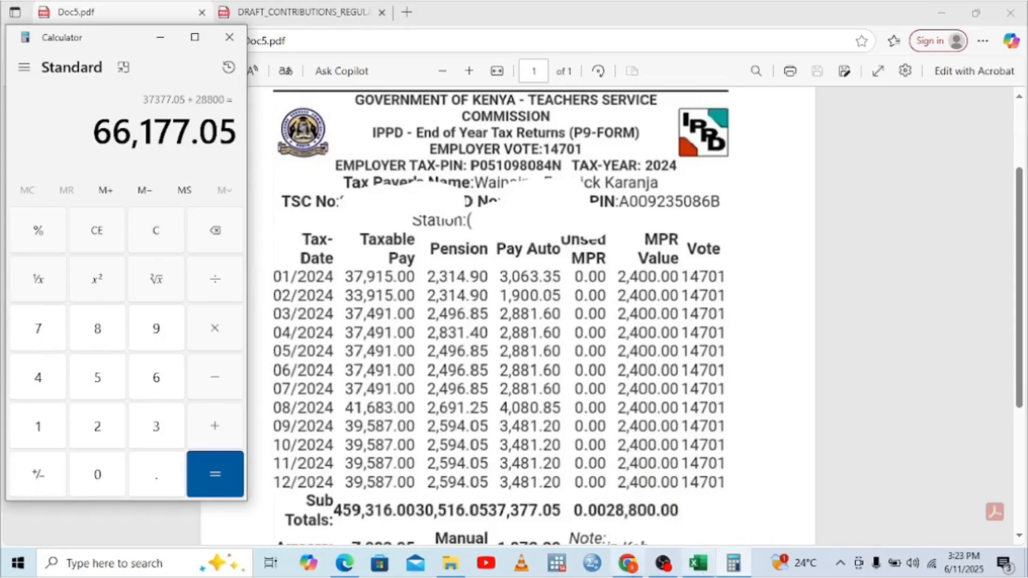
click(697, 563)
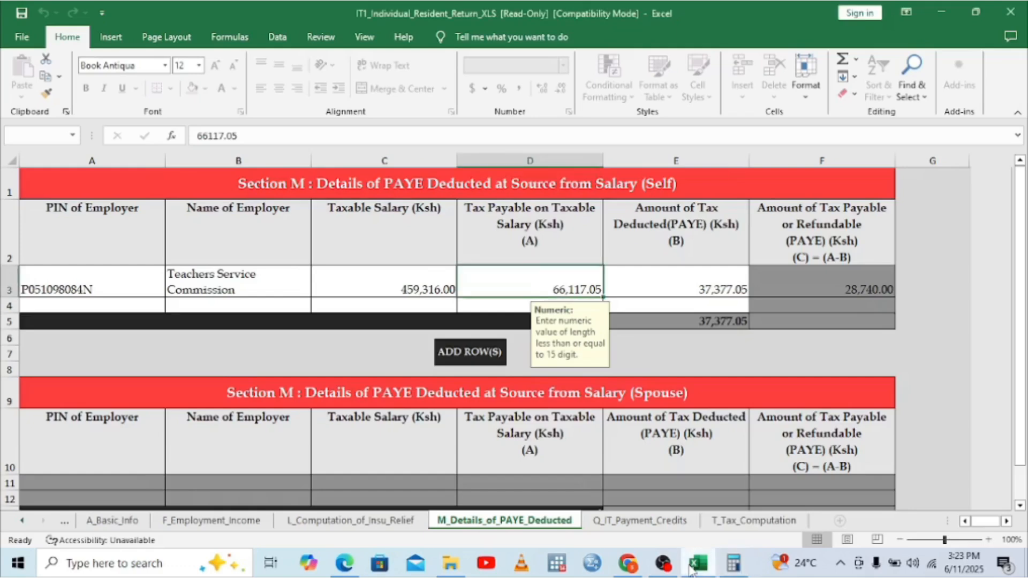
click(583, 290)
text(66)
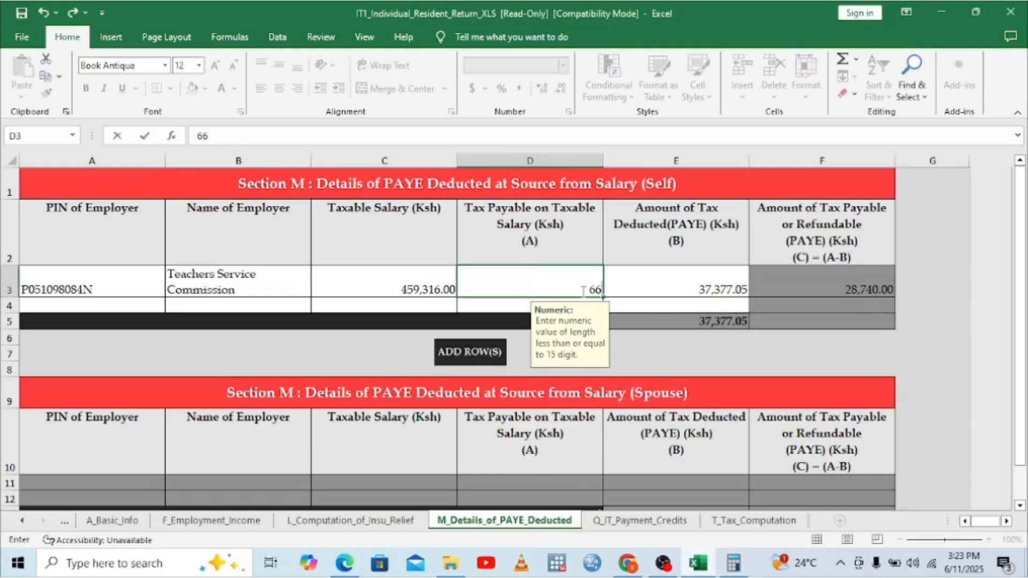
text(177.05)
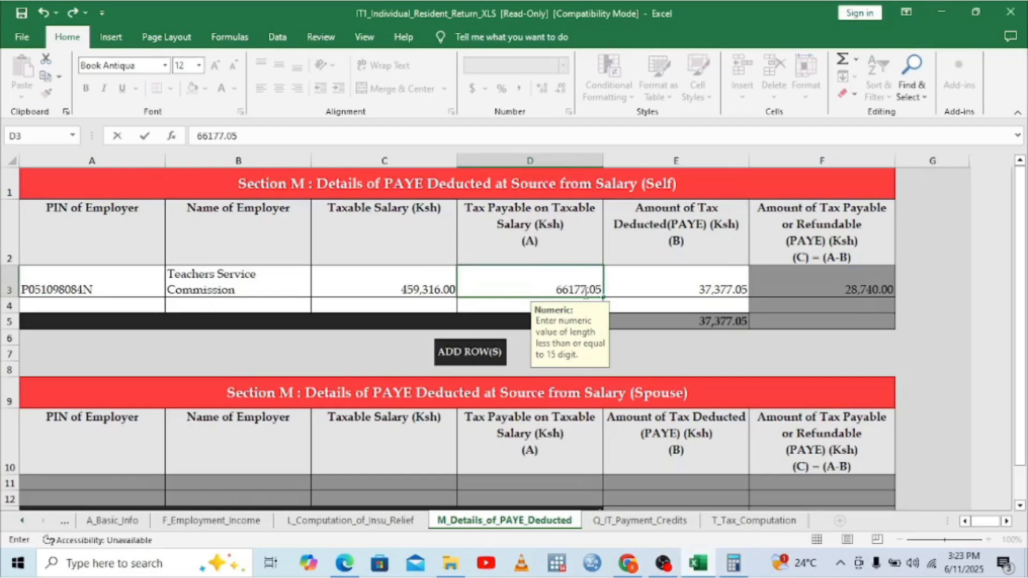
click(633, 295)
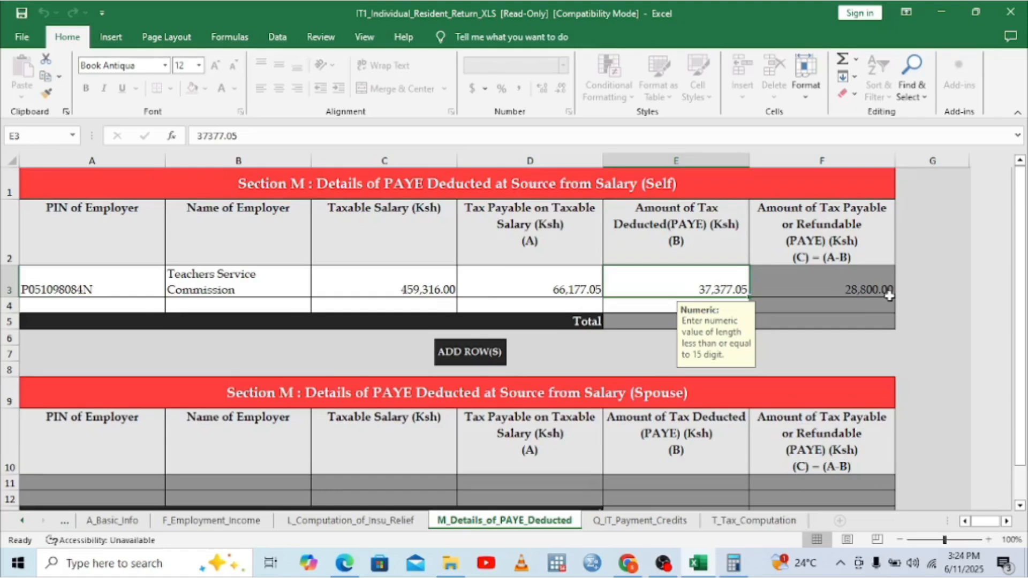
Step: Enter the P9 pension total 30,516.05 in T_Tax_Computation cell C5 as the Defined / Pension Contribution
click(646, 526)
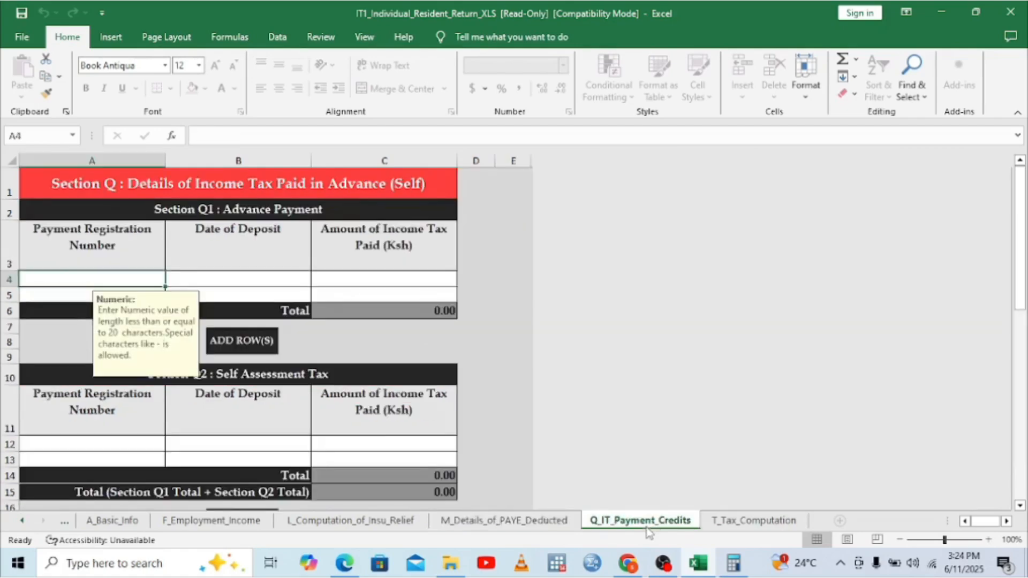
click(718, 527)
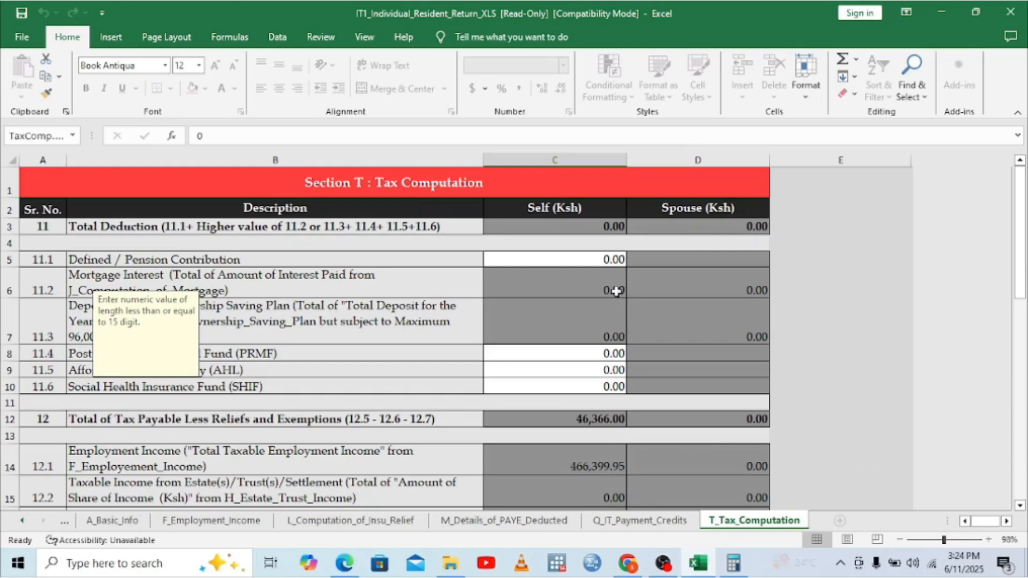
click(611, 259)
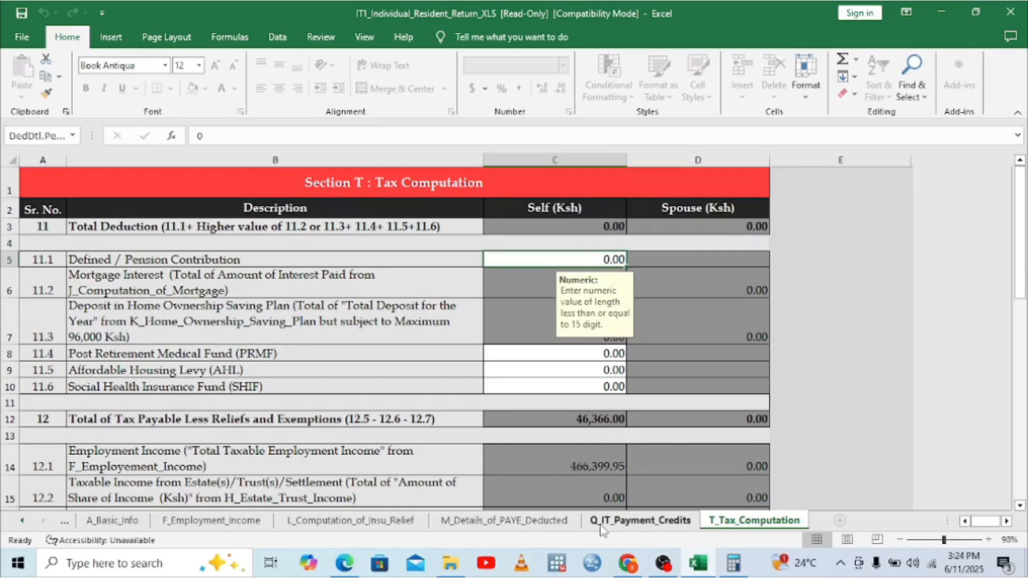
click(345, 562)
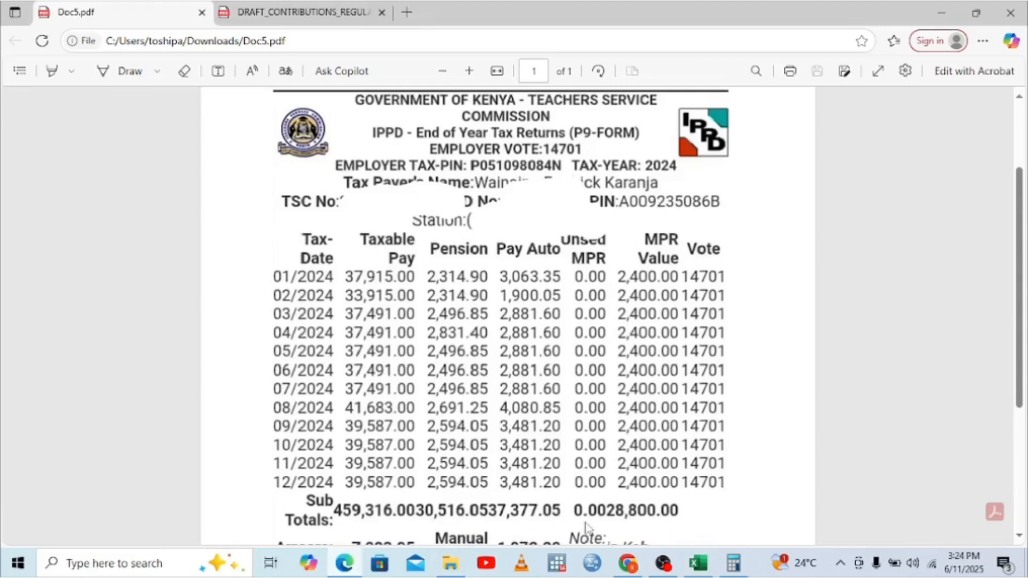
click(707, 566)
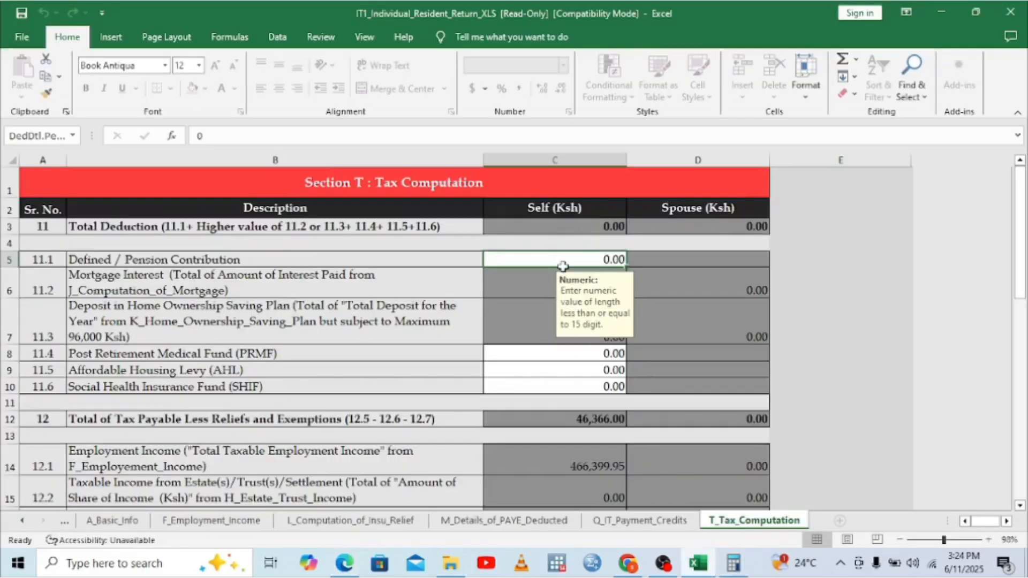
text(3051)
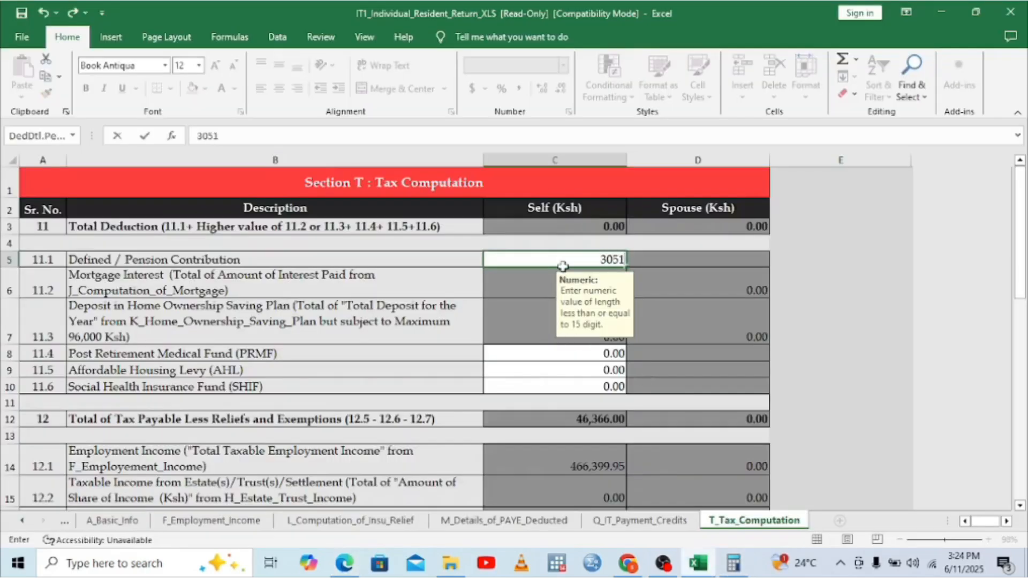
text(6.05)
click(528, 293)
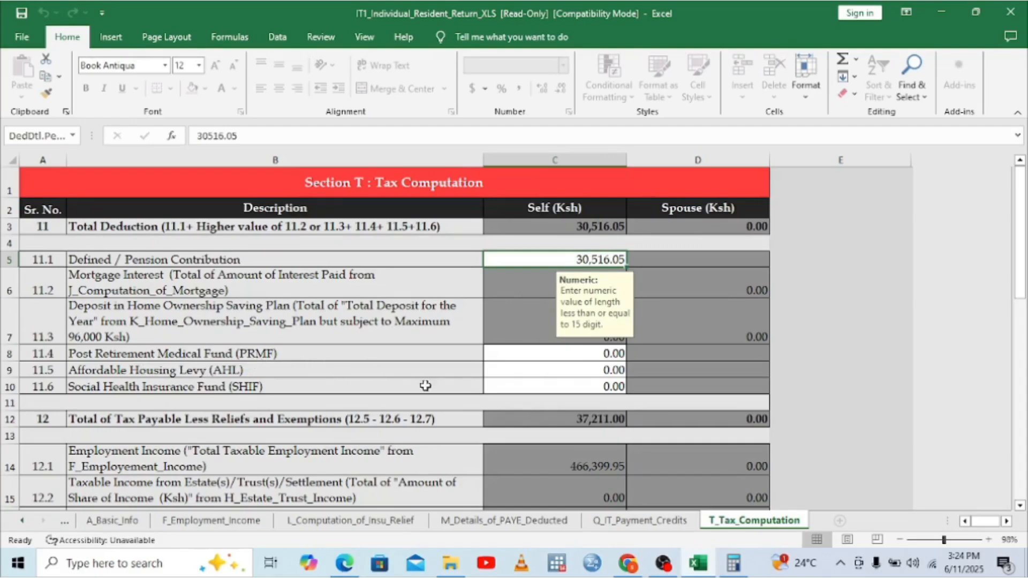
click(608, 370)
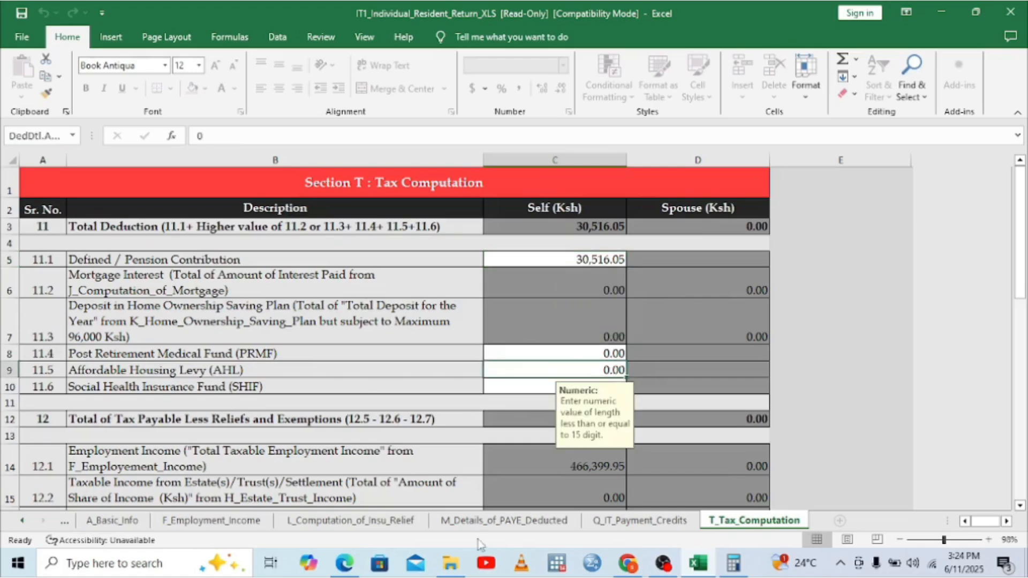
Step: Bring Calculator up over the P9 form and clear its 66,177.05 result to 0
click(342, 571)
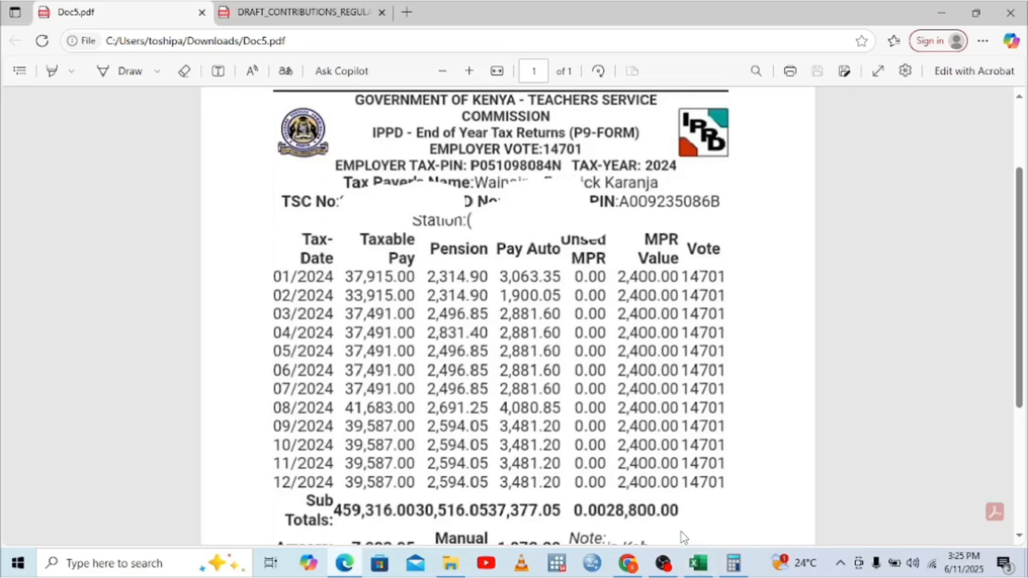
click(733, 563)
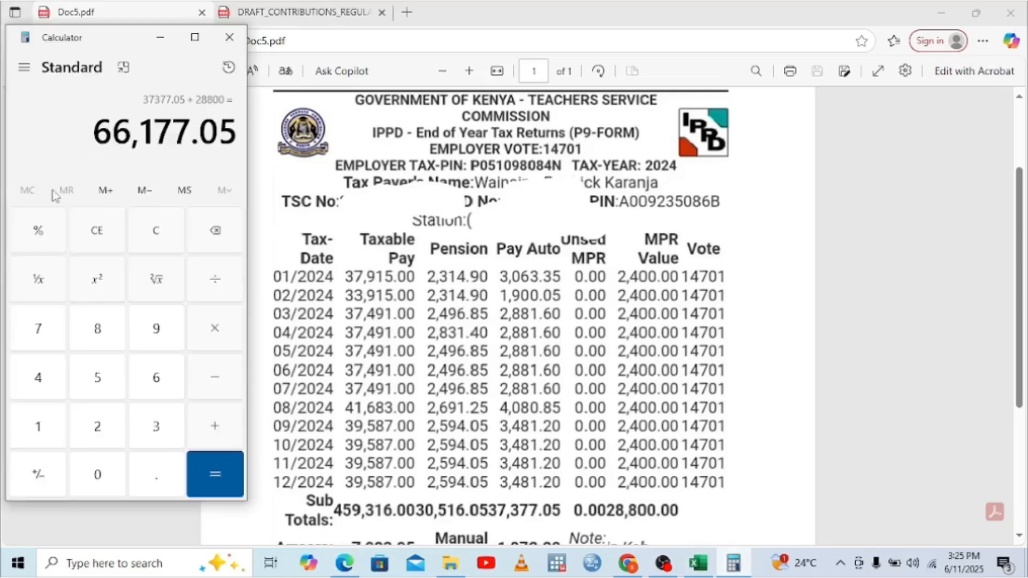
click(91, 230)
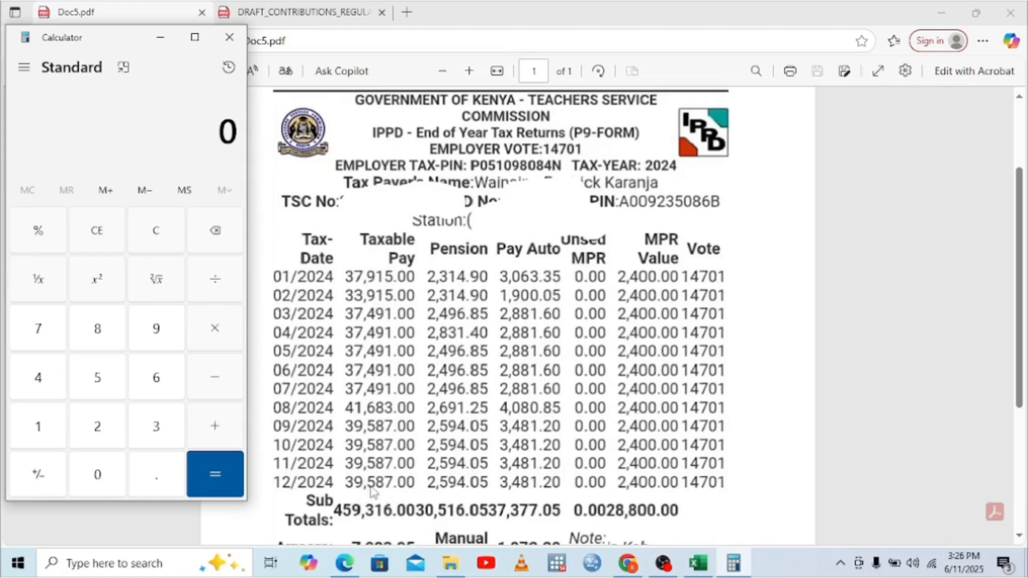
Step: Compute 39,587 × 0.015 = 593.805 in Calculator, then return to the IT1 workbook
click(157, 426)
click(154, 329)
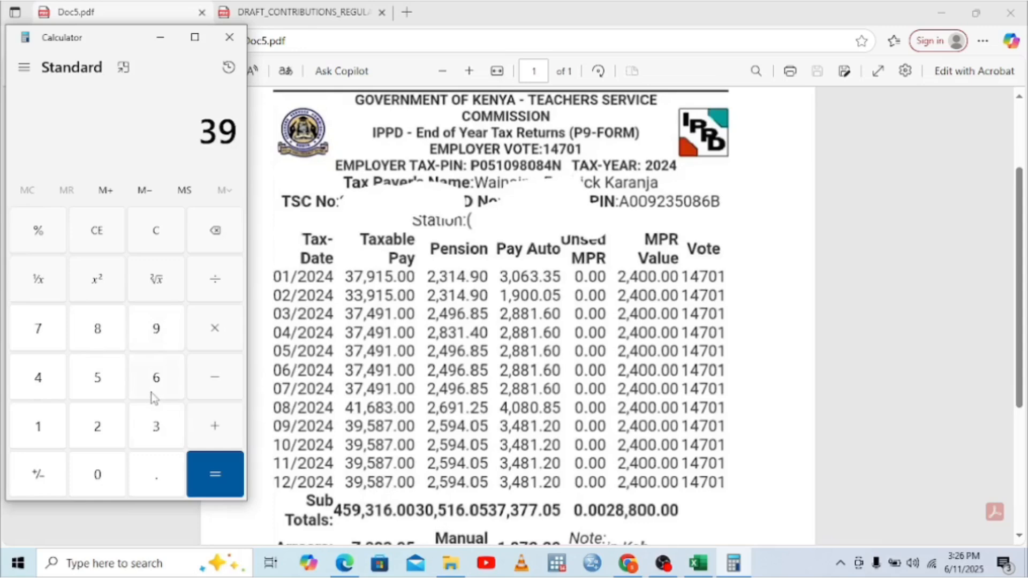
click(111, 390)
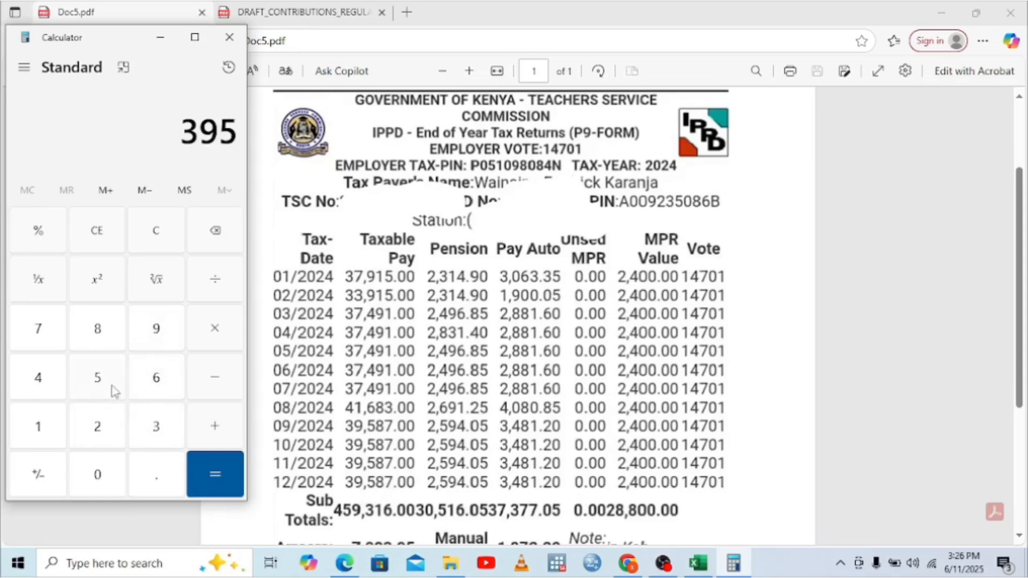
click(99, 328)
click(42, 331)
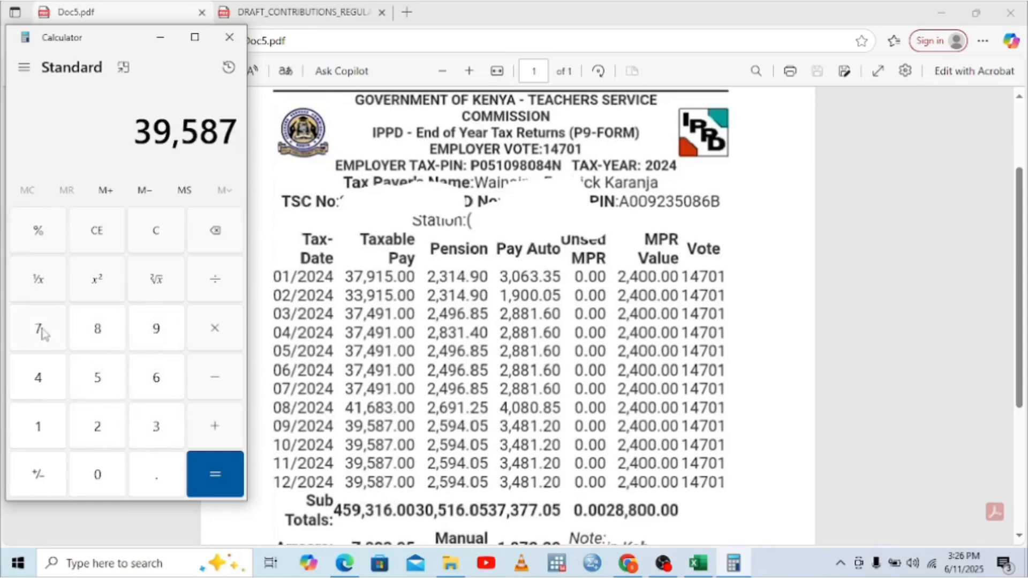
click(214, 342)
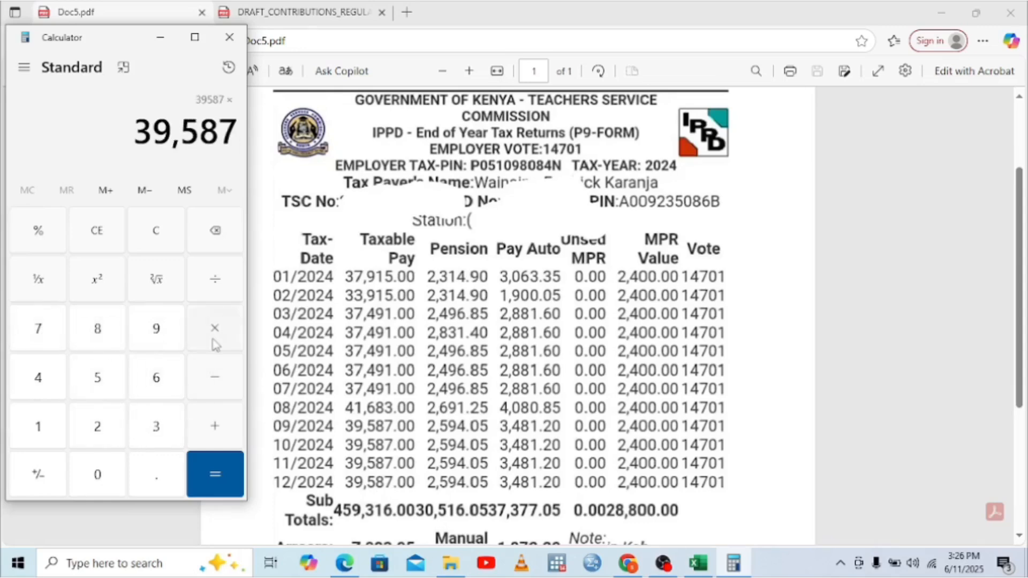
click(97, 478)
click(147, 482)
click(100, 475)
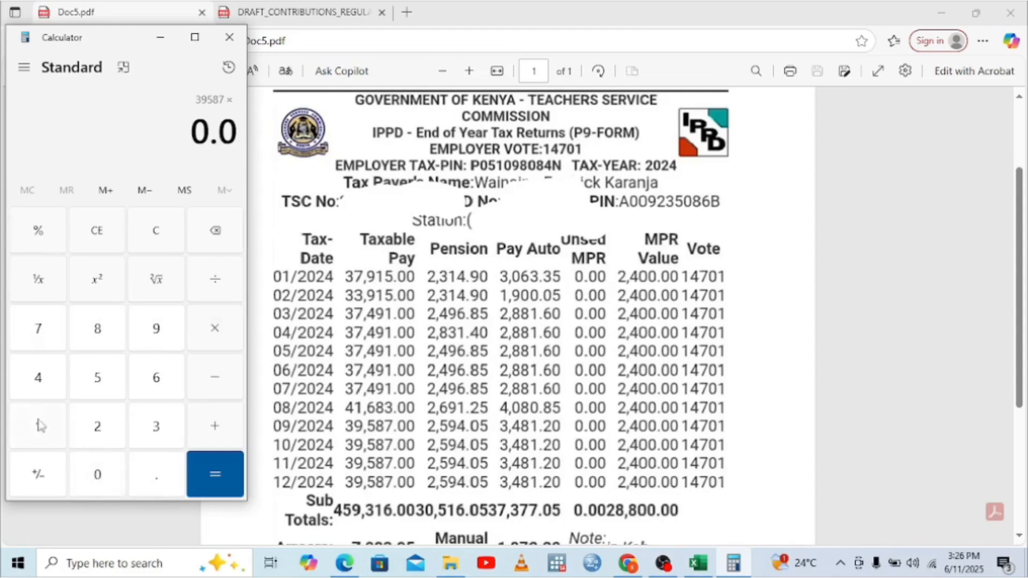
click(40, 425)
click(98, 380)
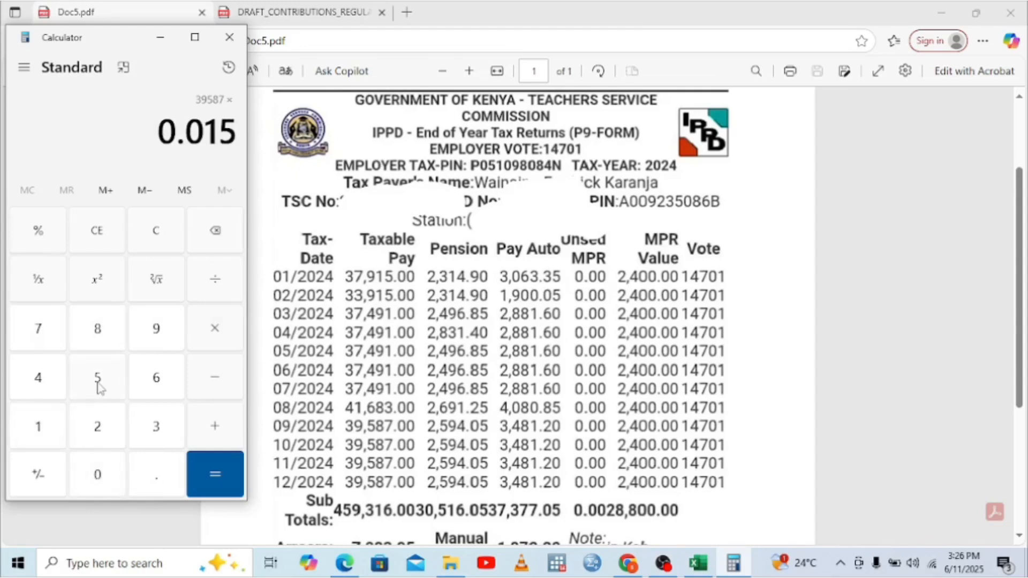
click(211, 471)
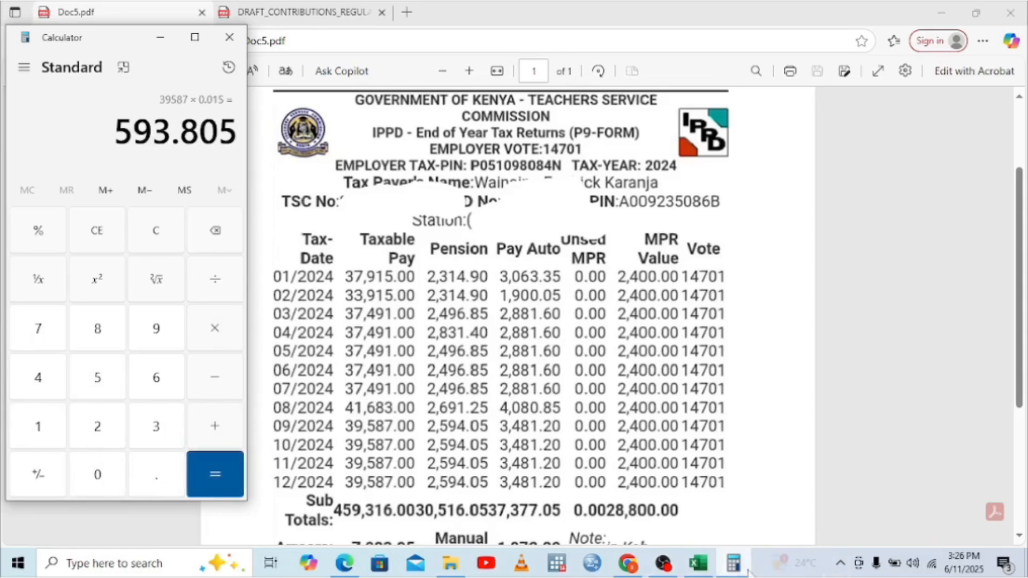
click(695, 572)
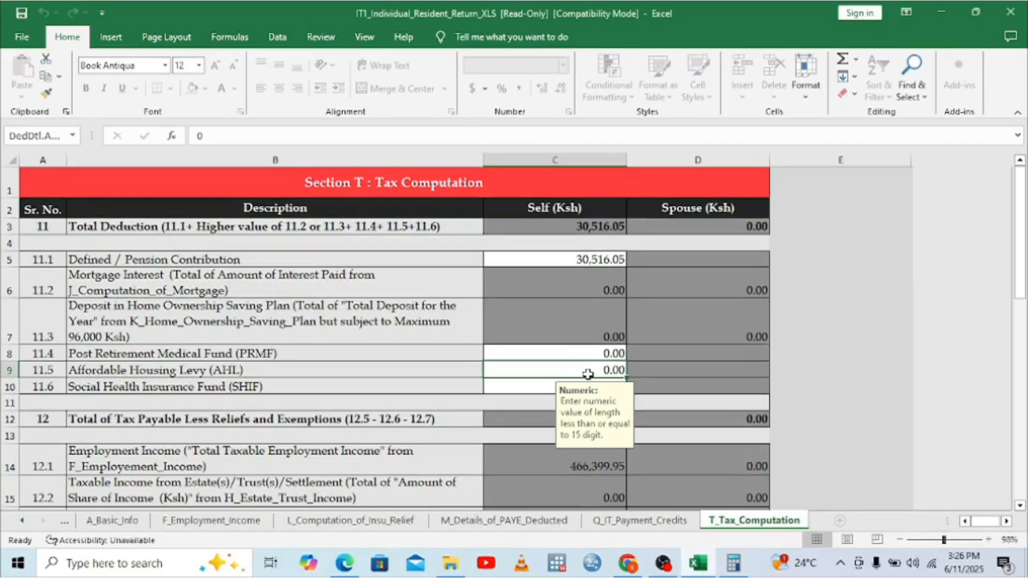
Step: Enter 593.81 as the Affordable Housing Levy in cell C9
text(5)
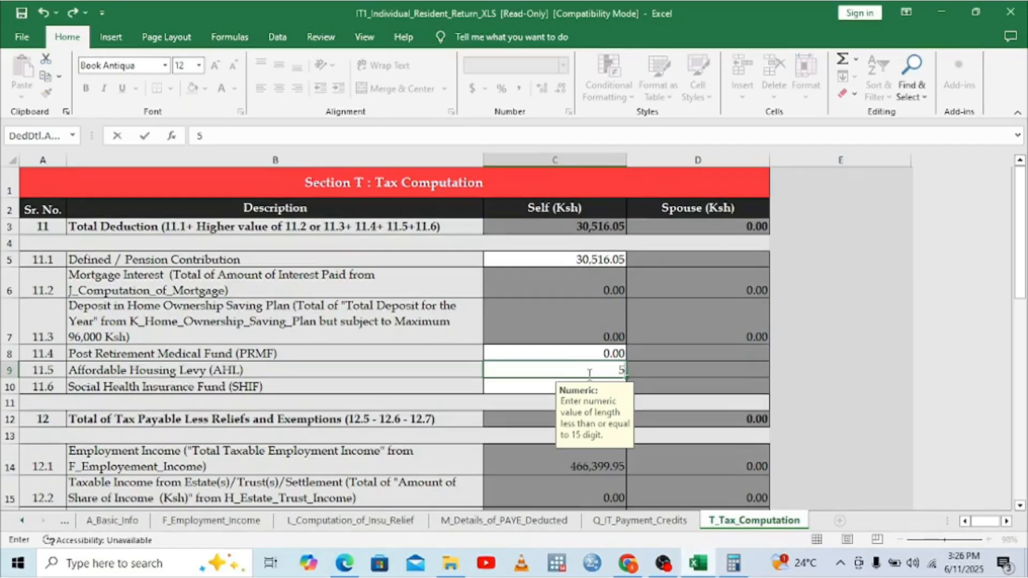
text(93.81)
key(Return)
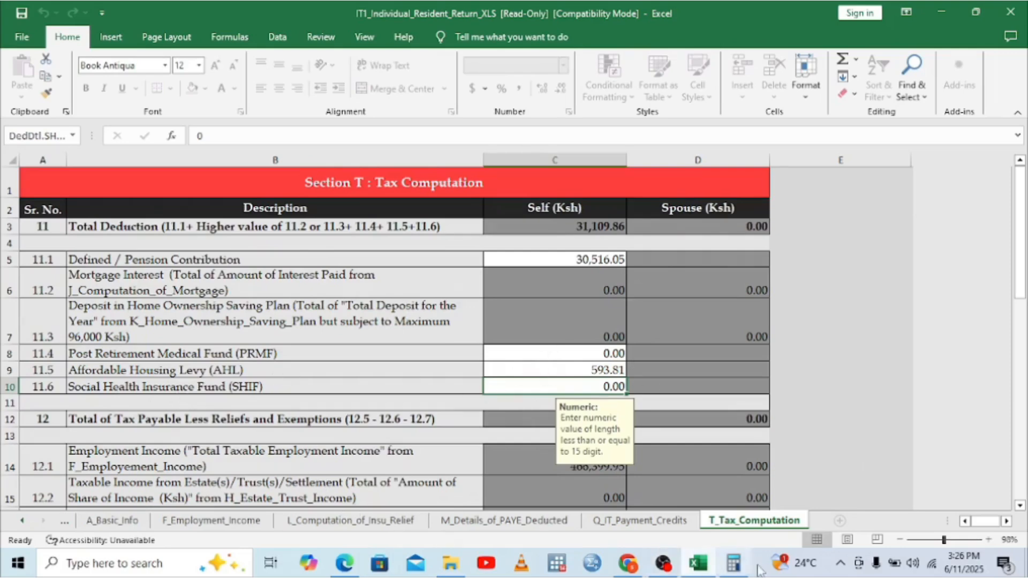
Step: Bring Calculator back over the P9 PDF and clear its display
mouse_move(740, 570)
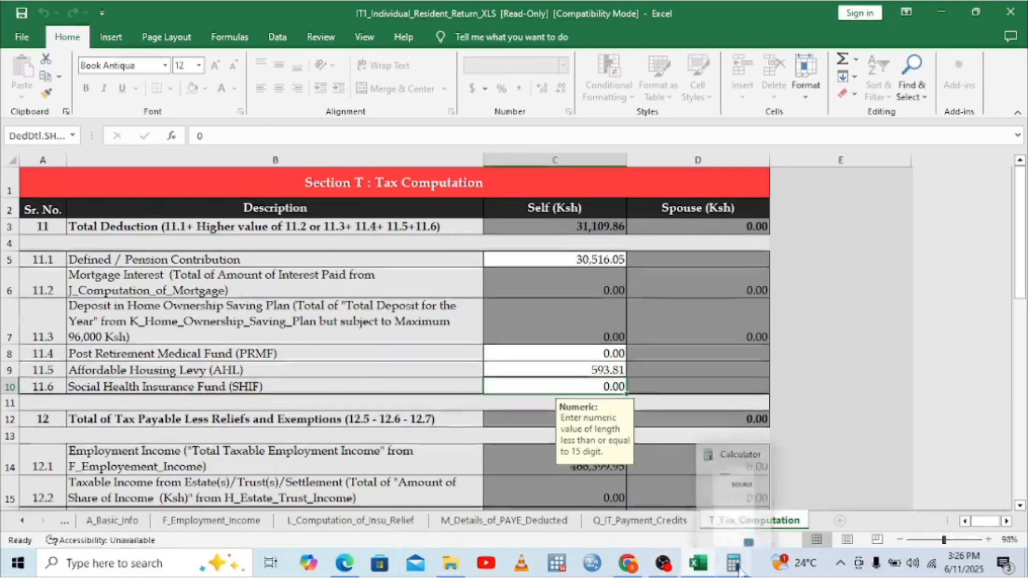
click(337, 564)
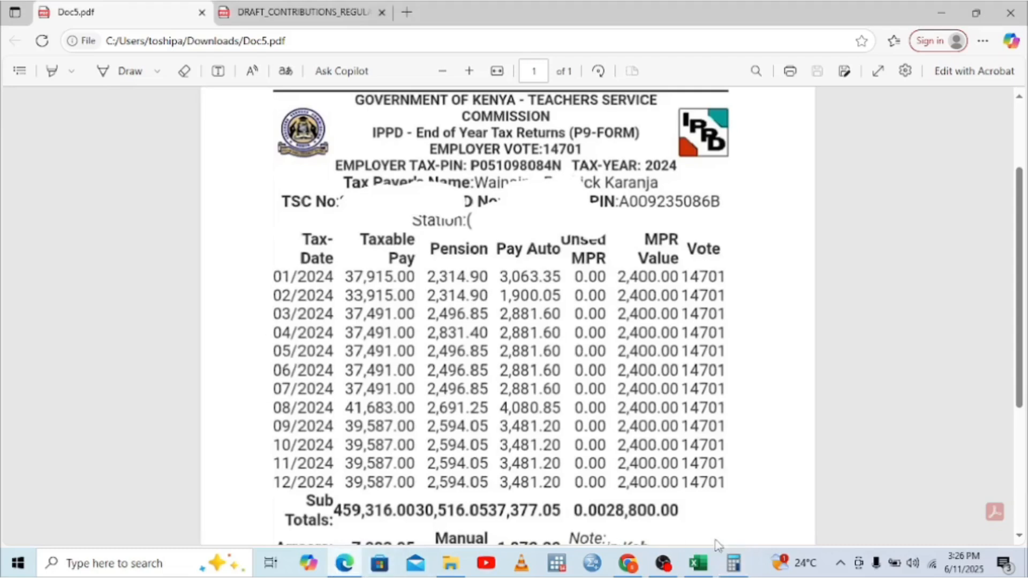
click(734, 563)
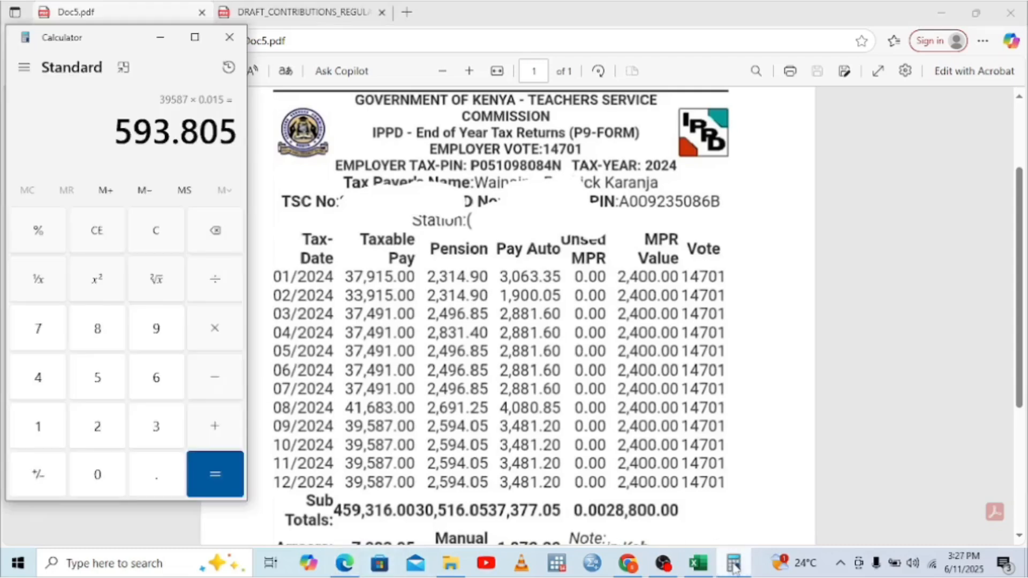
click(215, 236)
click(98, 231)
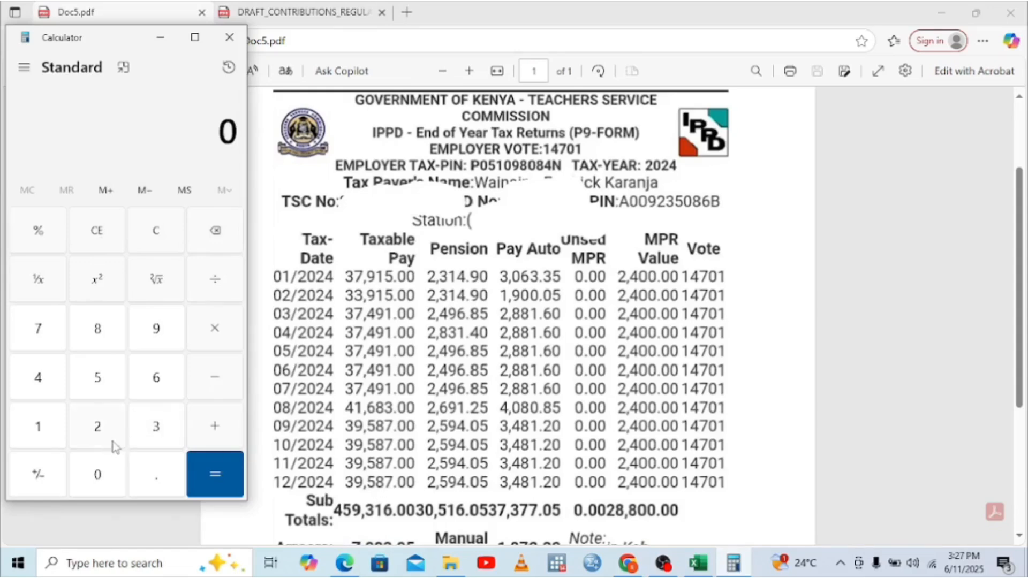
Step: Calculate 39,587 × 0.0275 = 1,088.6425 for the SHIF deduction
click(151, 428)
click(168, 336)
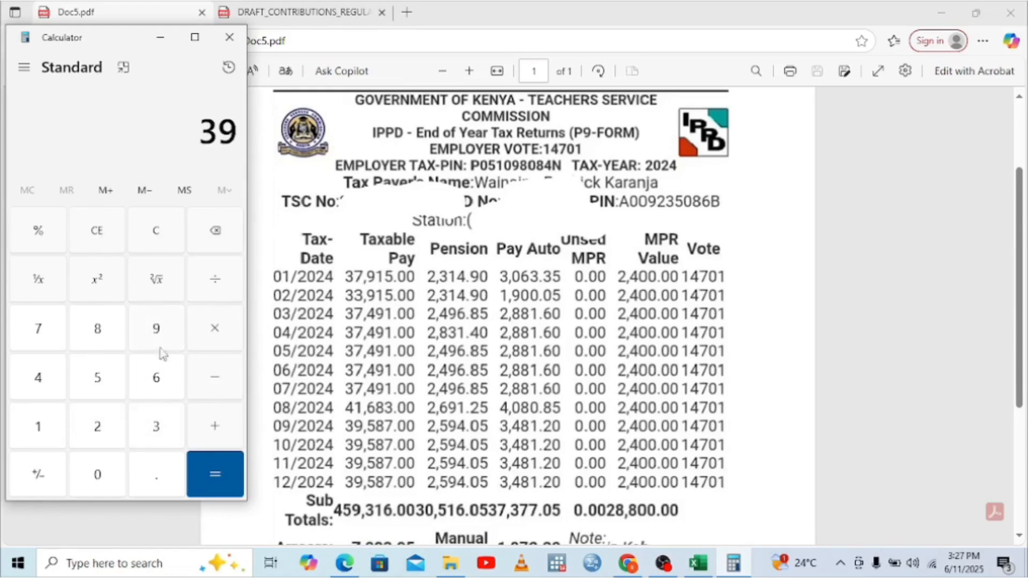
click(105, 379)
click(99, 343)
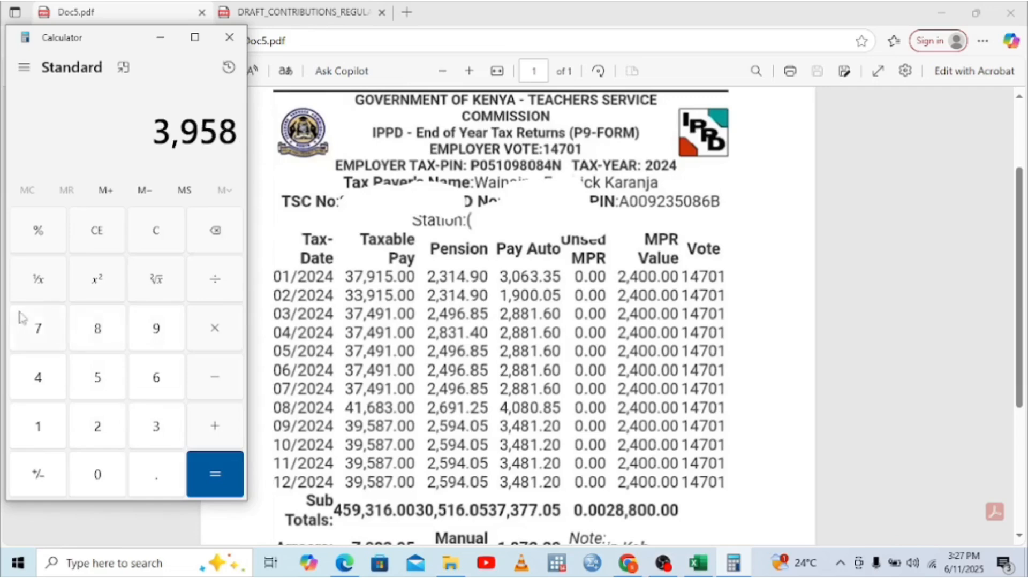
click(40, 331)
click(214, 338)
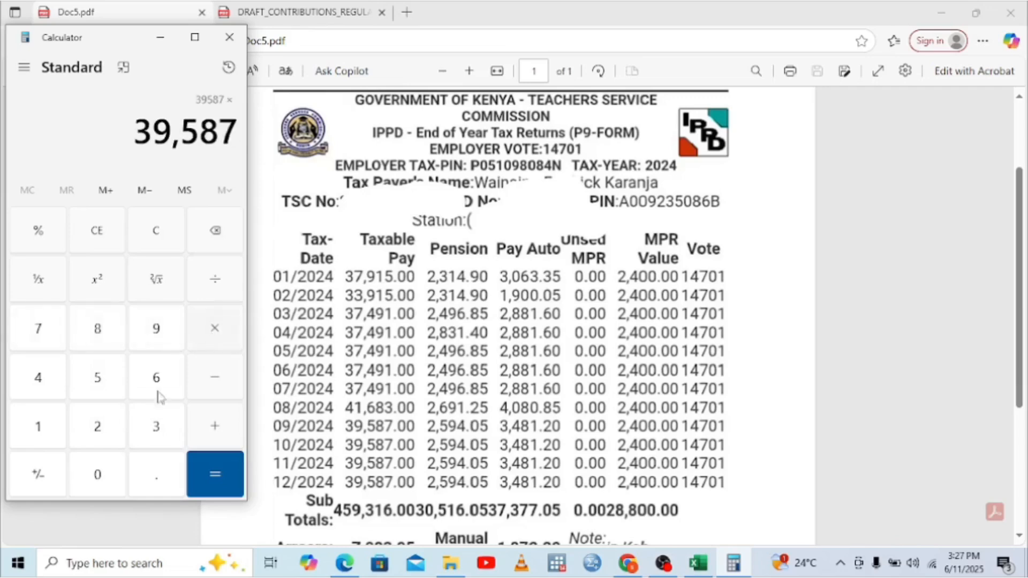
click(99, 476)
click(142, 476)
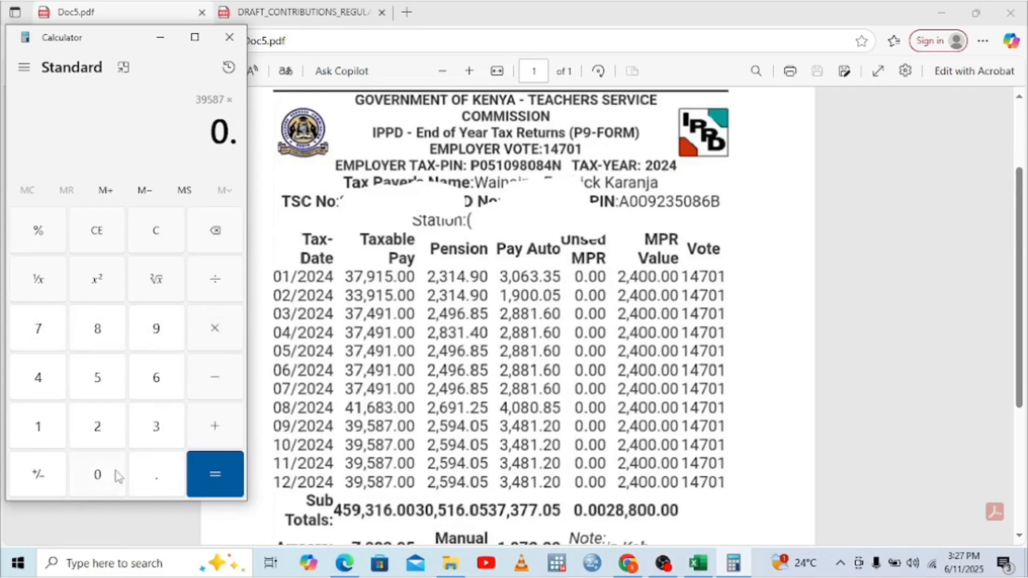
click(119, 473)
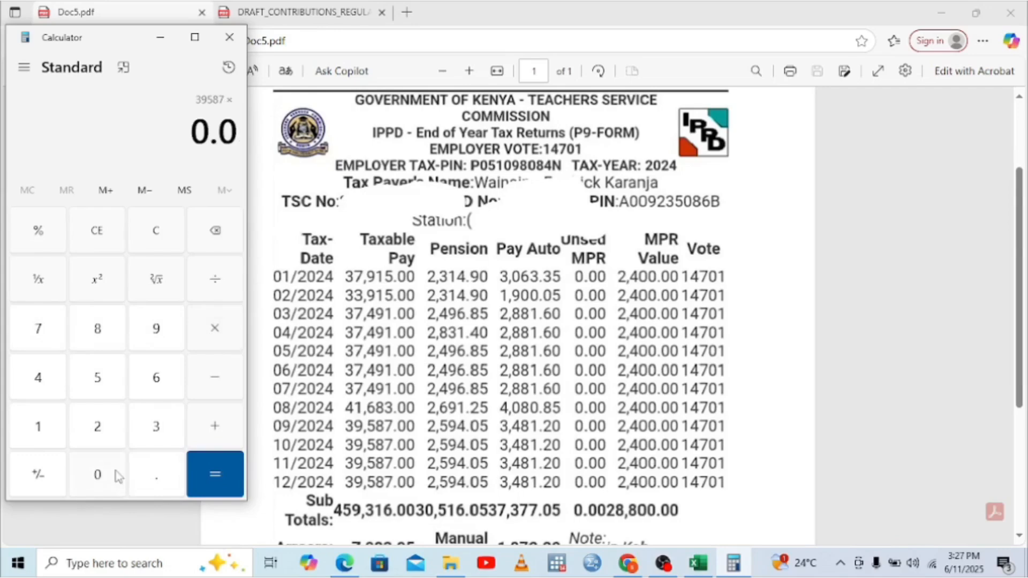
click(106, 430)
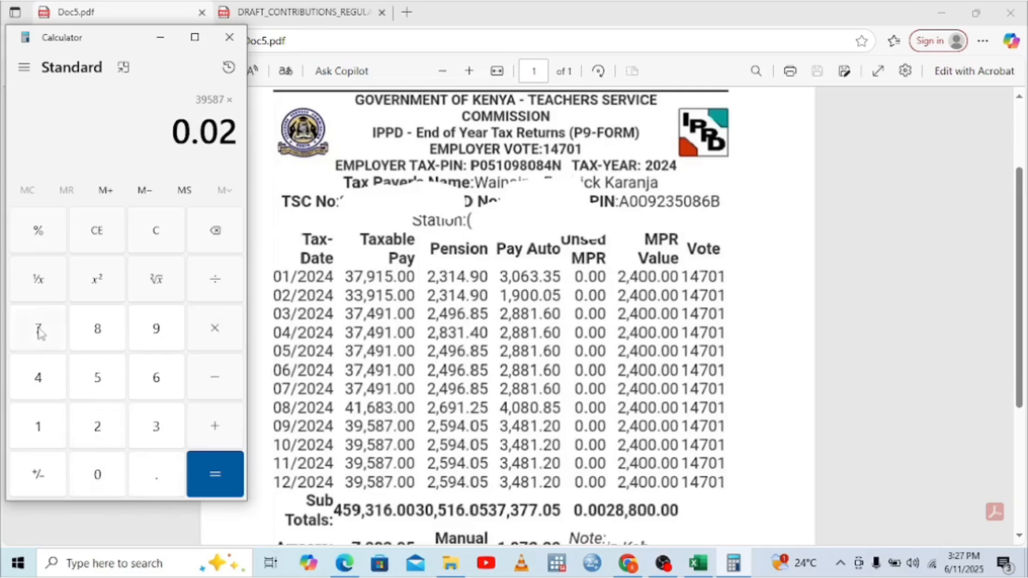
click(41, 331)
click(97, 375)
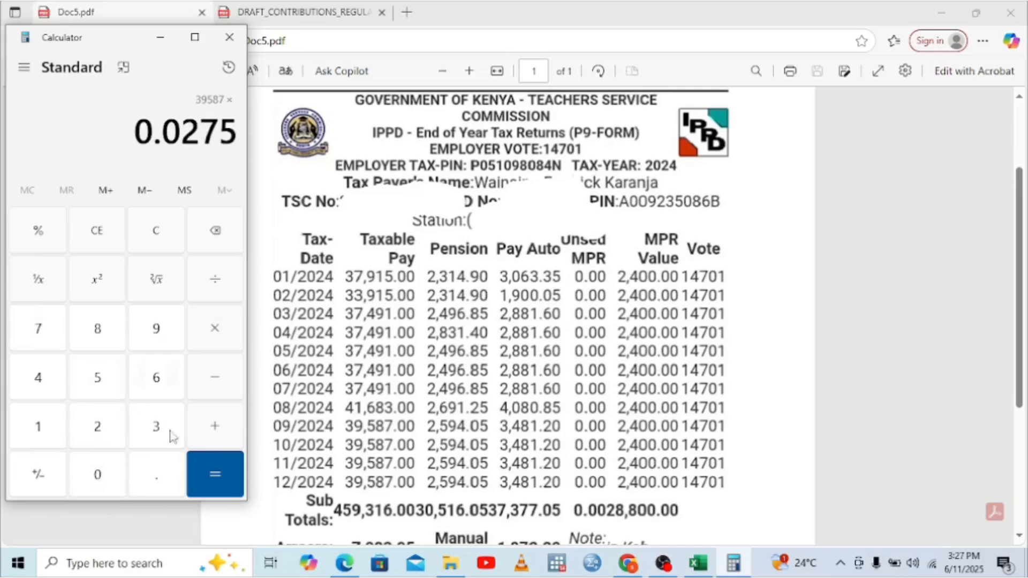
click(213, 488)
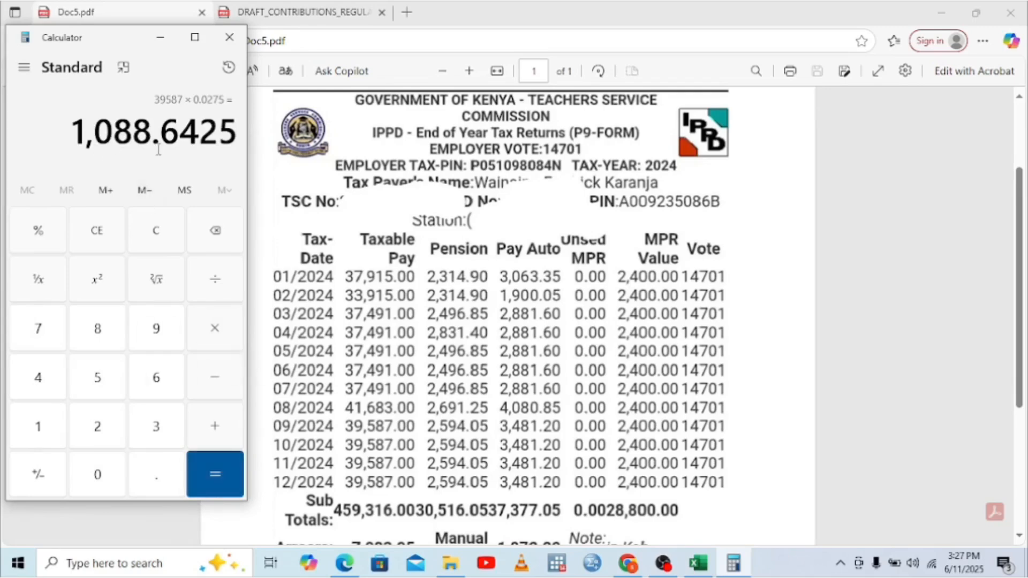
Step: Enter 1,088.64 as the SHIF deduction in C10 and scroll down to the -670.05 tax due
click(699, 563)
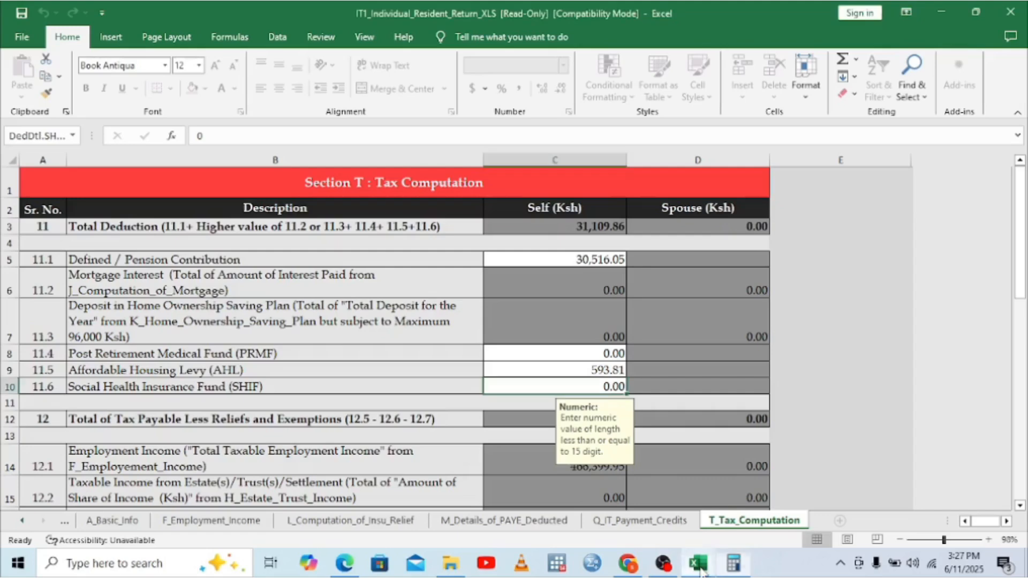
text(1088)
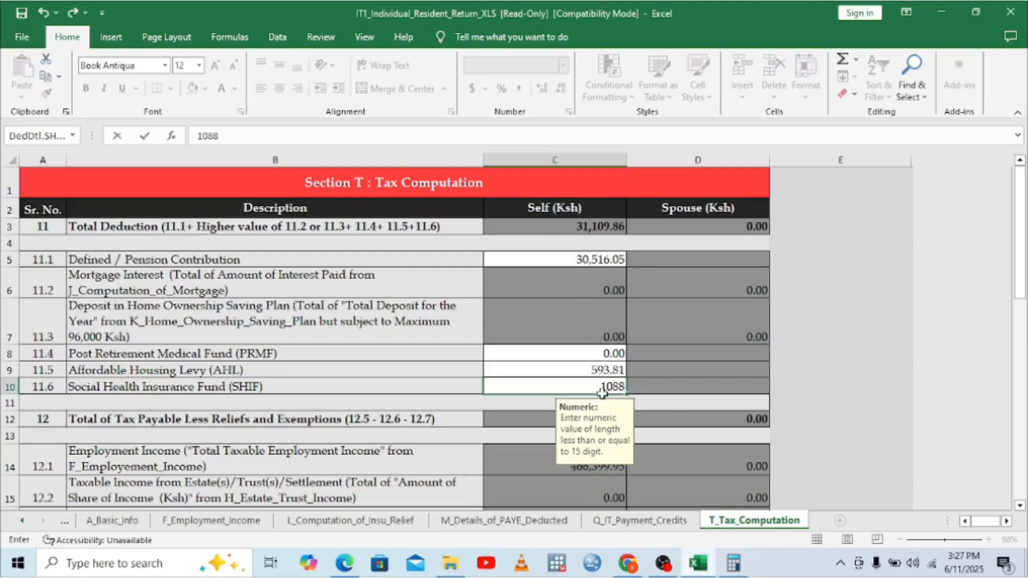
text(.64)
click(679, 378)
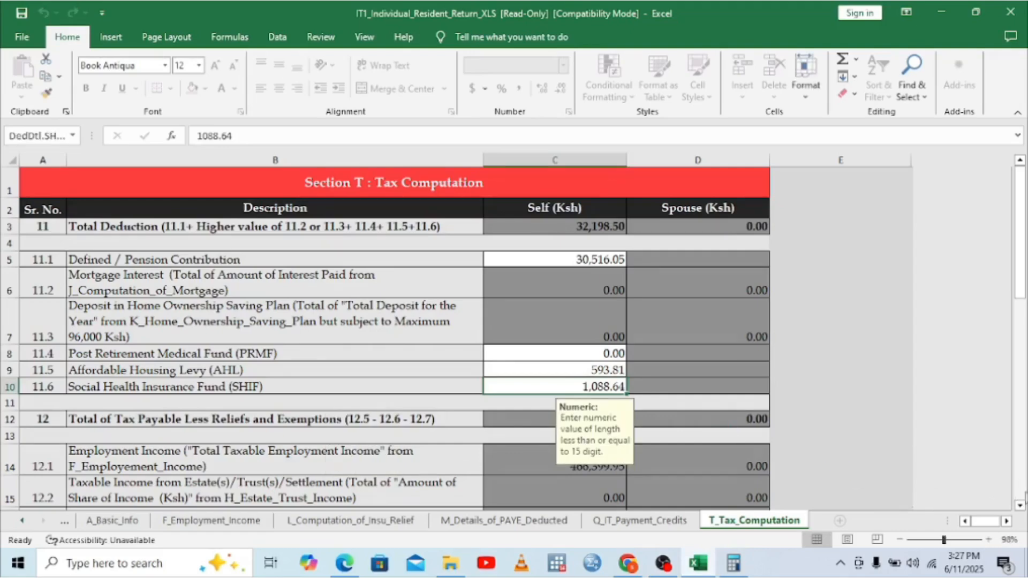
click(1019, 499)
click(1020, 500)
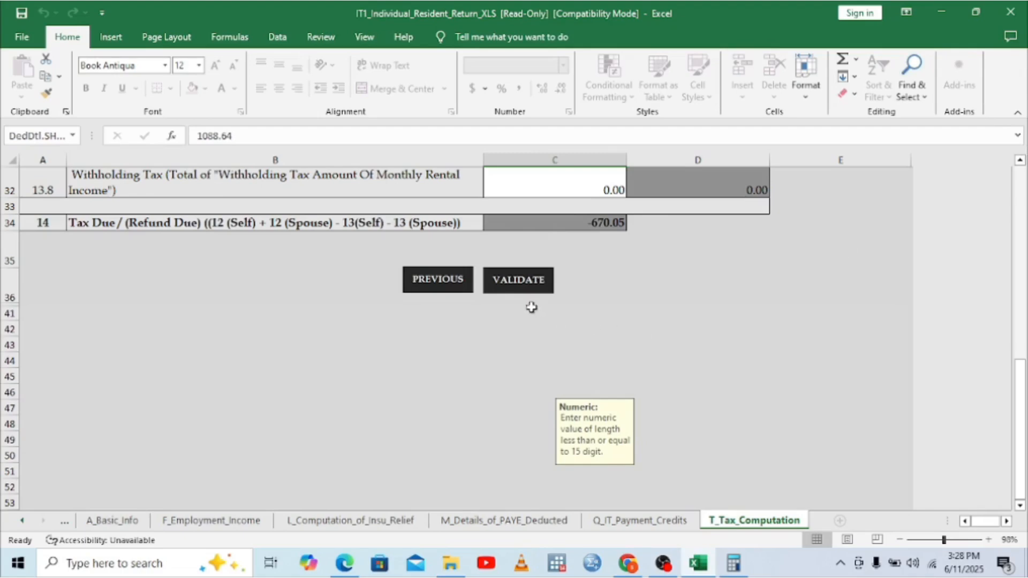
Step: Validate the return, generate the ITR upload zip in Documents, and dismiss the location message
click(518, 285)
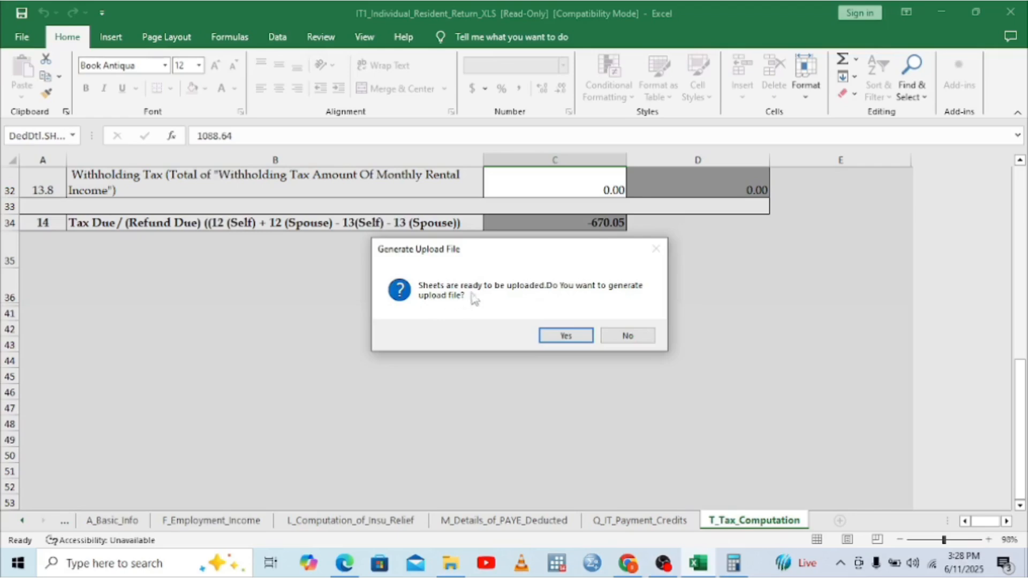
click(554, 337)
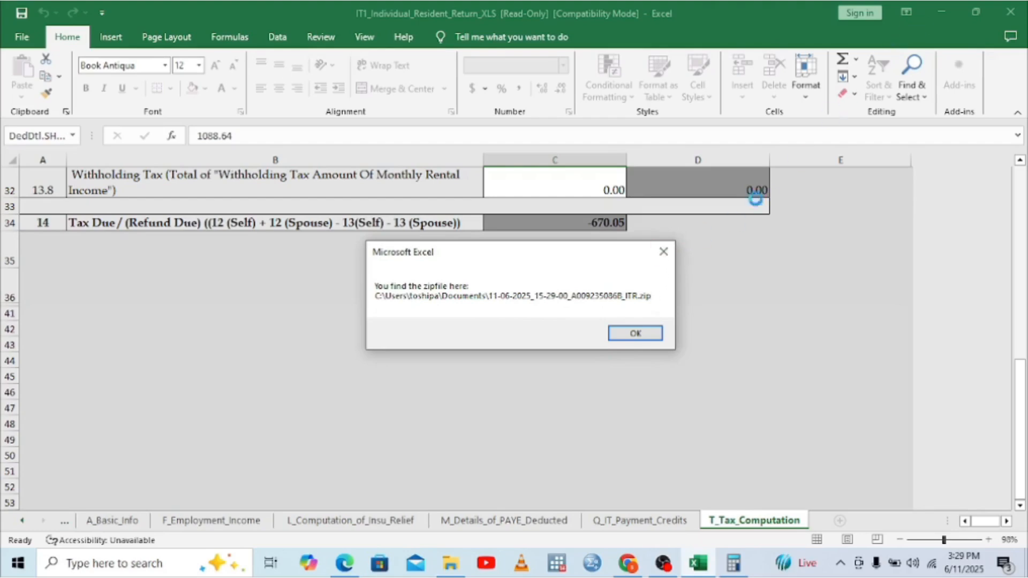
click(642, 332)
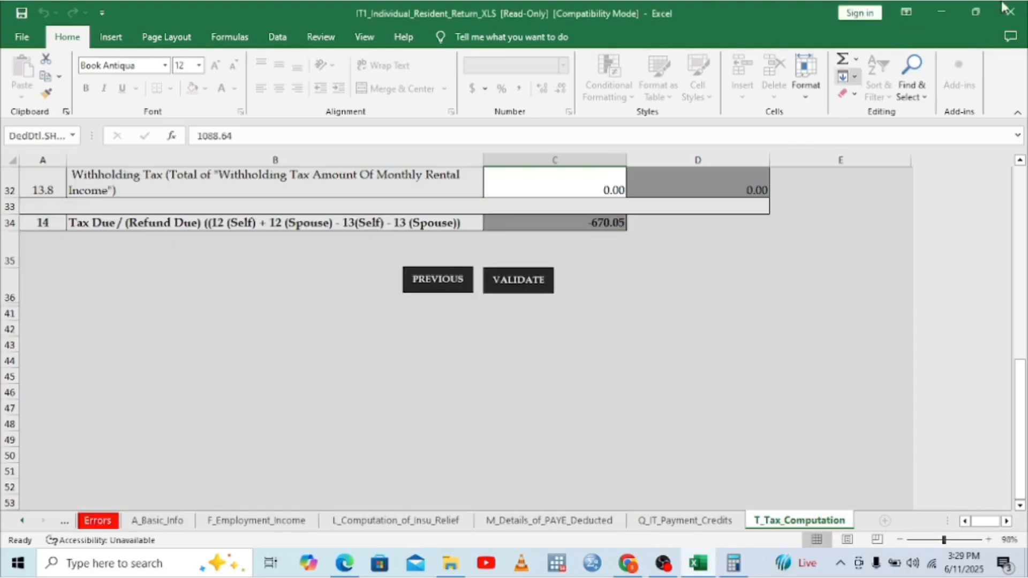
Step: Minimize Excel, the PDF viewer and Downloads folder, and close Calculator
click(944, 12)
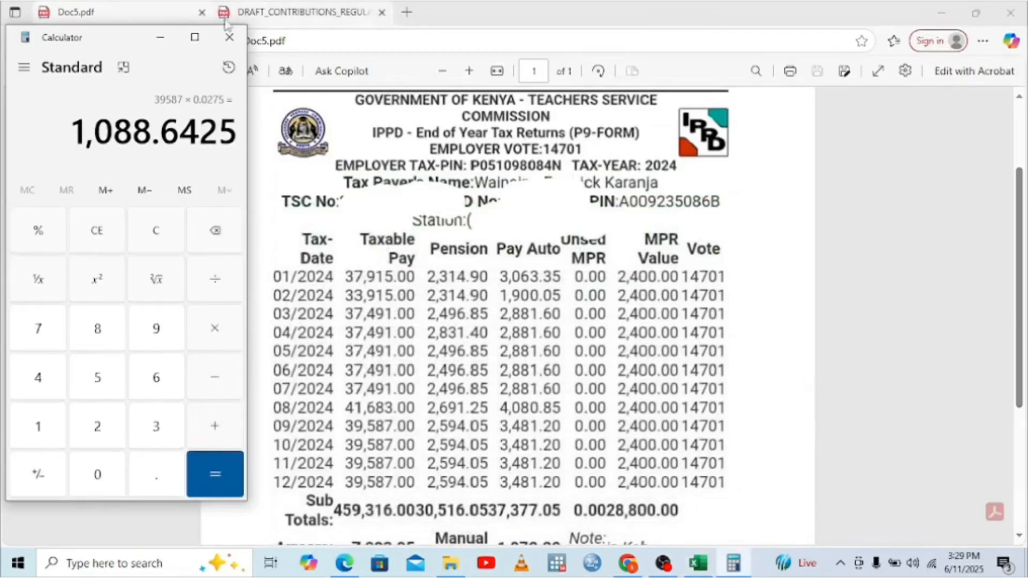
click(235, 42)
click(940, 12)
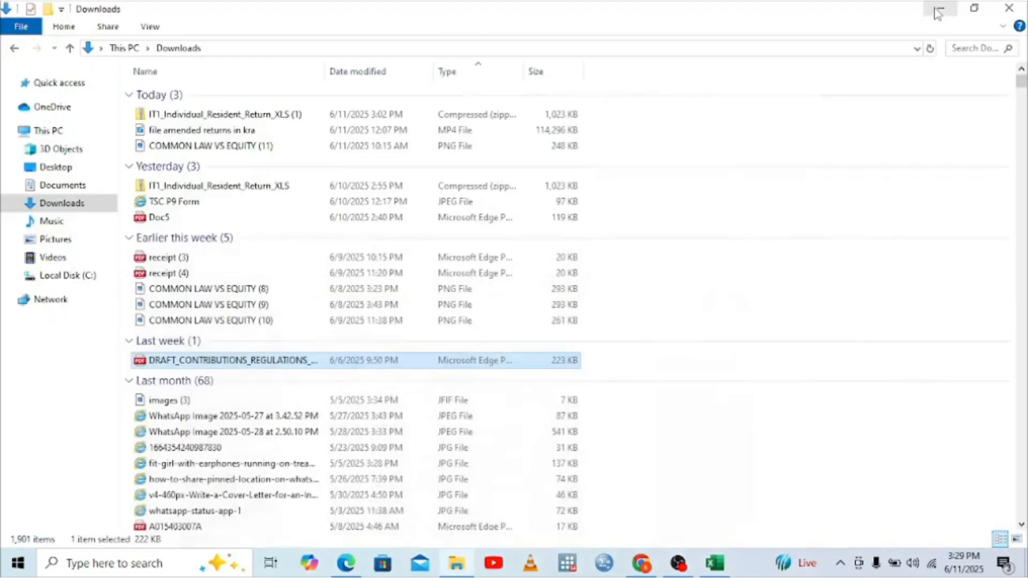
click(944, 10)
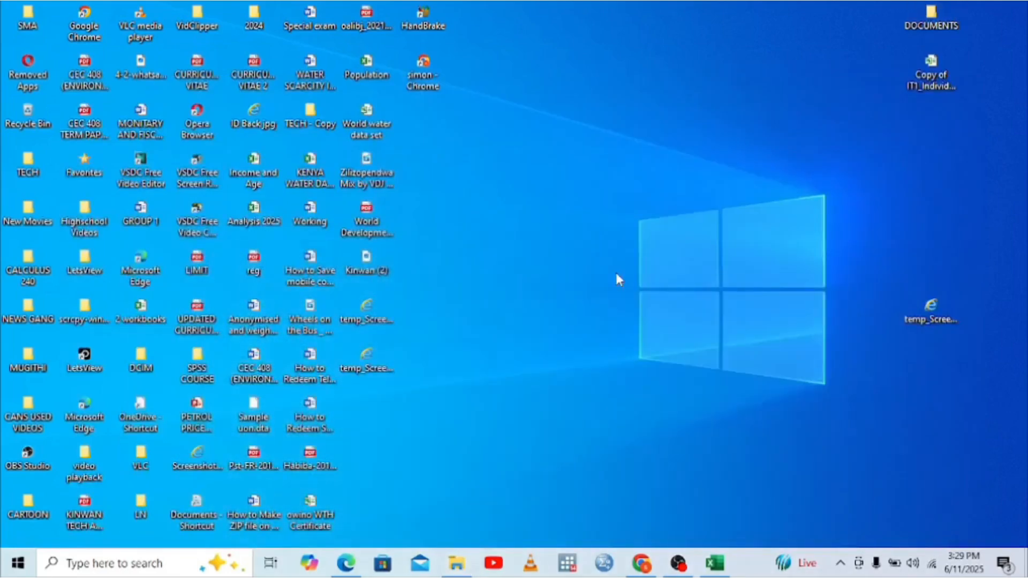
Step: Restore Chrome on the KRA iTax tab and choose Returns > File Return
click(642, 563)
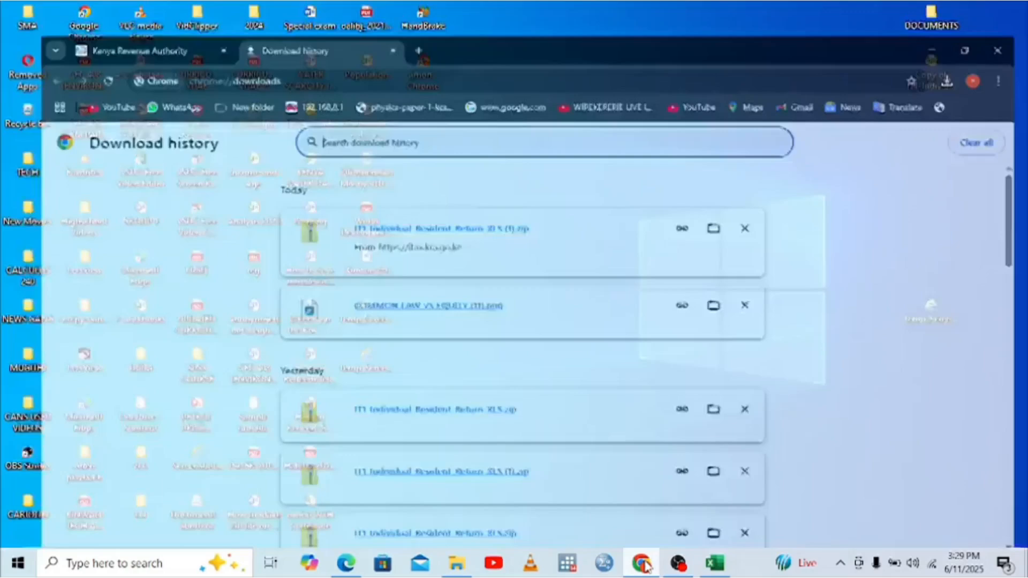
click(134, 14)
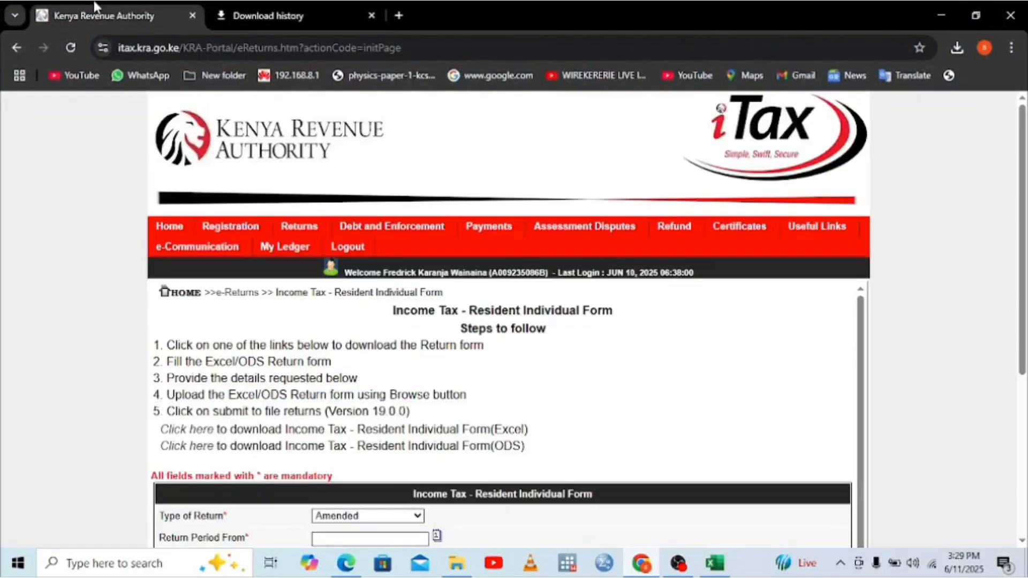
mouse_move(300, 225)
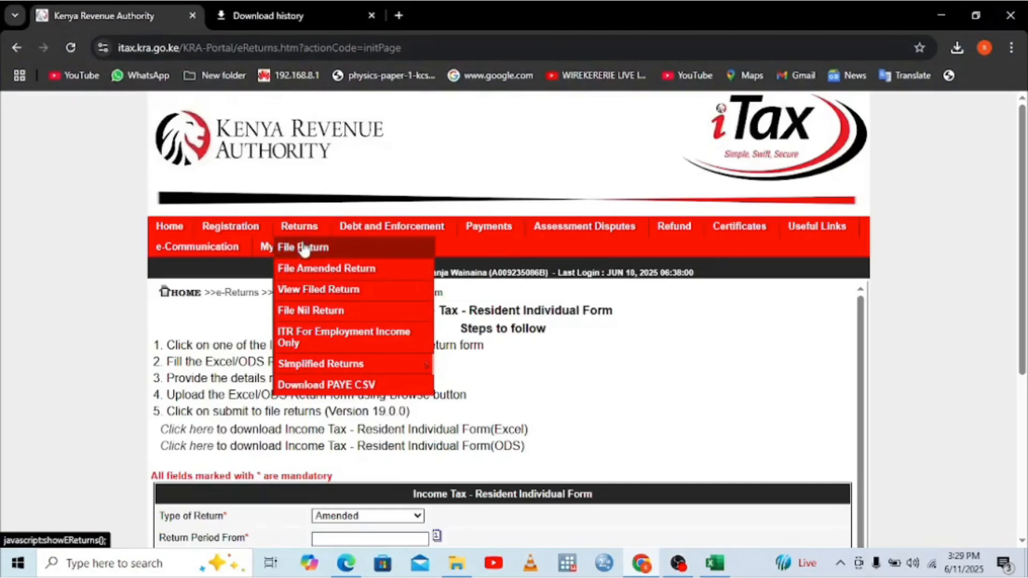
click(304, 250)
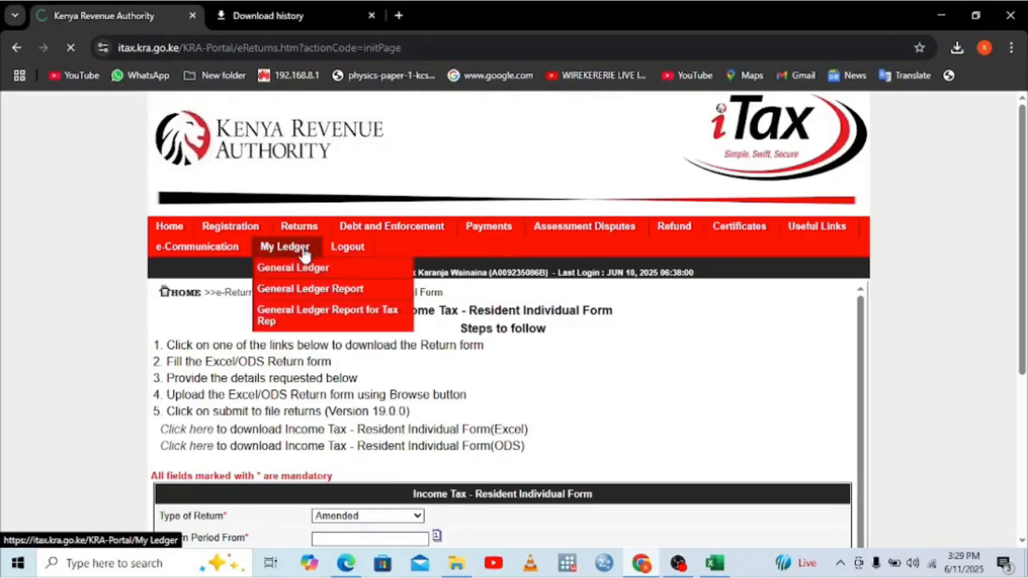
mouse_move(345, 230)
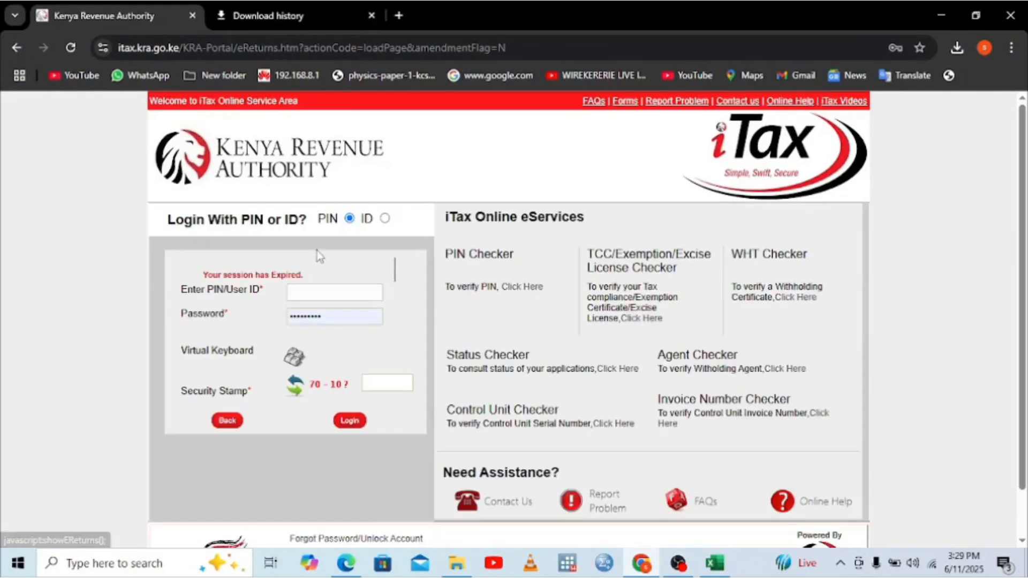
Step: Log back into iTax with the PIN and security stamp answer, then open File Return
click(311, 289)
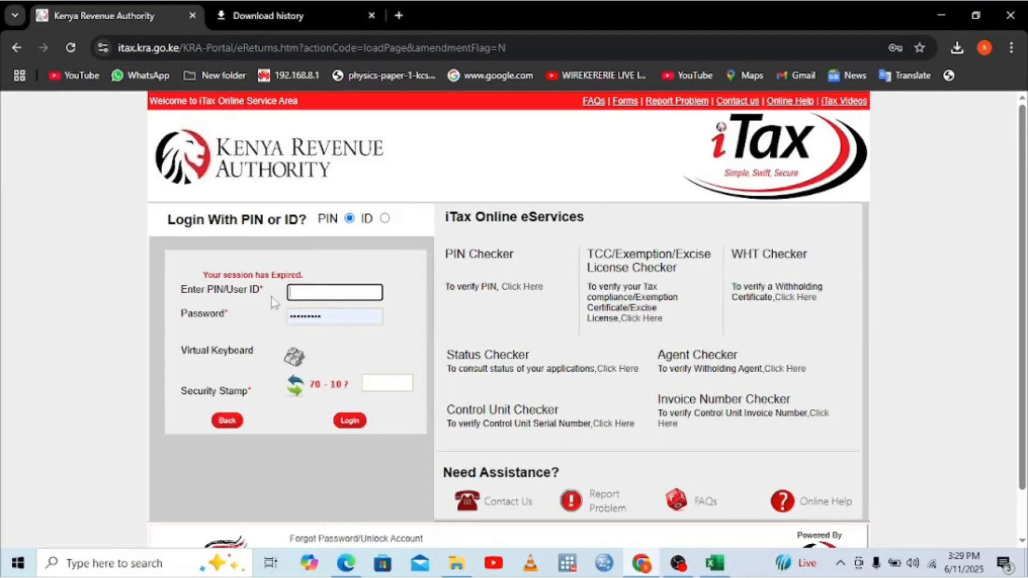
click(325, 285)
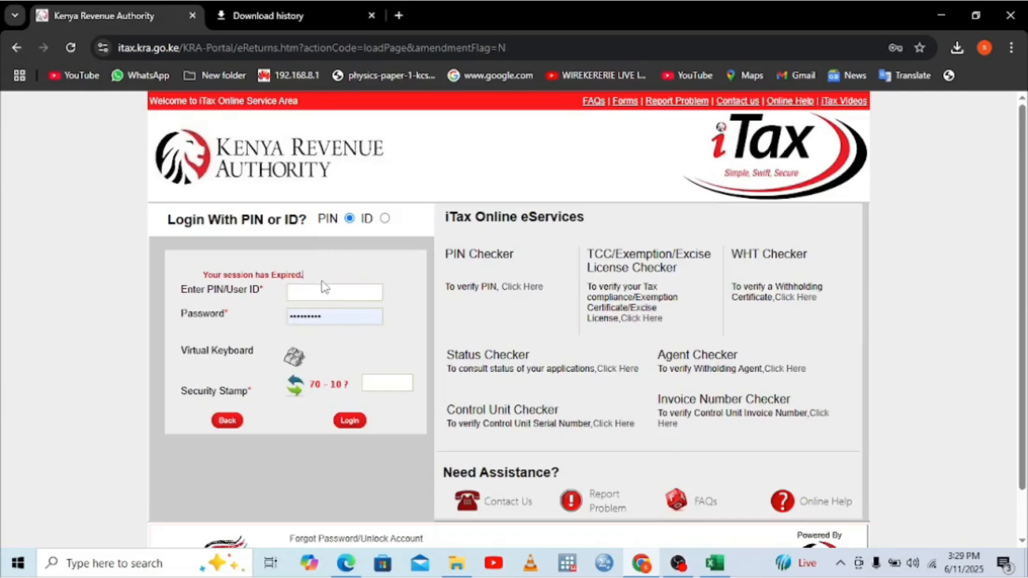
click(304, 290)
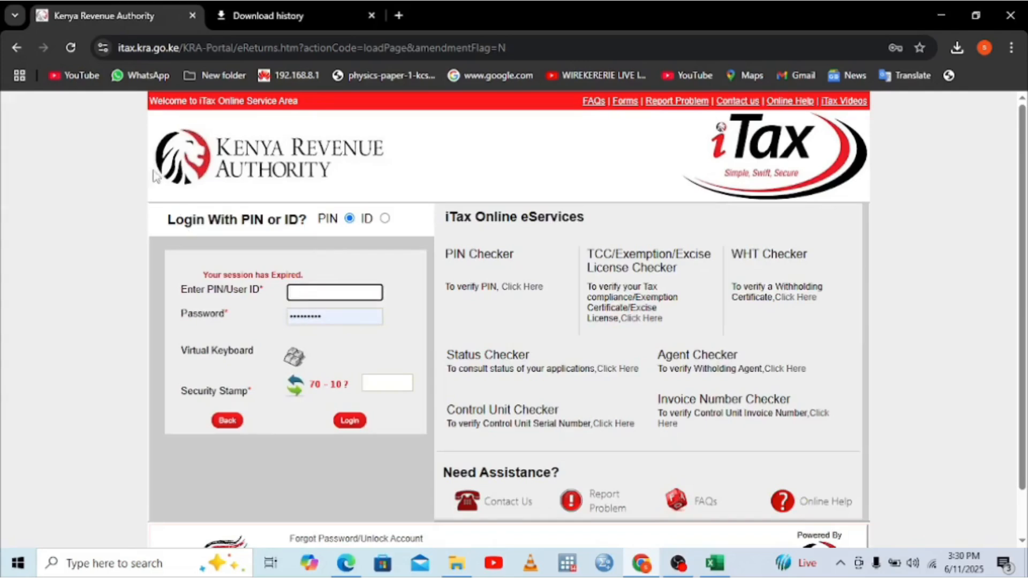
click(226, 421)
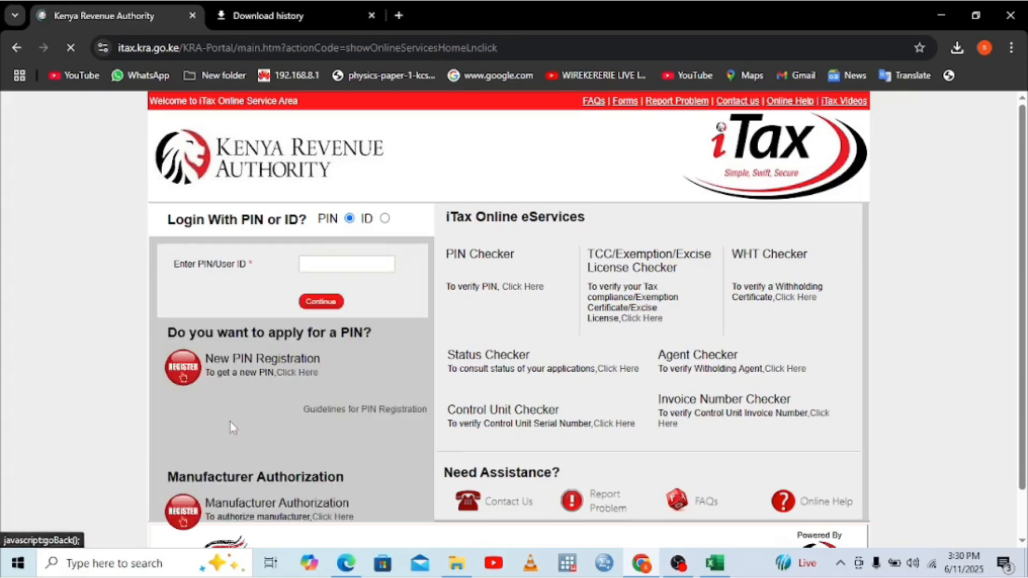
click(322, 305)
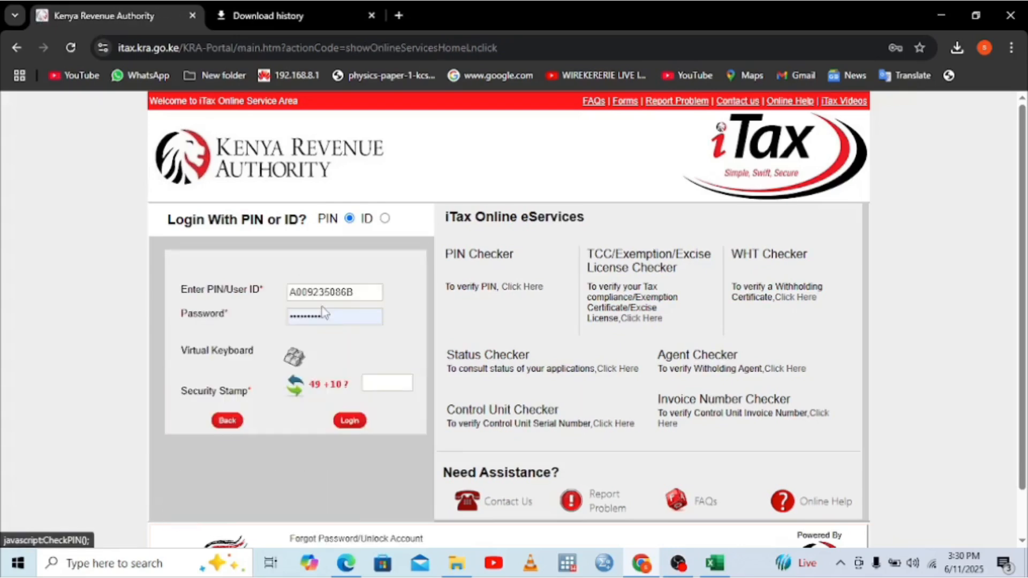
click(387, 381)
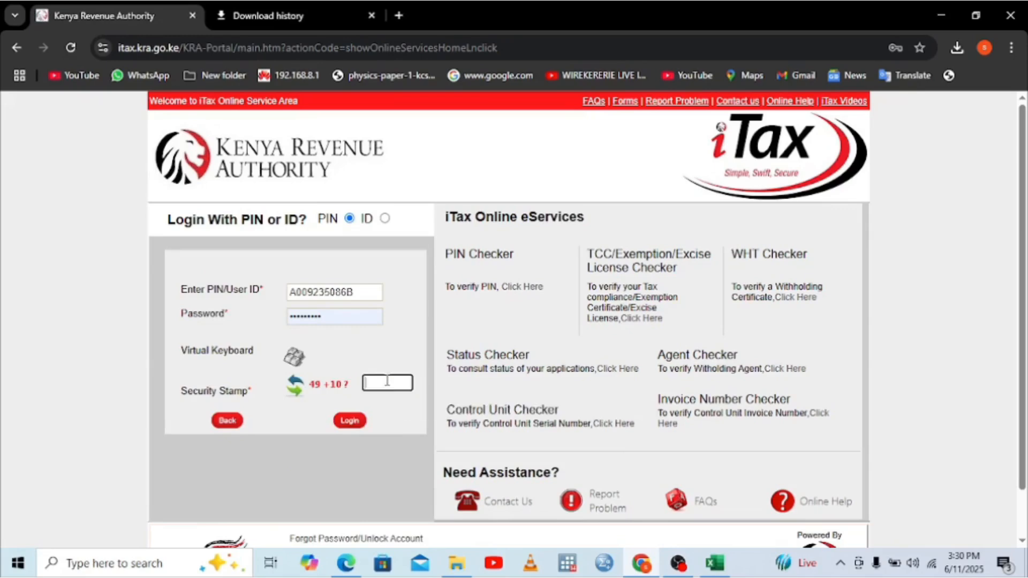
text(59)
click(362, 424)
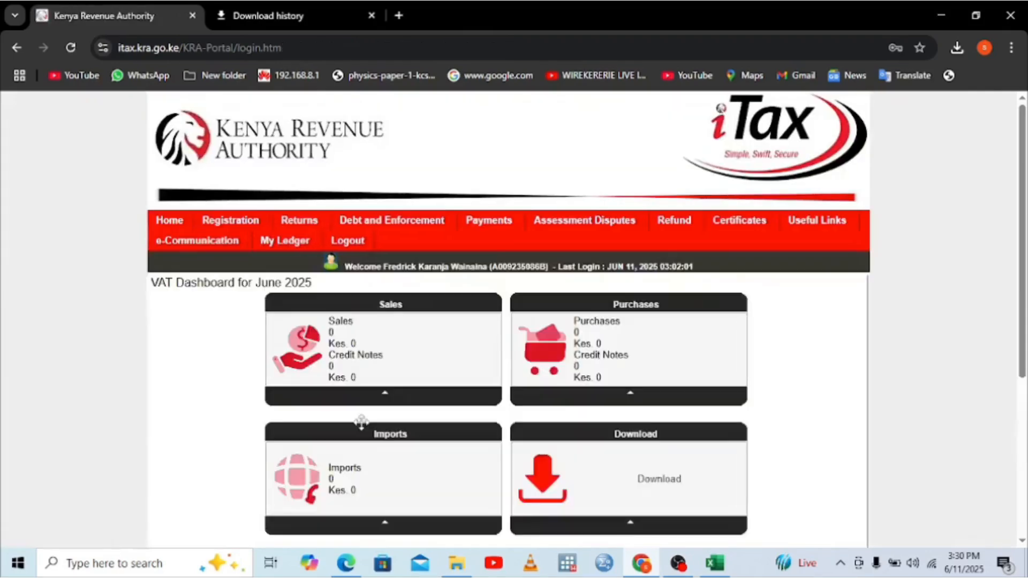
mouse_move(307, 229)
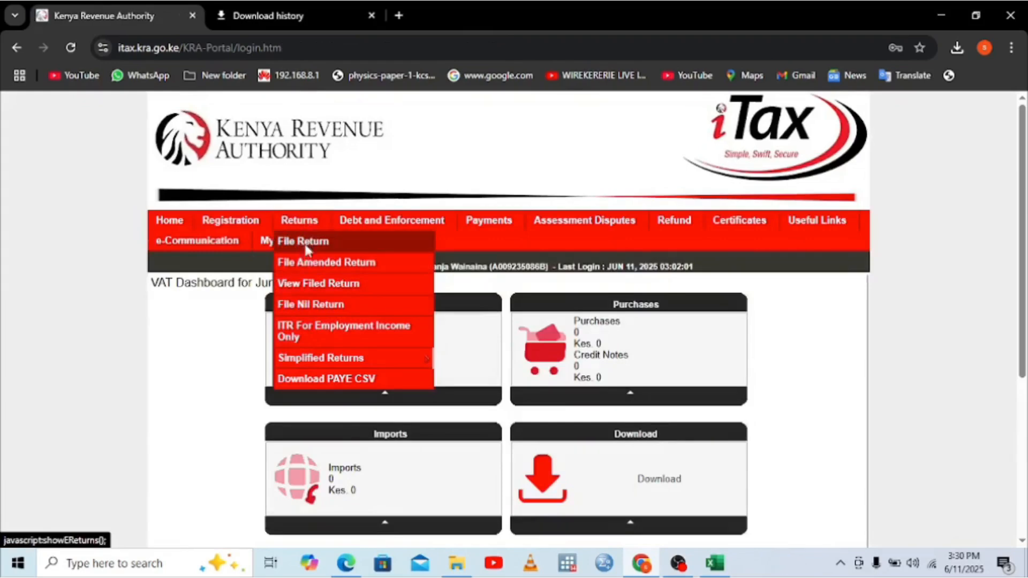
click(303, 242)
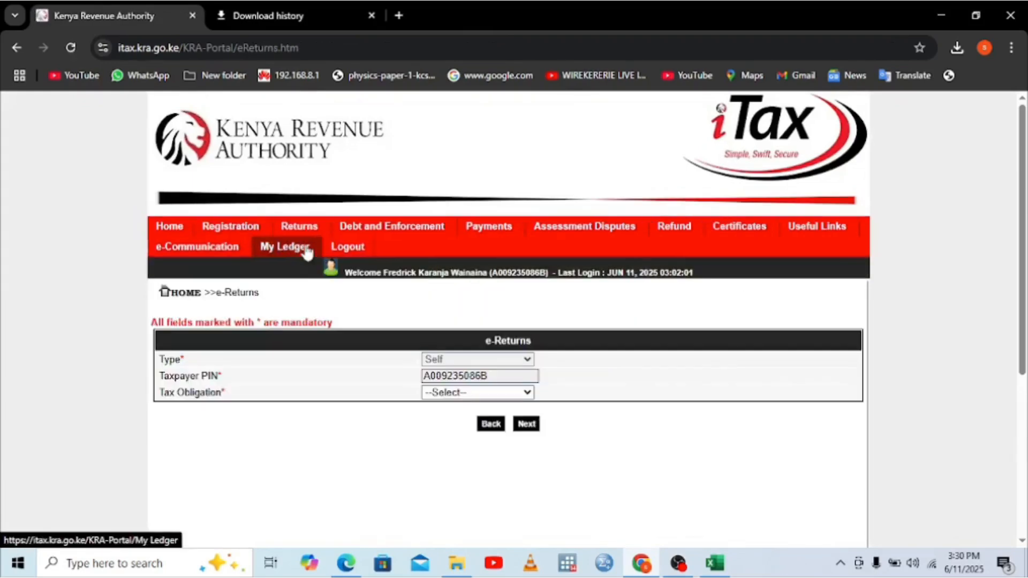
Step: Select Income Tax - Resident Individual as the obligation and proceed past the period alert
click(500, 393)
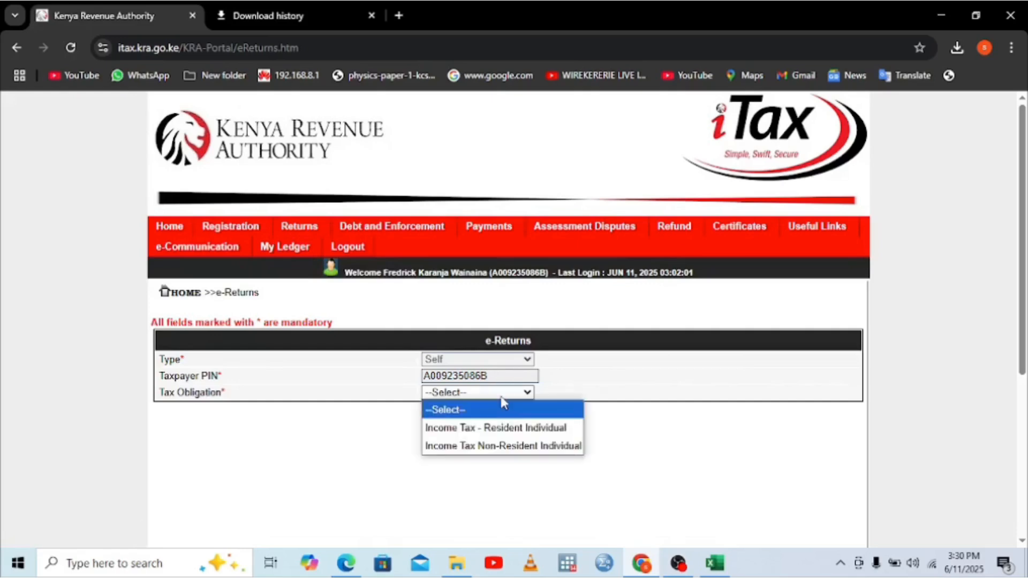
click(497, 427)
click(526, 425)
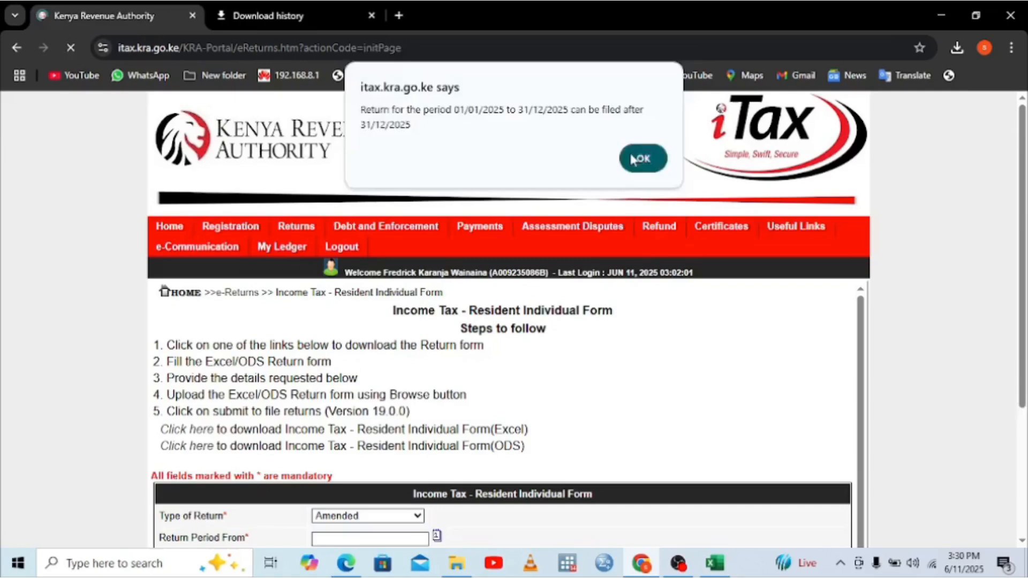
click(634, 159)
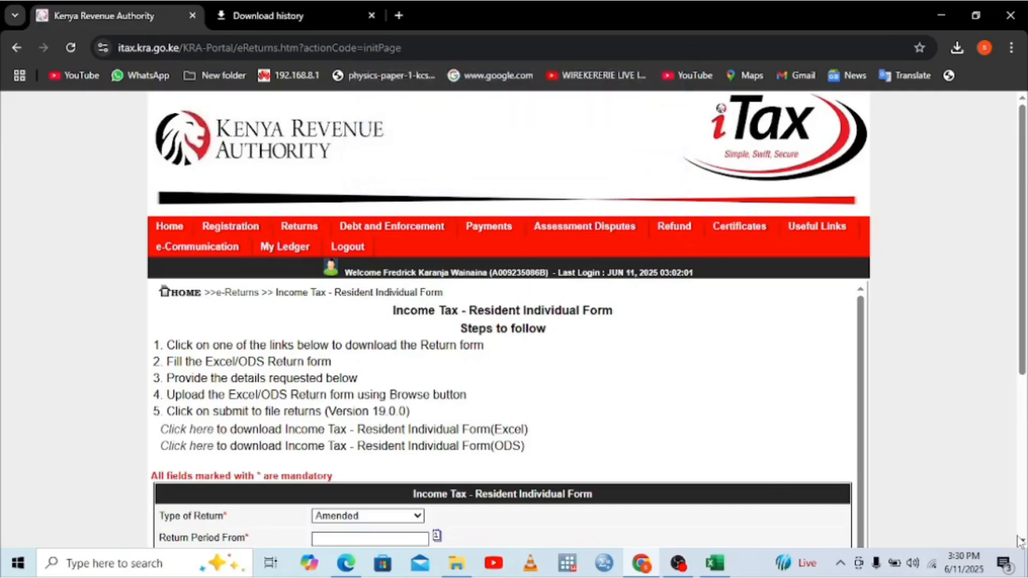
Step: Set Return Period From to 01/01/2024 and open the upload file picker
scroll(1017, 541, down, 1)
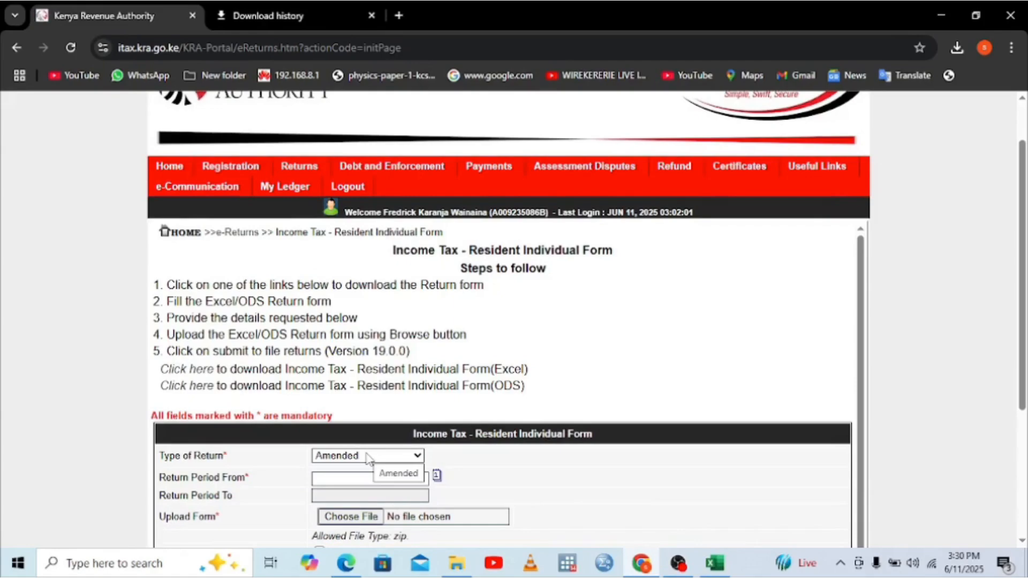
click(323, 478)
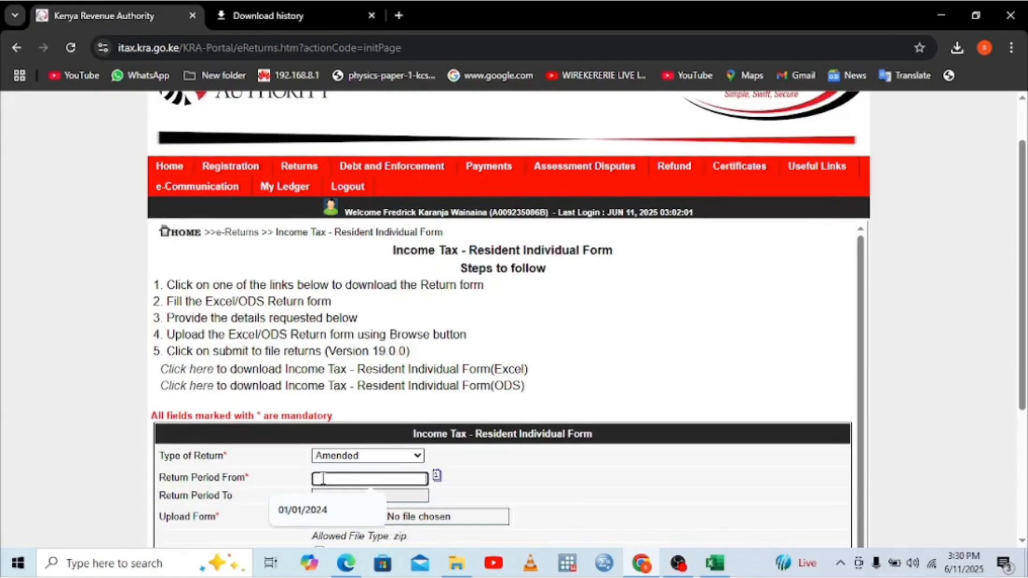
click(307, 512)
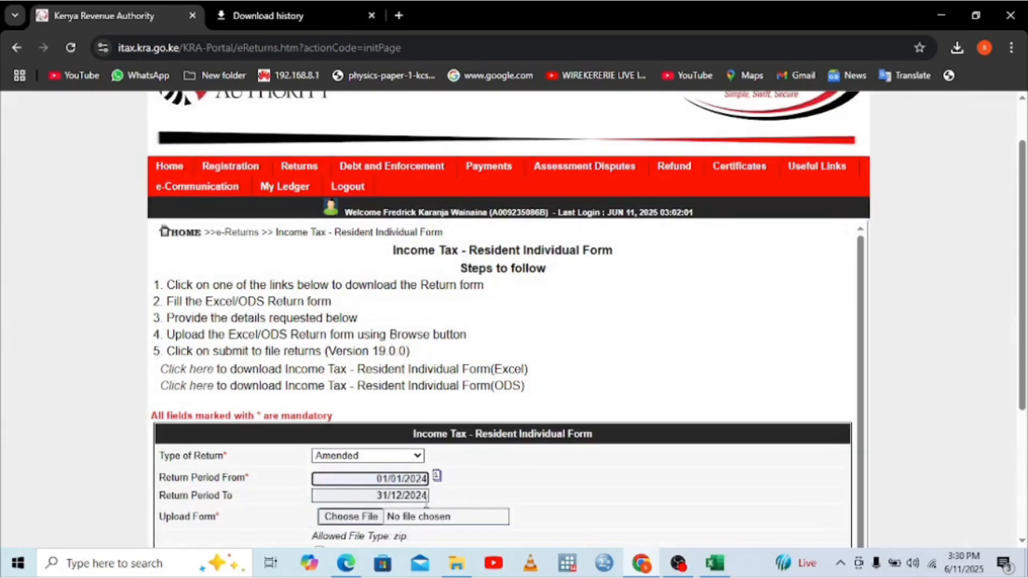
click(363, 517)
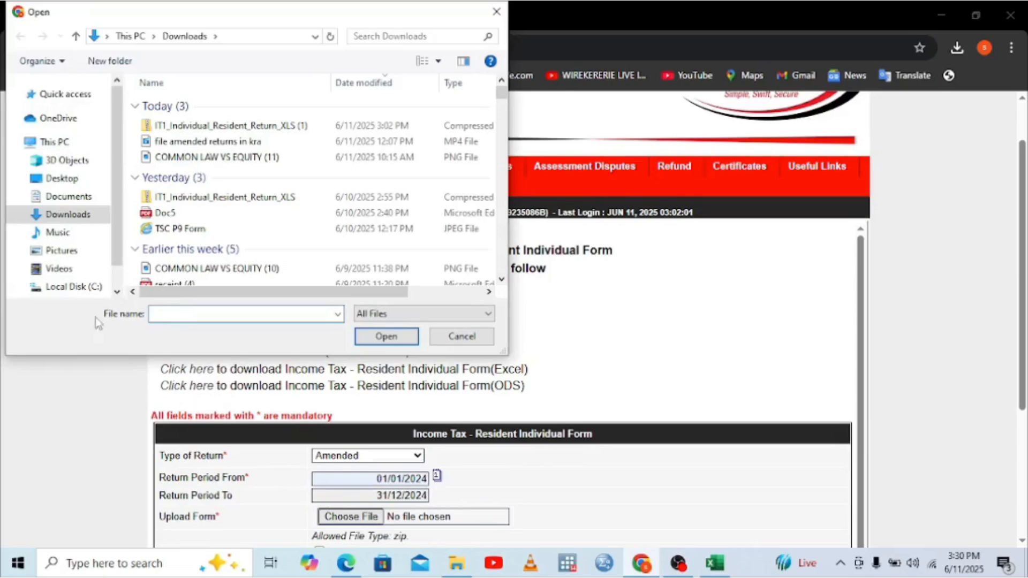
Step: Browse Documents and attach the 11-06-2025 ITR zip file as the Upload Form
click(69, 197)
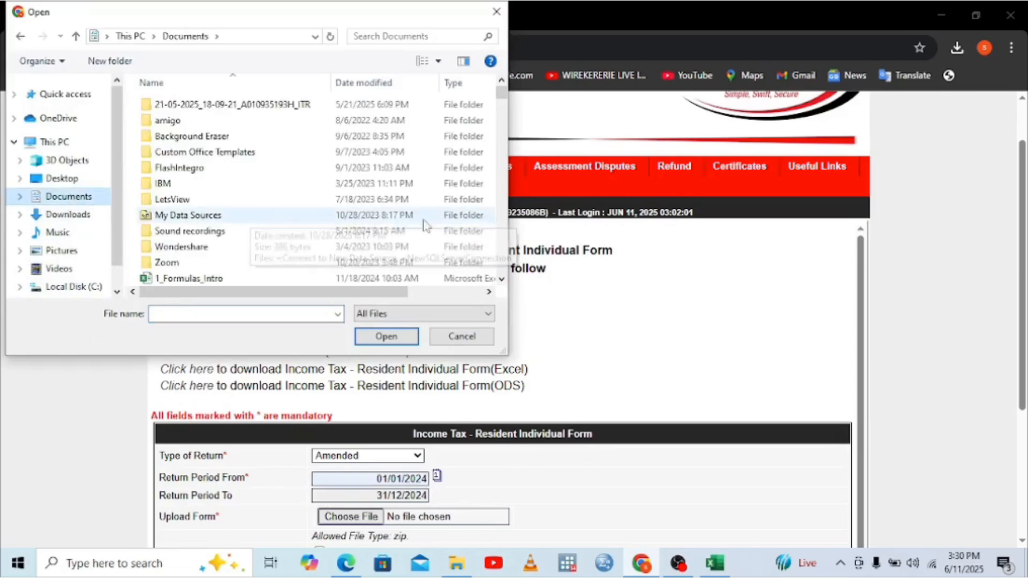
click(501, 279)
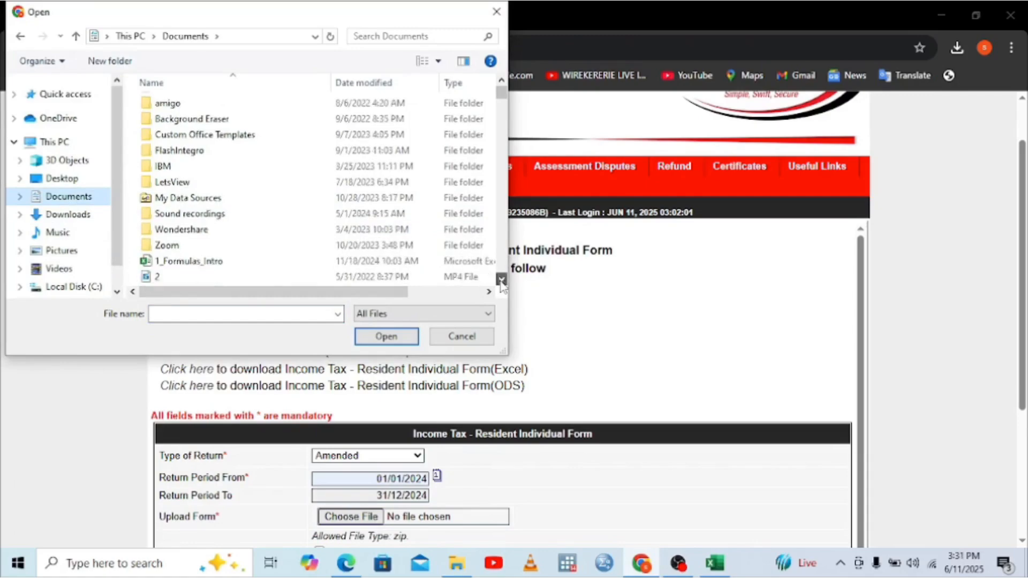
click(501, 279)
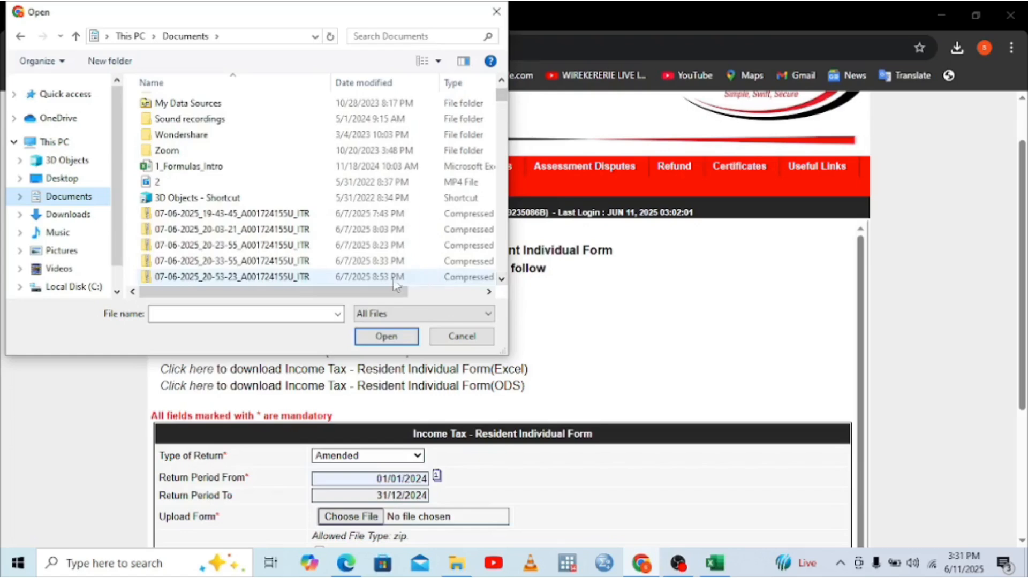
click(501, 279)
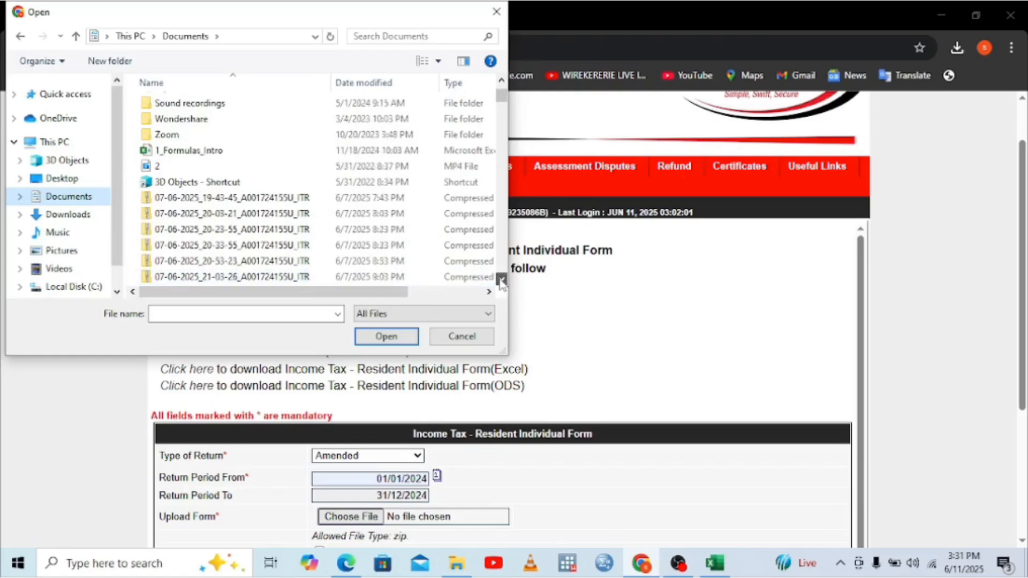
click(501, 279)
click(501, 279)
click(501, 279)
click(501, 279)
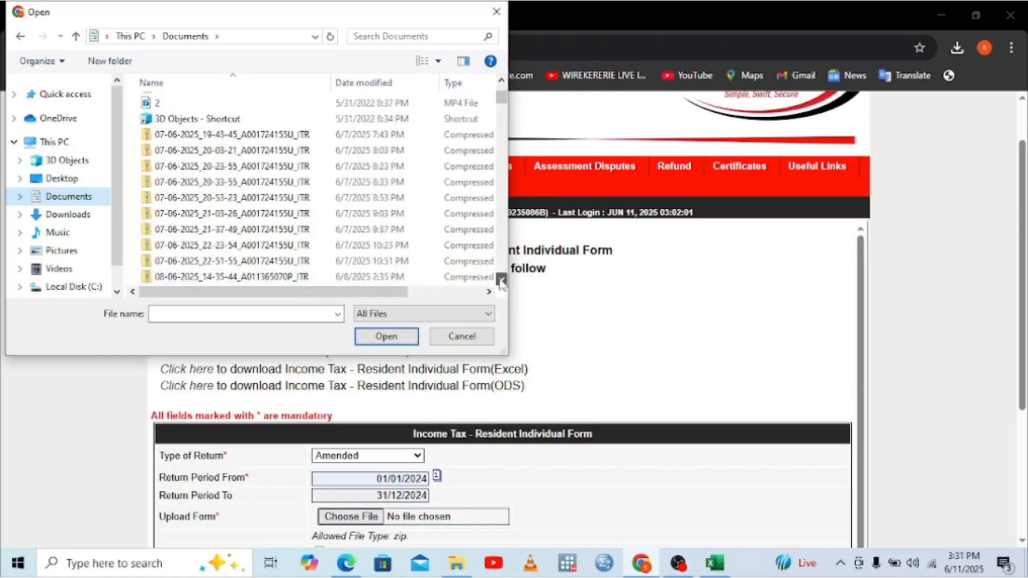
click(501, 280)
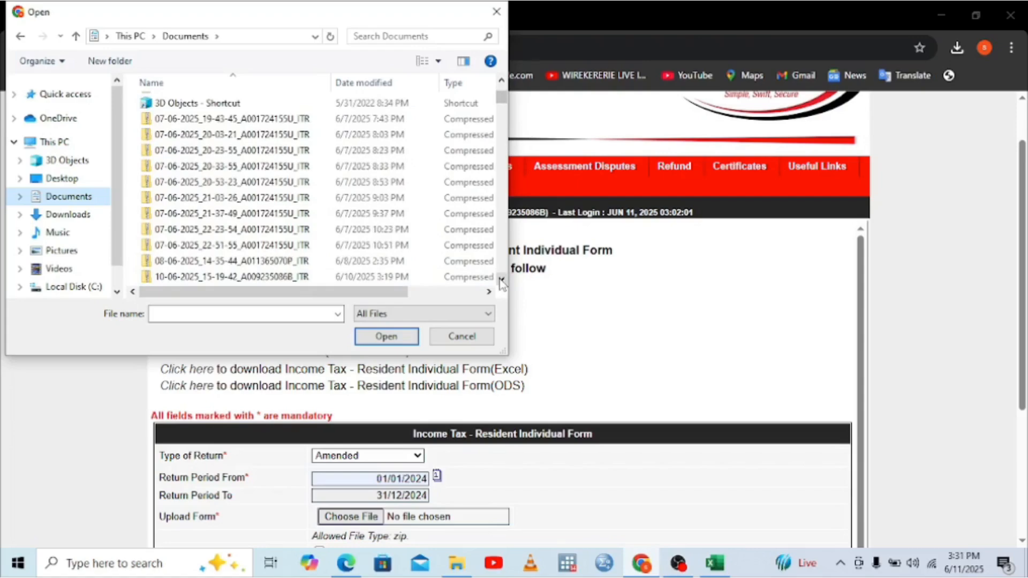
click(501, 279)
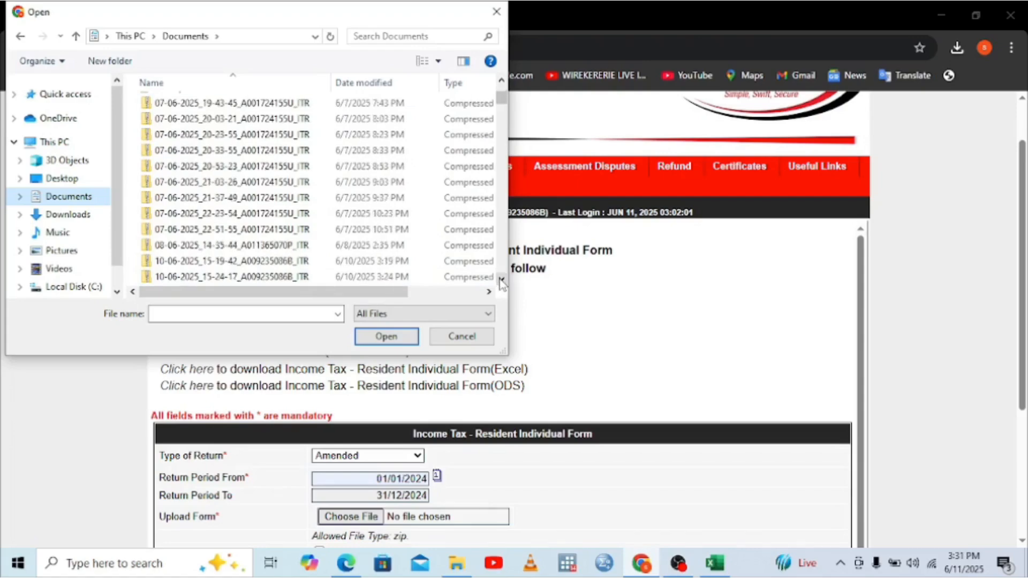
click(501, 279)
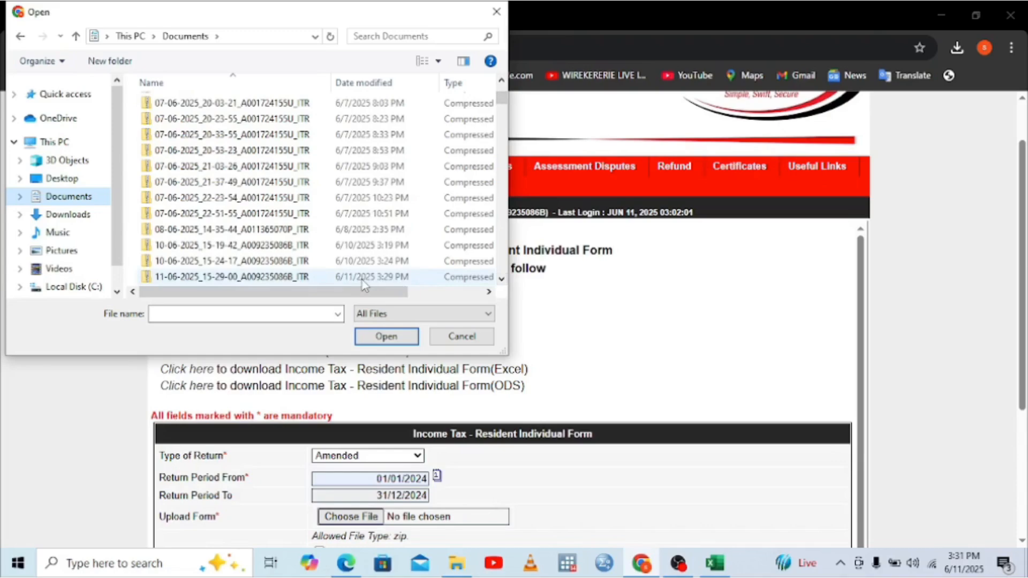
click(501, 280)
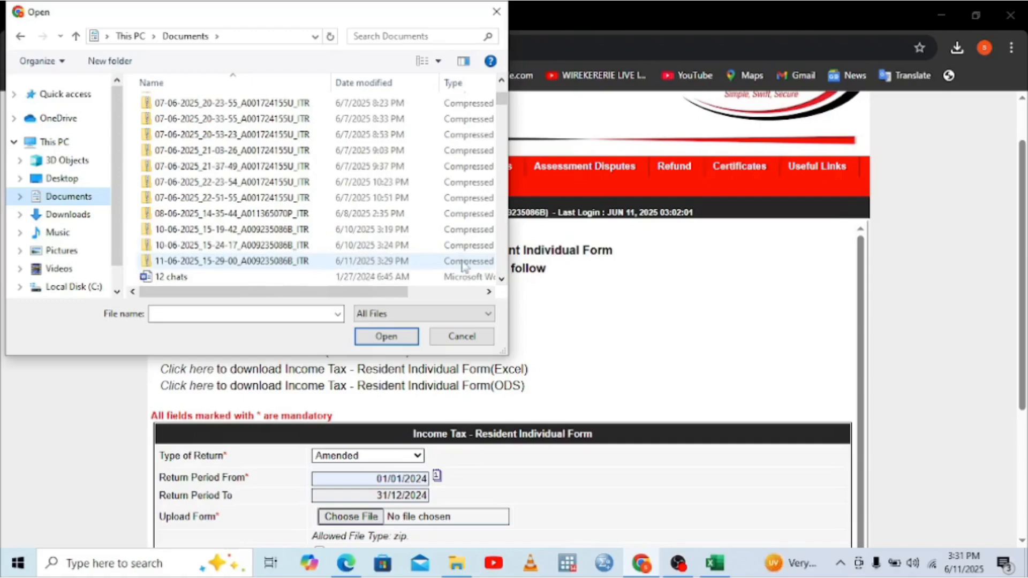
click(207, 261)
double_click(207, 262)
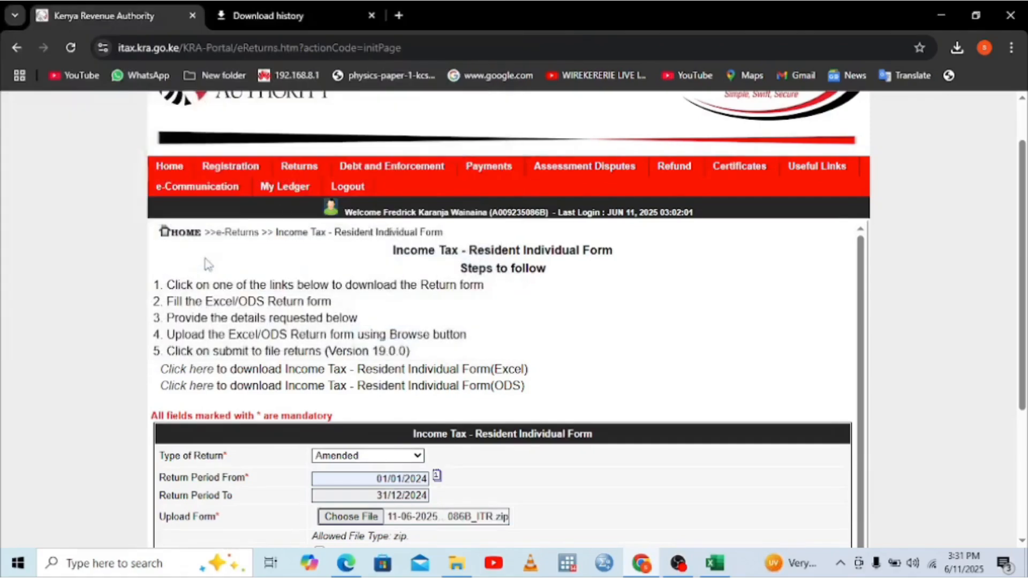
double_click(1016, 538)
Step: Accept the terms, submit the amended return, and dismiss the missing supporting document alert
click(878, 488)
scroll(1022, 544, down, 3)
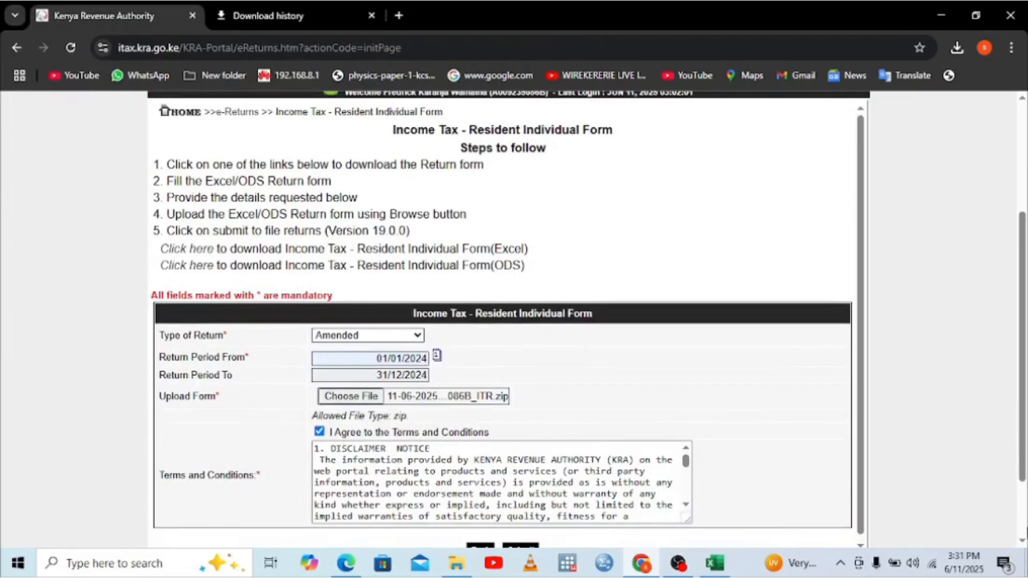
scroll(1022, 550, down, 2)
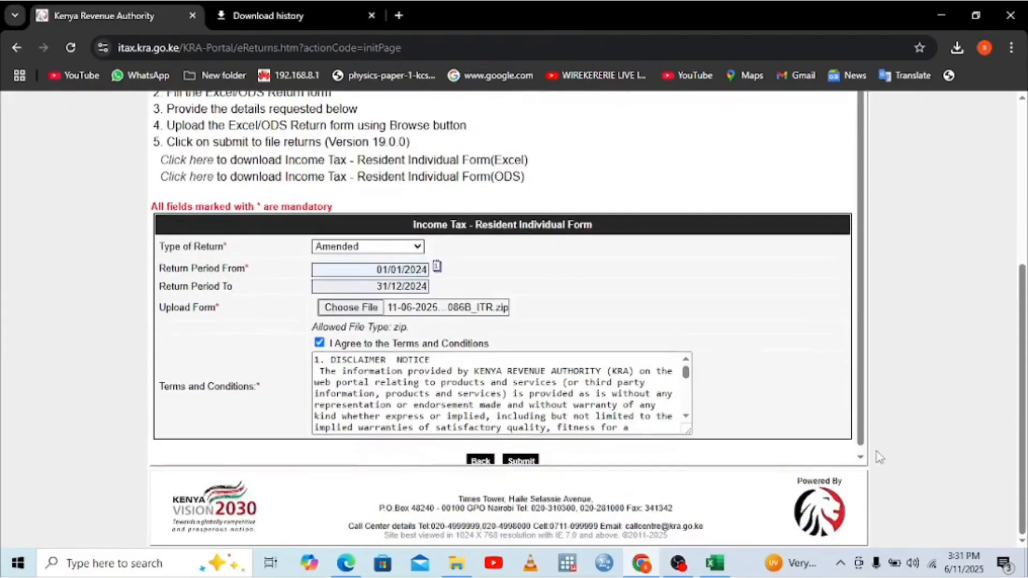
scroll(866, 458, down, 1)
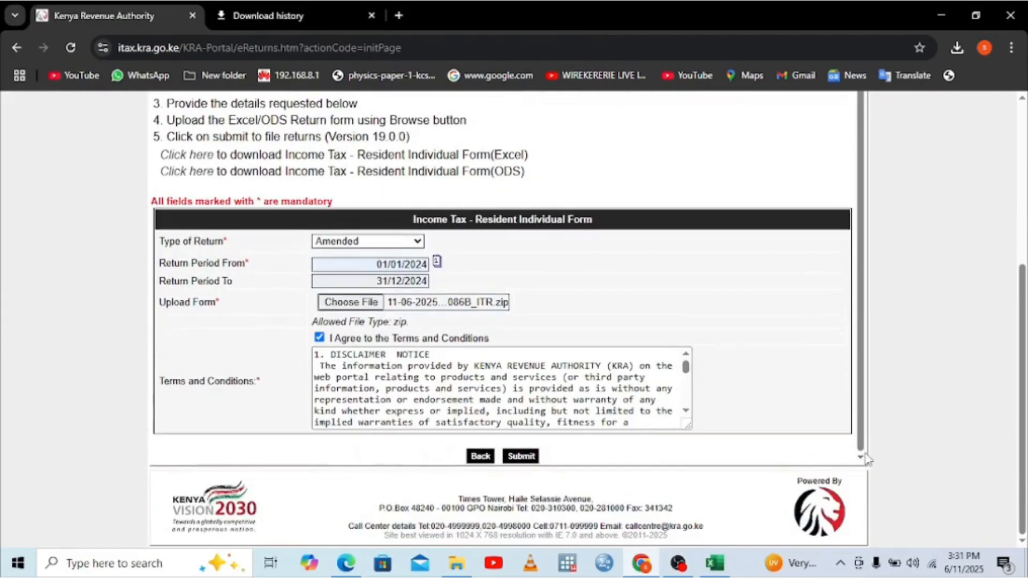
click(534, 458)
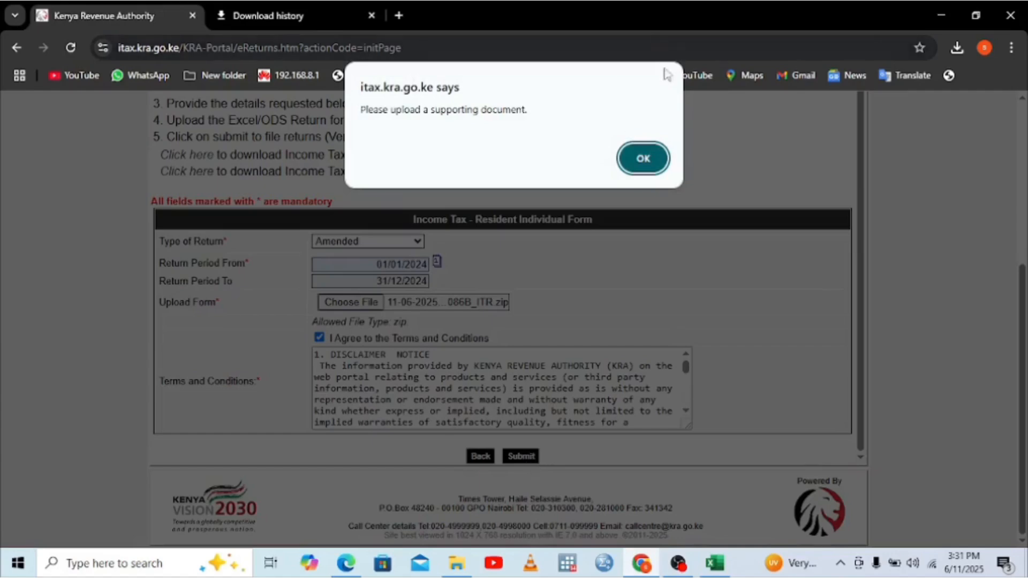
click(654, 161)
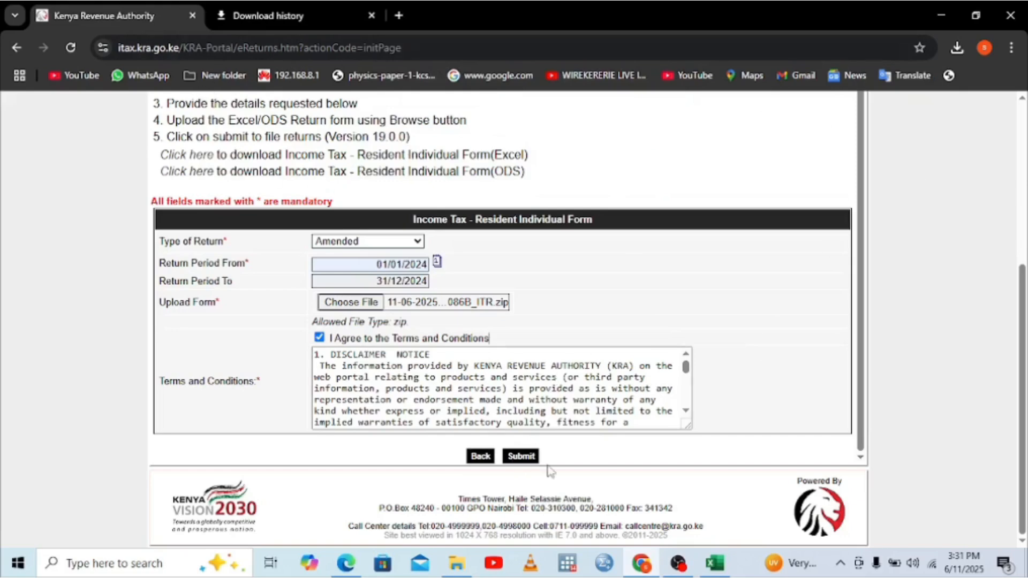
Step: Keep the return type as Amended and bring up the Returns menu
click(398, 244)
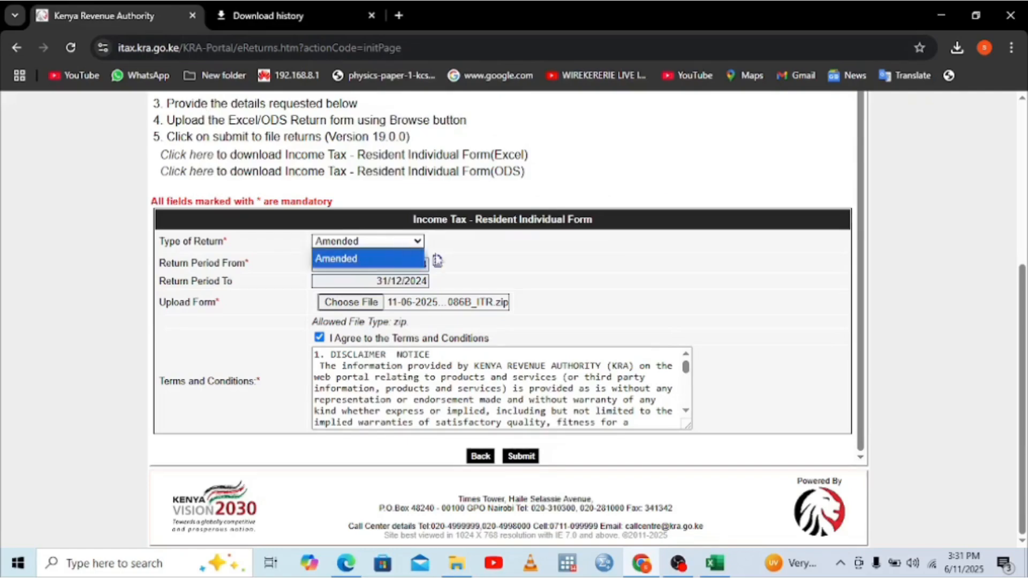
click(395, 262)
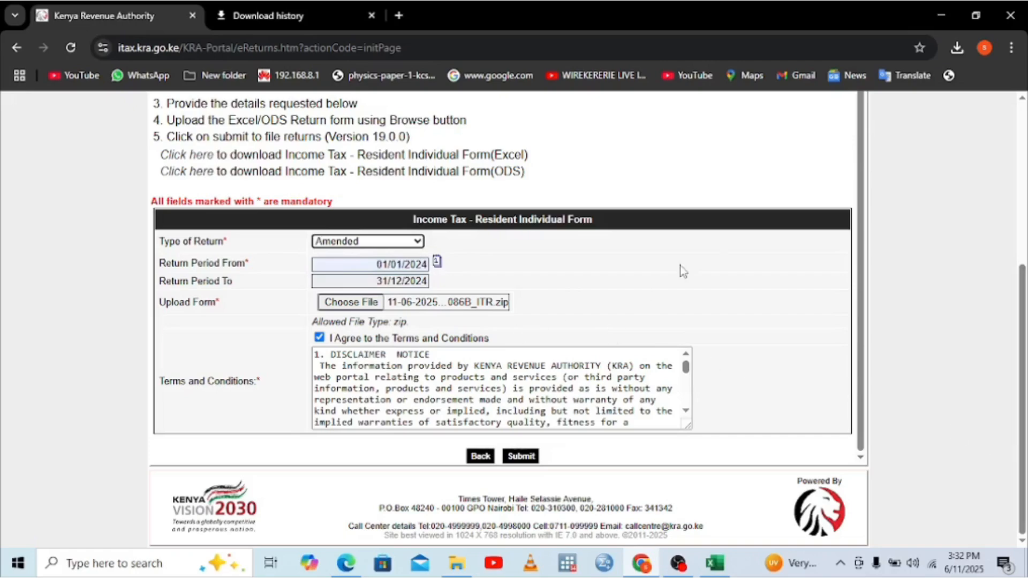
scroll(1023, 166, up, 5)
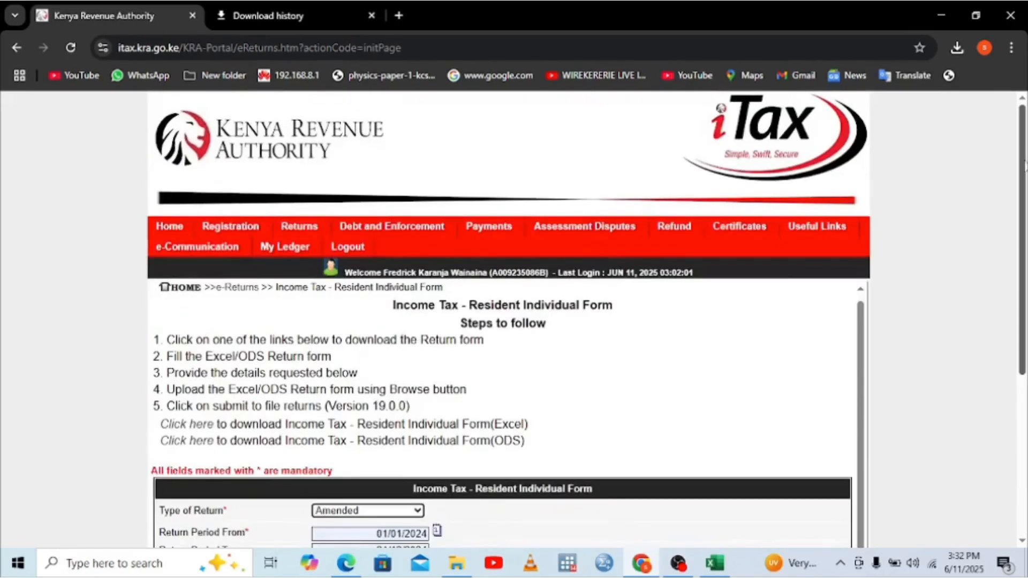
mouse_move(302, 231)
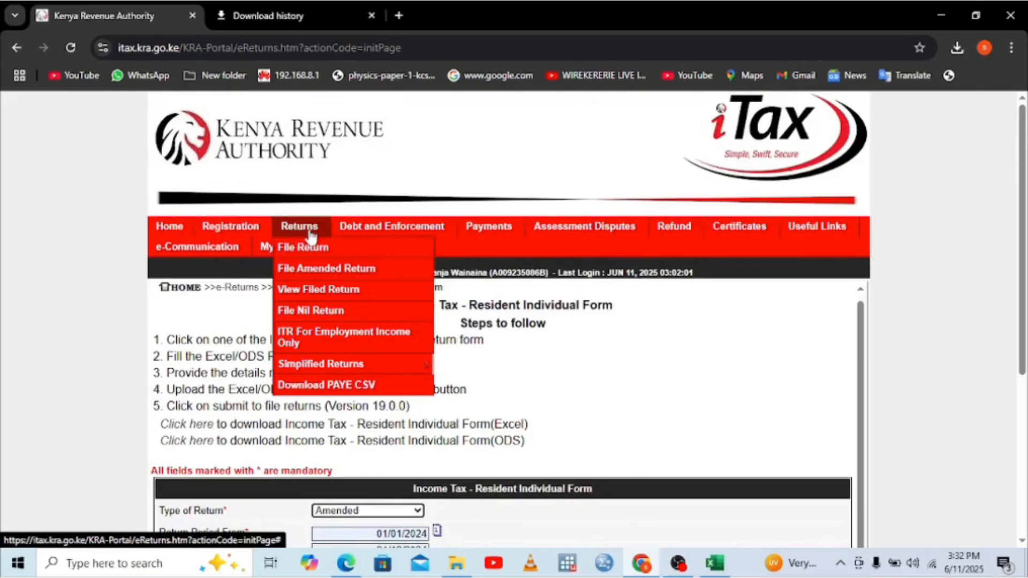
Step: Begin a File Amended Return with the Income Tax - Resident Individual tax obligation
click(312, 268)
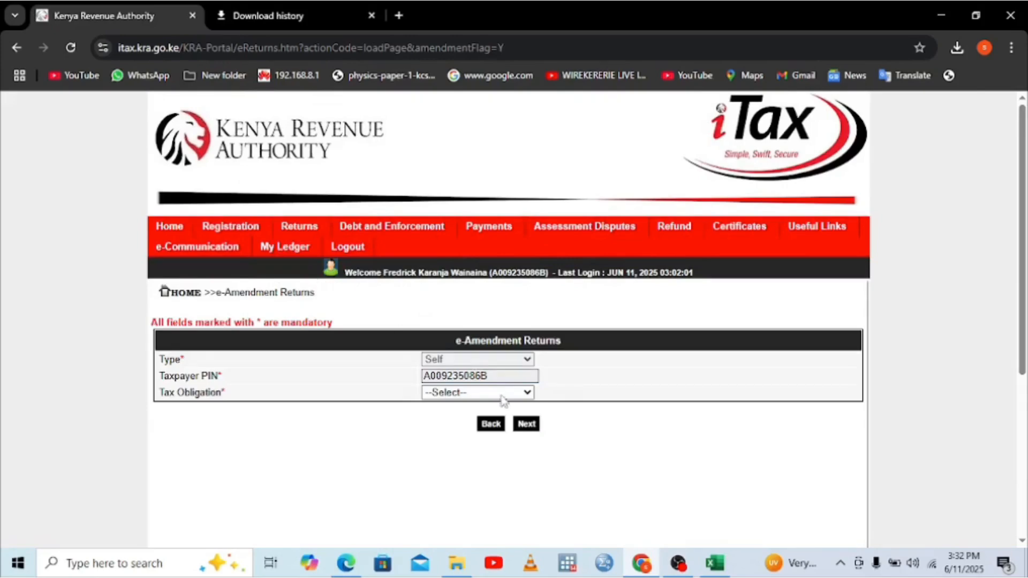
click(484, 395)
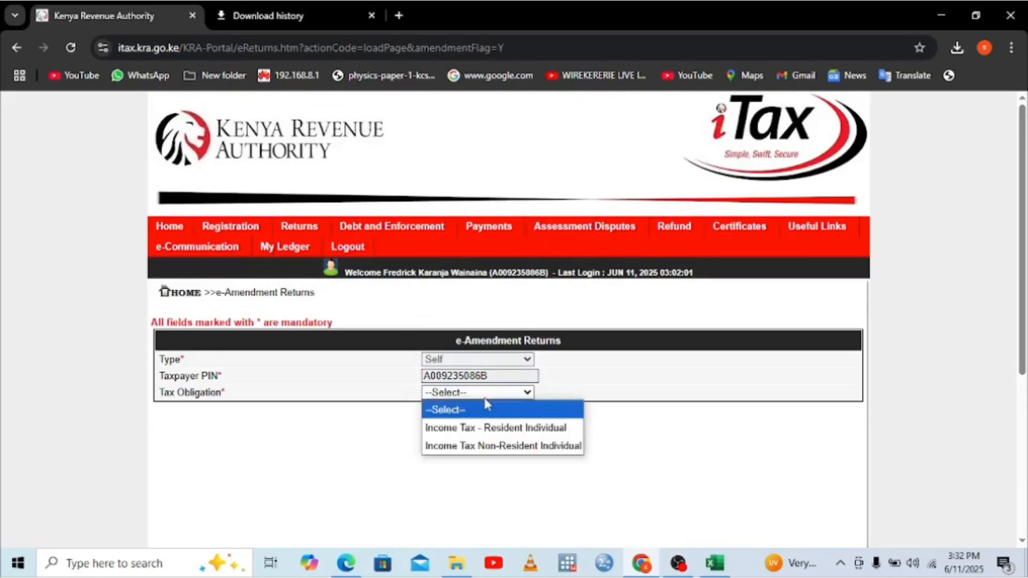
click(484, 428)
click(533, 424)
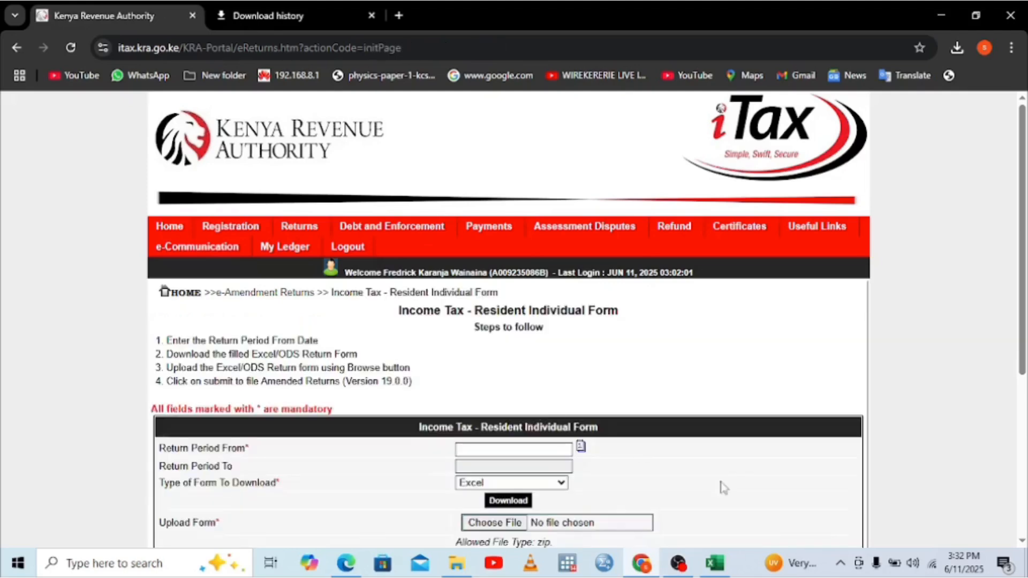
Step: Set Return Period From to 01/01/2024 and bring up the upload-form file picker
click(504, 451)
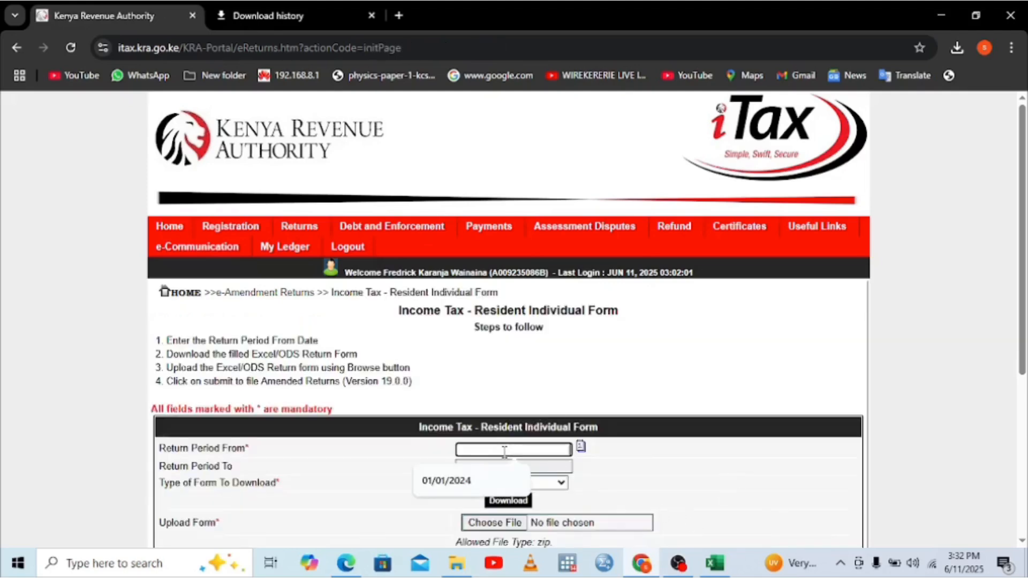
click(466, 480)
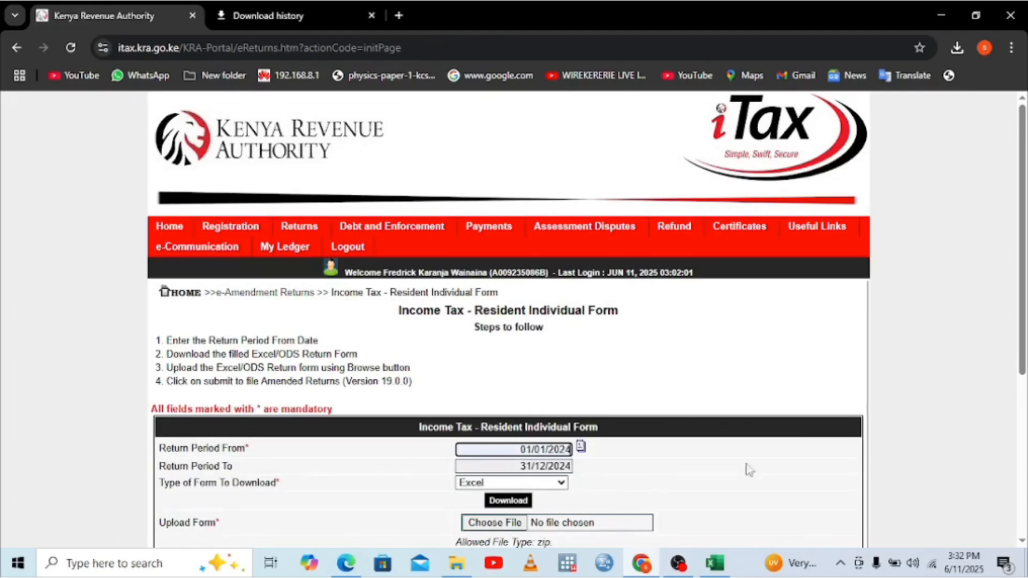
scroll(1022, 540, down, 2)
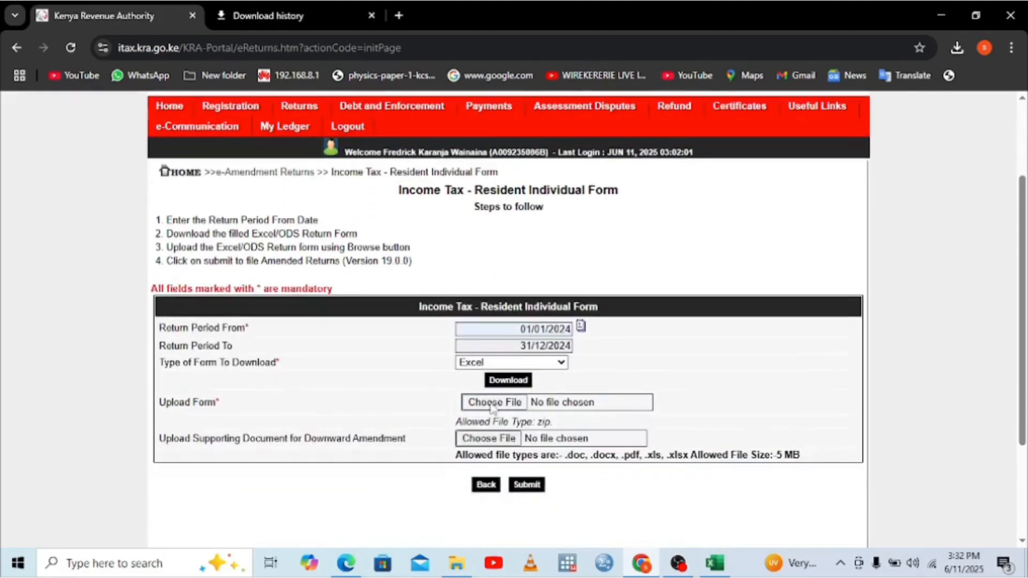
click(493, 402)
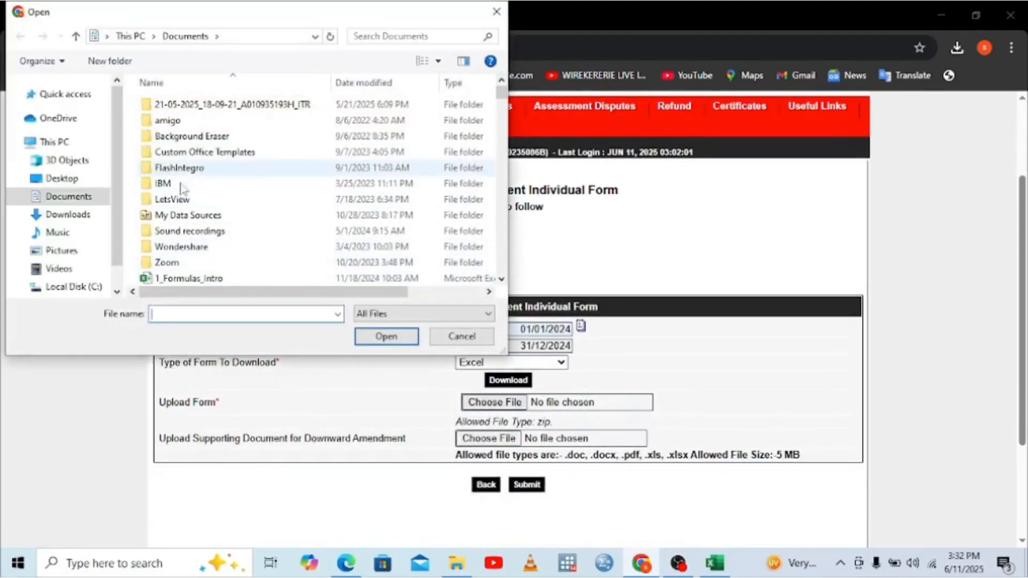
Step: Scroll through the Documents folder listing to find the 11-06-2025 ITR zip
scroll(501, 271, down, 6)
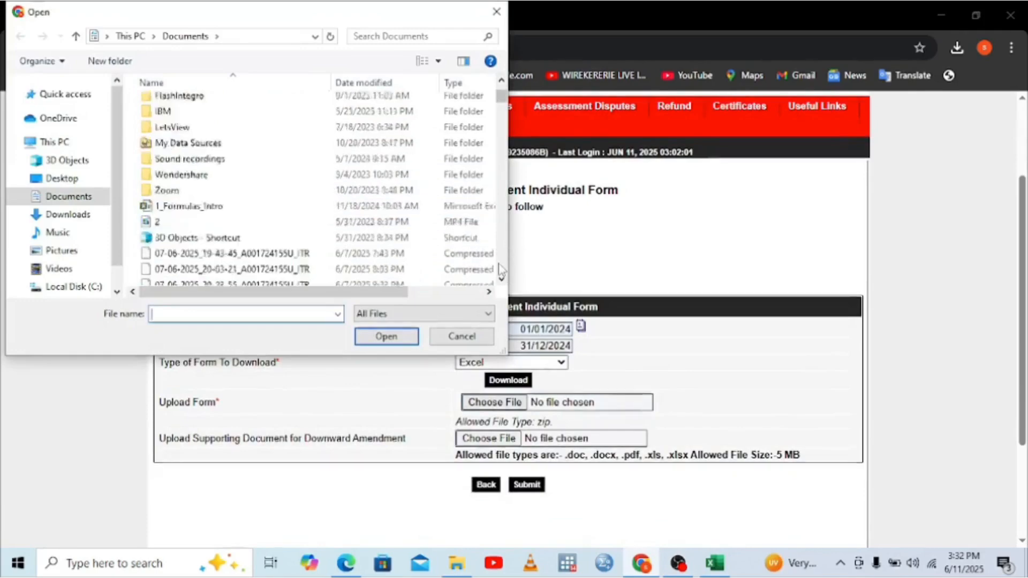
scroll(501, 272, down, 8)
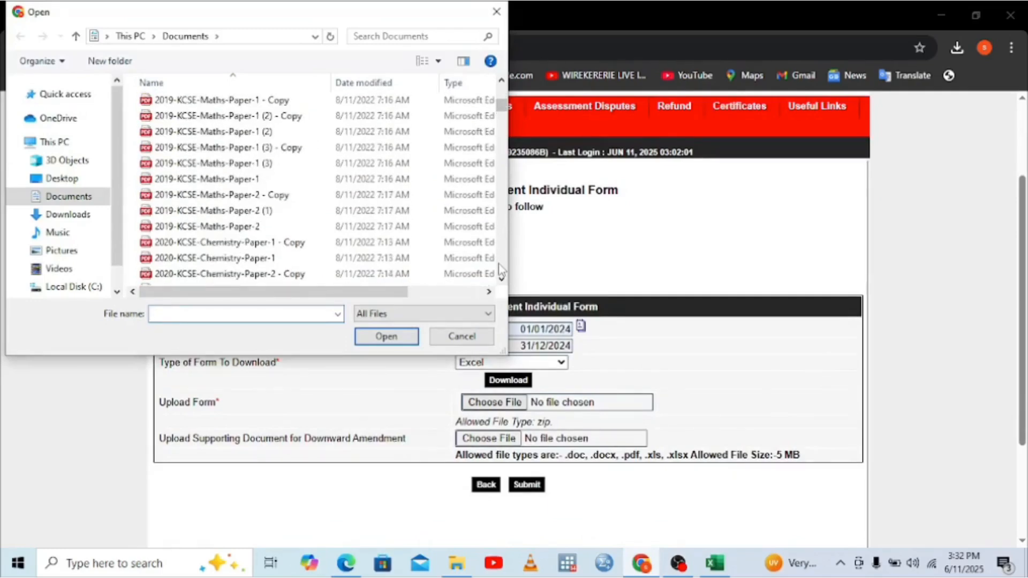
scroll(502, 271, down, 4)
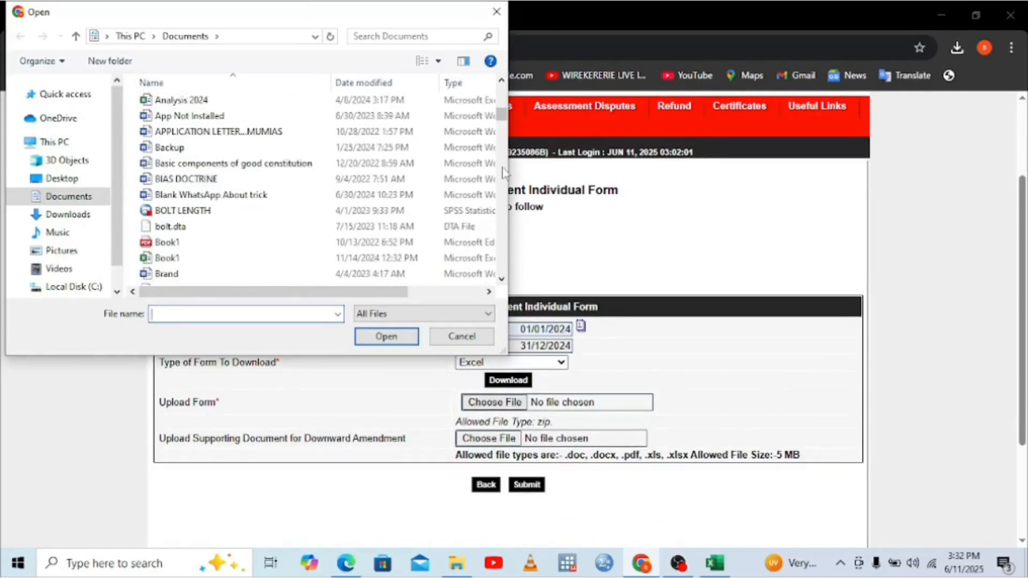
click(501, 81)
scroll(501, 80, up, 7)
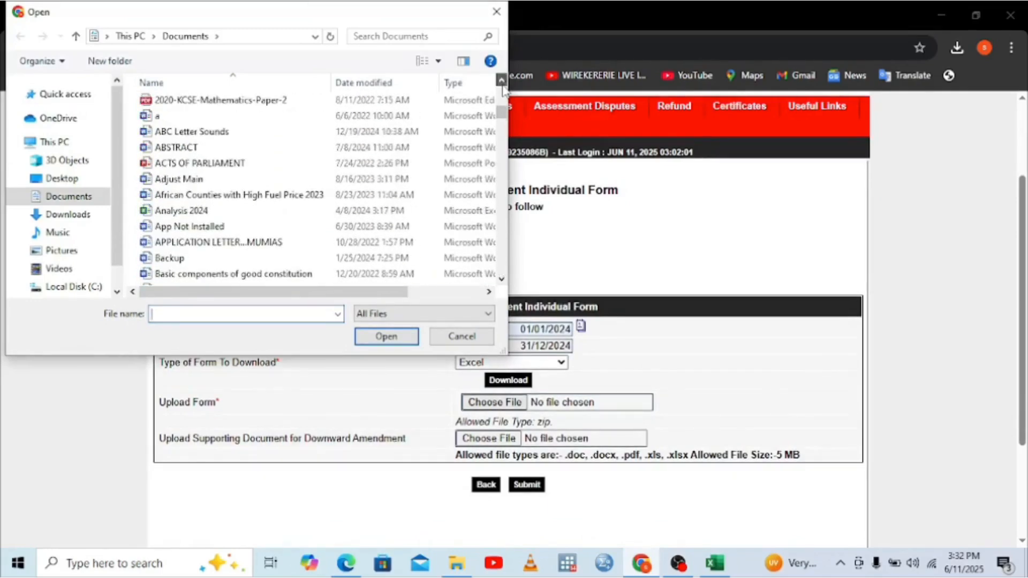
scroll(501, 81, up, 14)
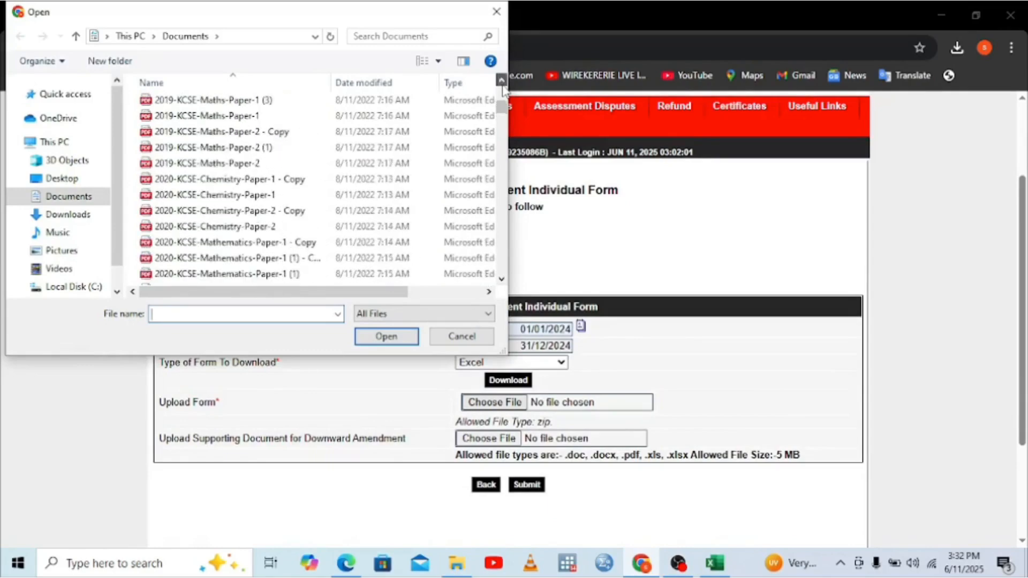
scroll(501, 81, up, 13)
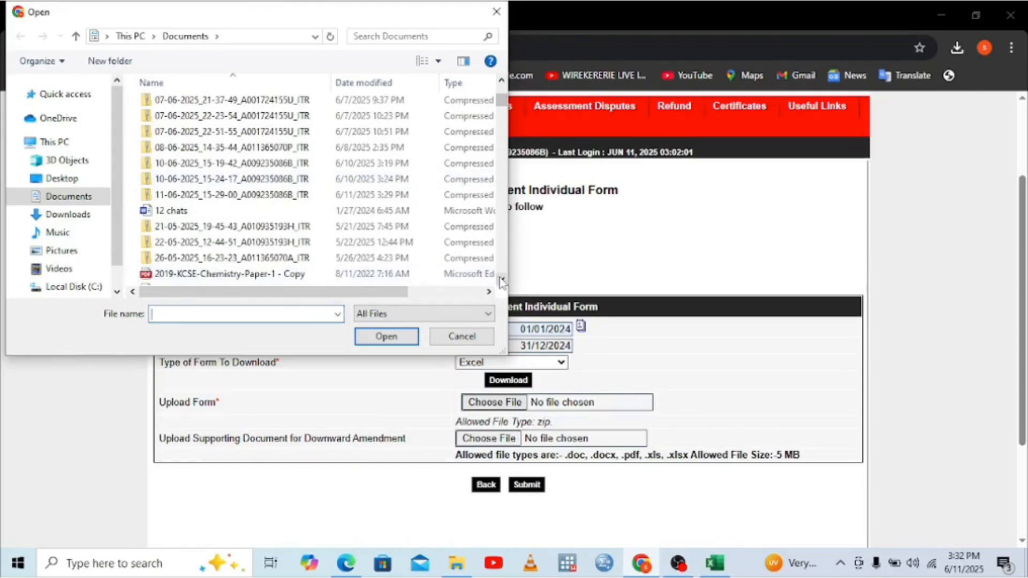
scroll(502, 281, down, 8)
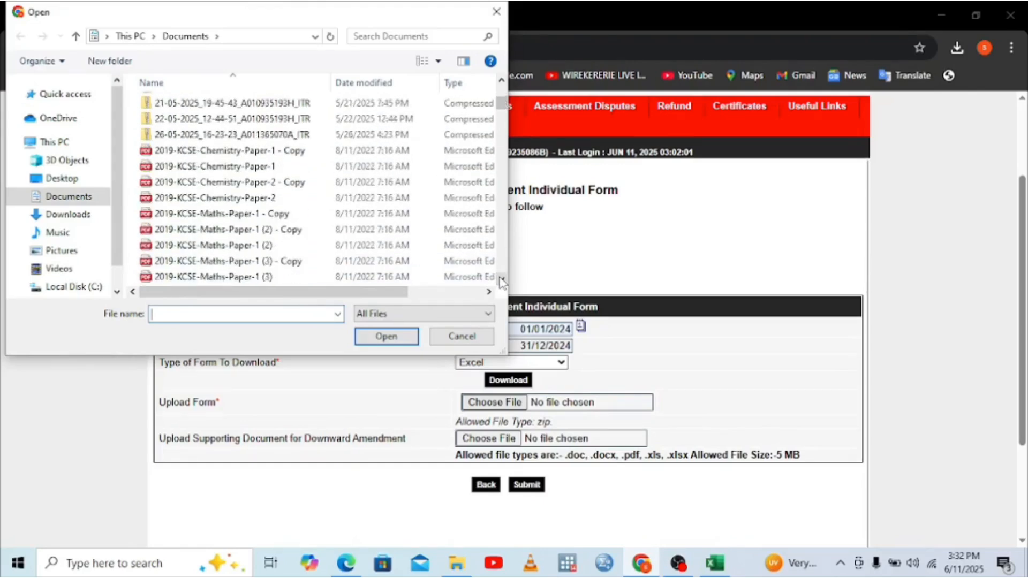
scroll(501, 281, down, 4)
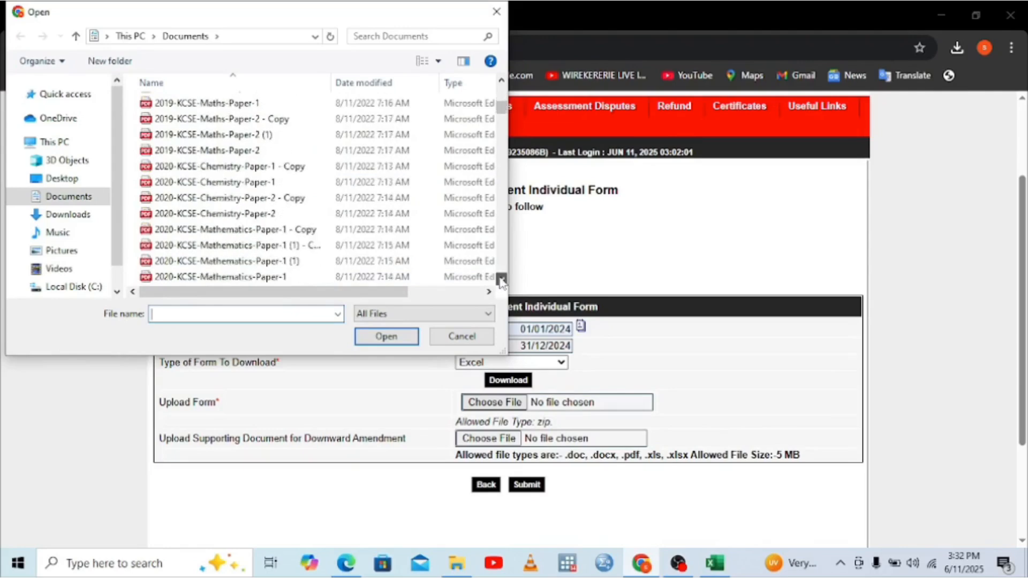
scroll(502, 281, down, 3)
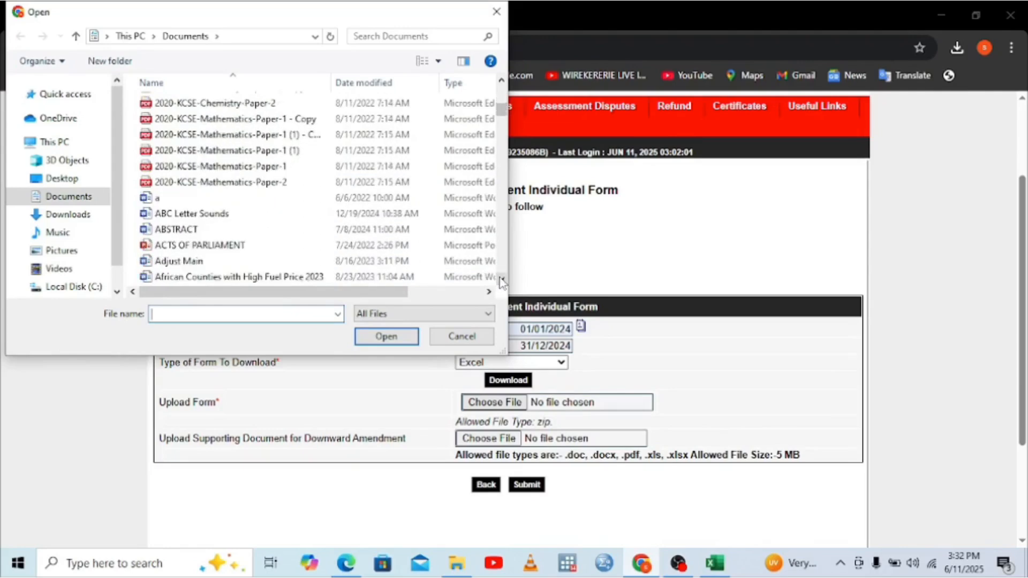
click(502, 281)
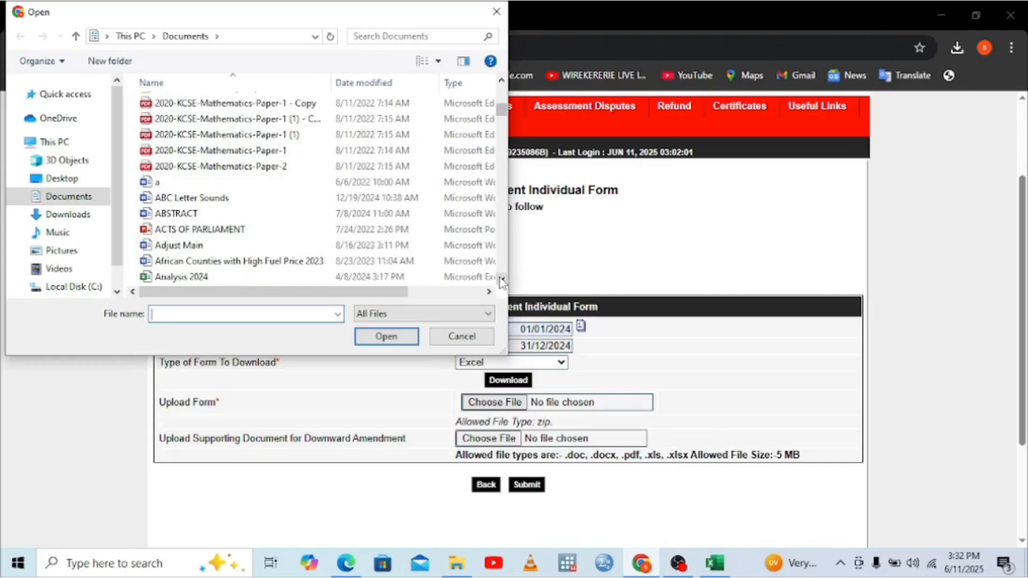
click(502, 281)
click(502, 281)
click(501, 281)
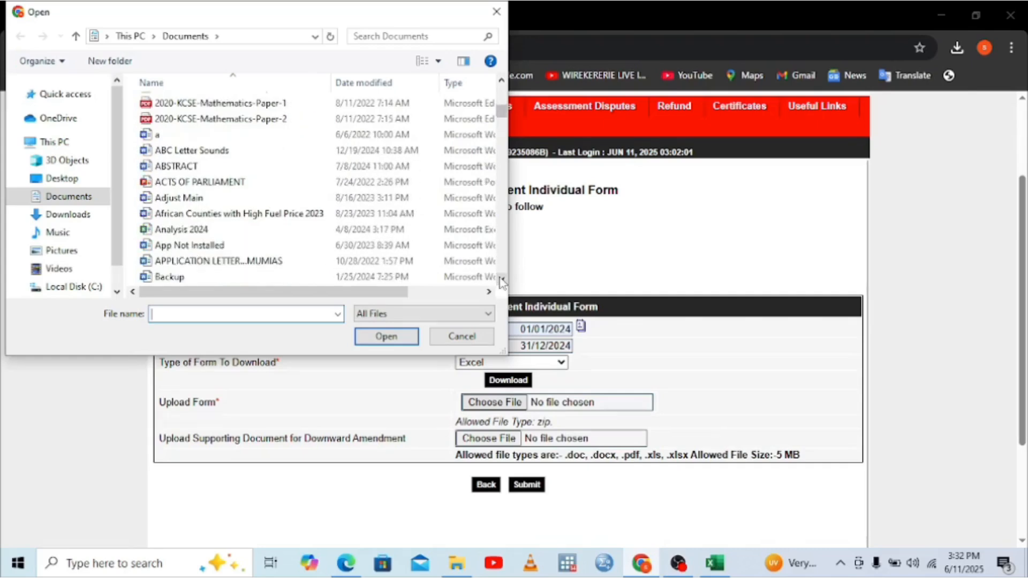
click(501, 281)
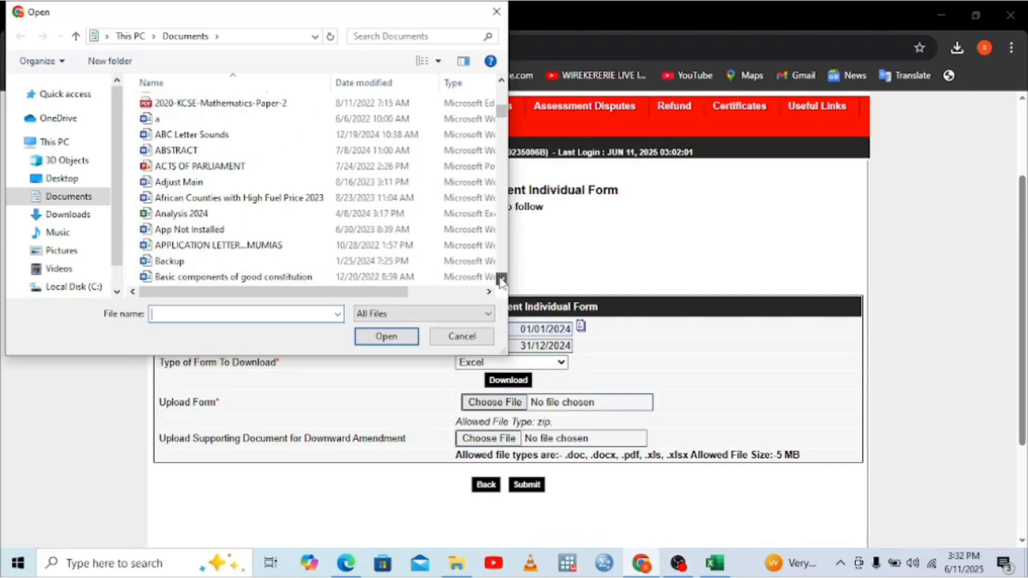
click(501, 92)
click(501, 92)
click(501, 92)
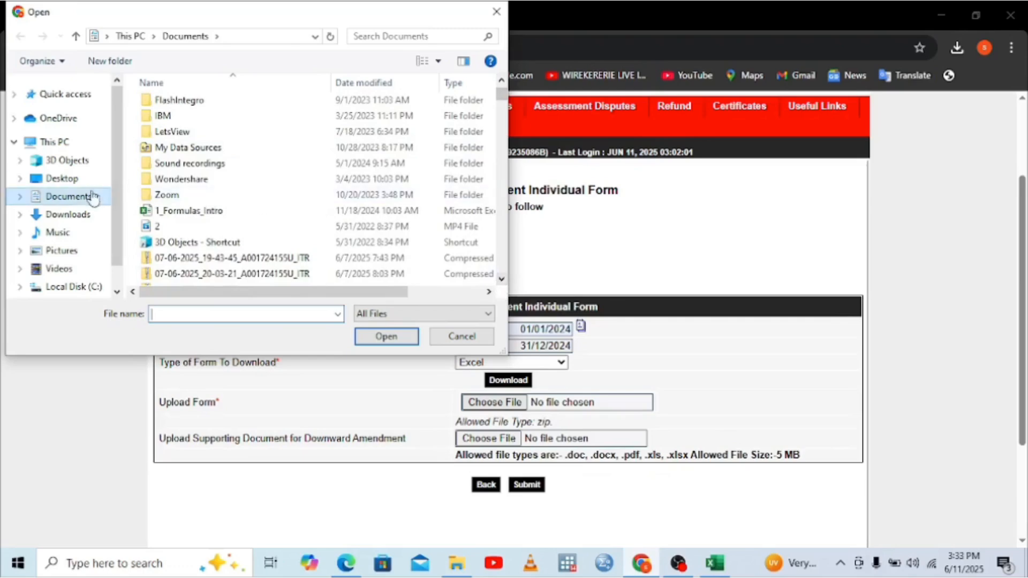
Step: Reload the Documents folder and attach the 11-06-2025 ITR zip as the return form
click(75, 199)
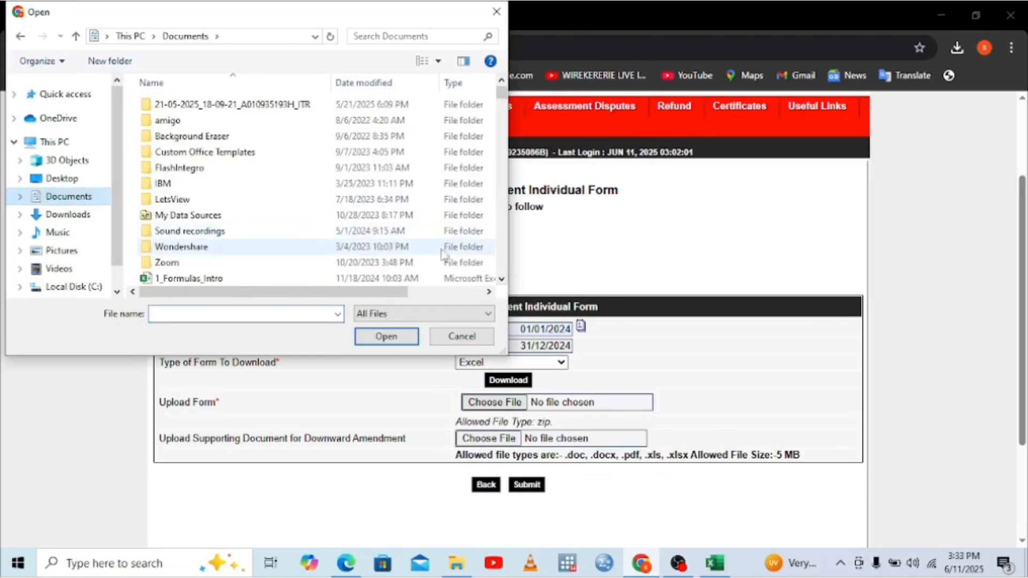
click(501, 279)
click(501, 278)
click(501, 279)
click(501, 279)
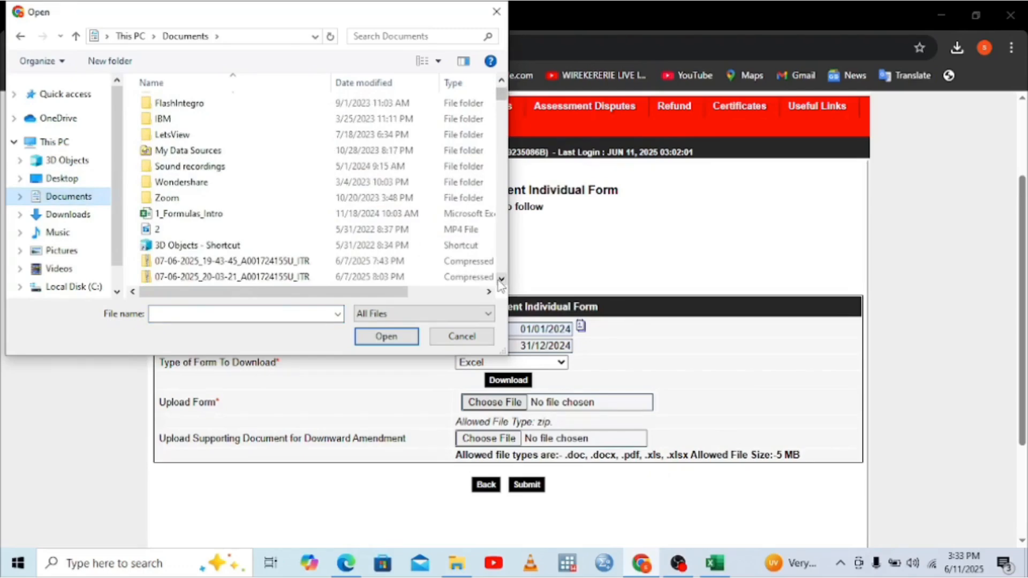
click(501, 279)
click(501, 279)
click(501, 279)
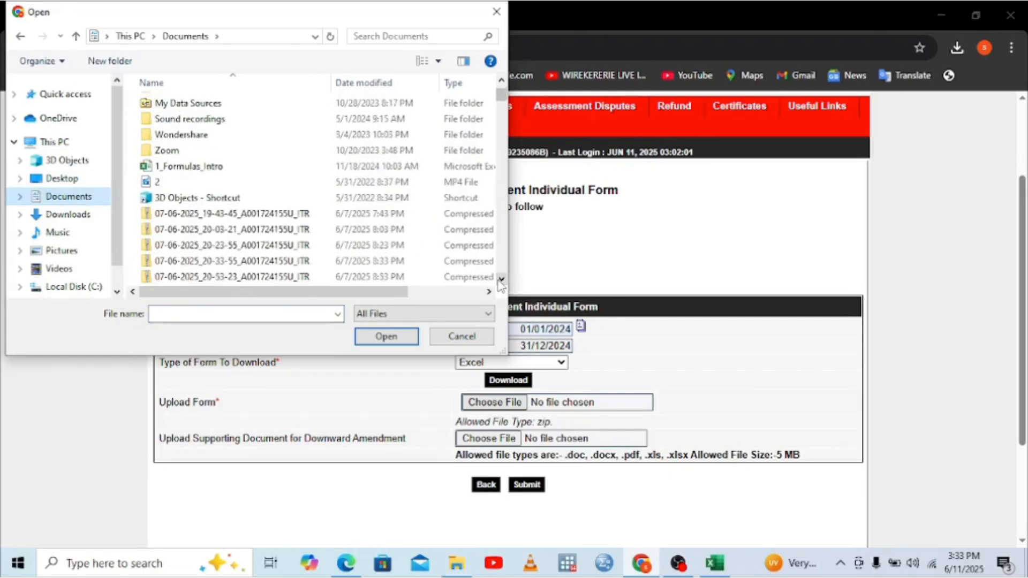
click(501, 279)
click(501, 278)
click(501, 279)
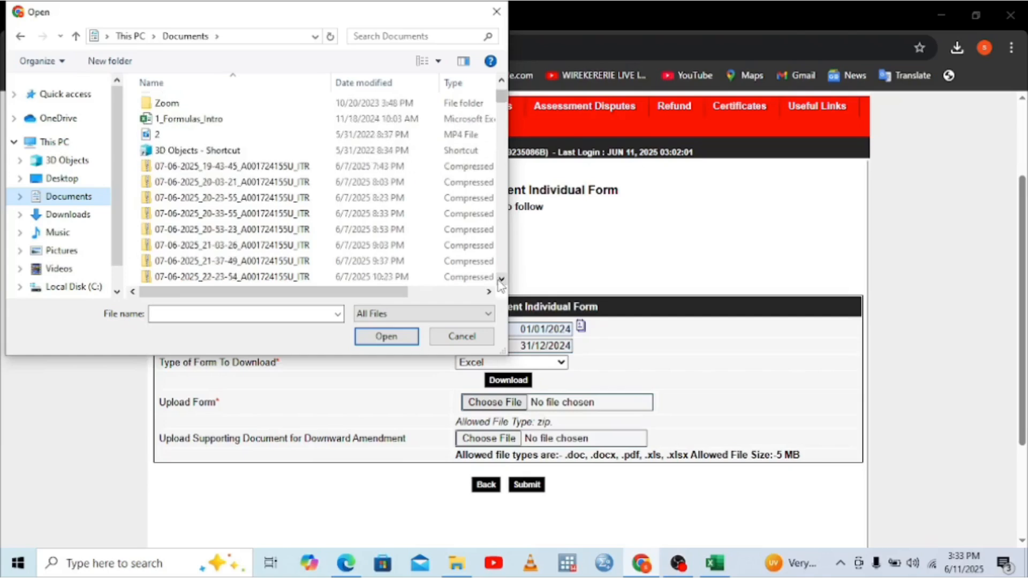
click(501, 278)
click(501, 279)
click(501, 279)
click(501, 278)
click(501, 279)
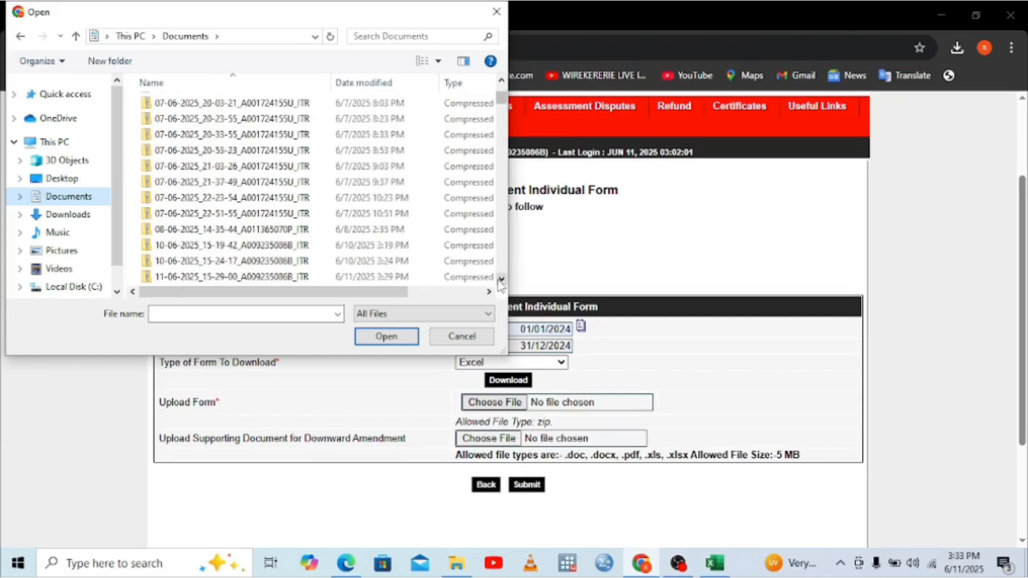
double_click(294, 277)
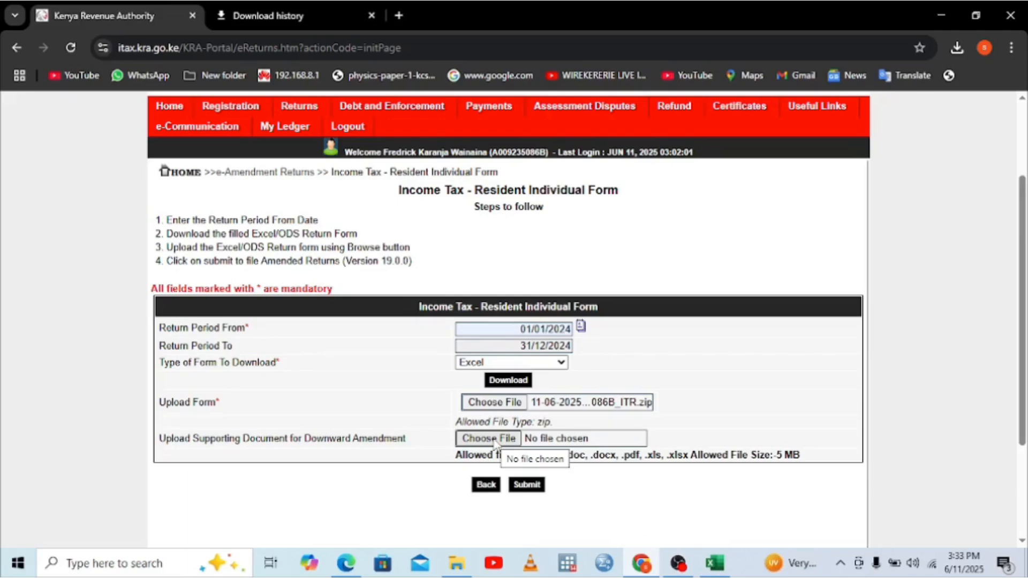
Step: Attach Doc5.pdf from Downloads as the supporting document
click(493, 441)
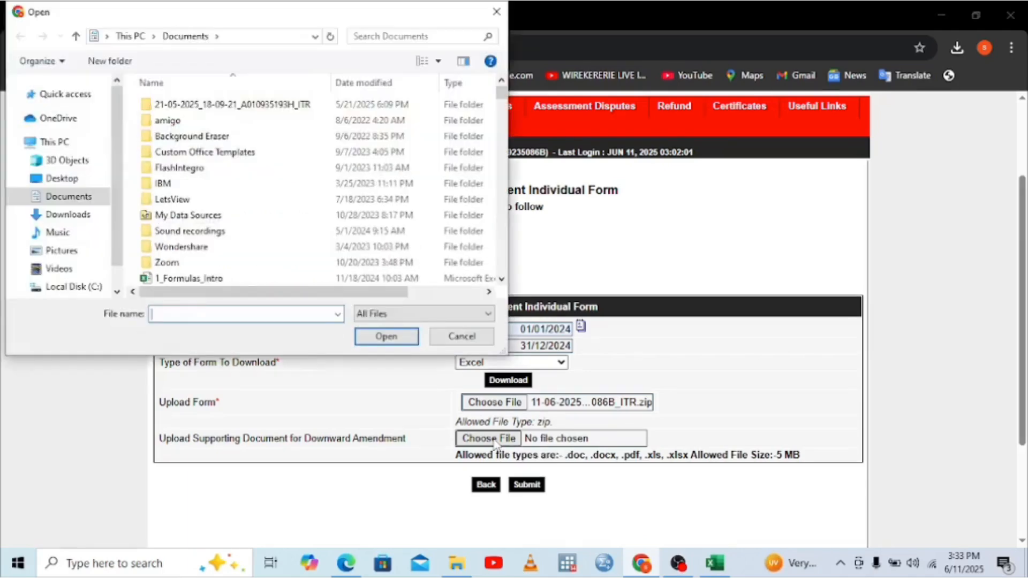
click(69, 217)
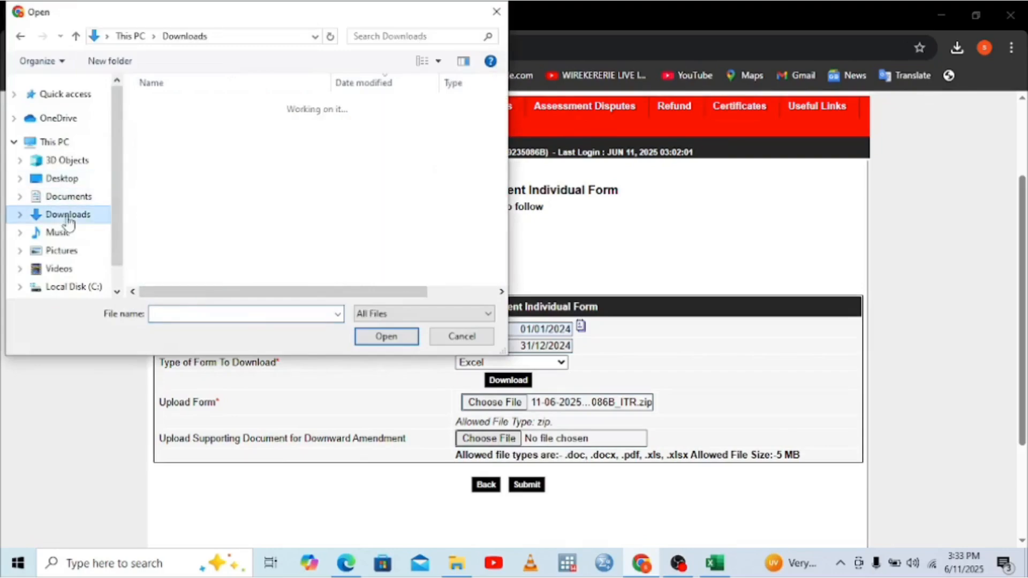
double_click(166, 213)
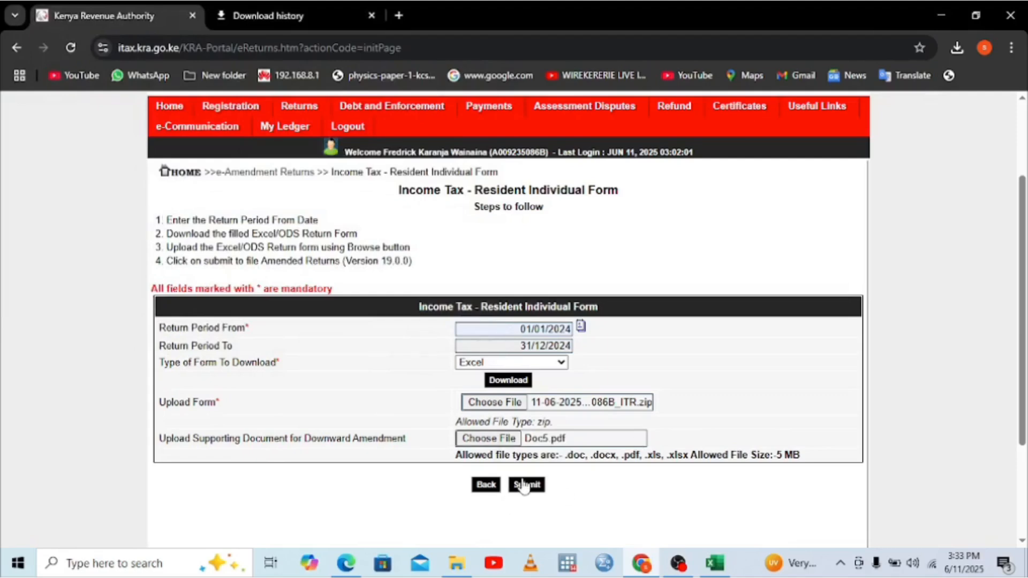
Step: Submit and confirm the amended upload, then return to the Excel workbook after the rejection
click(524, 486)
click(593, 142)
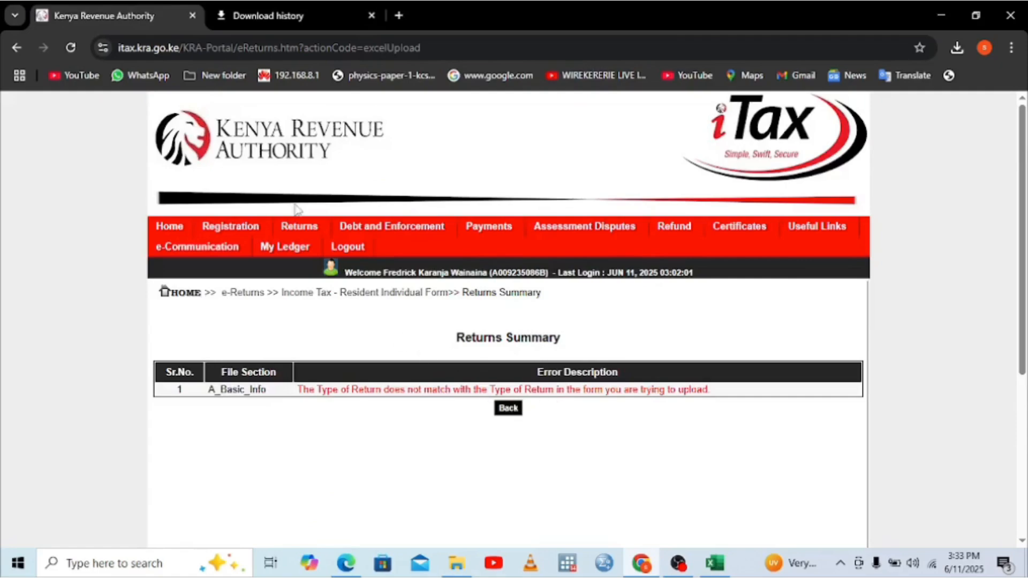
click(708, 562)
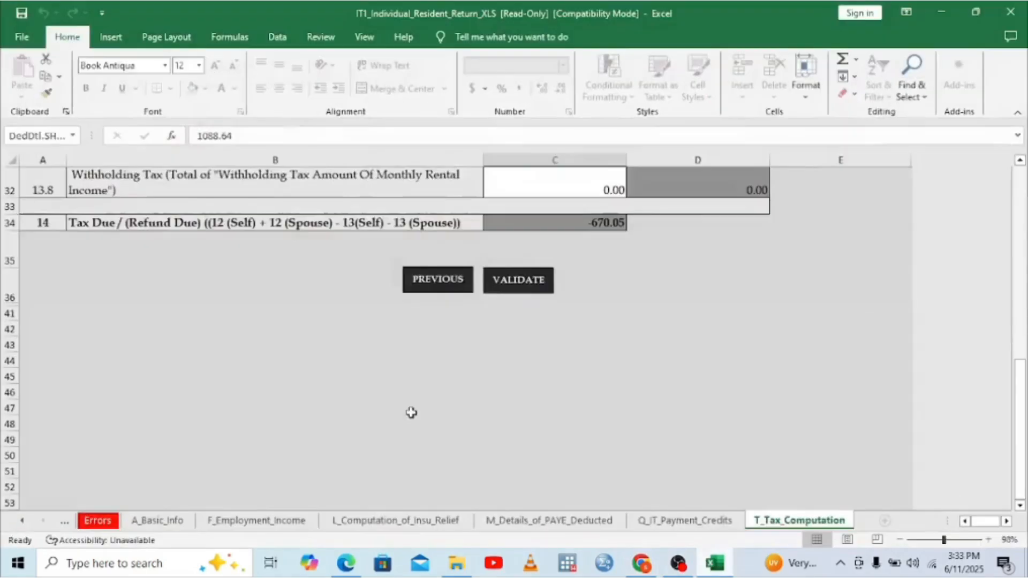
Step: Set Type of Return to Amended on A_Basic_Info and check the return period dates
click(152, 521)
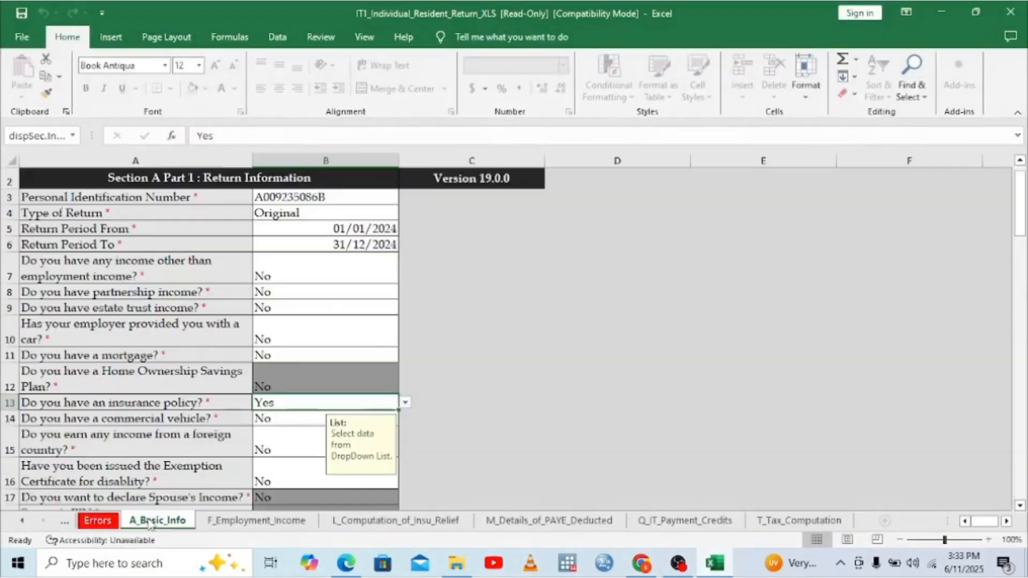
click(358, 217)
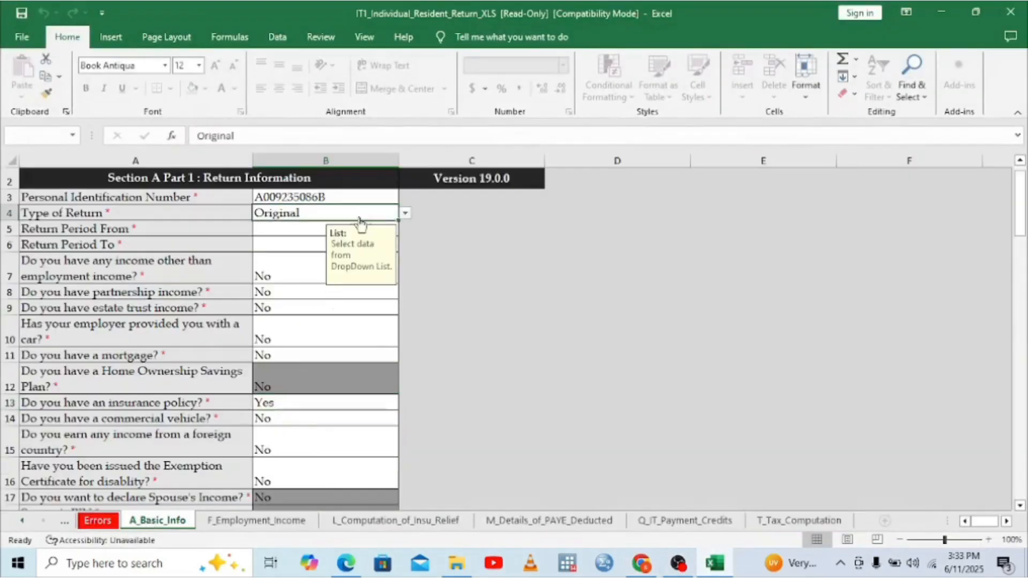
click(405, 213)
click(274, 236)
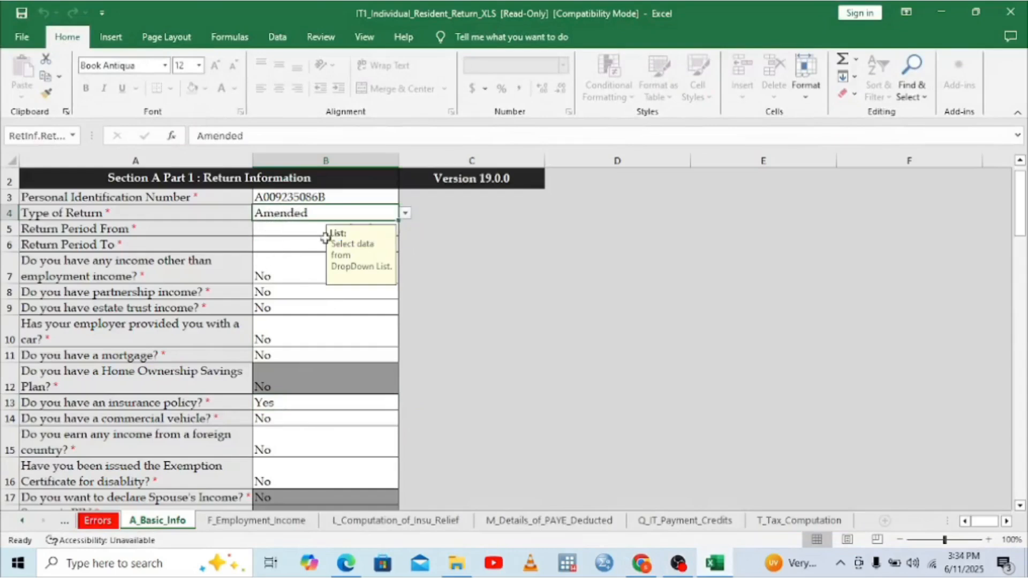
click(276, 228)
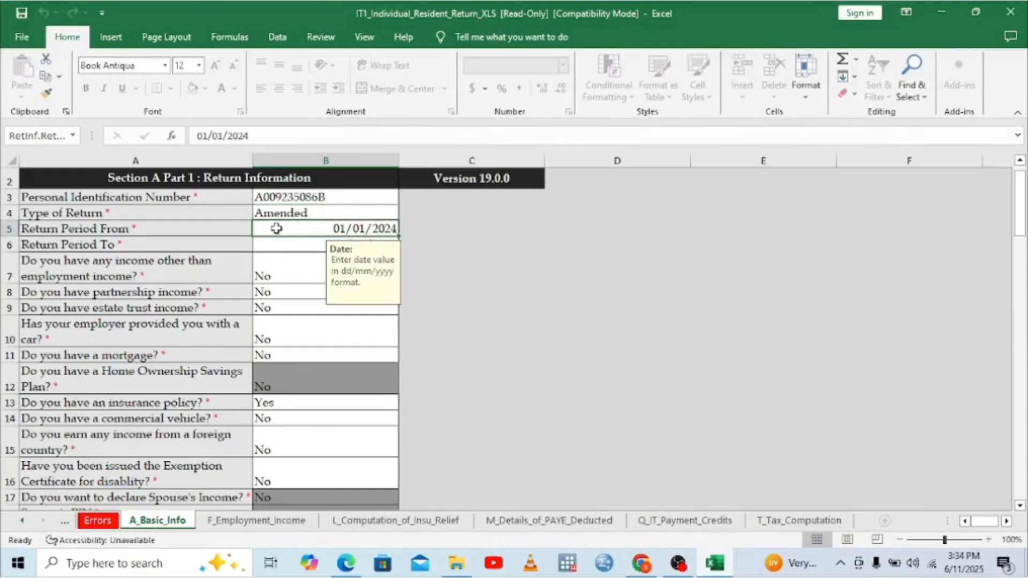
click(284, 247)
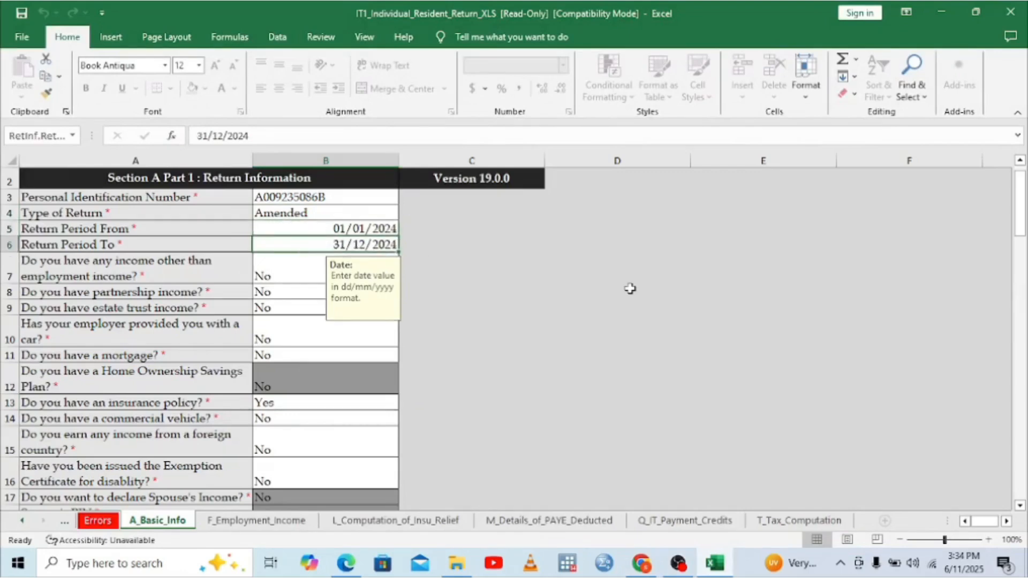
Step: Validate T_Tax_Computation, generate the zipped upload file, and minimize Excel
click(822, 520)
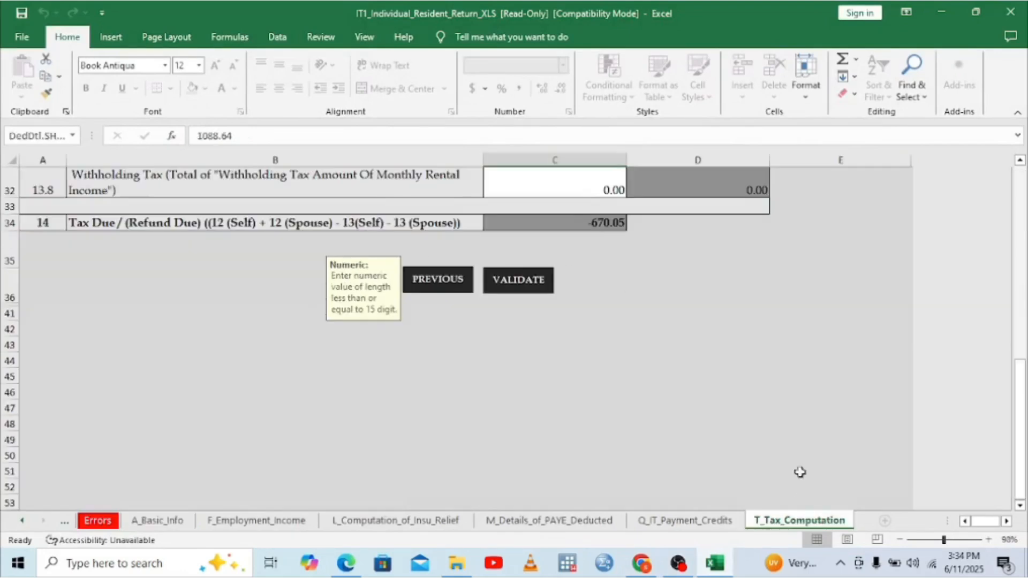
click(510, 281)
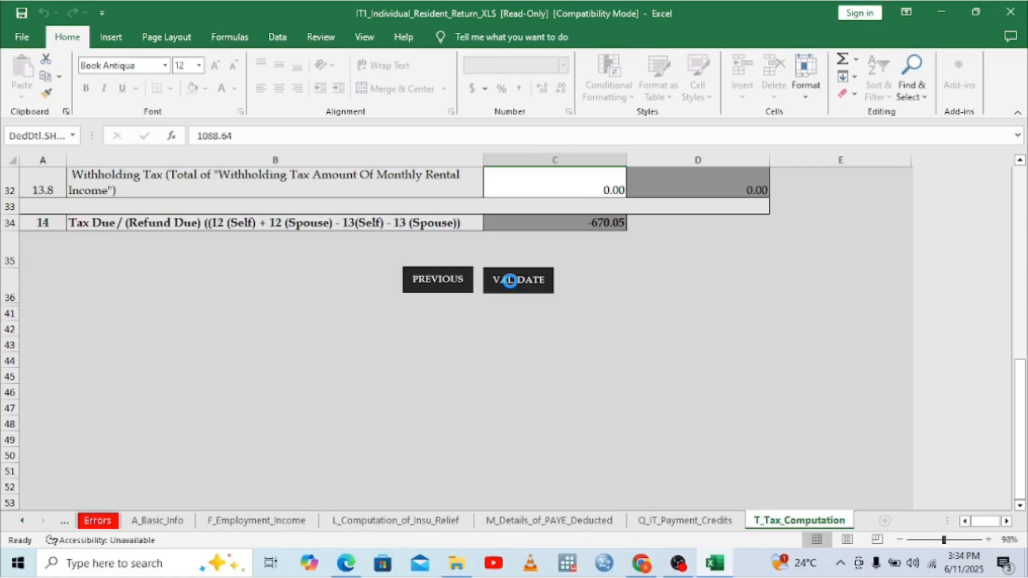
click(509, 280)
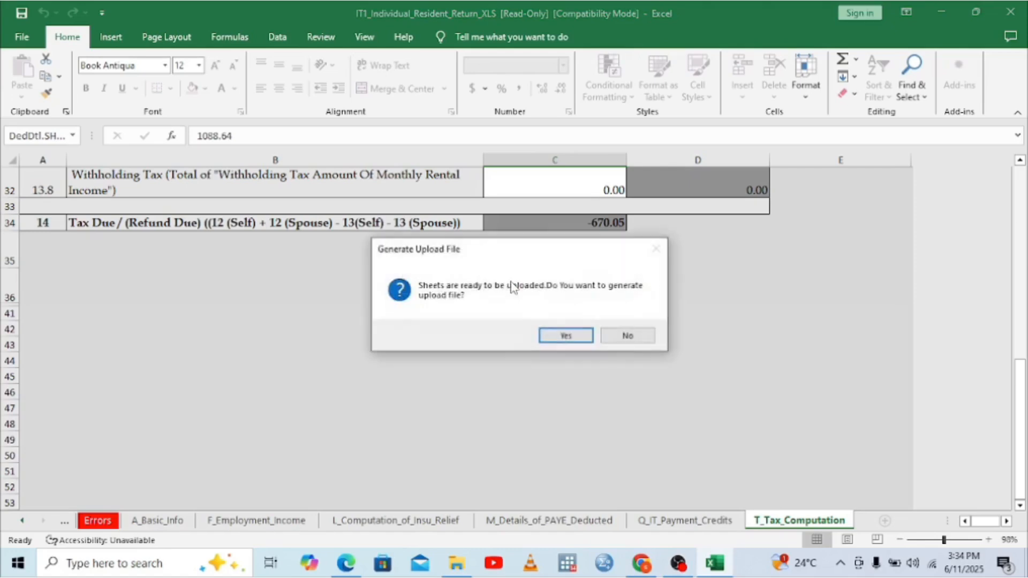
click(565, 336)
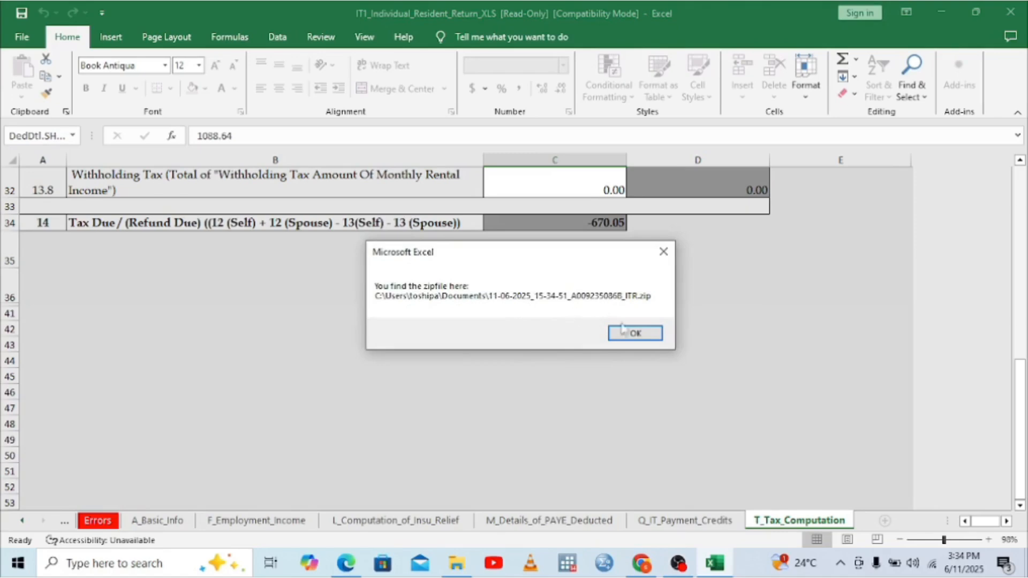
click(635, 334)
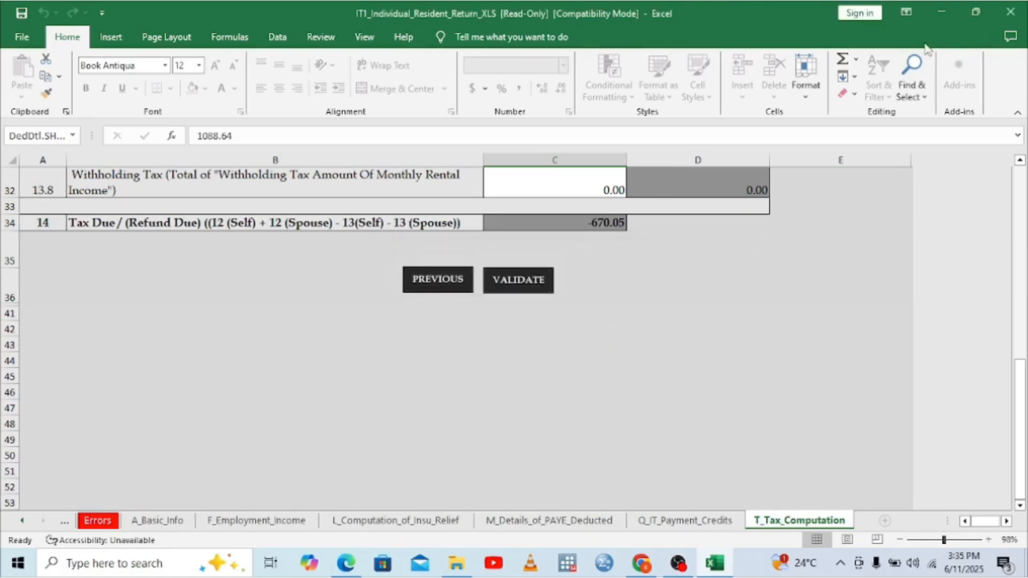
click(941, 8)
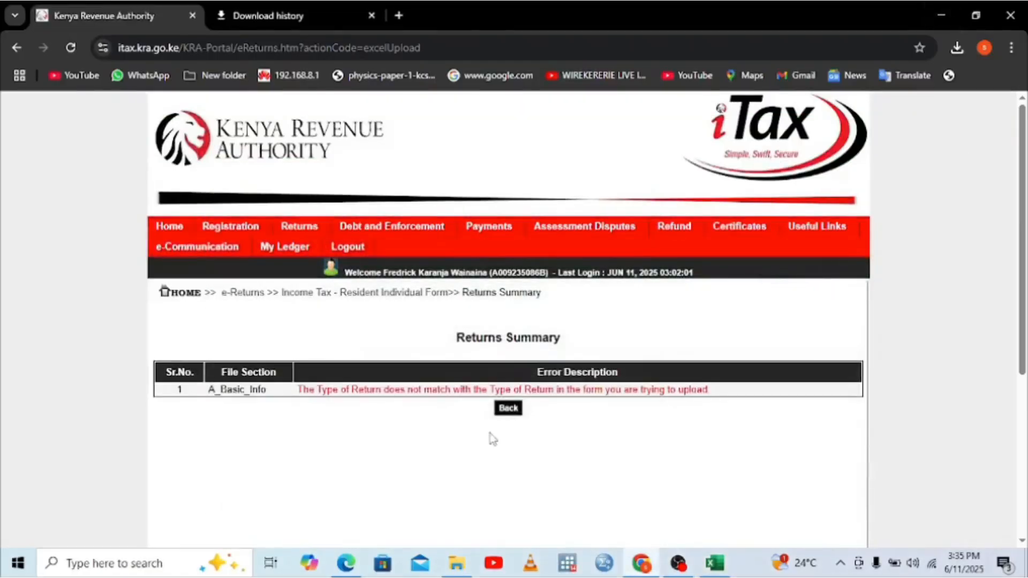
Step: Go back and start a new amended return for Income Tax - Resident Individual
click(515, 408)
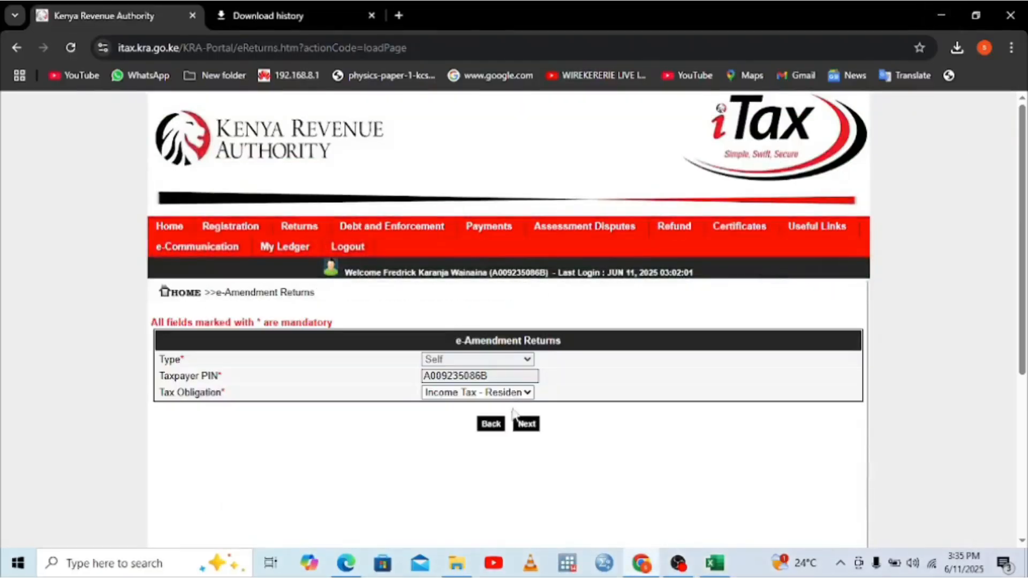
mouse_move(307, 235)
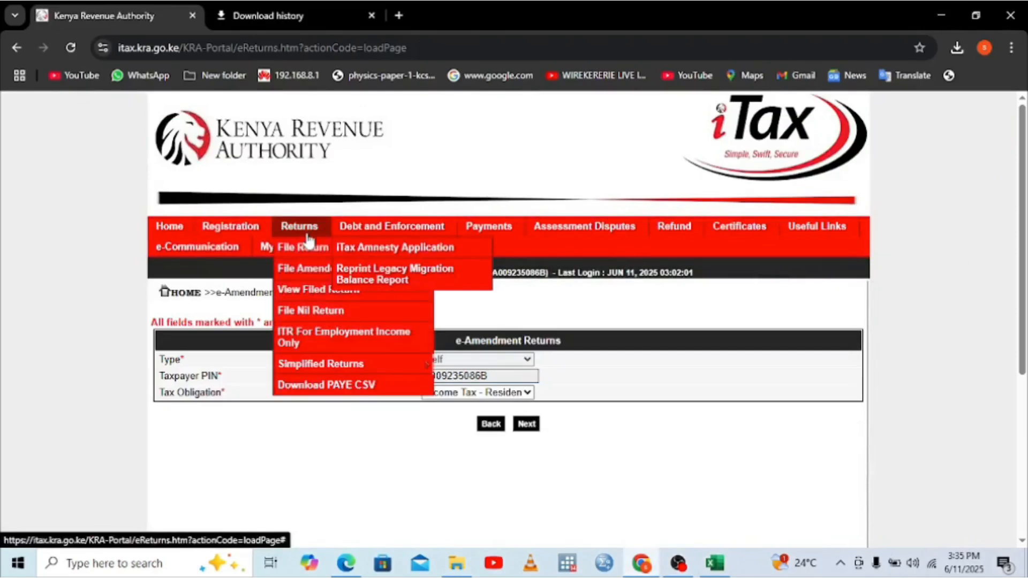
click(303, 269)
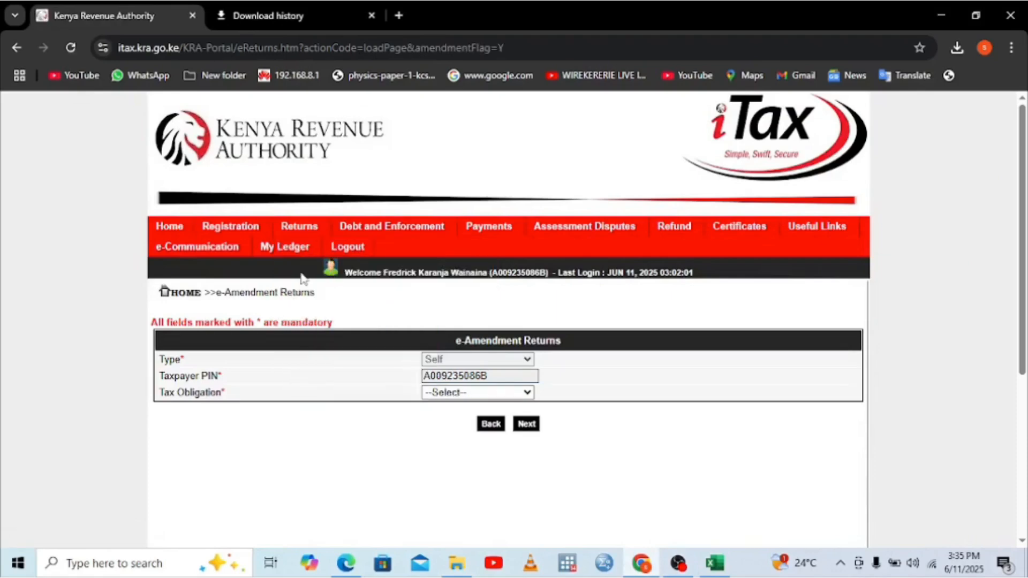
click(529, 392)
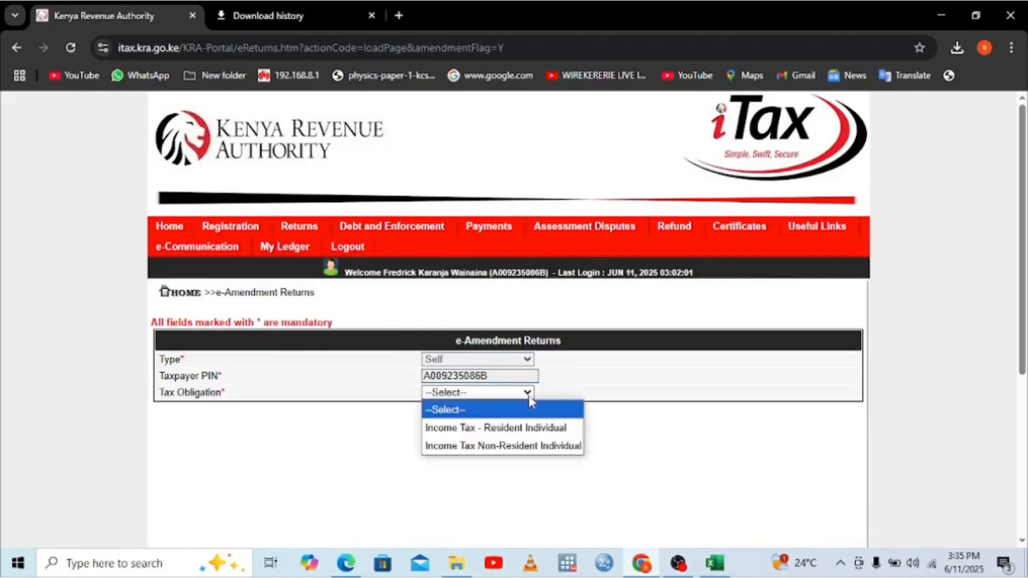
click(486, 428)
click(526, 424)
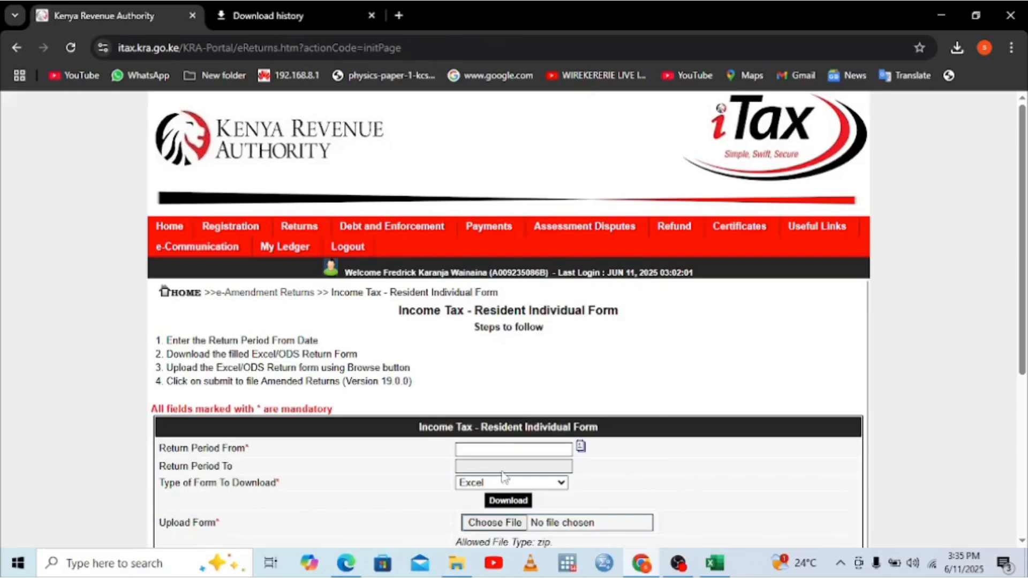
Step: Set the return period to 01/01/2024–31/12/2024
click(481, 451)
click(471, 479)
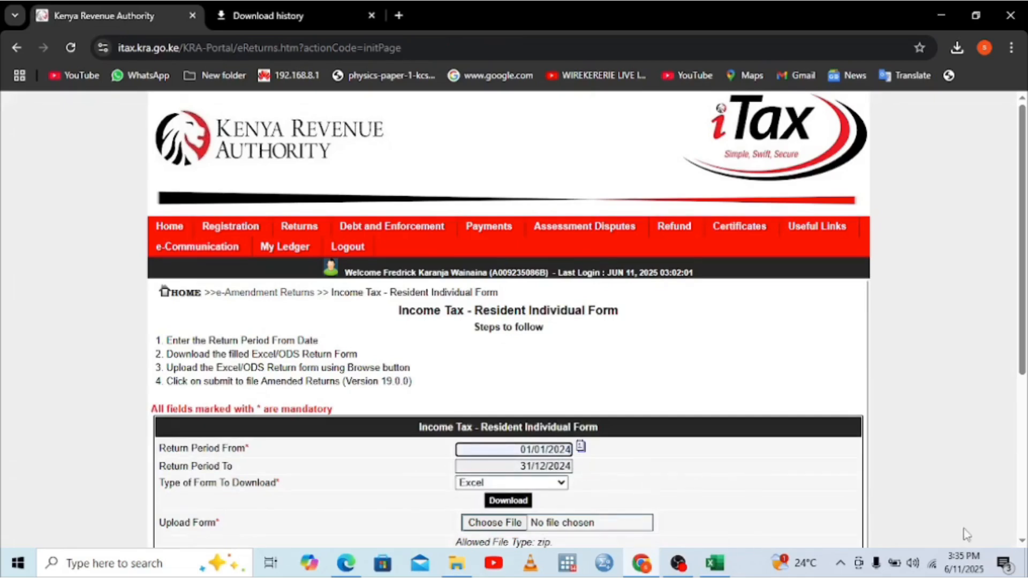
click(1021, 541)
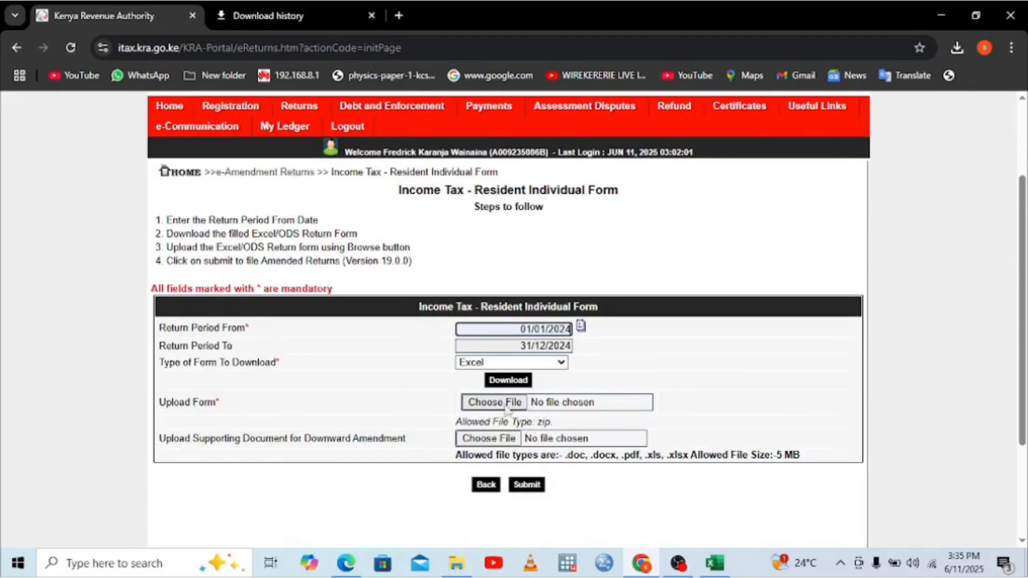
Step: Attach the latest 11-06-2025 ITR zip from Documents as the return form
click(501, 404)
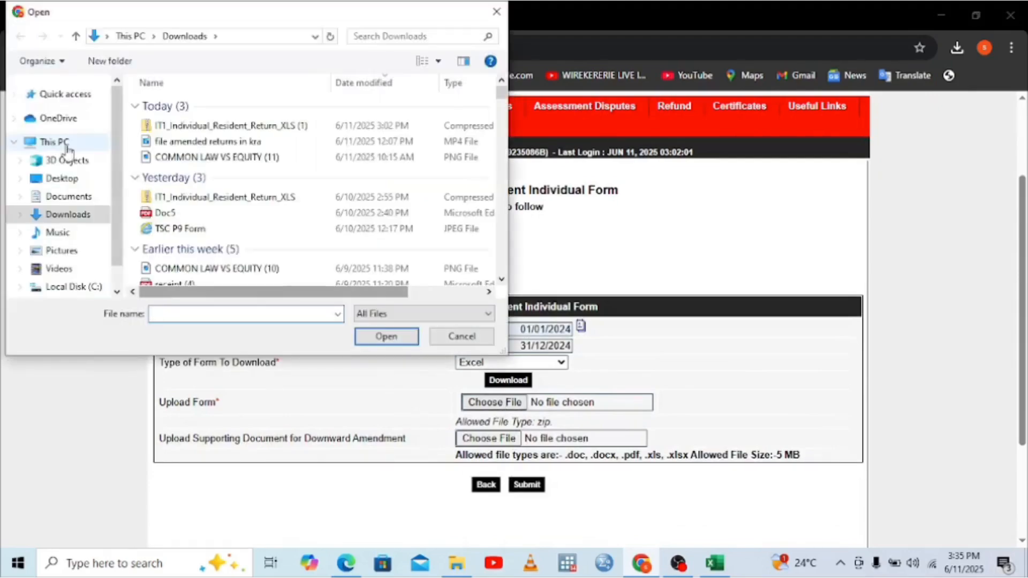
click(69, 197)
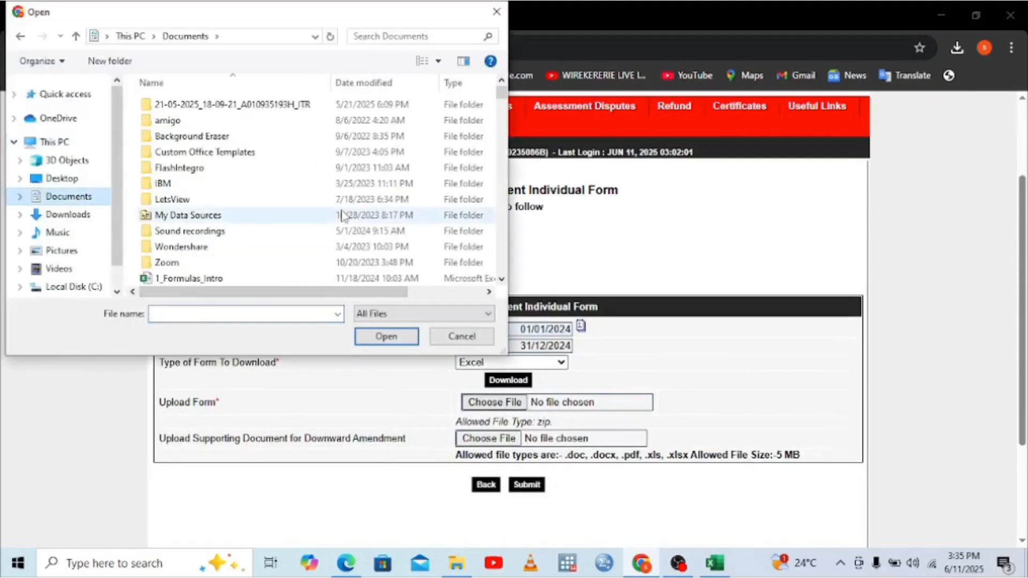
click(501, 279)
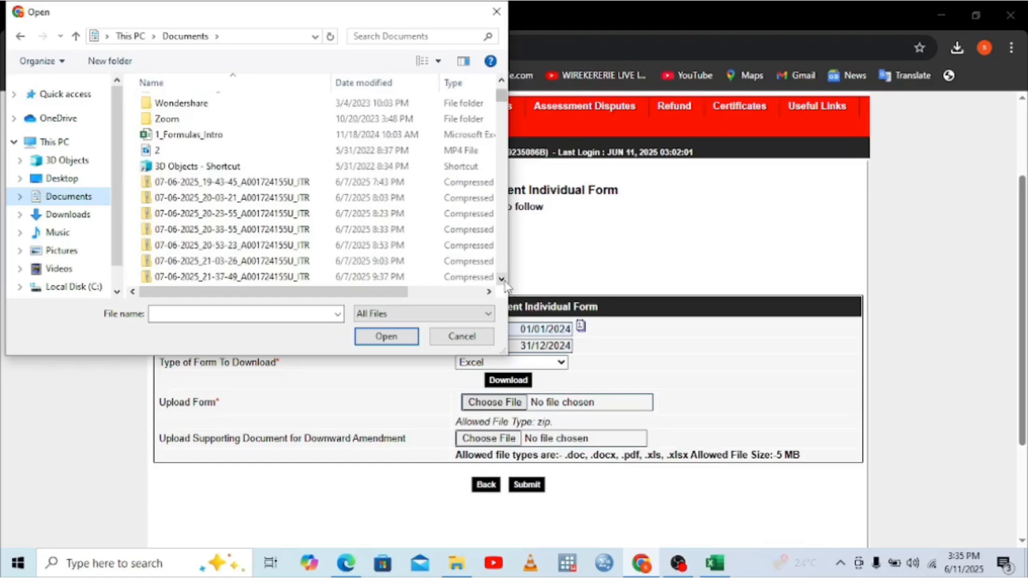
drag(501, 279, 505, 284)
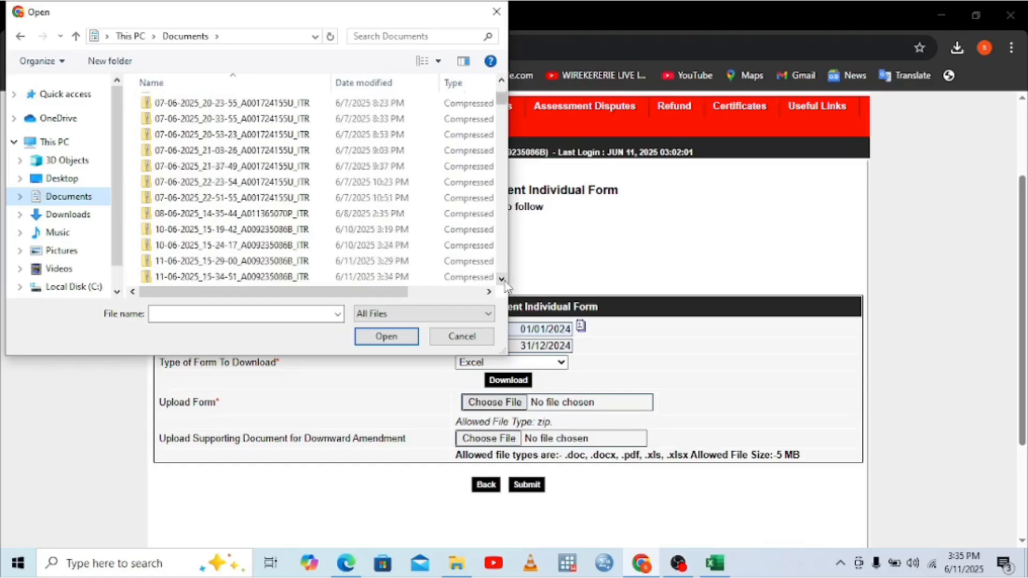
click(349, 277)
double_click(349, 277)
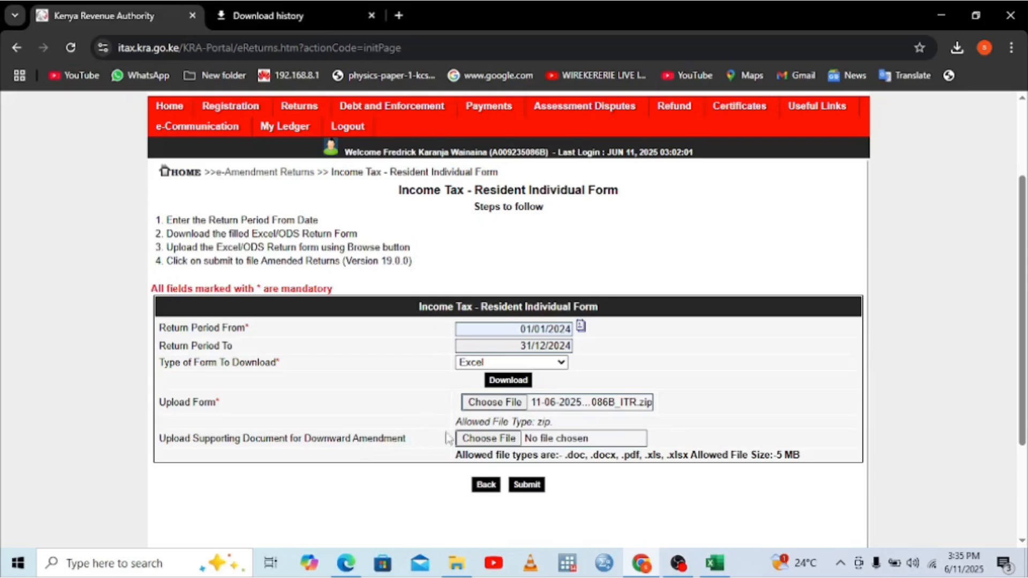
Step: Attach Doc5.pdf from Downloads as the supporting document
click(487, 438)
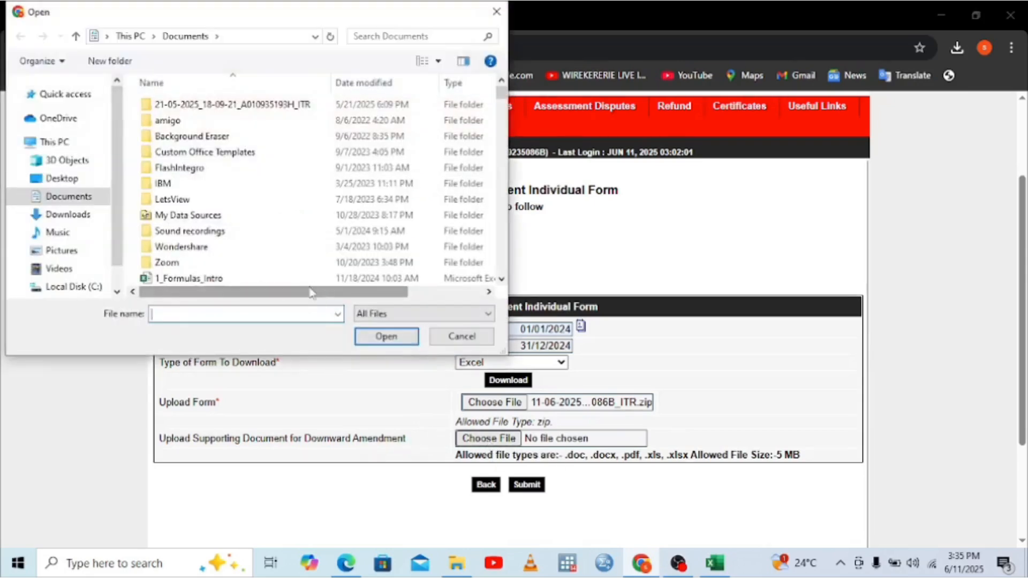
click(74, 214)
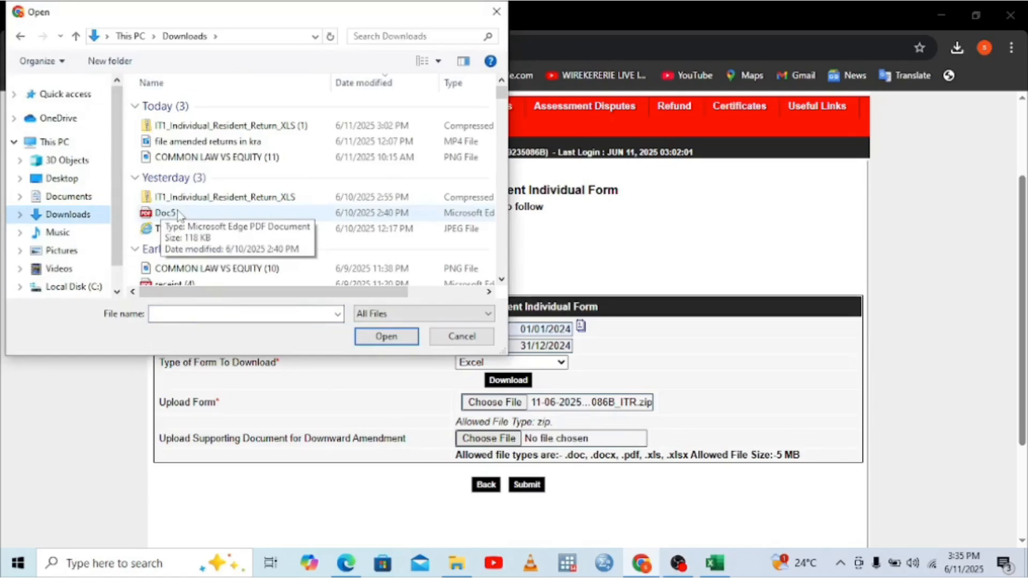
double_click(177, 214)
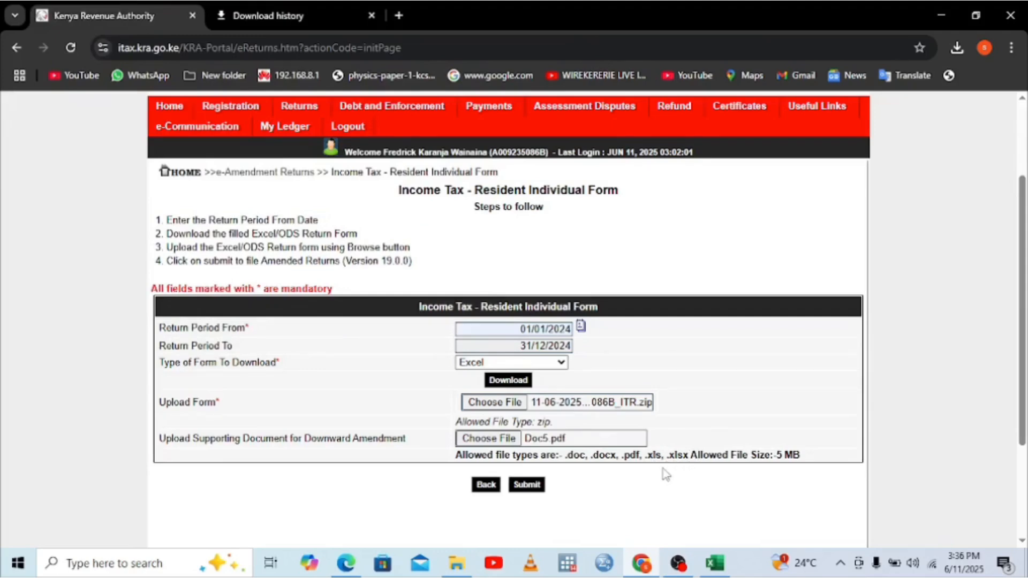
Step: Submit and confirm the amended return, then dismiss the survey prompt
click(529, 489)
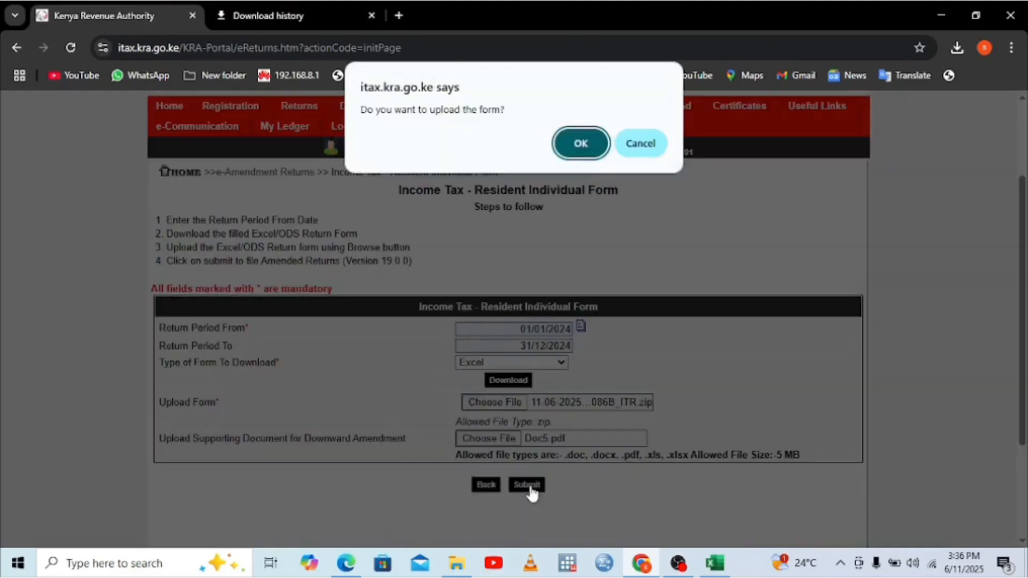
click(574, 141)
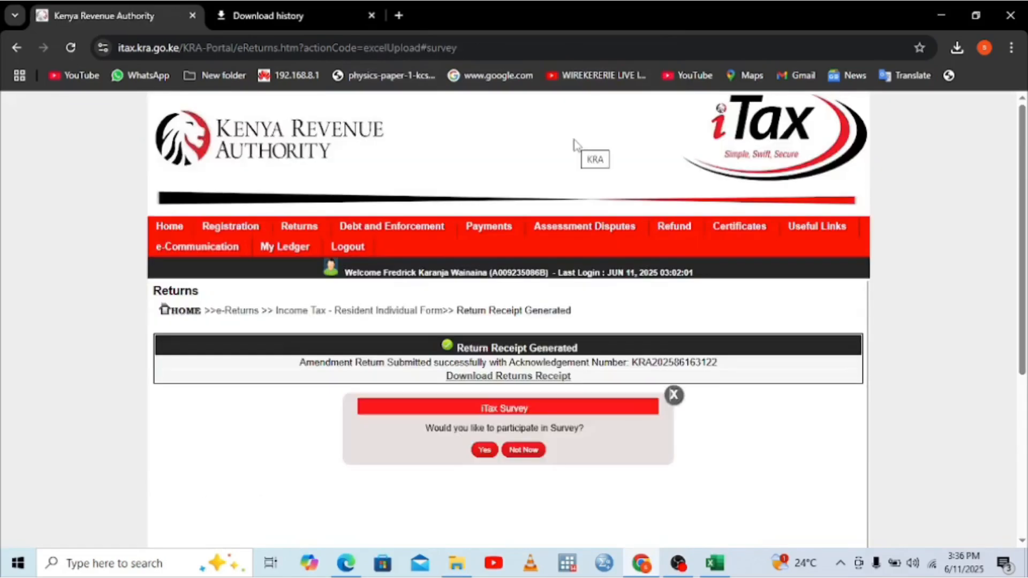
click(674, 395)
Step: Download the returns receipt and open receipt (5).pdf showing -670.05 tax due
click(530, 379)
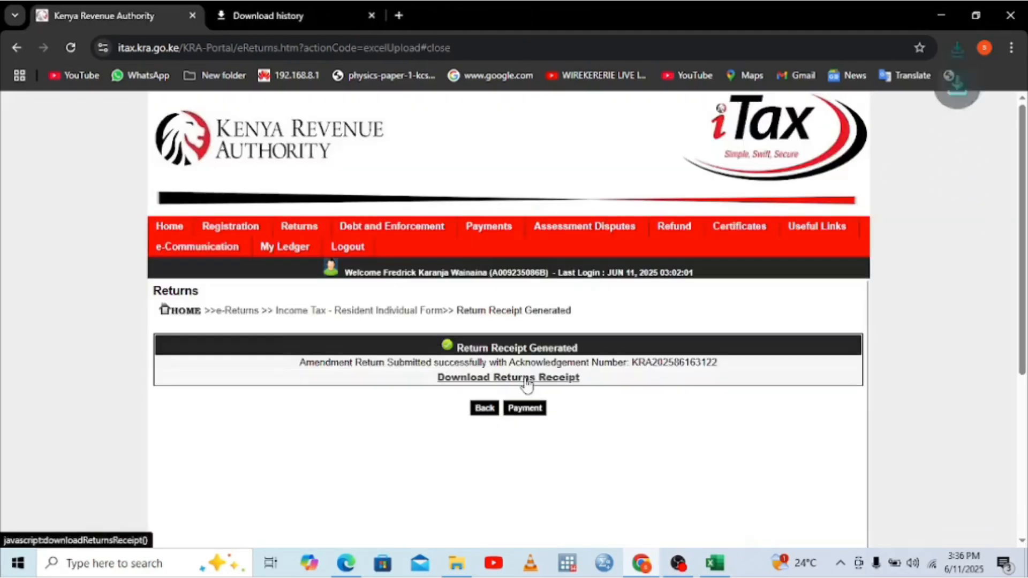
click(806, 85)
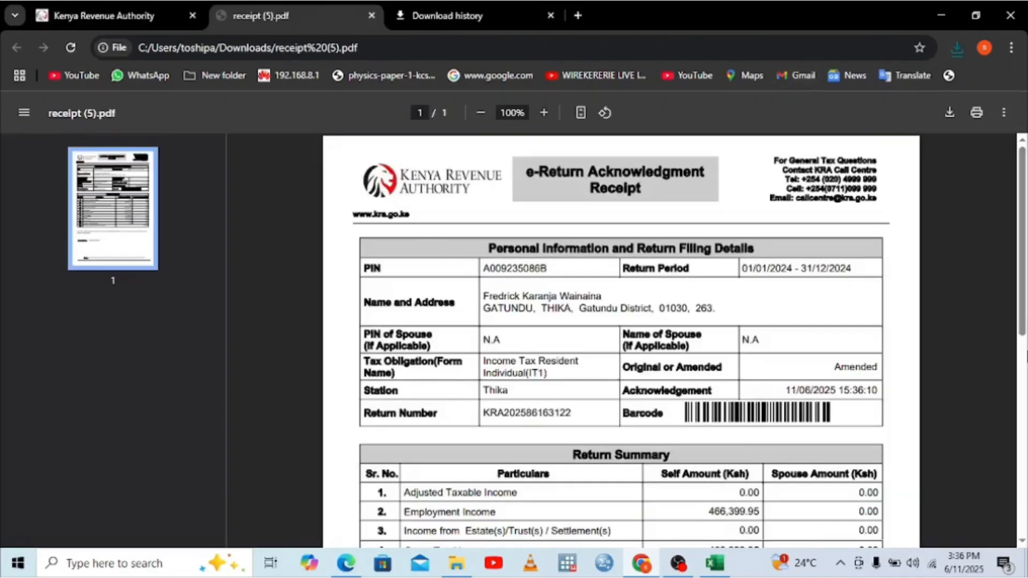
click(1021, 405)
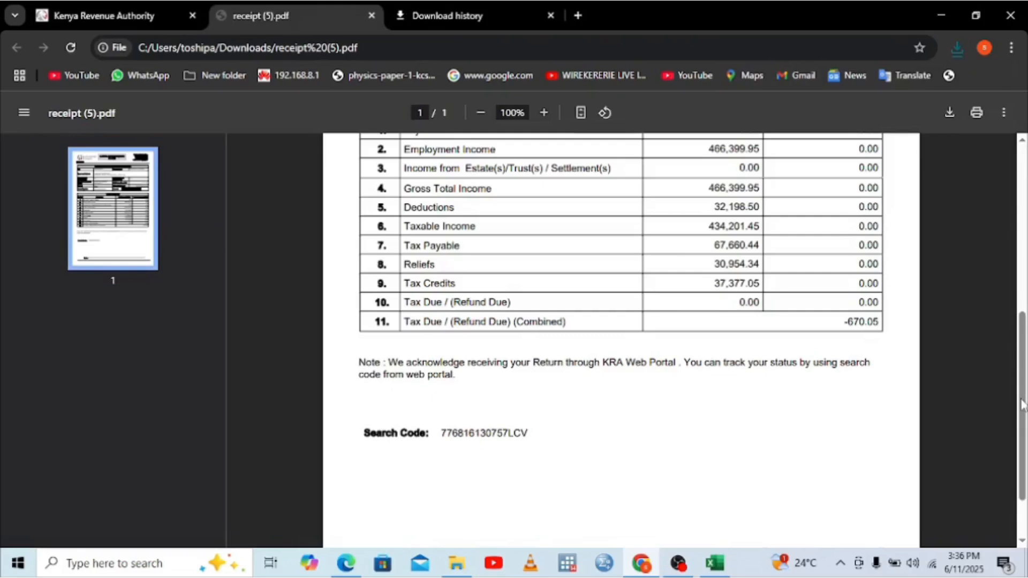